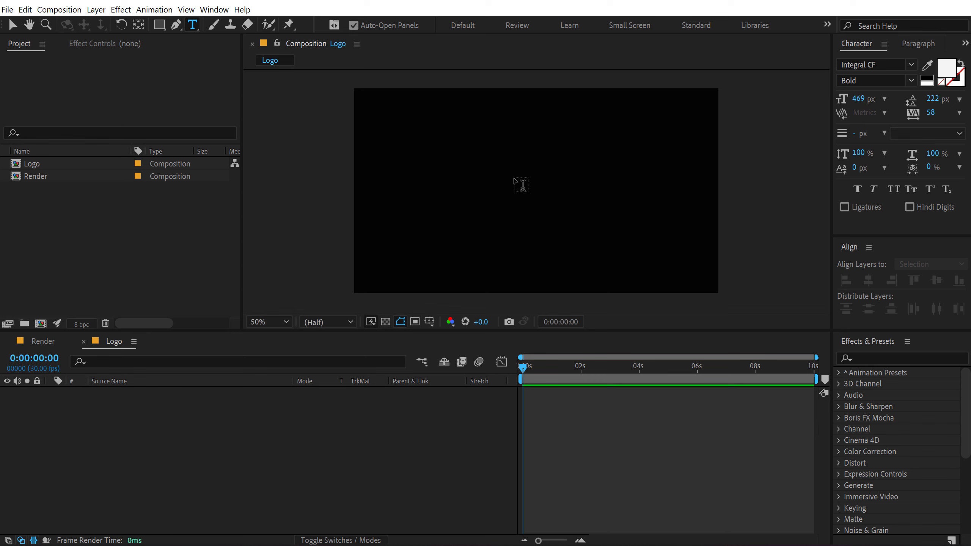
Step: Create a text layer reading "S" in the Logo composition and set its font size to 225 px
left_click(514, 186)
type("S")
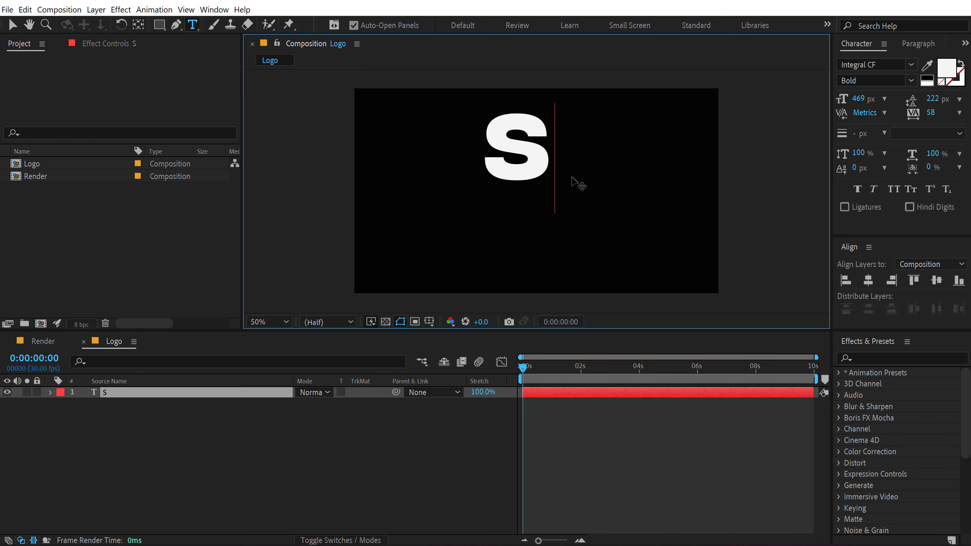
left_click(13, 25)
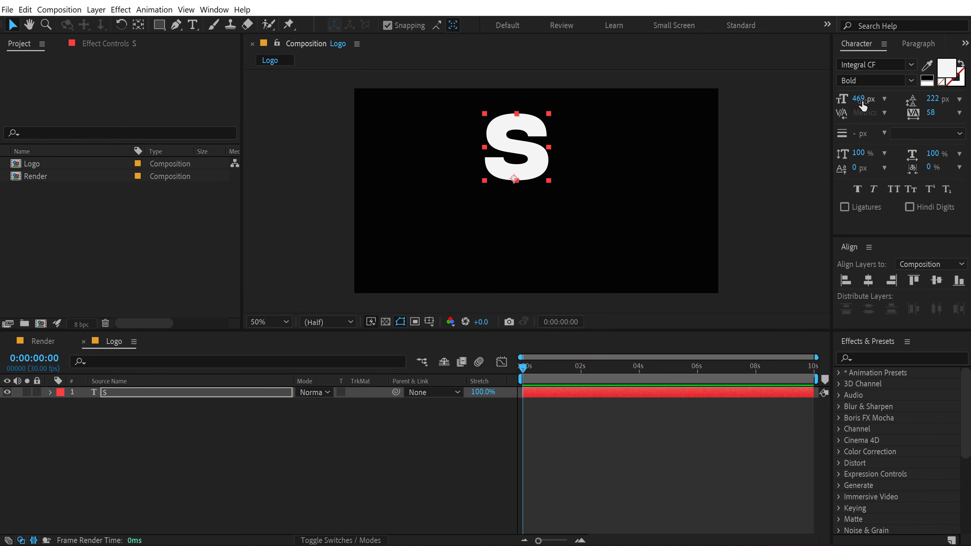
left_click_drag(862, 106, 725, 130)
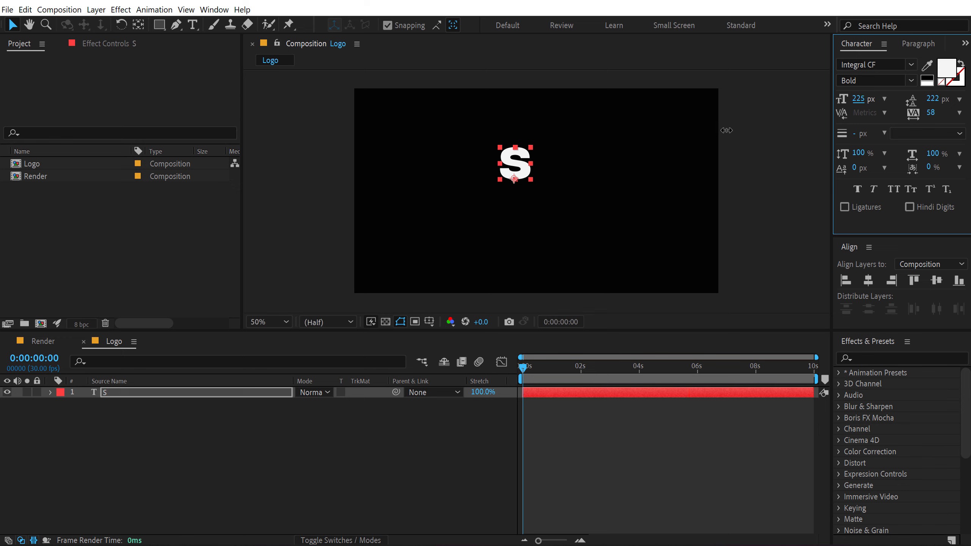
Step: Center the S text layer horizontally and vertically in the composition
left_click(869, 280)
left_click(939, 283)
left_click(239, 444)
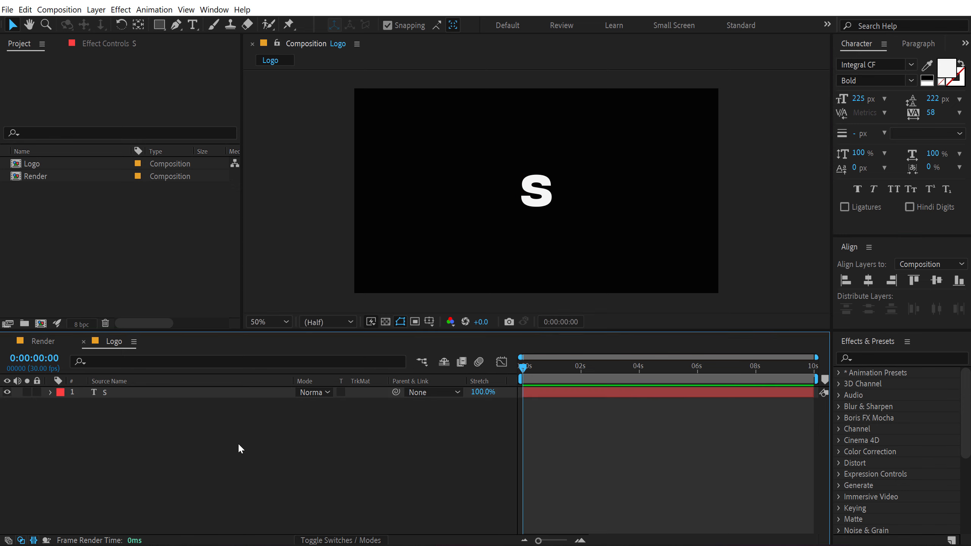
Step: Draw a filled circle about 408 px wide over the S and center it in the composition
mouse_move(160, 27)
left_mouse_down()
mouse_move(210, 71)
mouse_move(211, 54)
left_mouse_up()
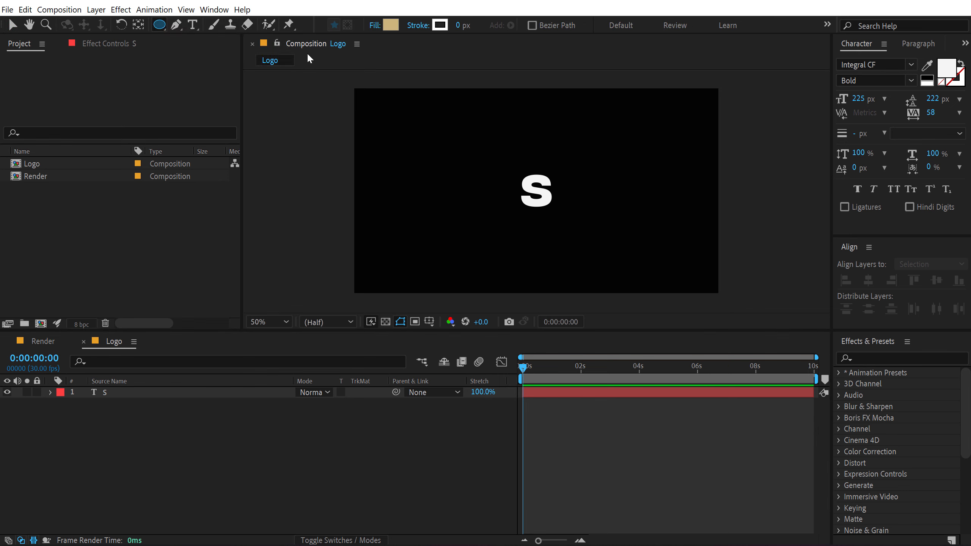
left_click_drag(532, 190, 570, 221)
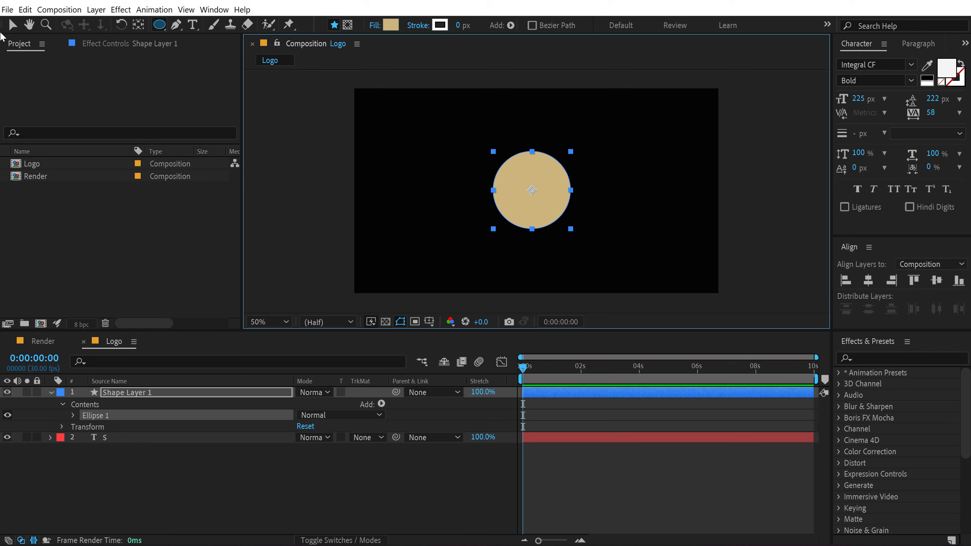
key("v")
left_click(868, 280)
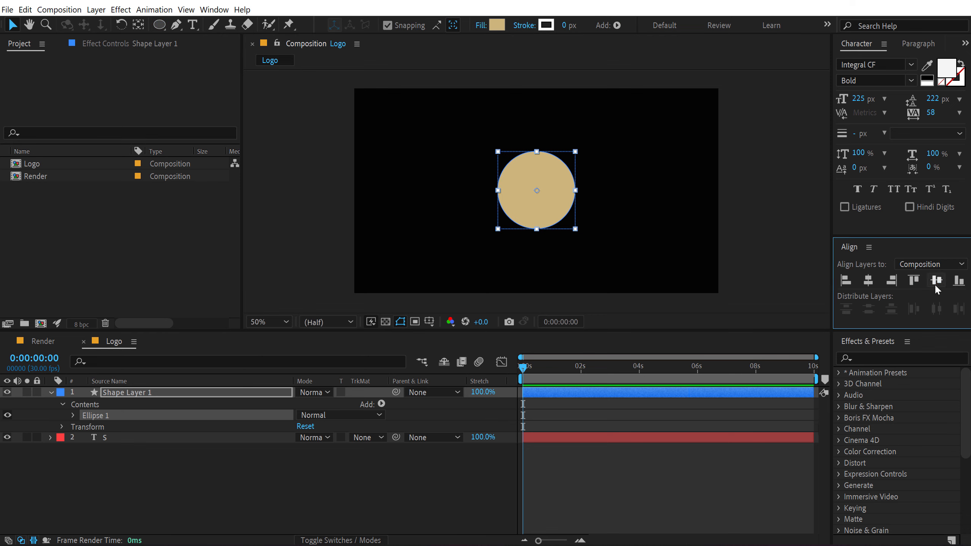
left_click(937, 280)
Step: Place the circle's shape layer below the S text layer and set its ellipse path size to 360 by 360
left_click(126, 396)
left_click_drag(125, 396, 130, 458)
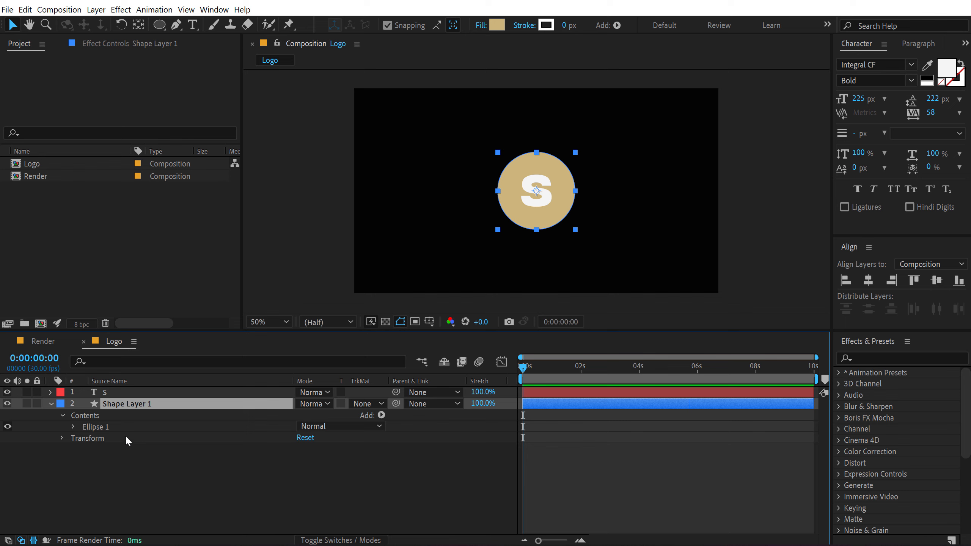
left_click(74, 426)
left_click(86, 438)
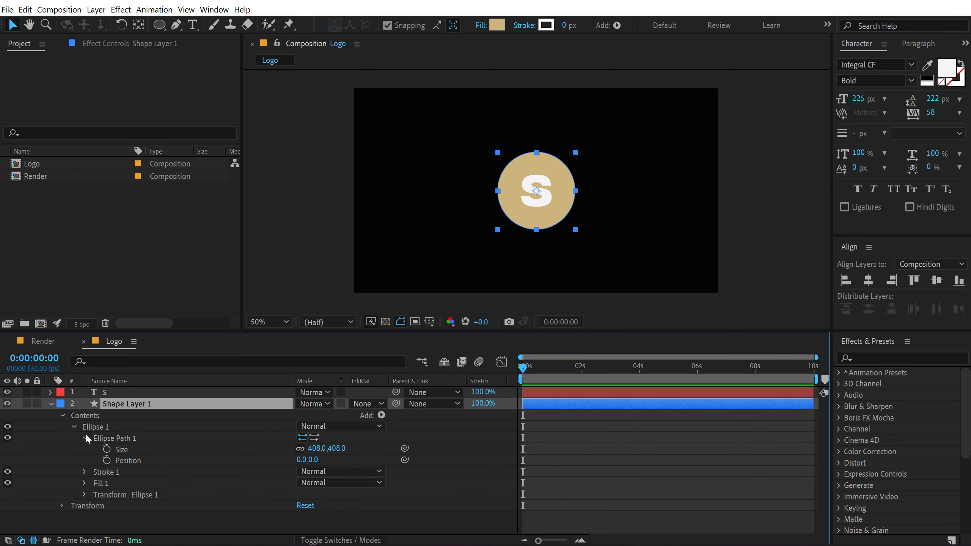
left_click_drag(321, 453, 304, 447)
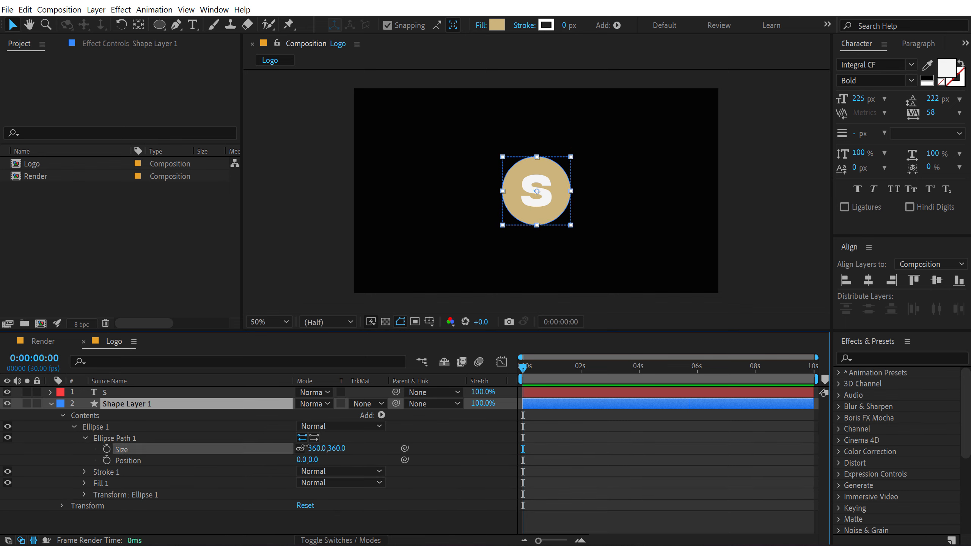
left_click(49, 404)
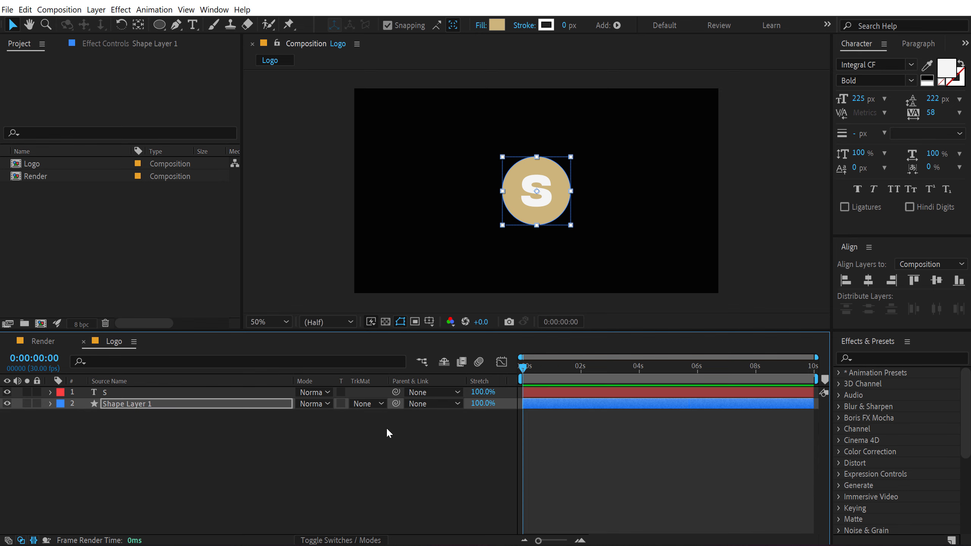
Step: Apply Gradient Ramp to the circle and run it diagonally from about 762, 292 to about 1180, 792
left_click(871, 359)
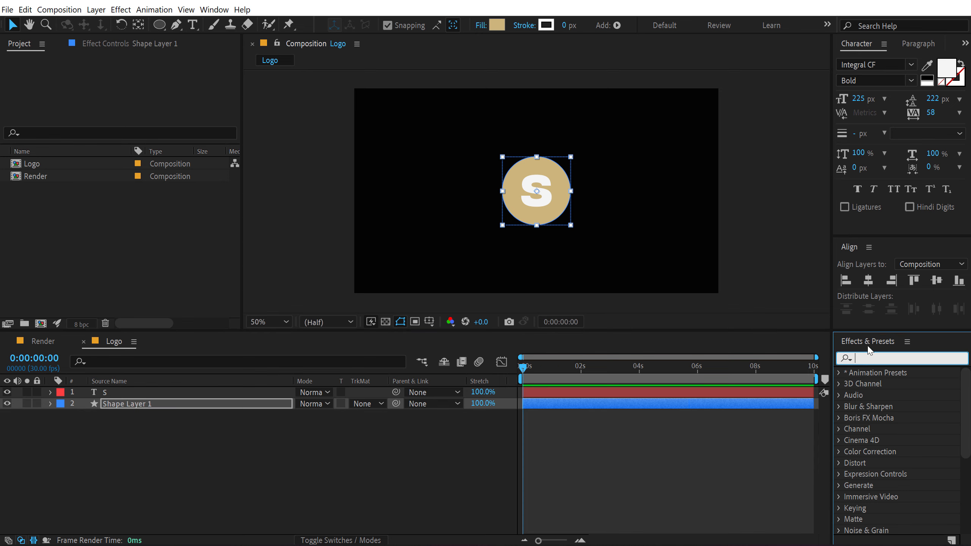
type("ramp")
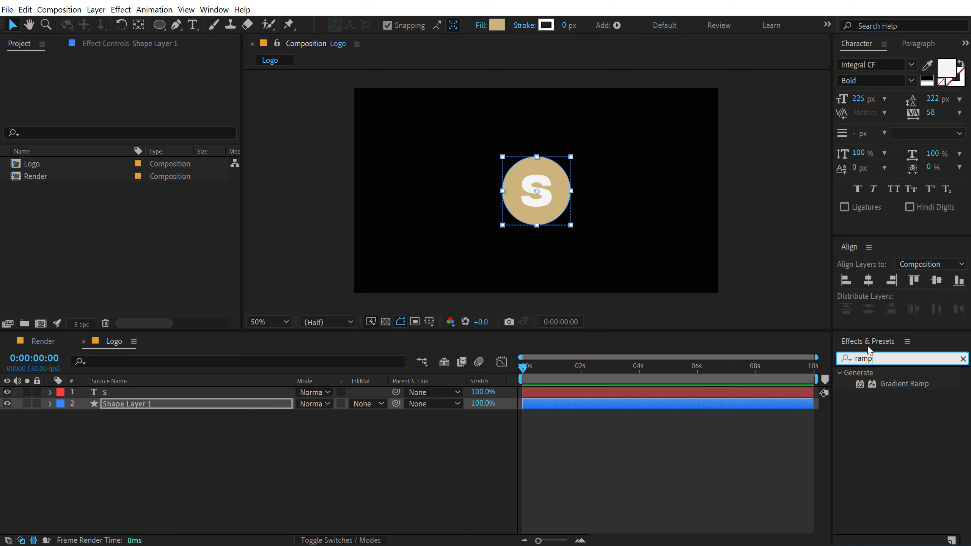
double_click(896, 384)
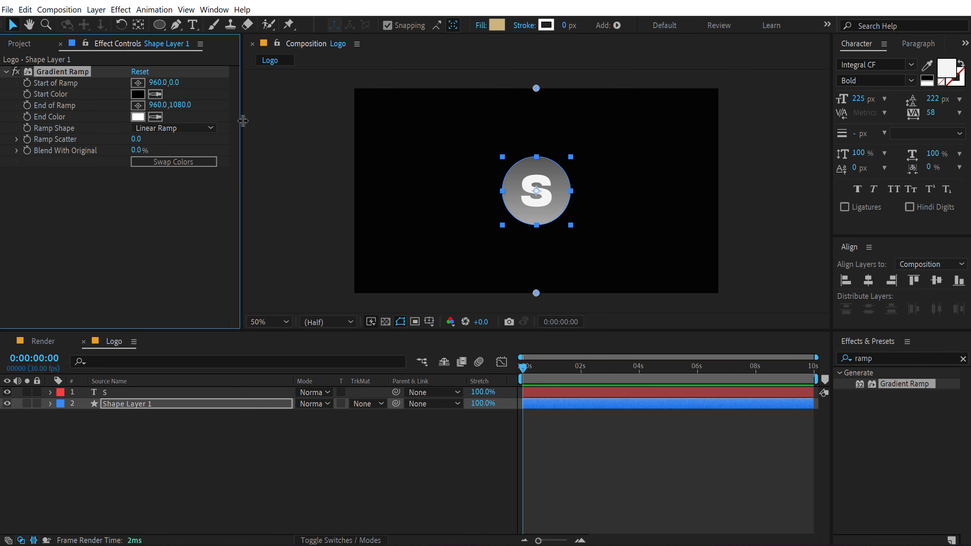
left_click_drag(536, 88, 499, 143)
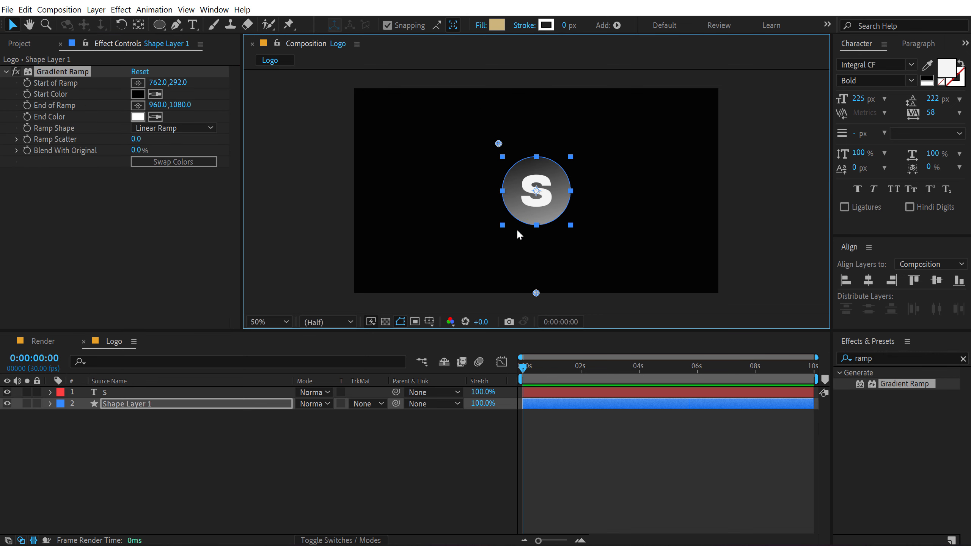
left_click_drag(536, 293, 578, 239)
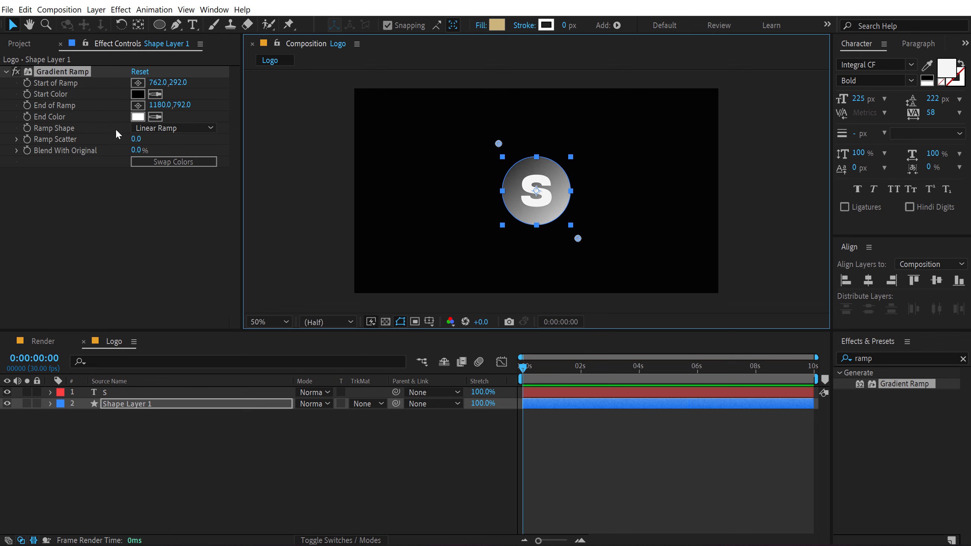
Step: Set the Gradient Ramp's start color to light orange FFA904 and its end color to deeper orange FF7000
left_click(137, 94)
left_click_drag(396, 294, 399, 305)
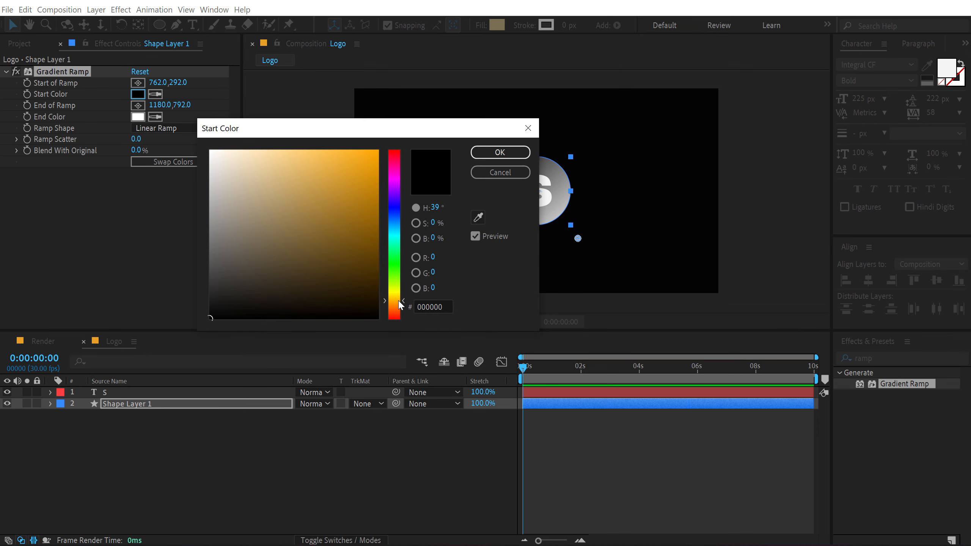
left_click(369, 175)
left_click(500, 152)
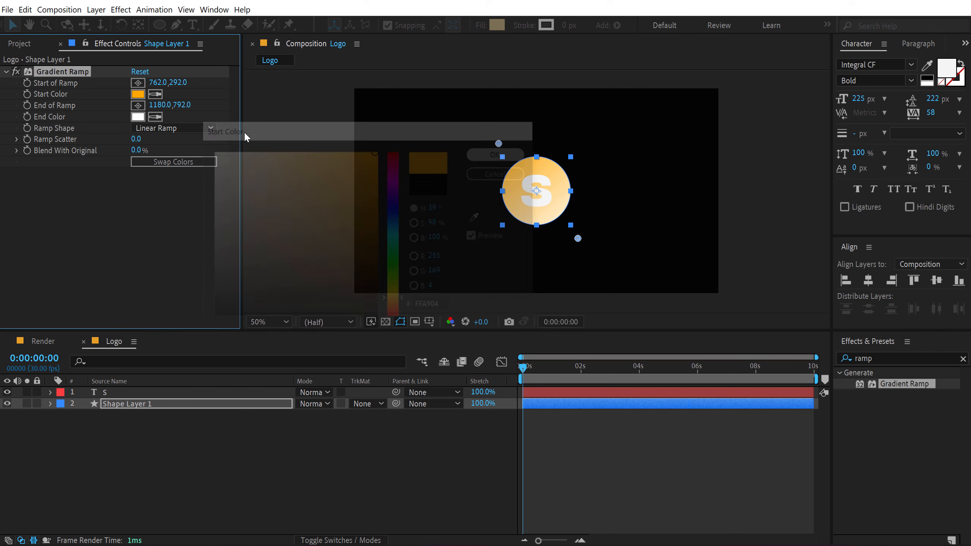
left_click(138, 117)
left_click(394, 307)
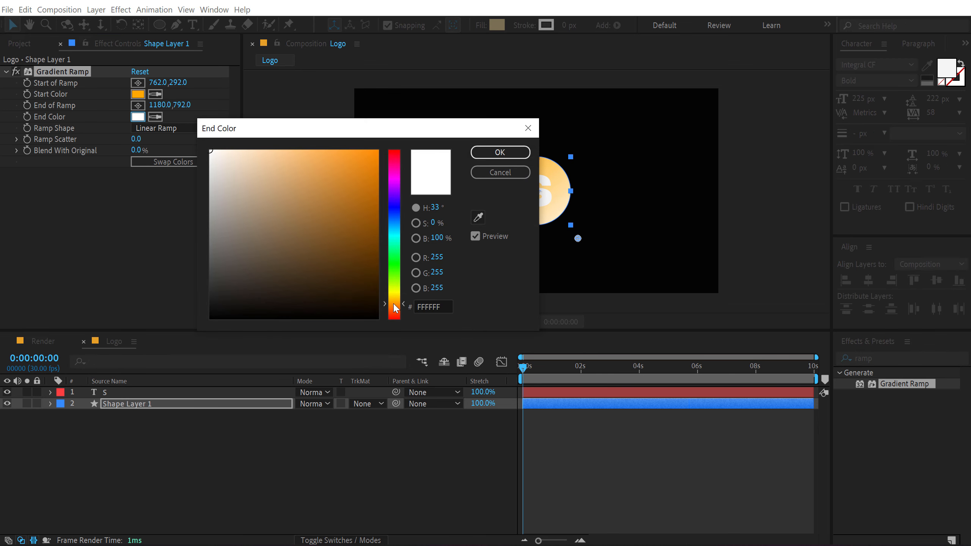
mouse_move(350, 201)
left_mouse_down()
mouse_move(393, 123)
mouse_move(334, 115)
left_mouse_up()
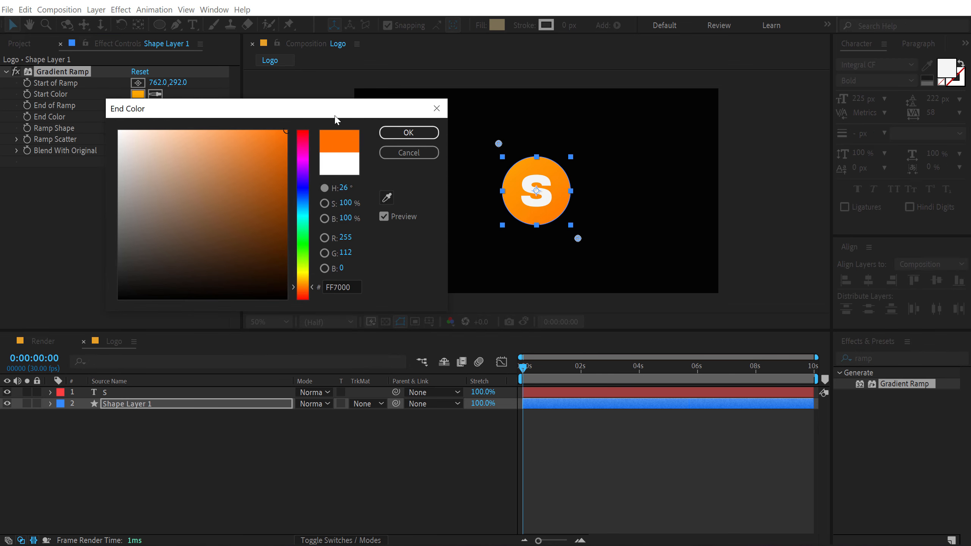
left_click(407, 133)
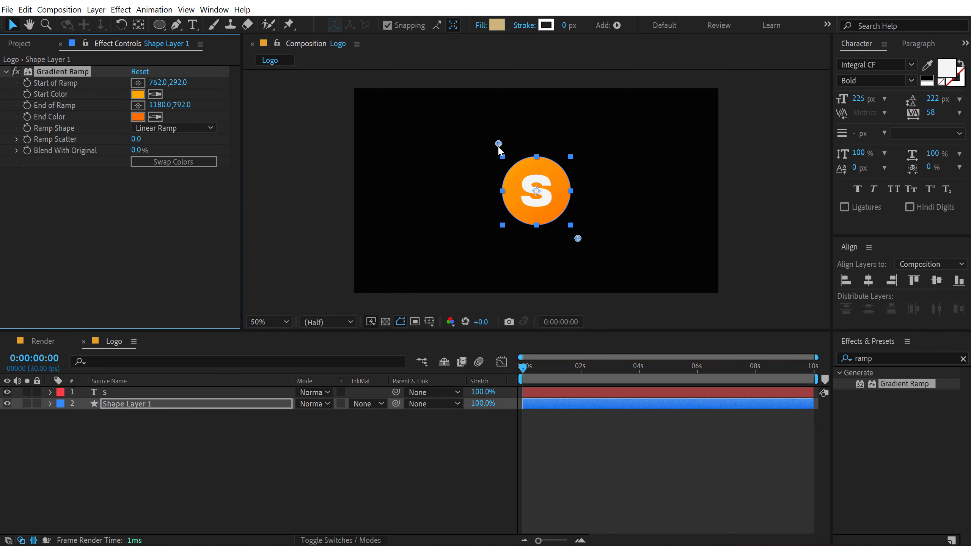
Step: Move the ramp's start point to about 796, 358 and change its start color to a yellower orange
left_click_drag(498, 146, 505, 156)
left_click(138, 94)
left_click(412, 131)
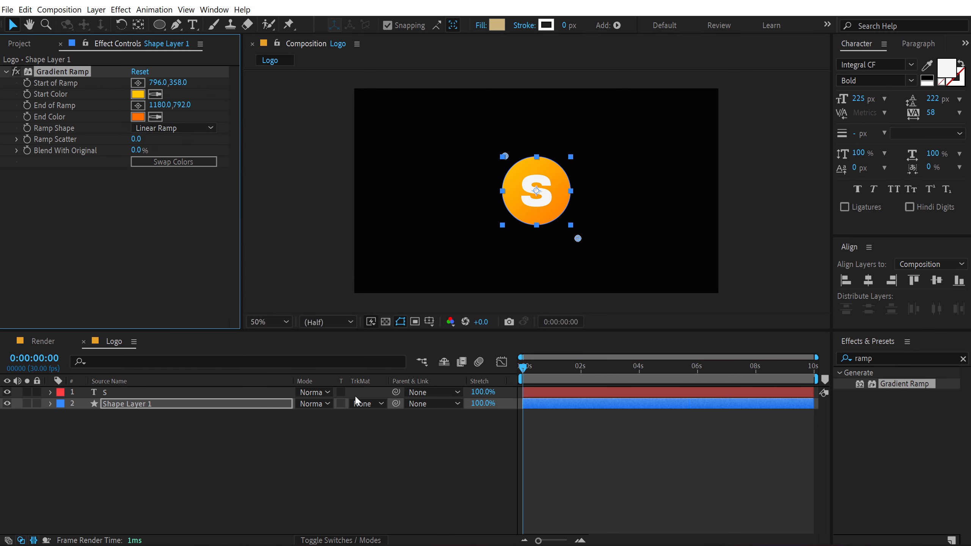
left_click(354, 429)
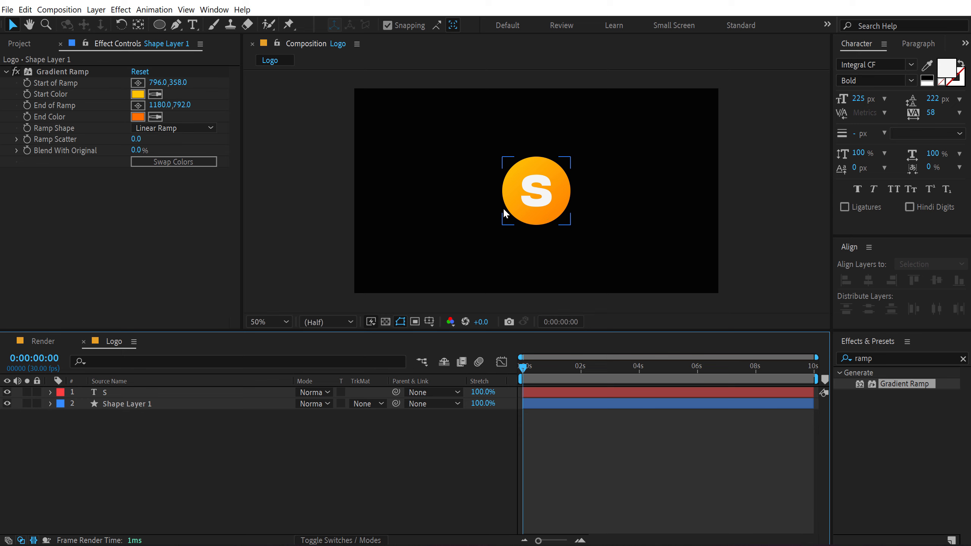
Step: In the Render composition, draw a vertical line with no fill and an 8 px white stroke from near the center to just below the frame
left_click(19, 44)
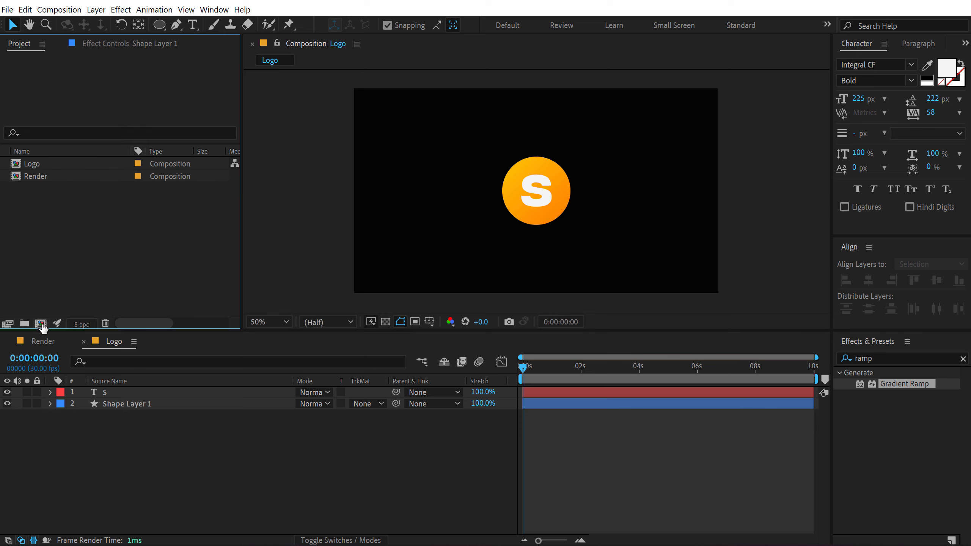
left_click(39, 340)
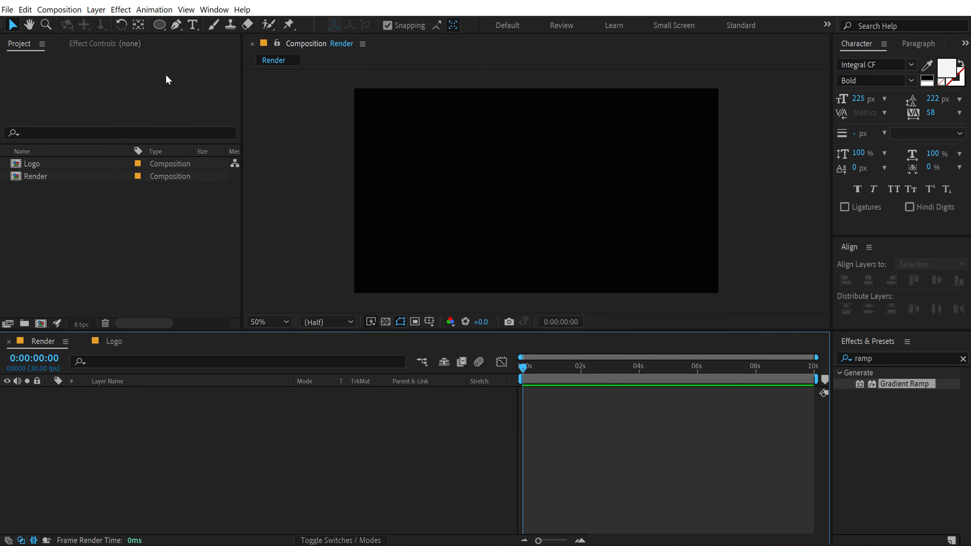
left_click(176, 26)
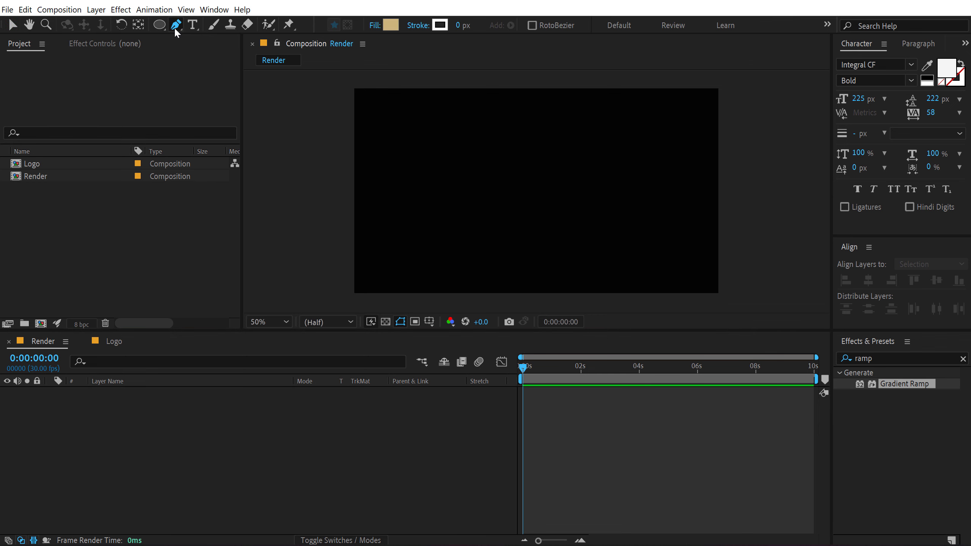
left_click(375, 26)
left_click(431, 119)
left_click(474, 195)
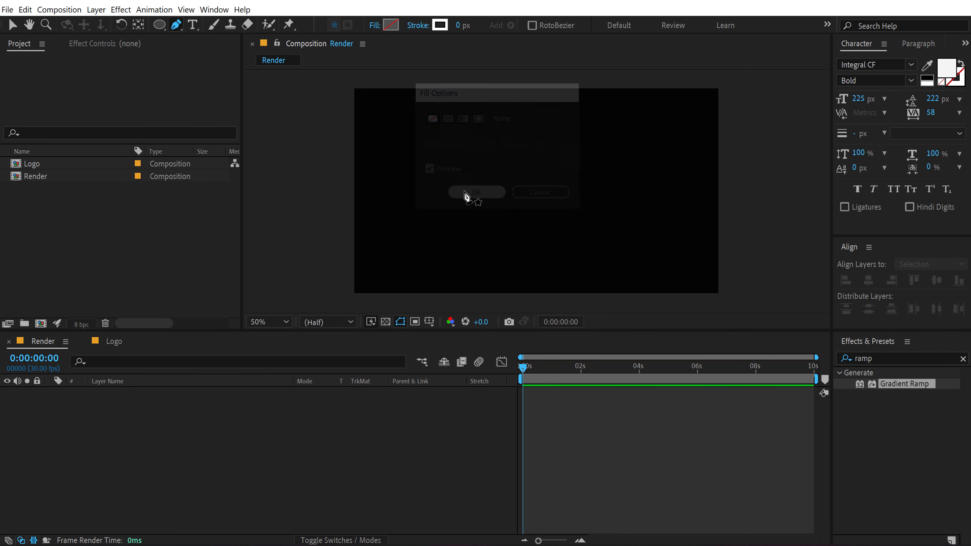
left_click(458, 27)
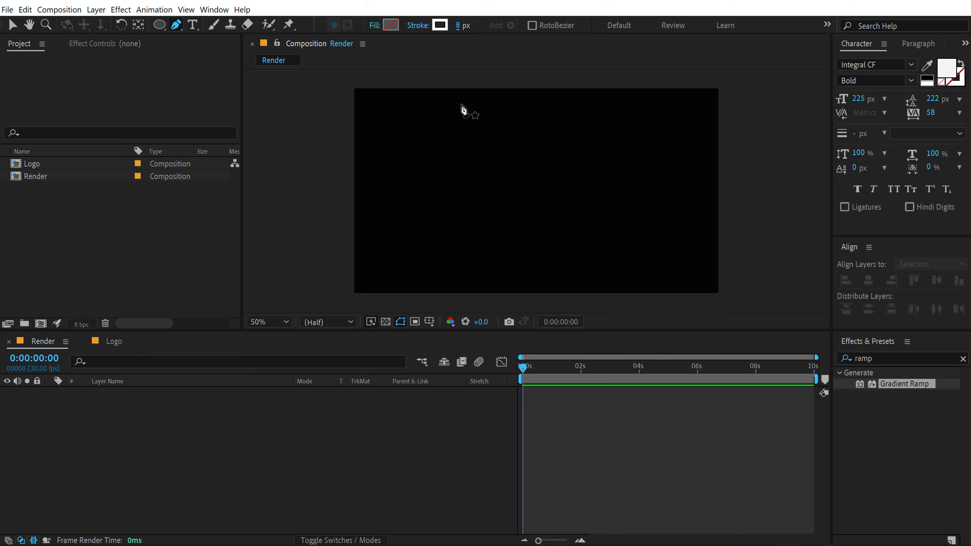
left_click(532, 179)
left_click(532, 300)
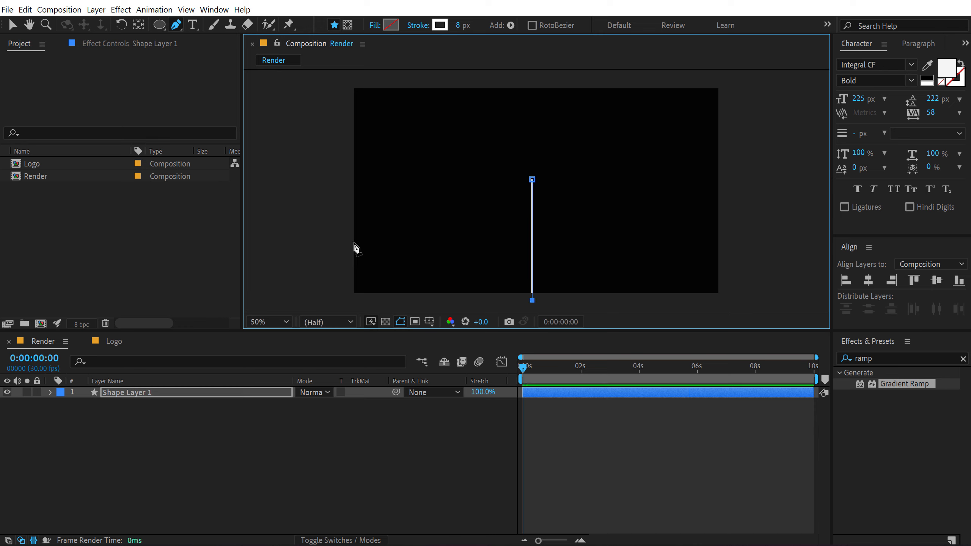
Step: Set the line cap of the vertical line's stroke to Round Cap
left_click(50, 394)
left_click(50, 393)
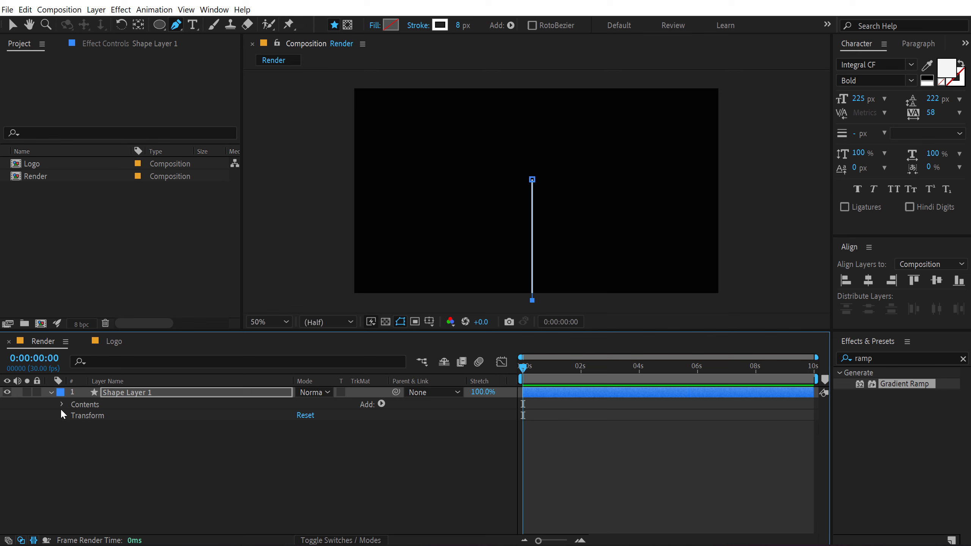
left_click(62, 404)
left_click(73, 415)
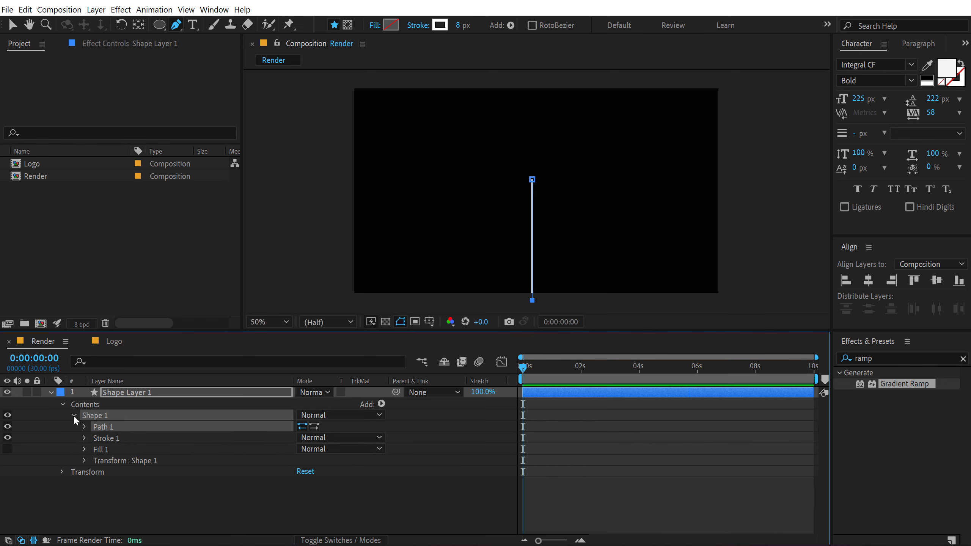
left_click(85, 439)
left_click(321, 471)
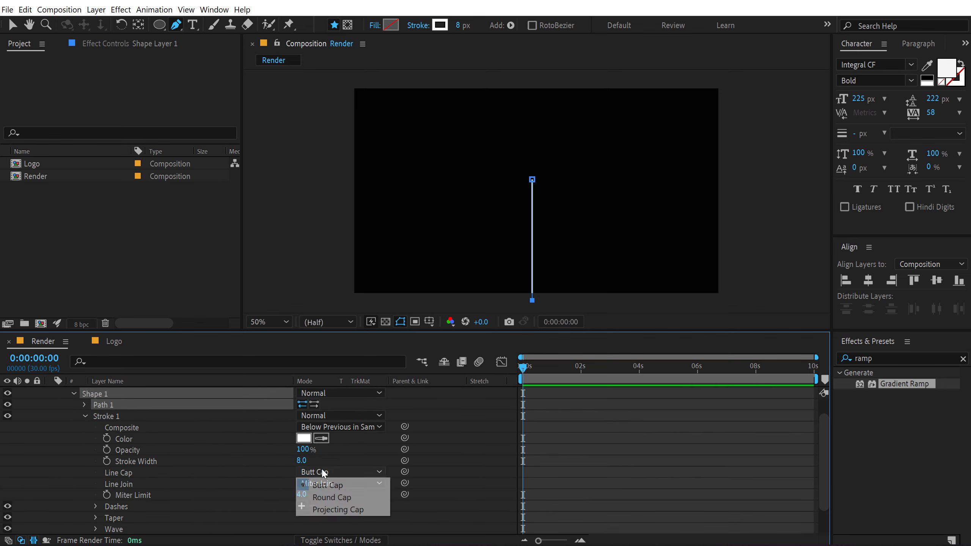
left_click(325, 485)
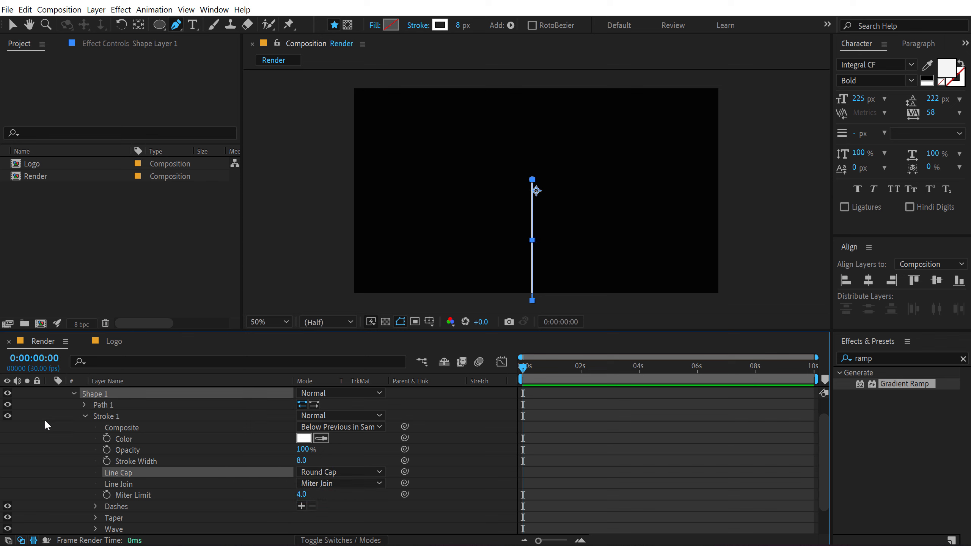
Step: Add Trim Paths to the vertical line's Shape 1 group
left_click(85, 417)
left_click(382, 404)
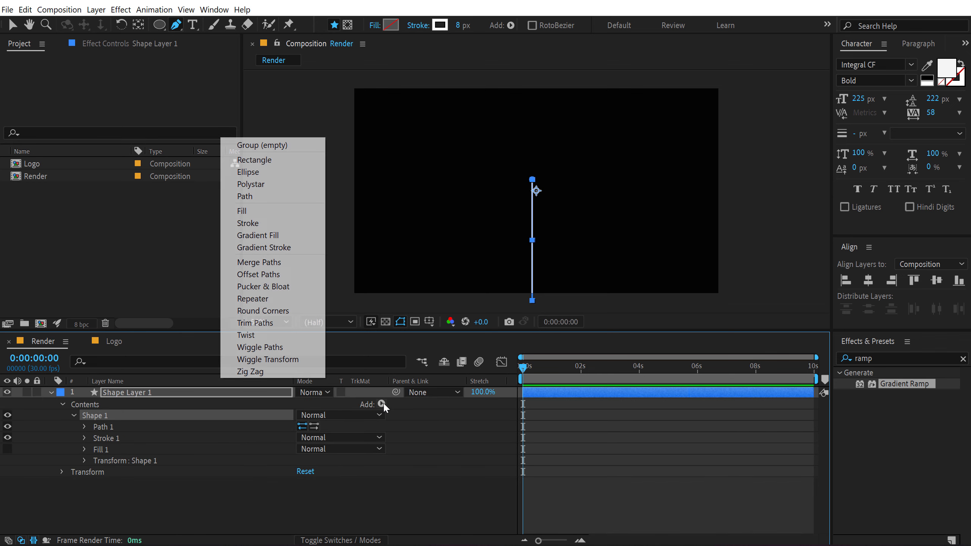
left_click(268, 324)
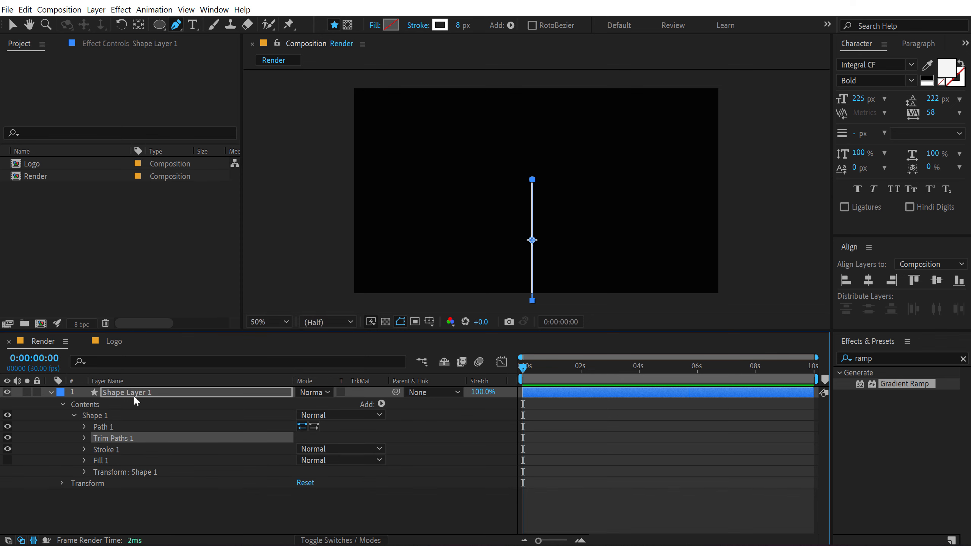
Step: Animate the line's Trim Paths Start from 100% at 0:00:00:00 to 0% at 0:00:00:29
left_click(85, 438)
mouse_move(303, 460)
left_mouse_down()
mouse_move(290, 465)
mouse_move(283, 448)
left_mouse_up()
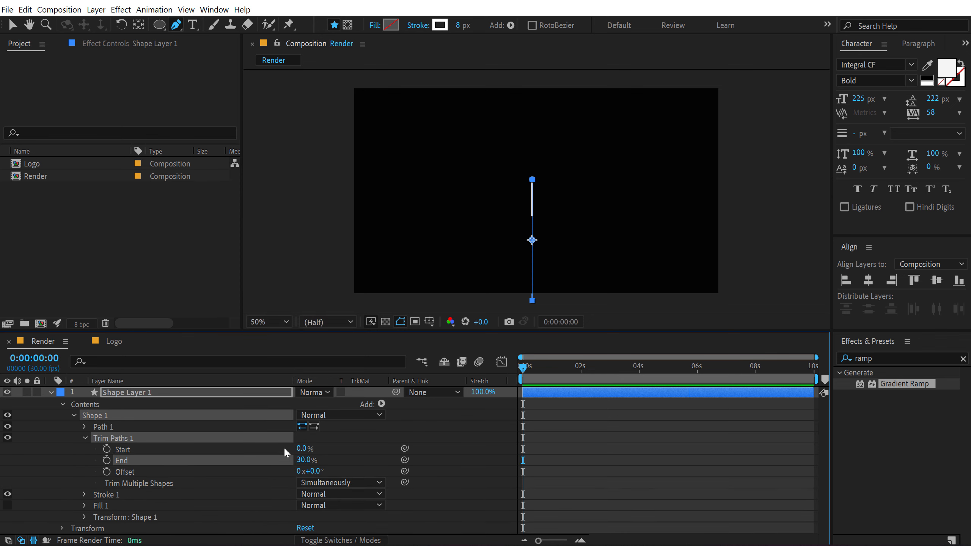
key("ctrl+shift+h")
left_click_drag(307, 462, 432, 442)
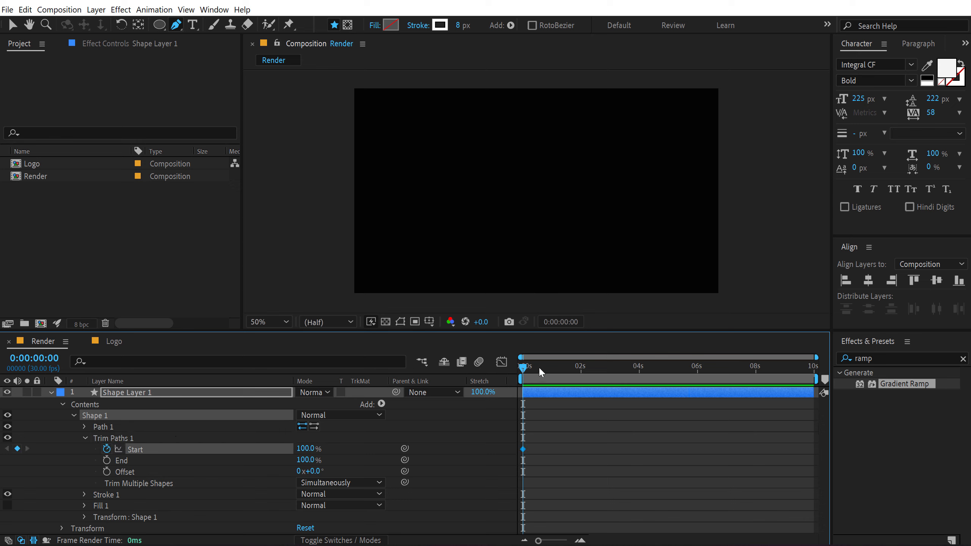
mouse_move(539, 367)
left_mouse_down()
mouse_move(559, 368)
mouse_move(550, 369)
left_mouse_up()
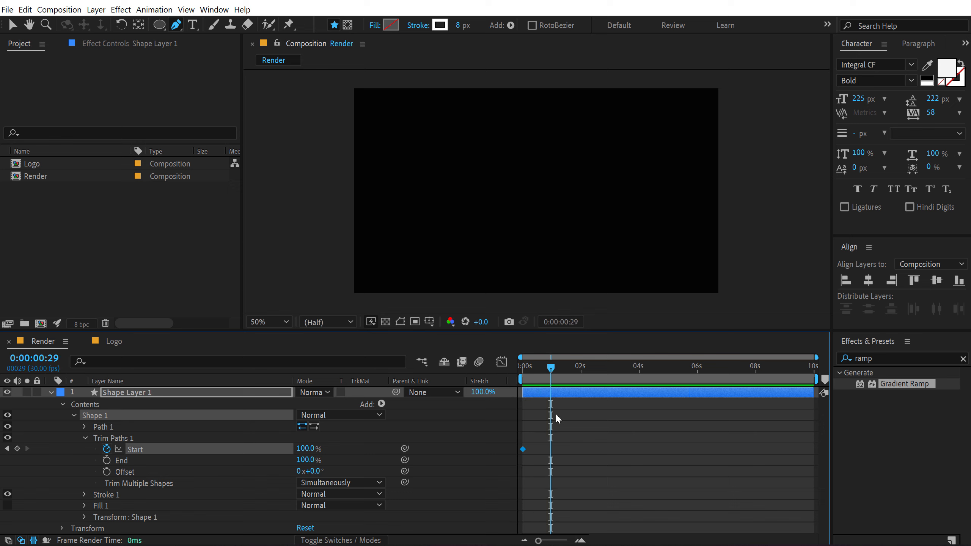
left_click_drag(306, 450, 181, 463)
Step: Animate the Trim Paths End from 100% at 0:00:00:09 to 0% at 0:00:01:09
scroll(573, 440, "up", 3)
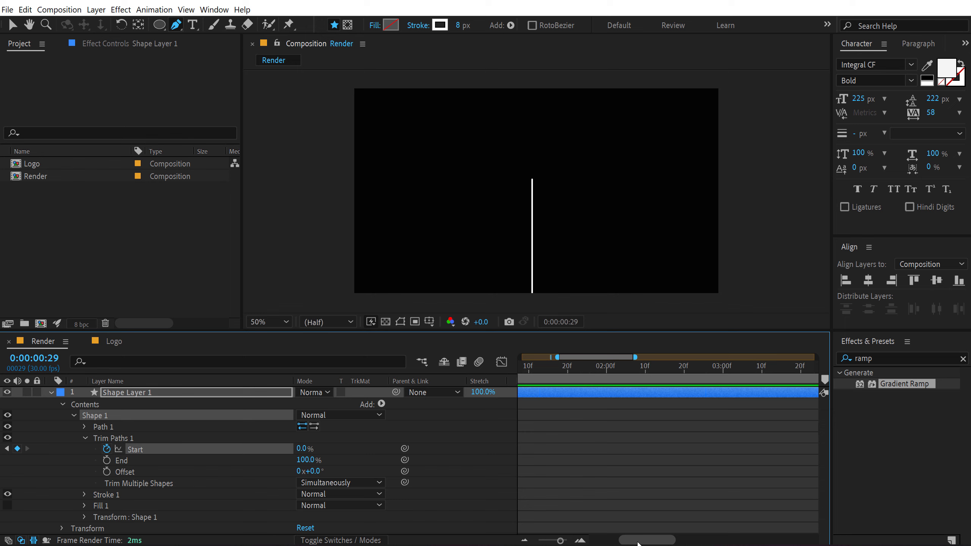
left_click_drag(637, 541, 596, 540)
left_click_drag(551, 370, 558, 370)
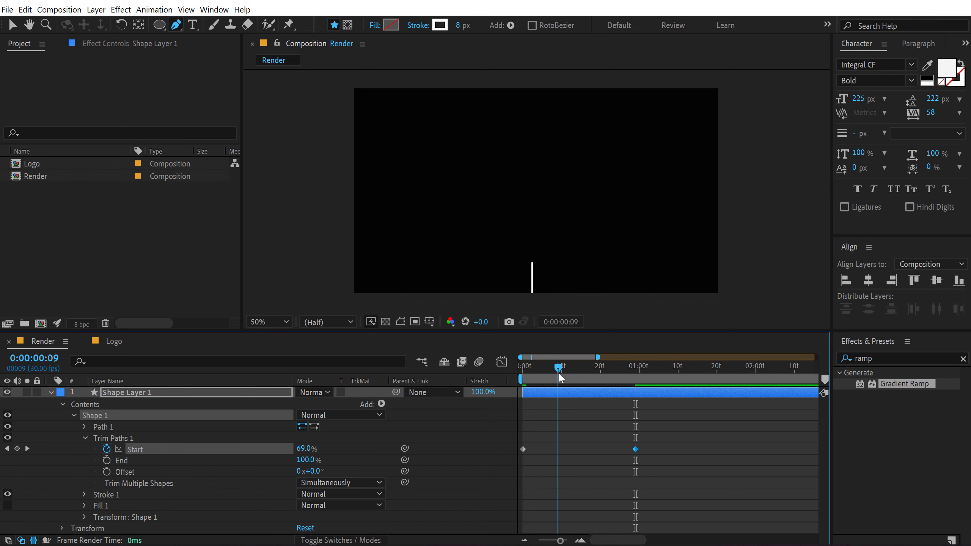
left_click(107, 461)
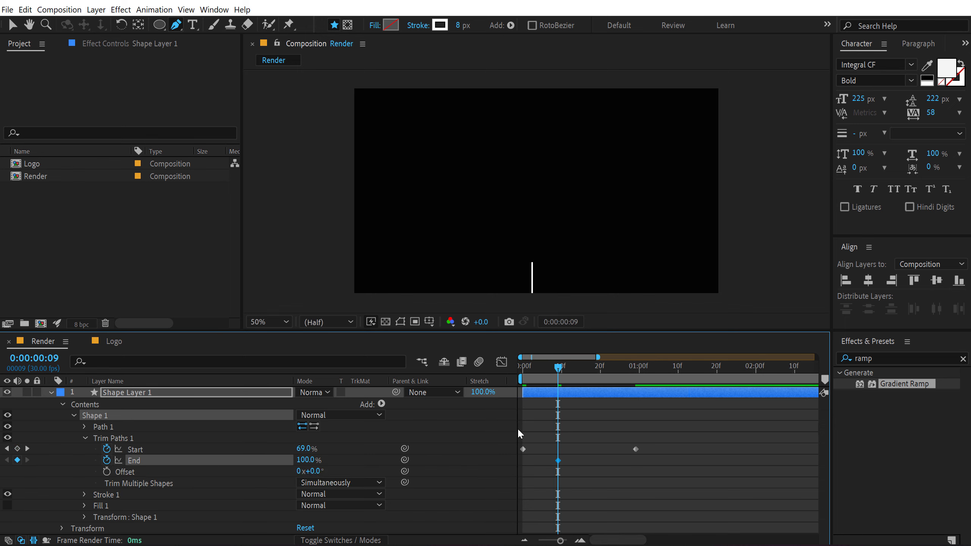
left_click_drag(609, 367, 676, 376)
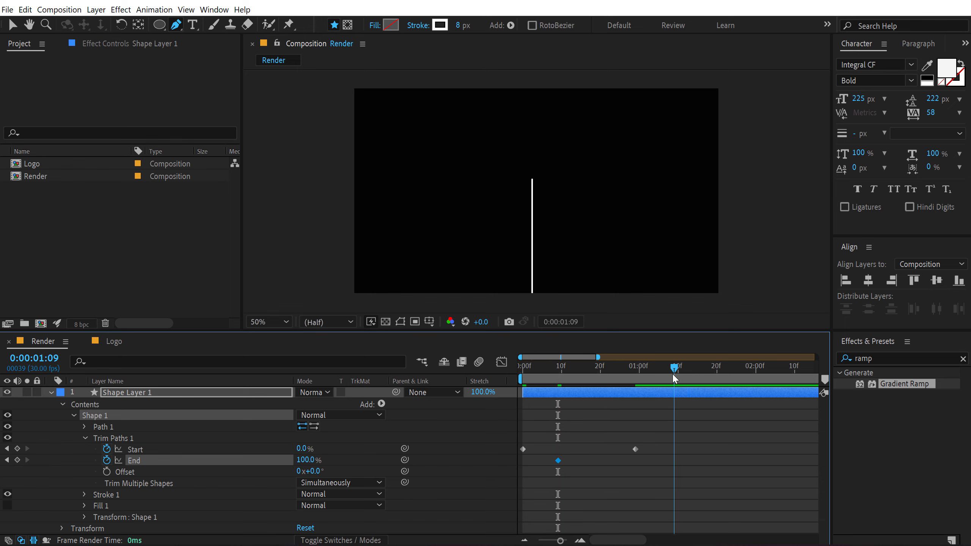
left_click_drag(306, 465, 248, 468)
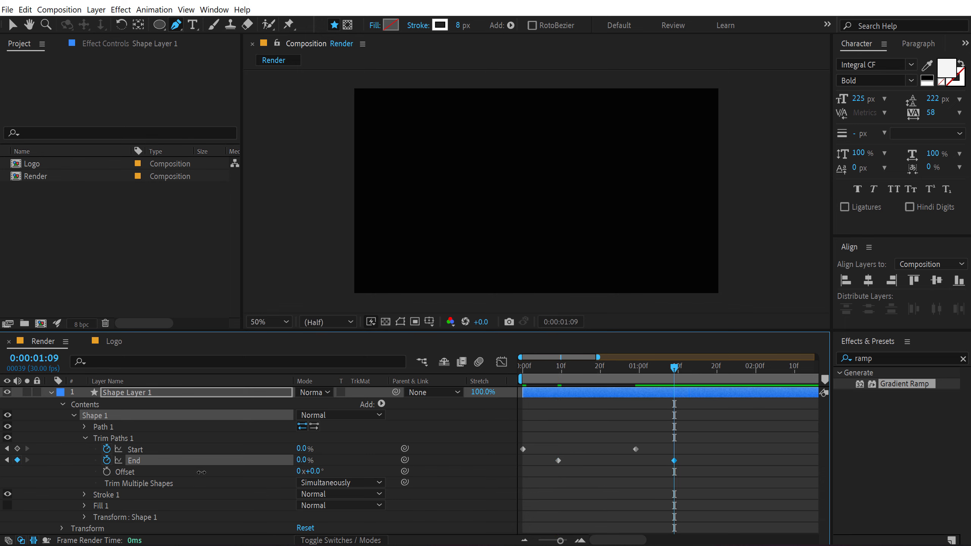
Step: Shift both End keyframes to about 0:00:00:16 and 0:00:01:16, and preview the line animation
left_click_drag(535, 373, 589, 375)
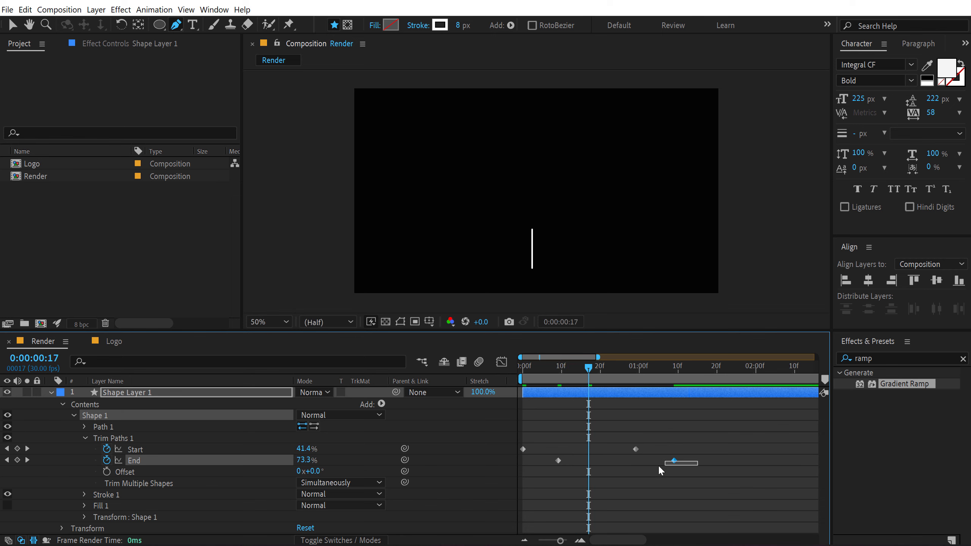
left_click(558, 461, "shift")
left_click_drag(558, 461, 584, 467)
left_click_drag(532, 377, 647, 382)
scroll(604, 430, "down", 2)
left_click_drag(587, 378, 440, 370)
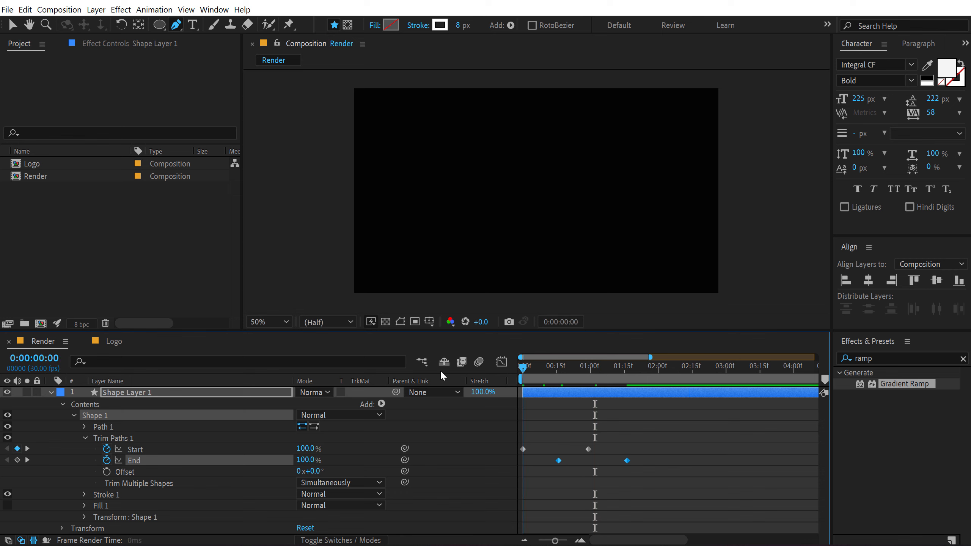
key("space")
key("space")
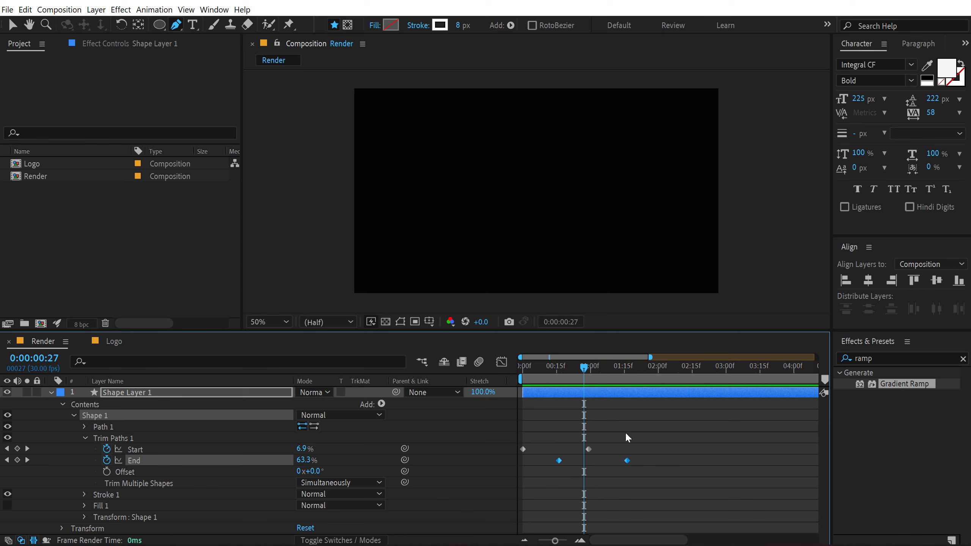
Step: Apply Easy Ease to all Start and End keyframes and display their speed graph in the Graph Editor
left_click_drag(686, 426, 501, 473)
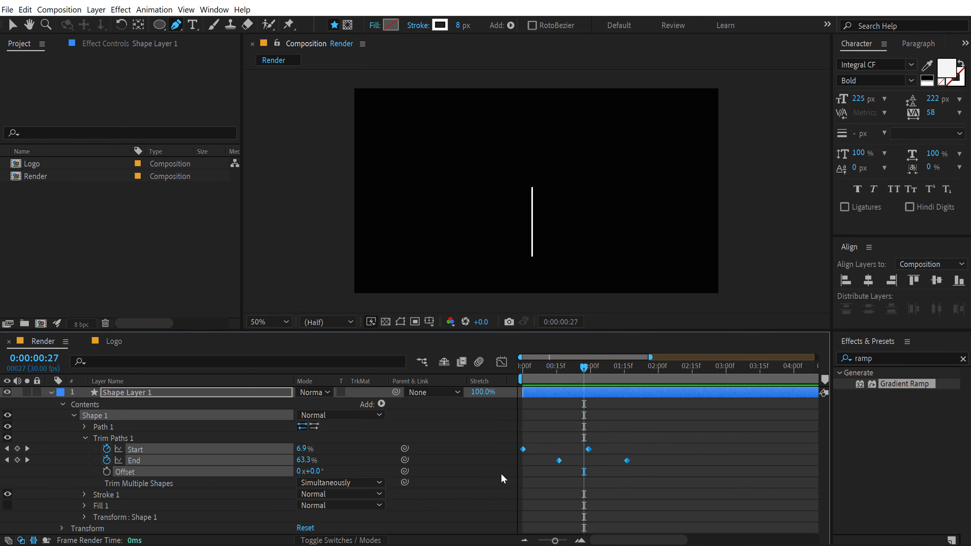
key("F9")
left_click(501, 362)
right_click(663, 453)
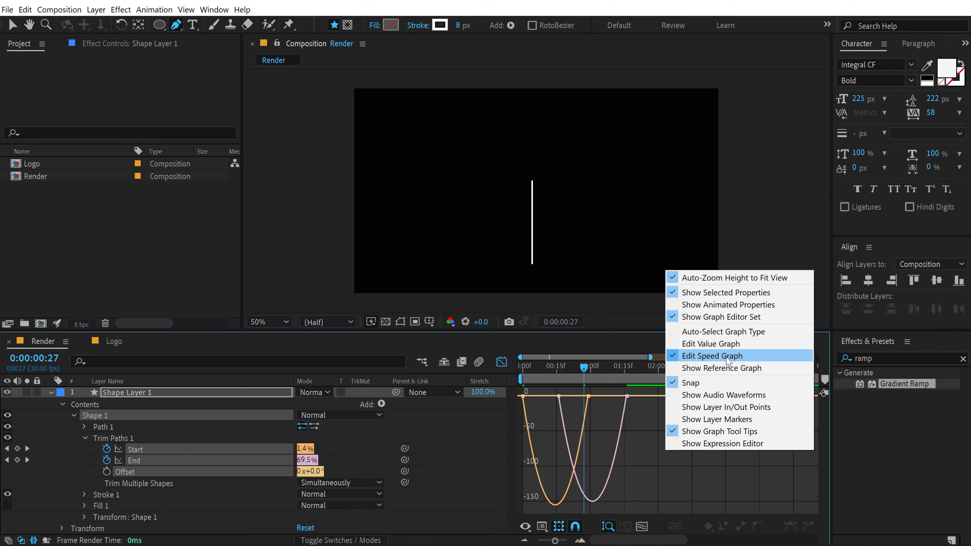
left_click(629, 457)
Step: Reshape the Start speed curve into a sharp peak at about frame 14 by lengthening the easing at both keyframes
scroll(592, 435, "up", 2)
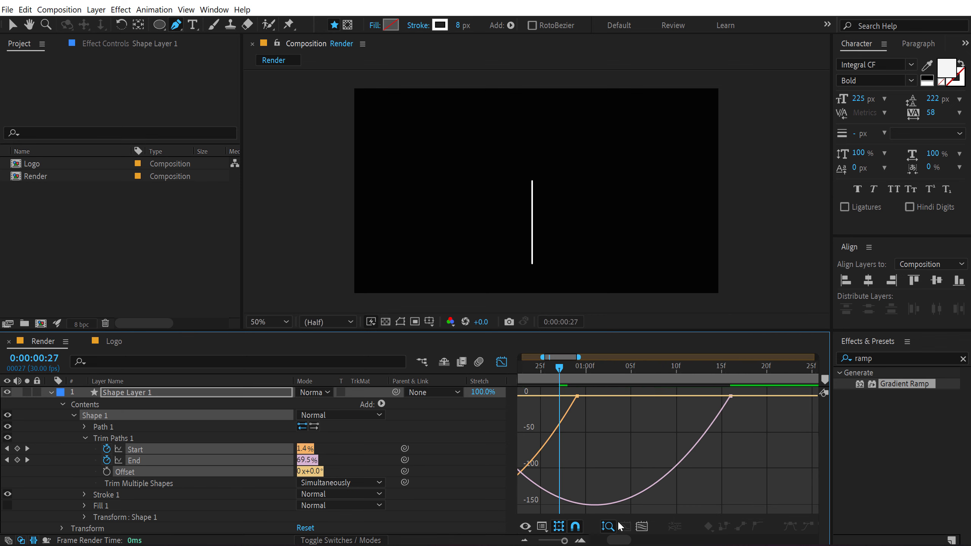
left_click_drag(614, 540, 594, 540)
scroll(587, 412, "down", 1)
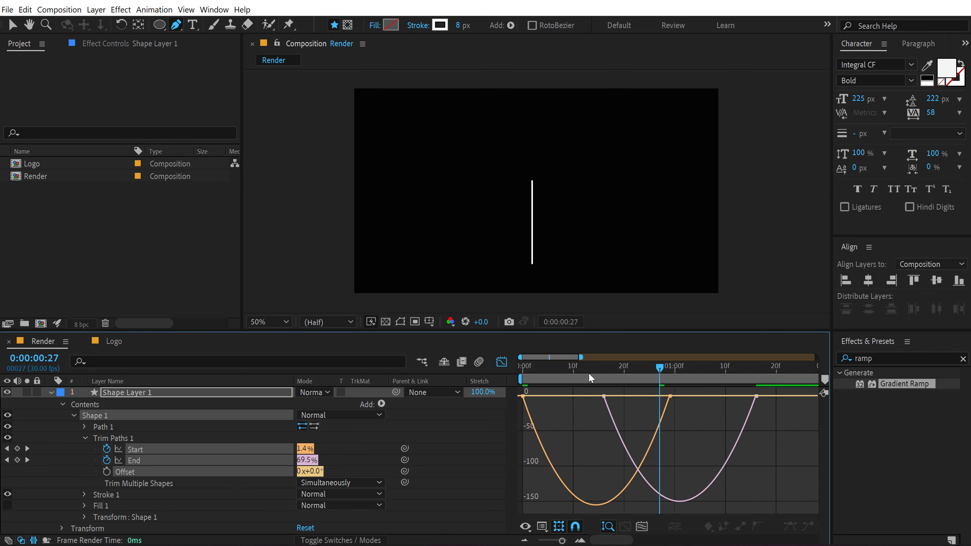
left_click_drag(589, 368, 596, 367)
left_click_drag(554, 410, 588, 400)
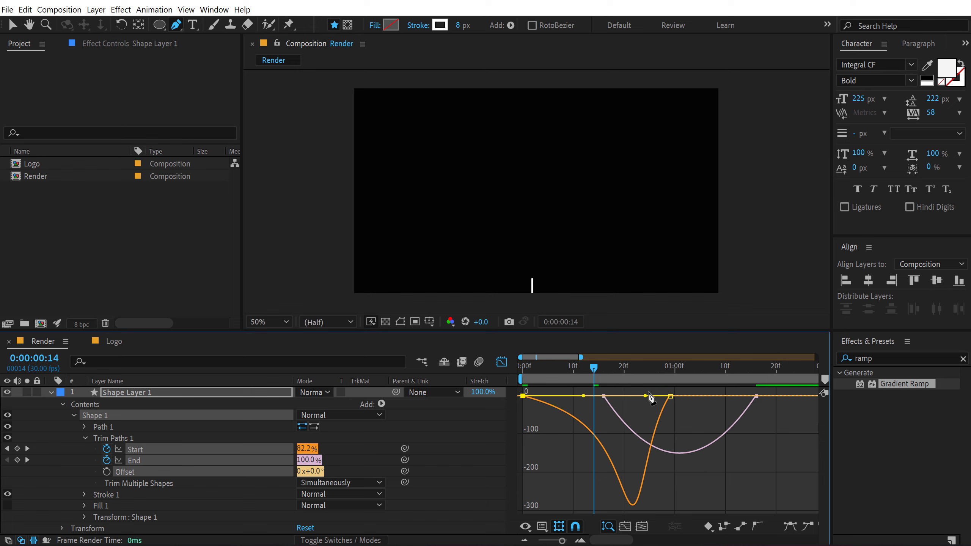
left_click_drag(645, 396, 607, 396)
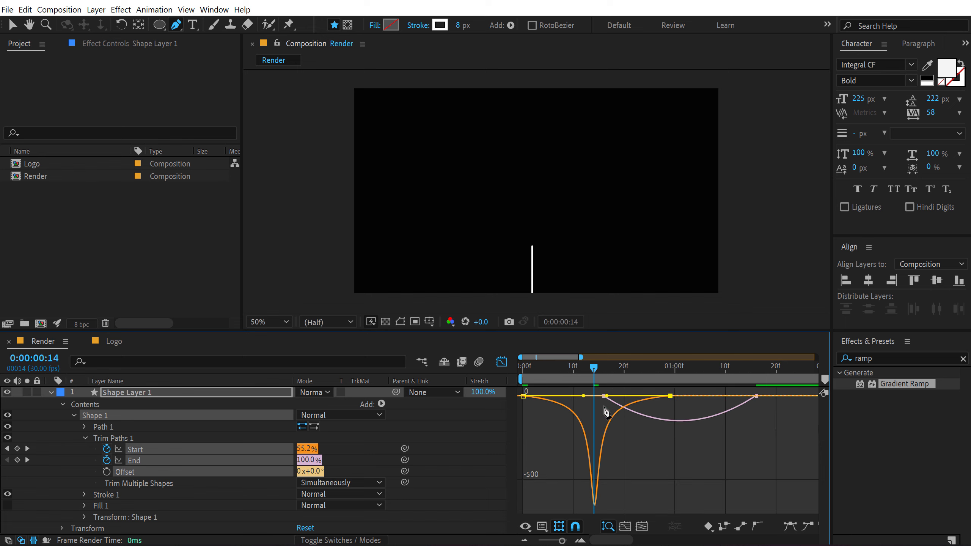
Step: Reshape the End speed curve into a matching sharp peak at about 0:00:01:02 and preview the animation
left_click_drag(672, 372, 680, 372)
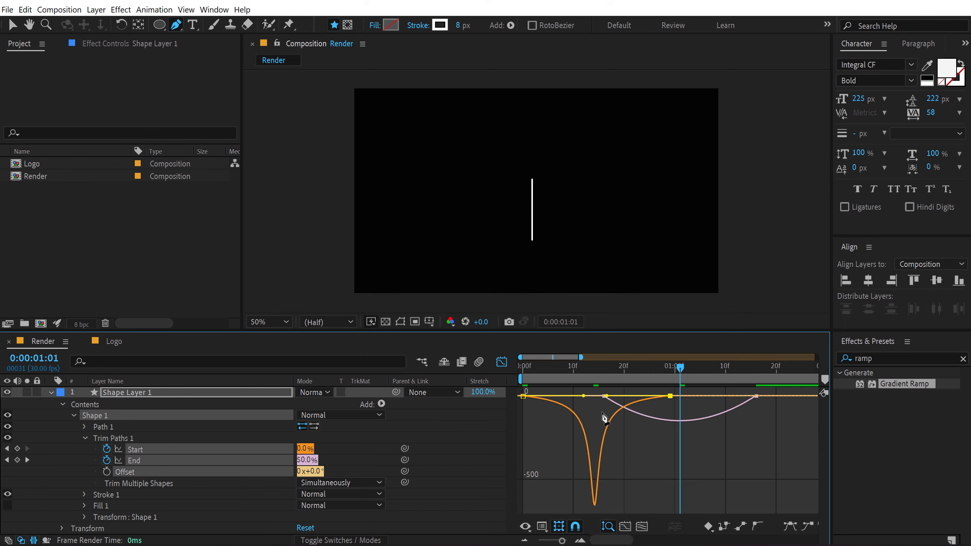
key("v")
left_click(603, 396)
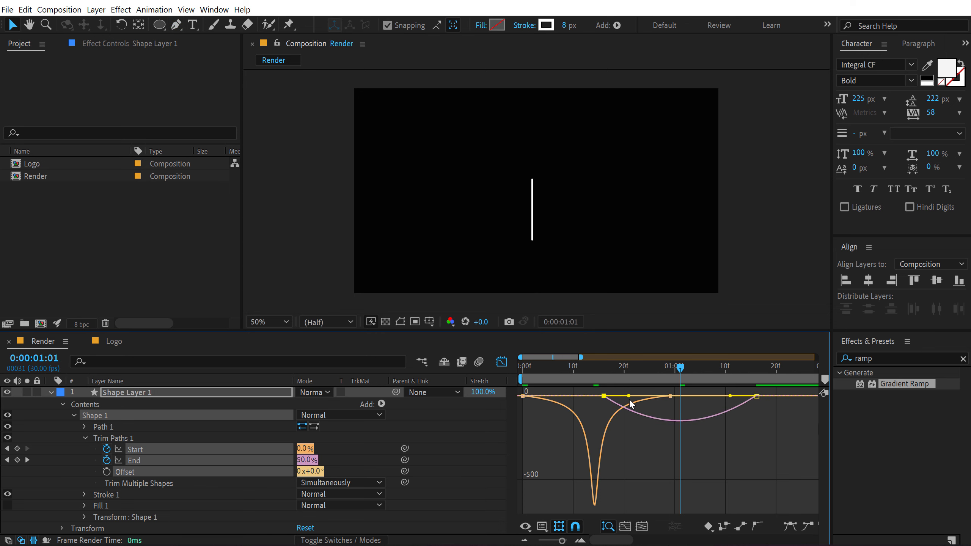
left_click_drag(632, 396, 697, 401)
key("Home")
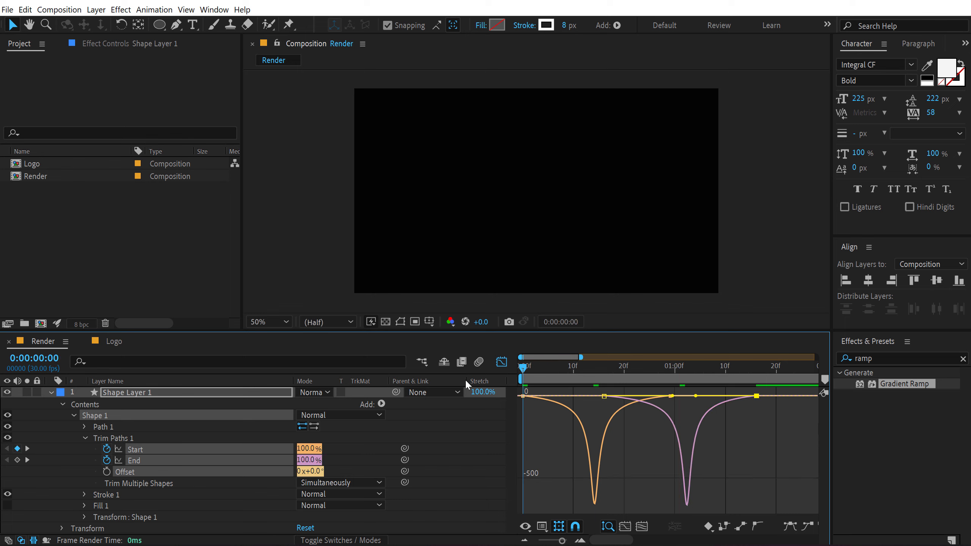
key("space")
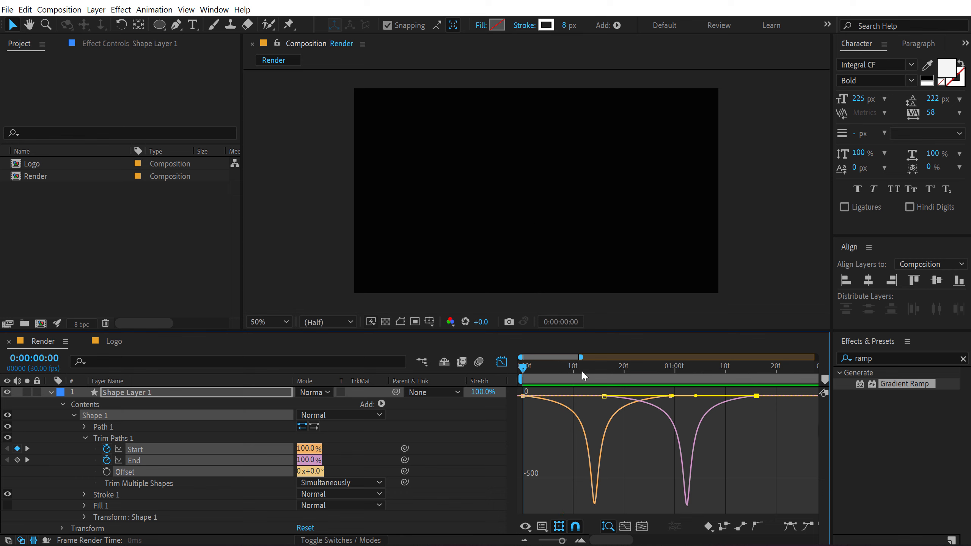
left_click(581, 370)
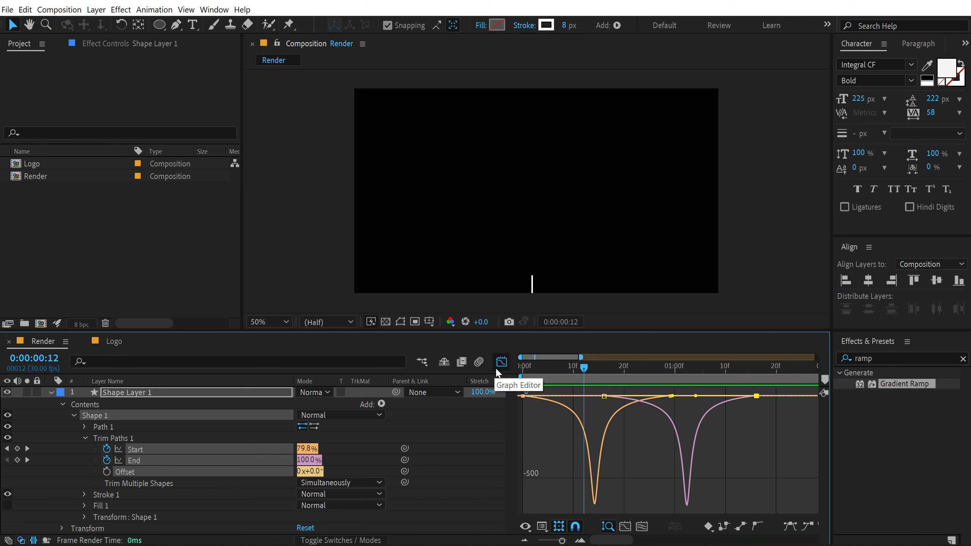
Step: Leave the Graph Editor and shorten the trim animation by moving the last Start keyframe to about 0:00:00:23 and the last End keyframe to about 0:00:01:10
left_click(501, 361)
key("minus")
left_click_drag(613, 428, 663, 461)
key("space")
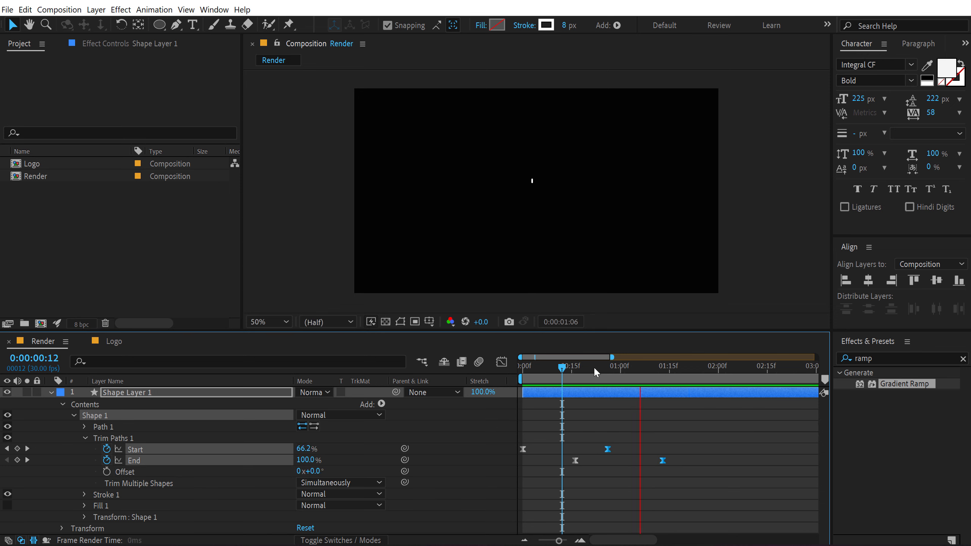
key("space")
left_click(545, 367)
left_click_drag(608, 449, 597, 449)
left_click(601, 407)
key("space")
Step: Shift both End keyframes to about 0:00:00:10 and 0:00:01:04, and preview the longer line streak
left_click(575, 368)
left_click_drag(566, 473, 633, 461)
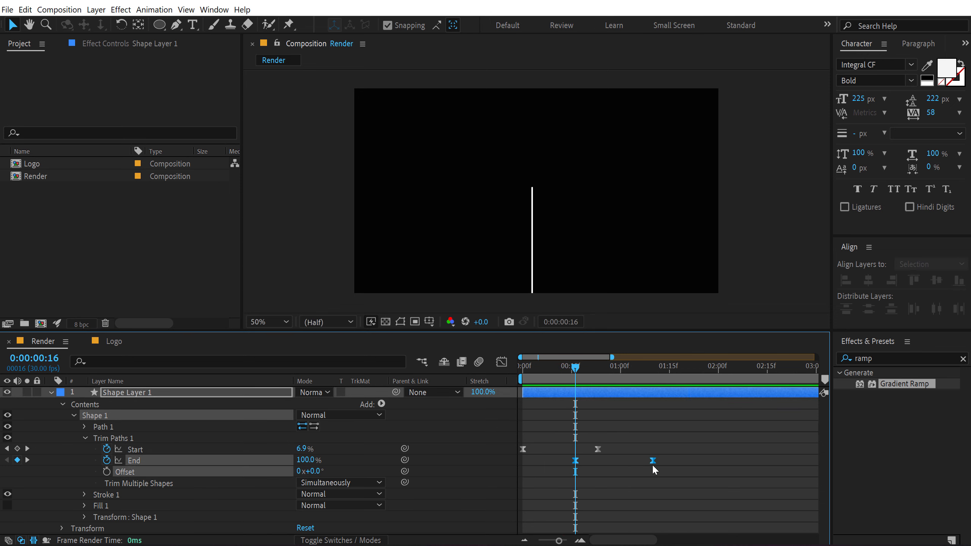
key("space")
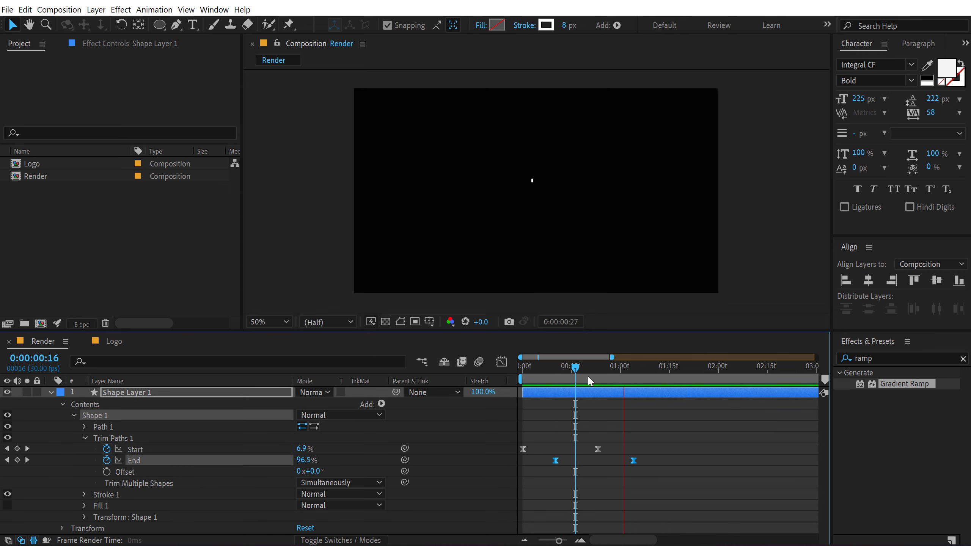
left_click_drag(581, 371, 428, 376)
key("space")
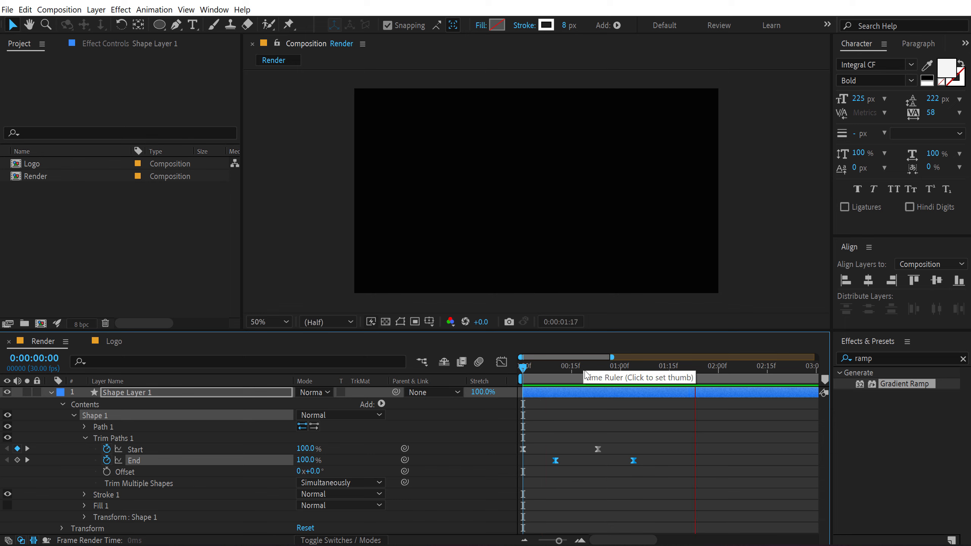
mouse_move(543, 378)
left_mouse_down()
mouse_move(622, 390)
mouse_move(583, 391)
left_mouse_up()
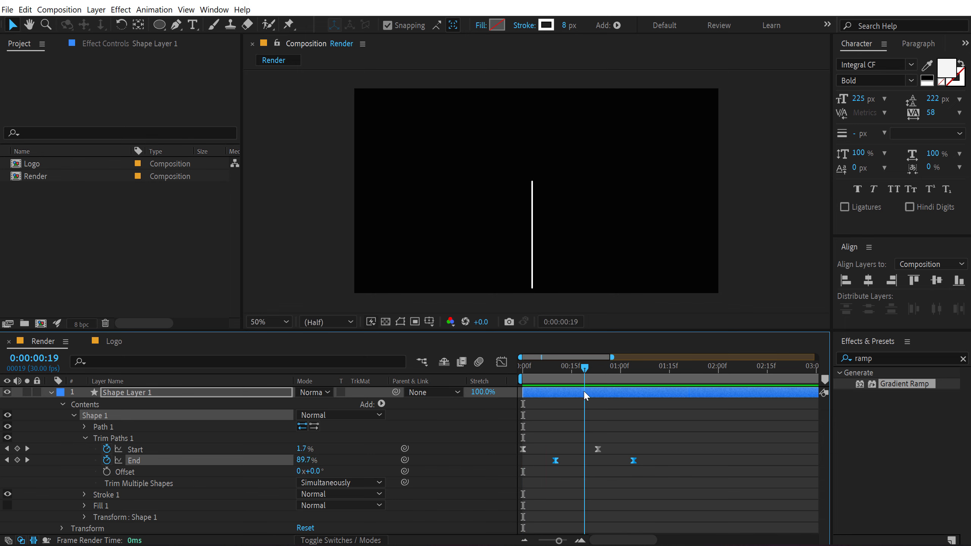
Step: Set the stroke width of the vertical line in Shape Layer 1 to 5 px
left_click(579, 397)
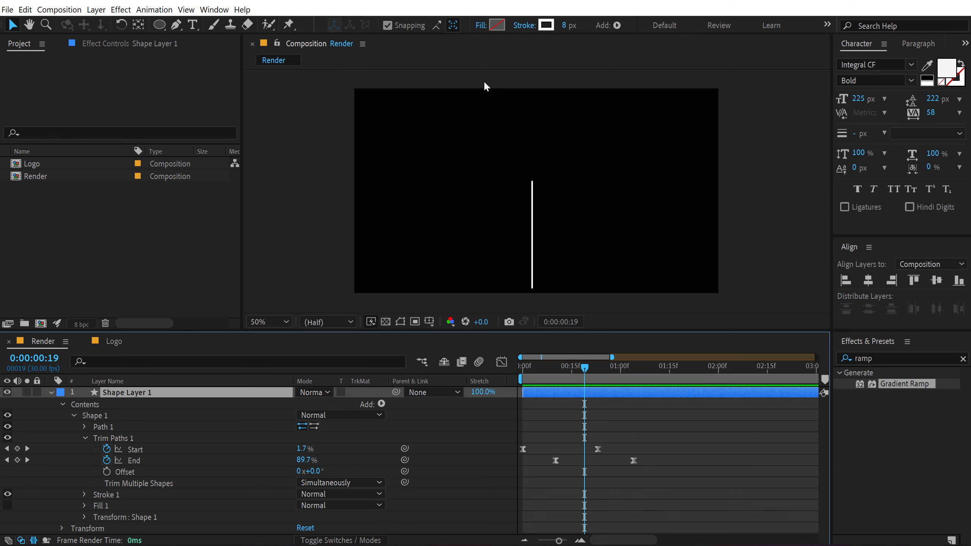
left_click(564, 27)
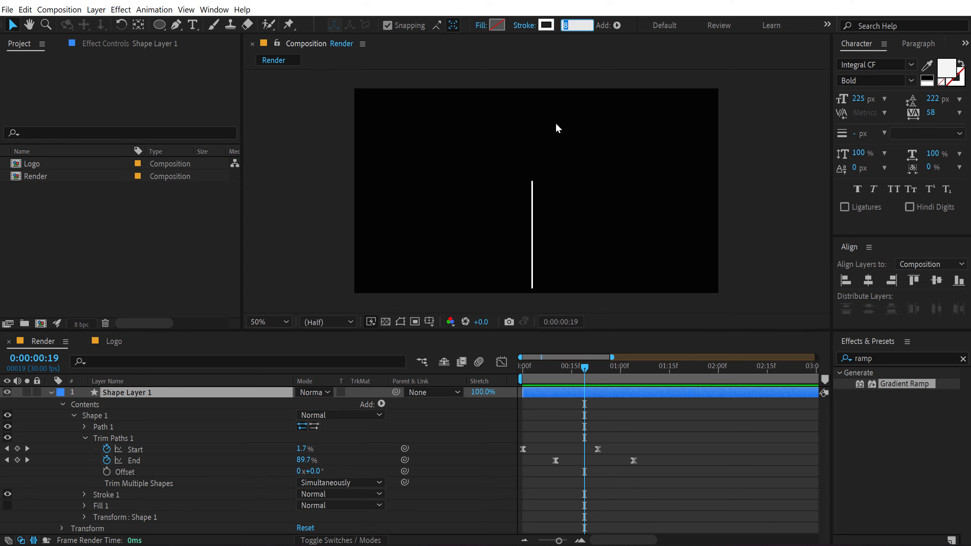
type("5")
key("Return")
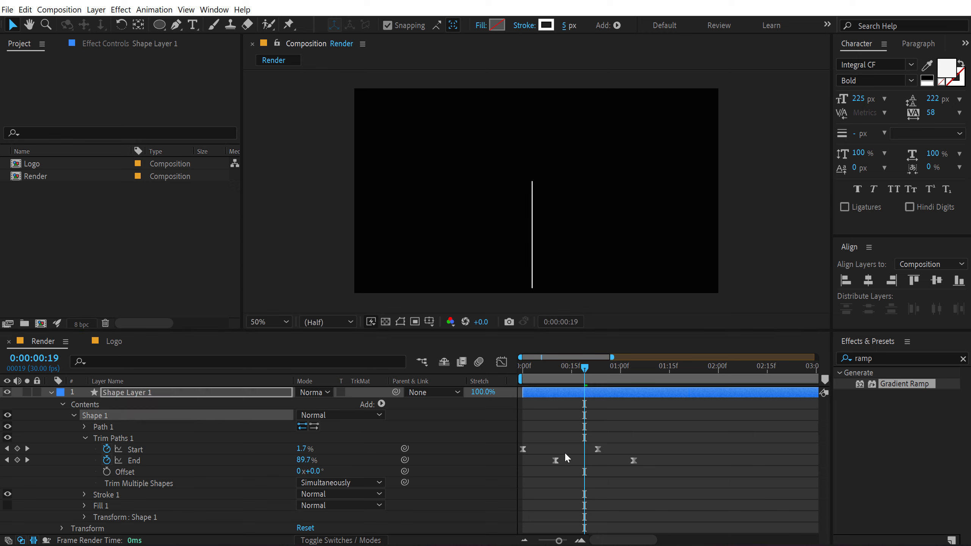
Step: Duplicate the line layer four times and spread the copies evenly on both sides of the original at staggered heights
left_click(51, 392)
left_click(141, 394)
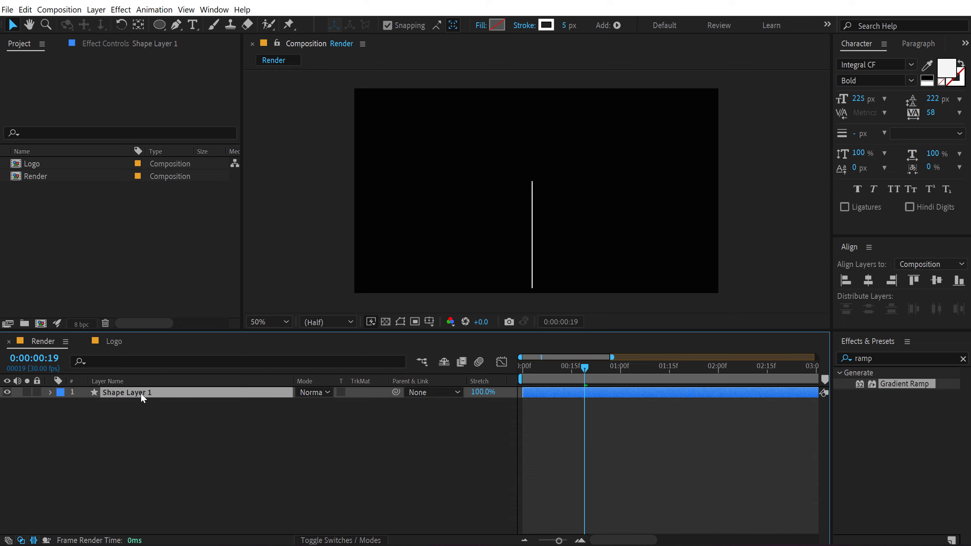
key("ctrl+d")
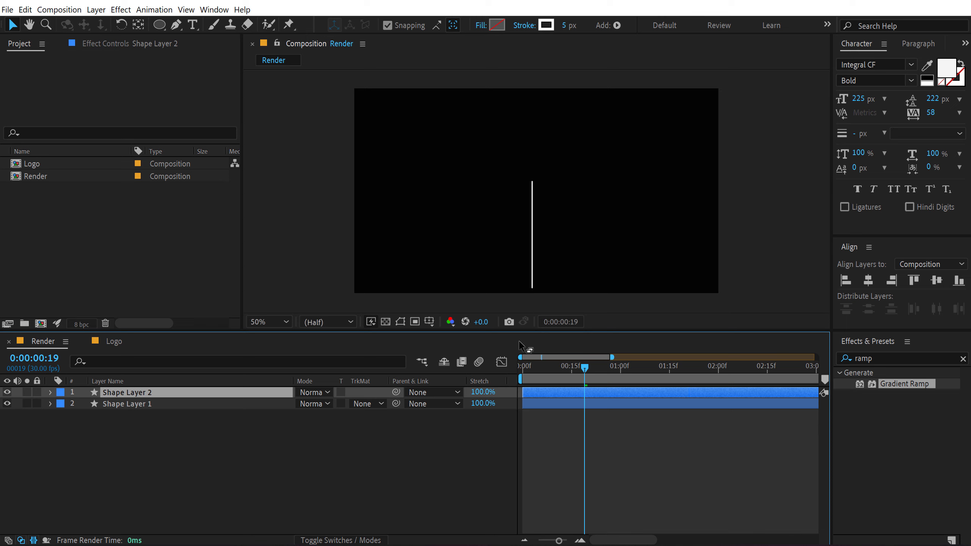
left_click_drag(534, 253, 457, 187)
key("ctrl+d")
key("ctrl+d")
key("ctrl+d")
Step: Nudge the center line slightly upward and preview the five-line animation from the start
left_click(534, 234)
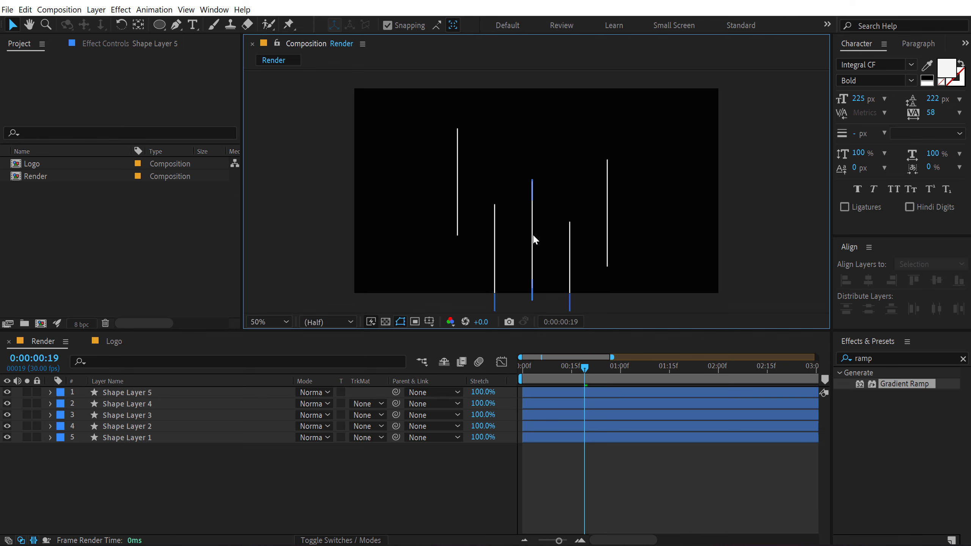
left_click(532, 235)
mouse_move(533, 237)
left_mouse_down()
mouse_move(533, 219)
mouse_move(533, 234)
left_mouse_up()
left_click_drag(576, 367, 527, 375)
left_click(411, 476)
key("space")
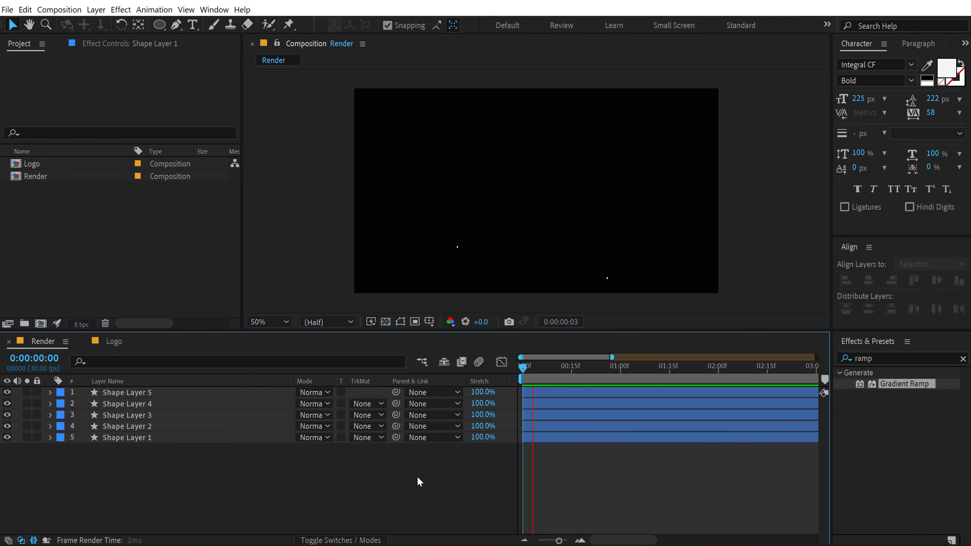
left_click(549, 369)
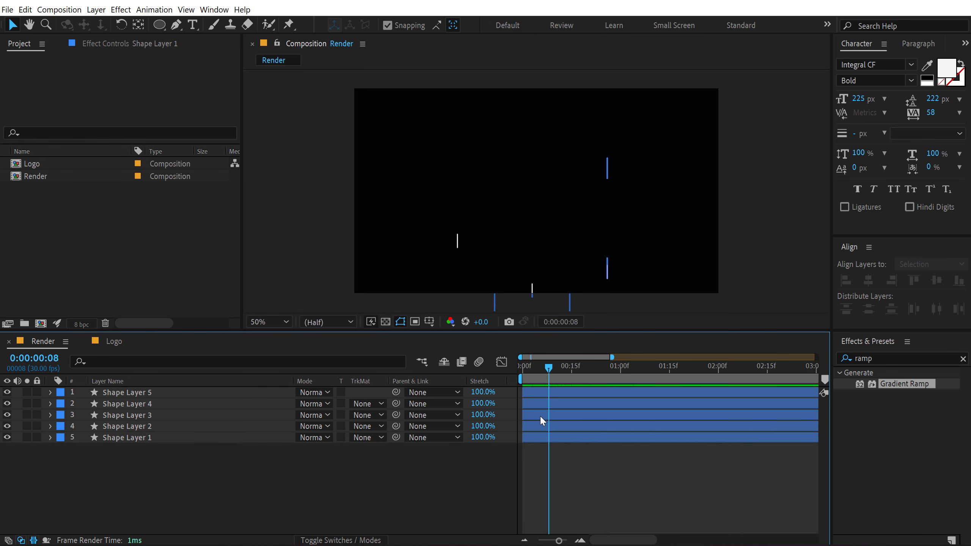
Step: Stagger the starts of Shape Layers 4, 2, 5 and 3 to about frames 3, 6, 9 and 11, and preview the animation
left_click_drag(540, 426, 610, 393)
key("space")
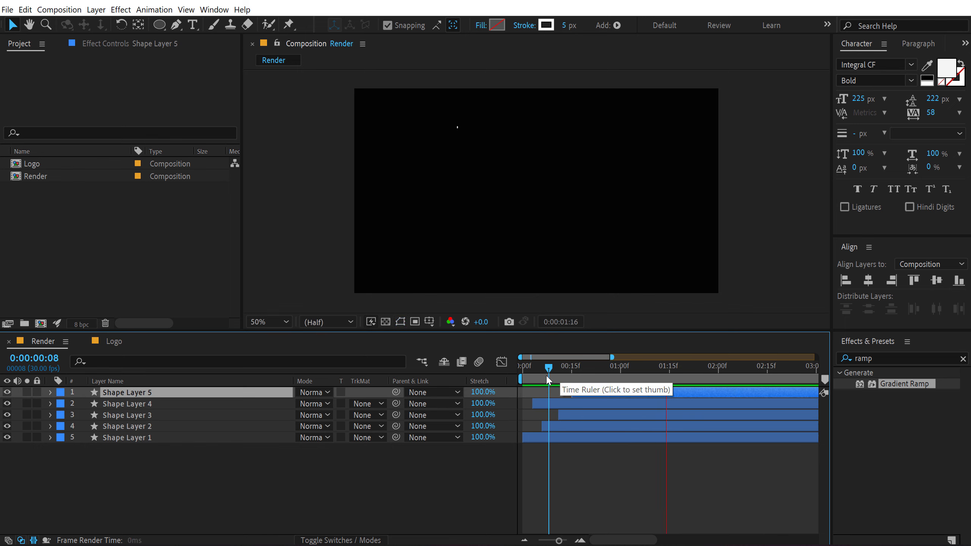
mouse_move(547, 379)
left_mouse_down()
mouse_move(530, 375)
mouse_move(592, 373)
mouse_move(514, 391)
mouse_move(549, 377)
left_mouse_up()
key("space")
key("space")
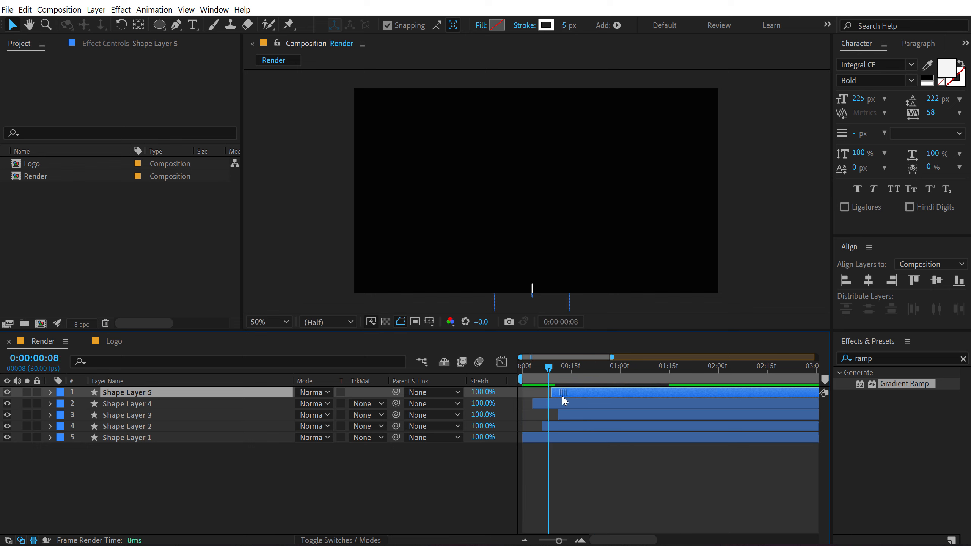
Step: Preview the staggered streaks and move the leftmost line, Shape Layer 5, lower in the composition
key("space")
left_click(567, 374)
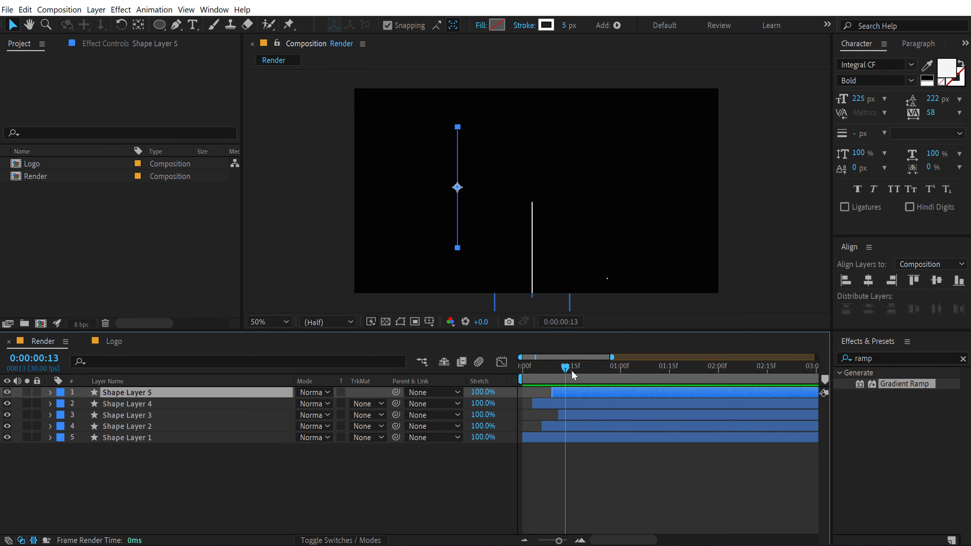
left_click_drag(574, 375, 585, 372)
left_click_drag(457, 188, 469, 265)
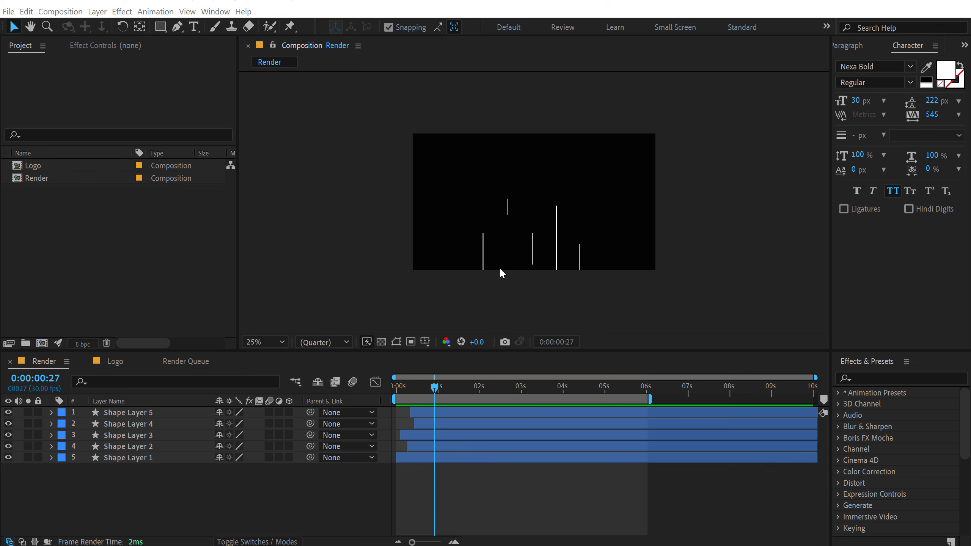
Step: Open the AtomX extension, widen it and its category list, and show its marker and alignment tools
left_click(179, 481)
left_click(214, 11)
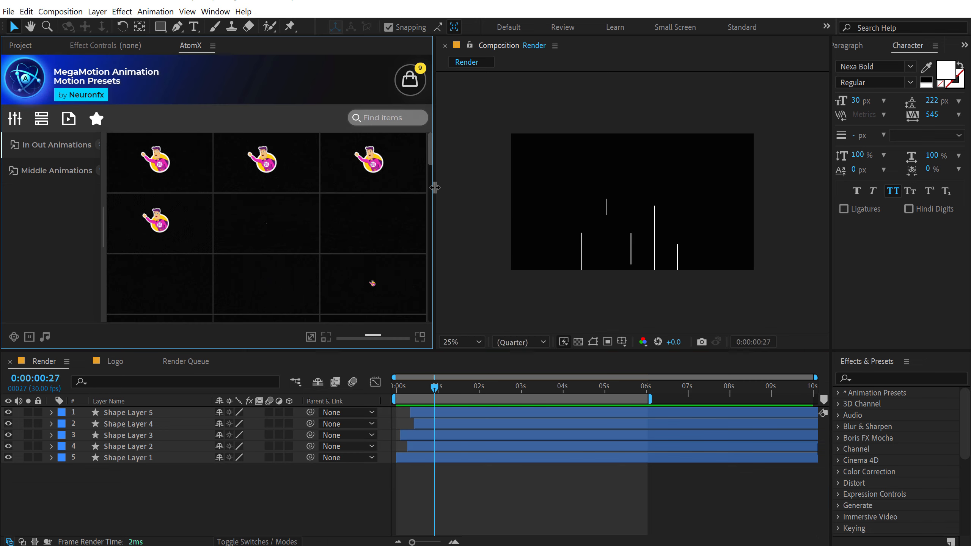
left_click_drag(435, 187, 500, 183)
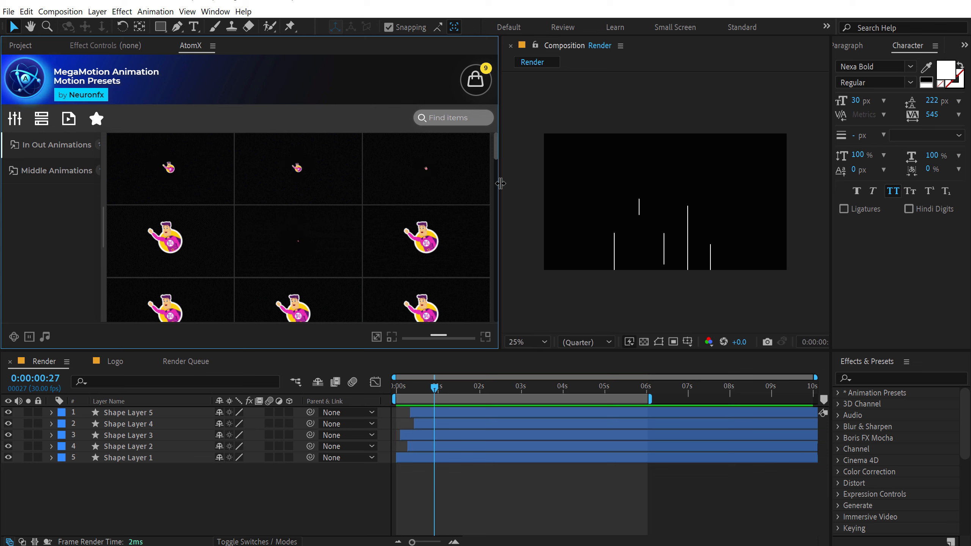
left_click_drag(102, 210, 130, 210)
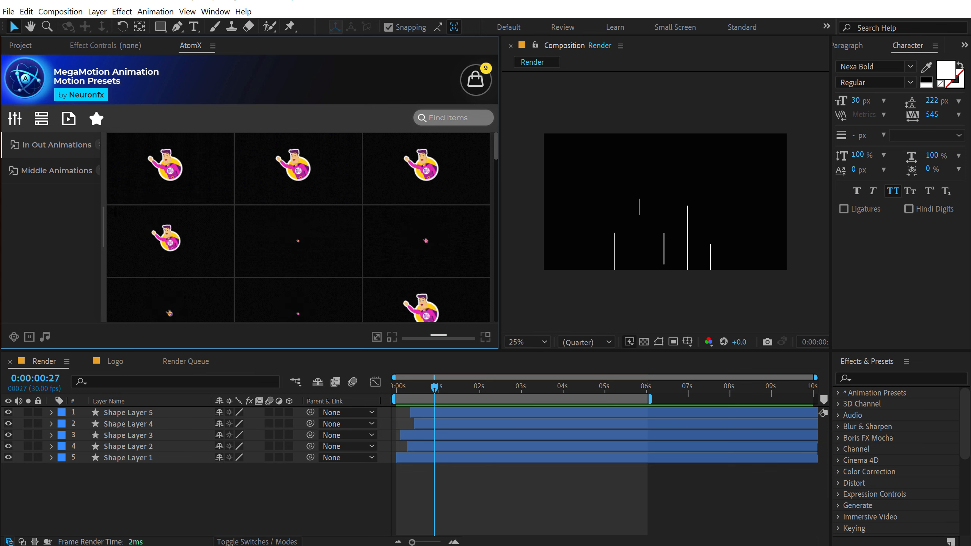
left_click(37, 126)
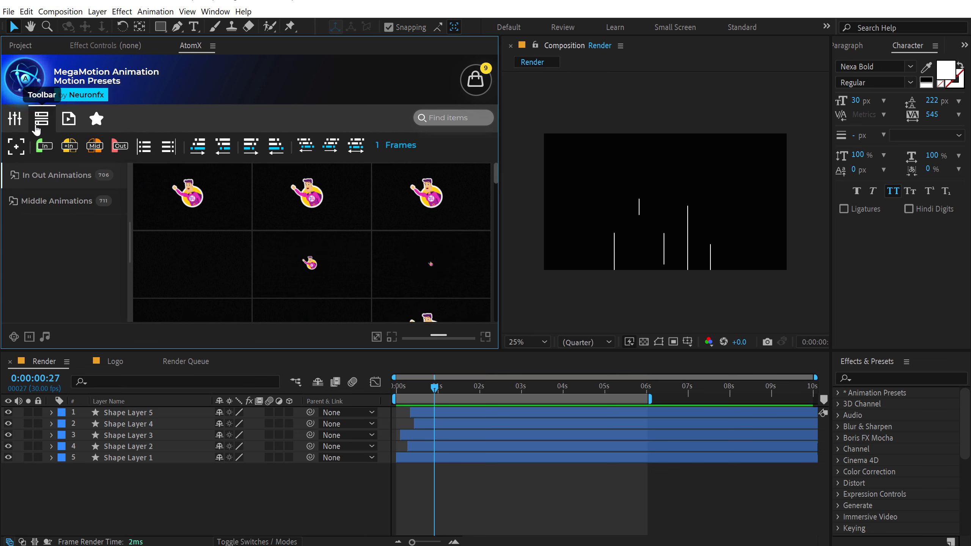
Step: Try AtomX anchor positions on Shape Layer 5, ending with the anchor point at the line's top end
left_click(466, 417)
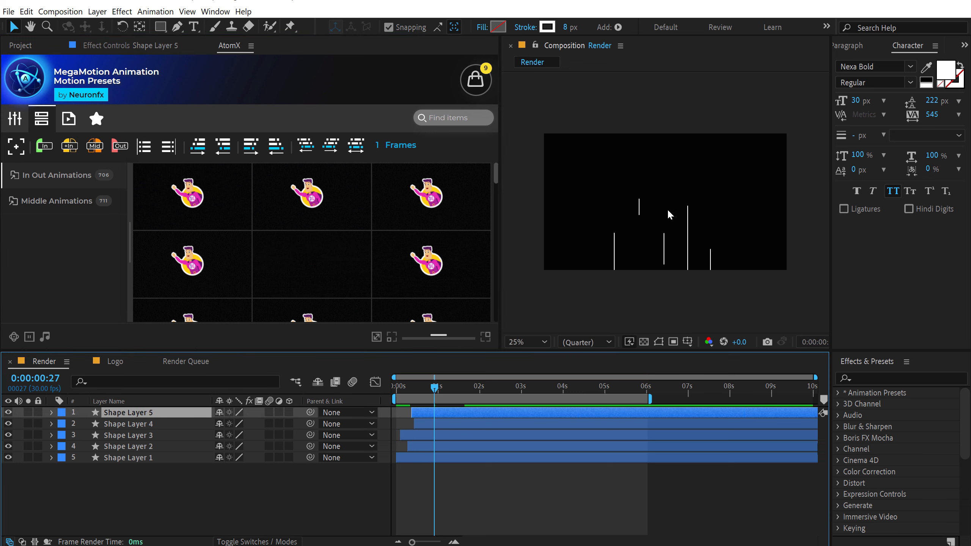
key("ctrl+shift+h")
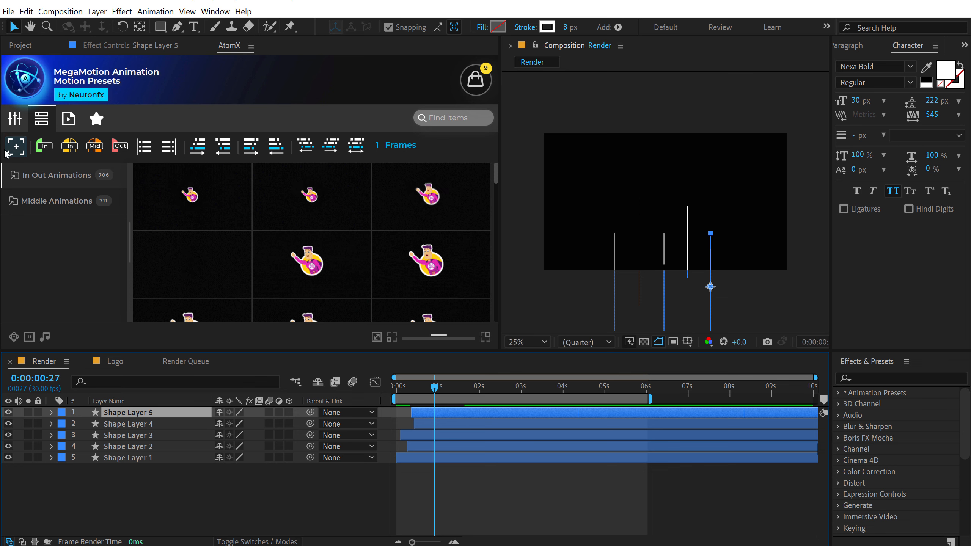
mouse_move(10, 152)
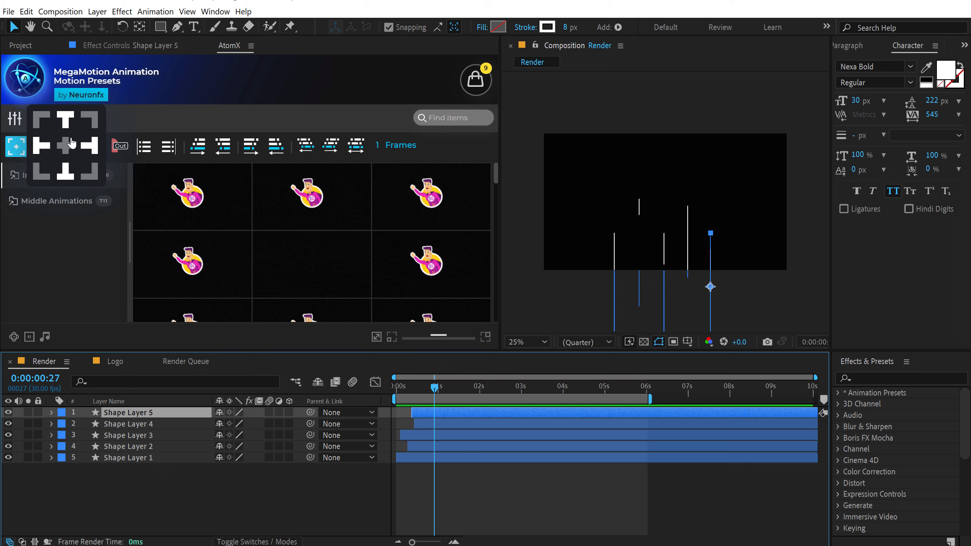
left_click(58, 171)
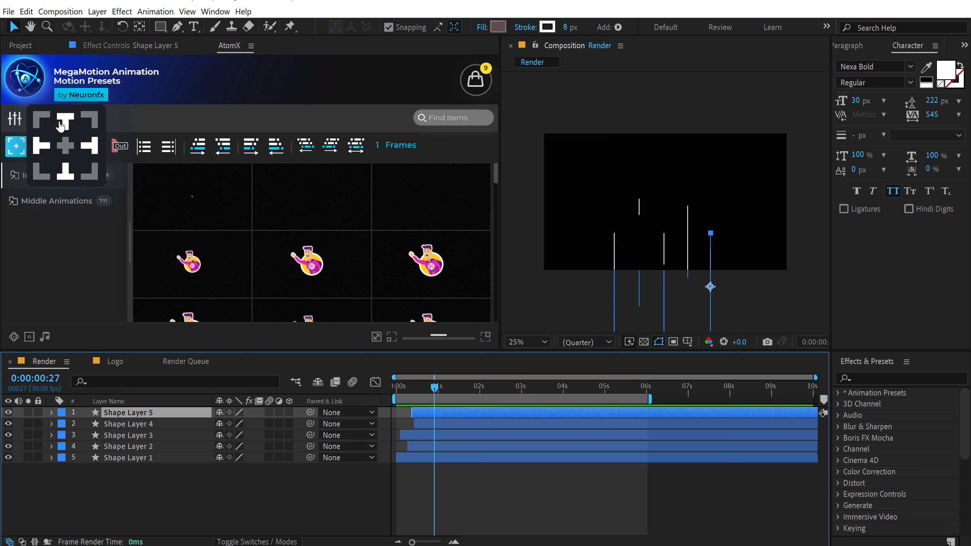
left_click(64, 123)
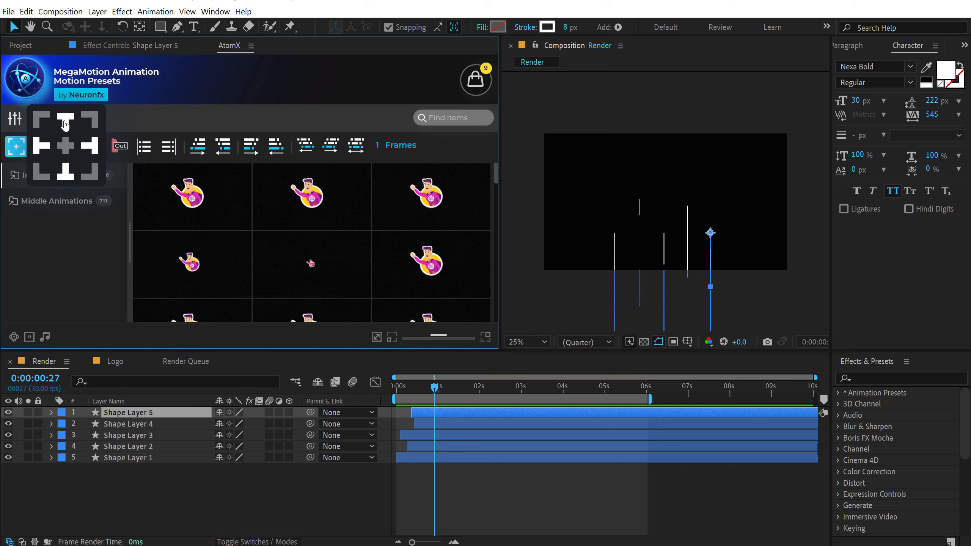
left_click(64, 175)
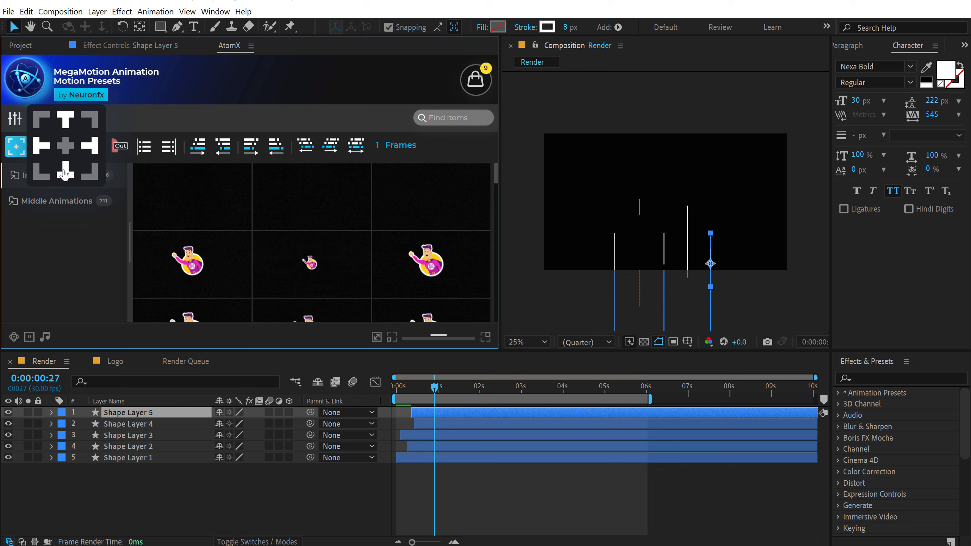
left_click(65, 126)
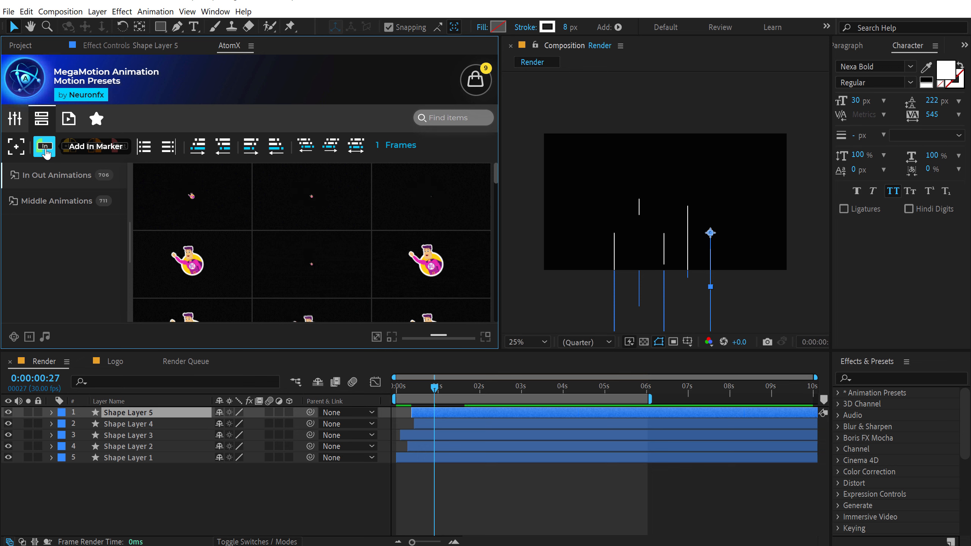
Step: Add an AtomX In marker at 0:00:01:18 and an Out marker at 0:00:05:29 to Shape Layer 5
left_click_drag(438, 391, 462, 391)
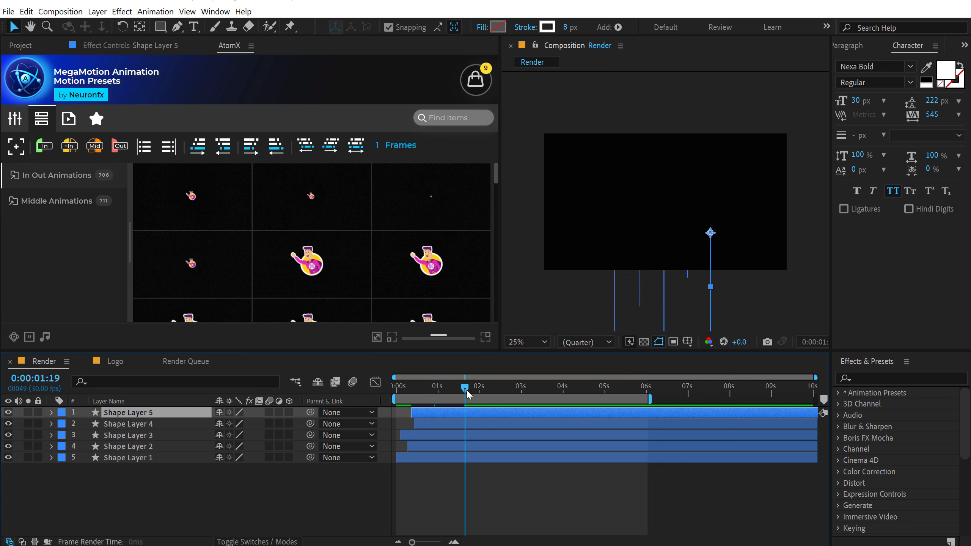
left_click(45, 146)
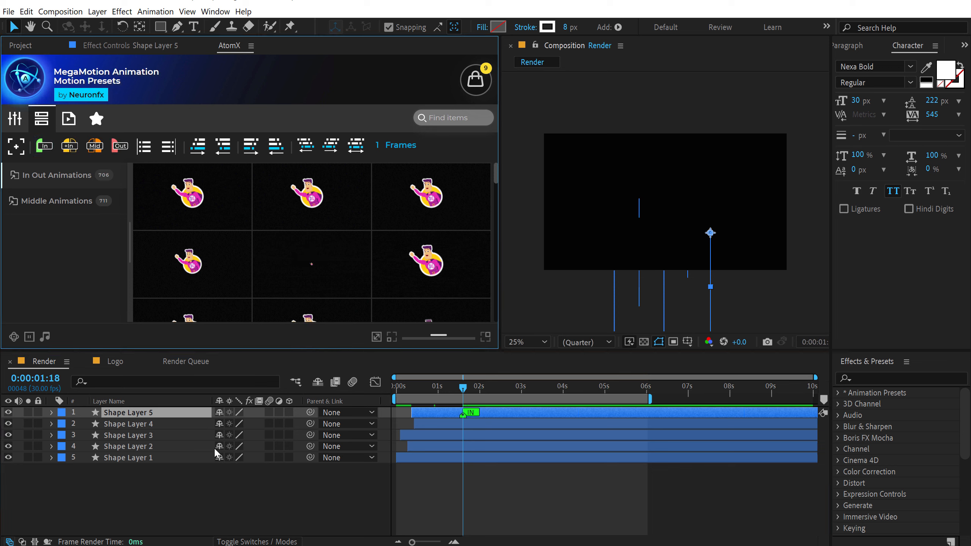
left_click(645, 390)
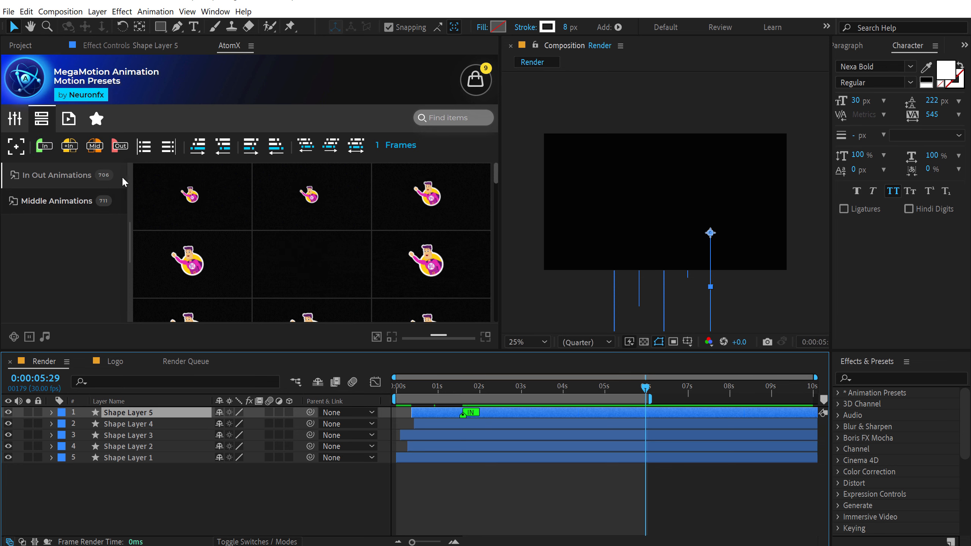
left_click(119, 145)
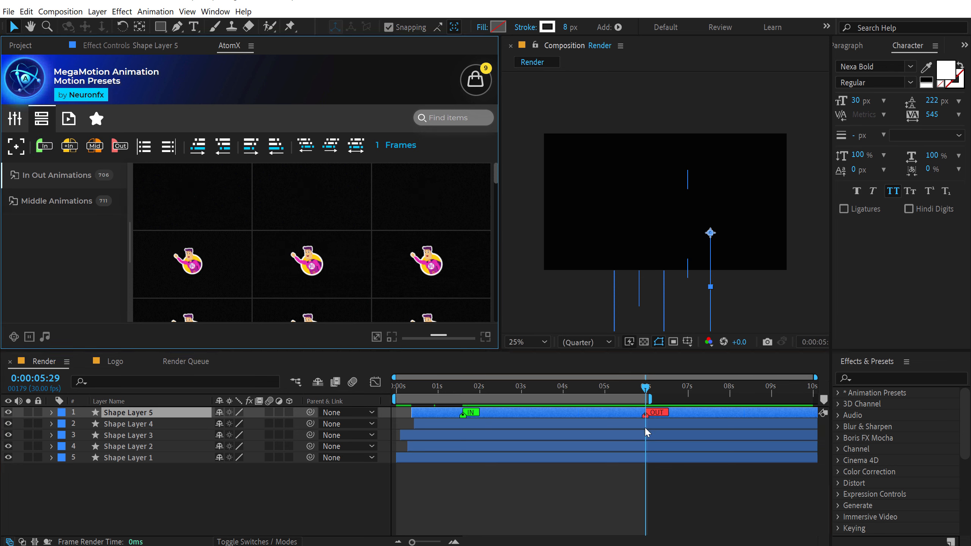
key("j")
Step: Add In markers at 0:00:01:18 and Out markers at 0:00:05:08 to all five shape layers, and undo both additions
mouse_move(119, 506)
left_mouse_down()
mouse_move(162, 446)
mouse_move(141, 406)
left_mouse_up()
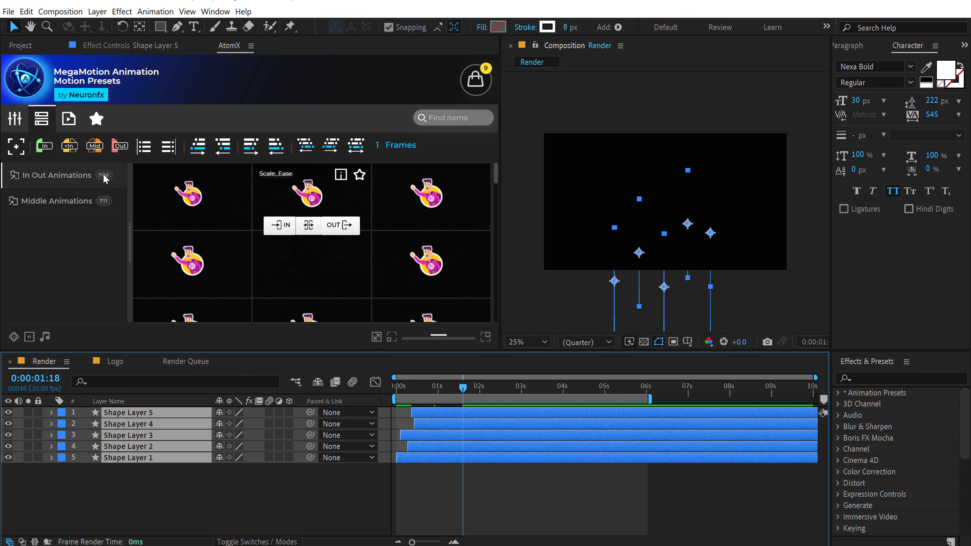
left_click(44, 146)
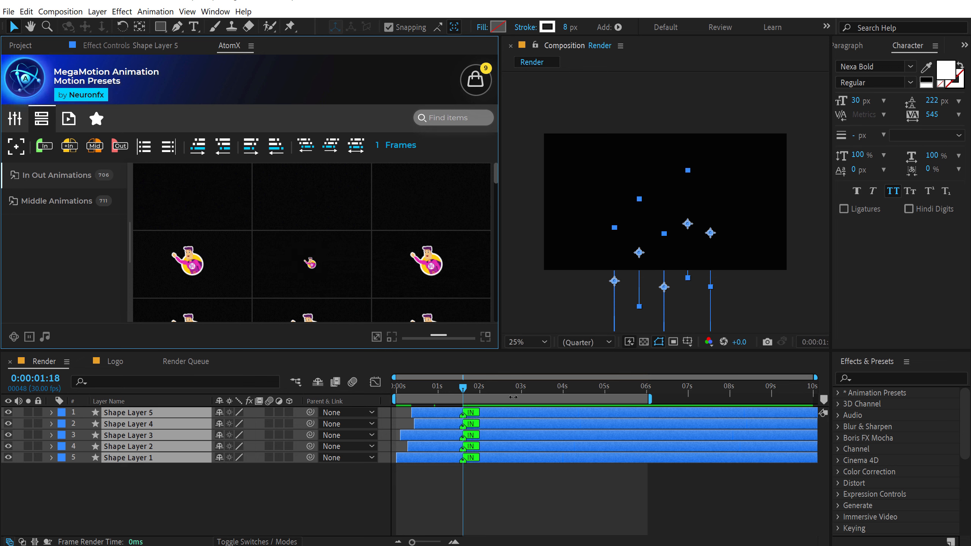
left_click(616, 386)
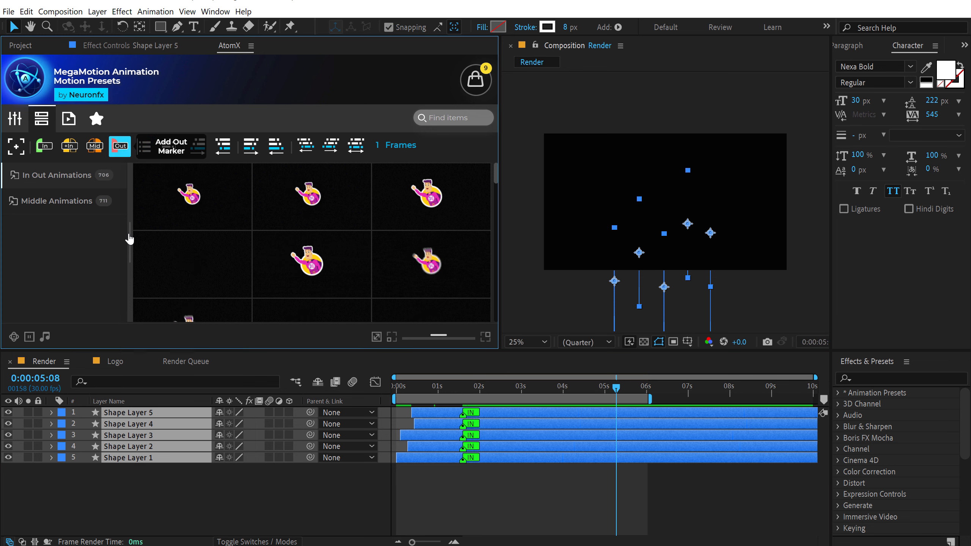
left_click(119, 145)
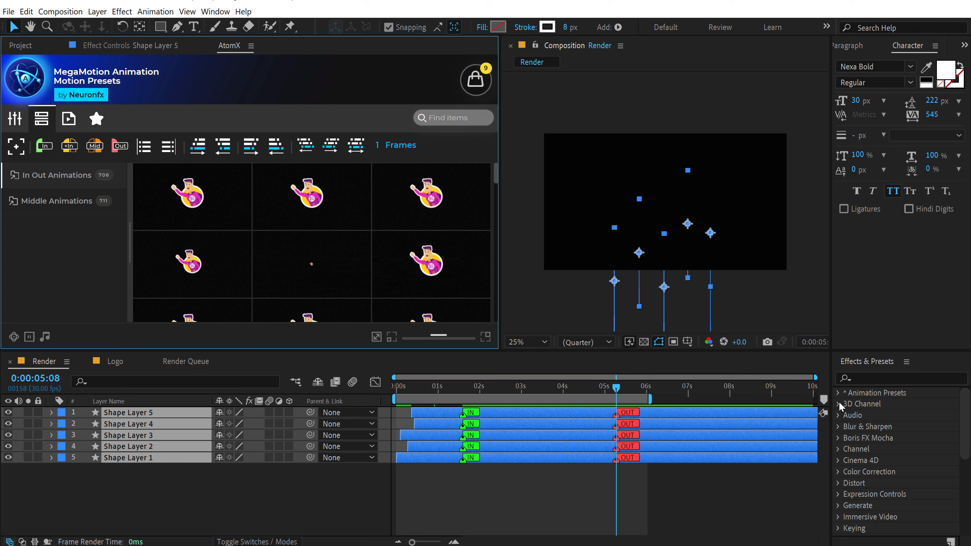
left_click(199, 478)
key("ctrl+z")
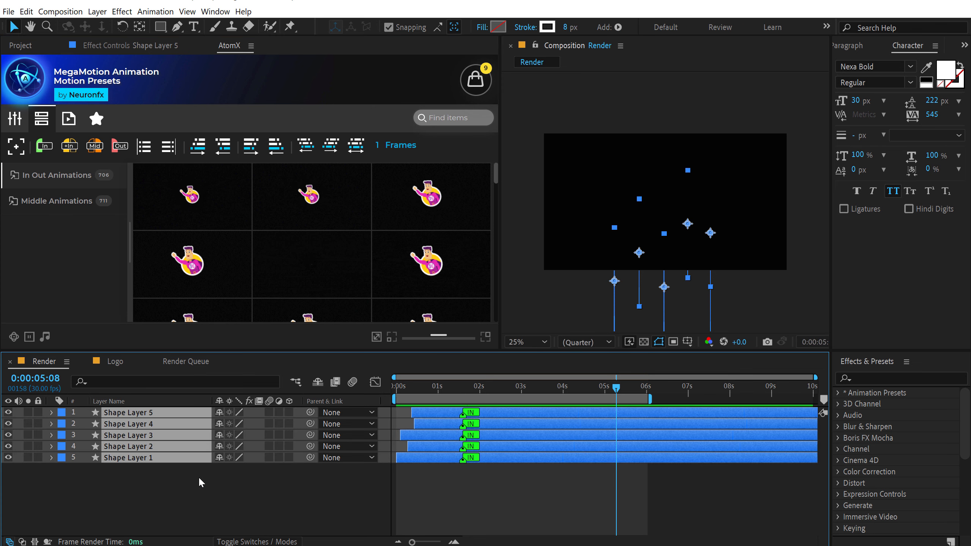
key("ctrl+z")
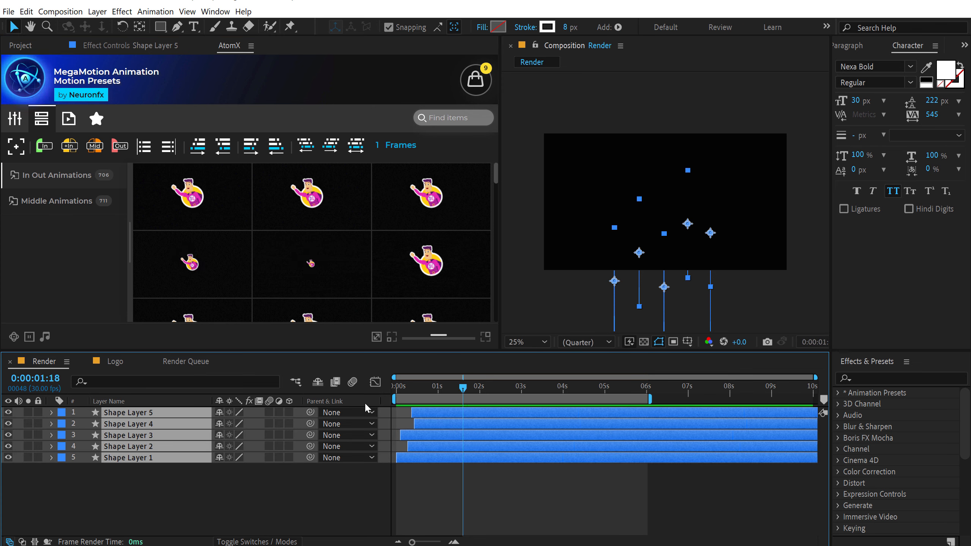
Step: Add In duration markers at 0:00:01:18 and Mid markers at 0:00:04:22 to all five shape layers
left_click(75, 149)
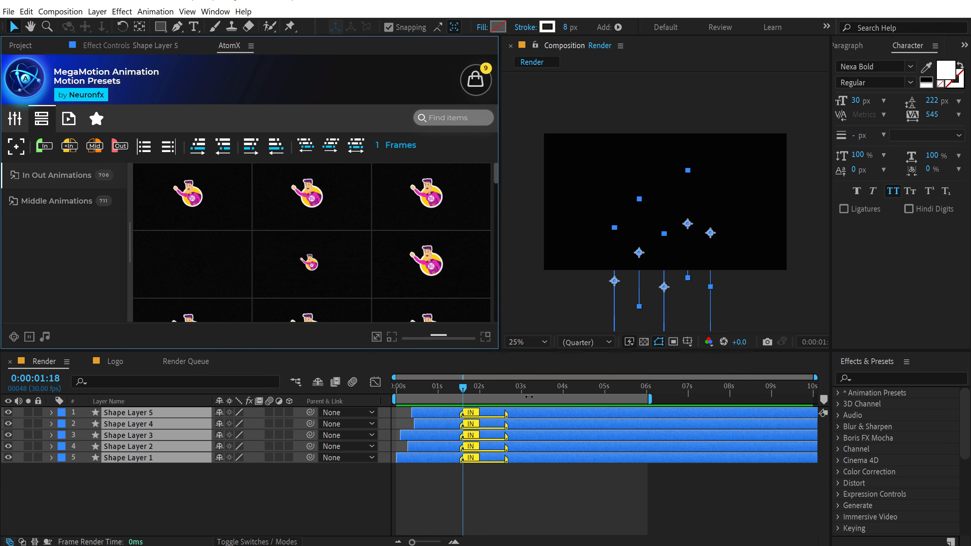
left_click(594, 387)
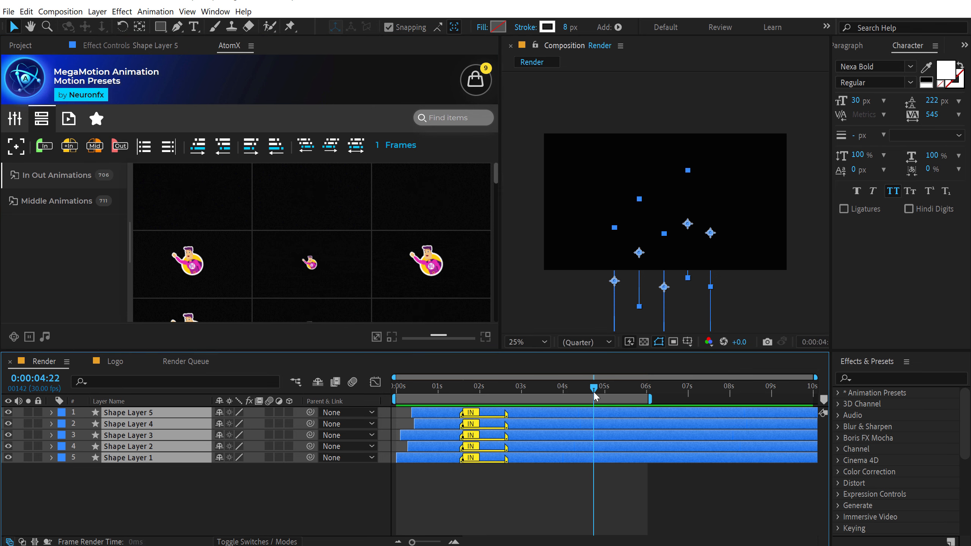
left_click(95, 145)
Step: Extend the Mid markers on Shape Layers 5 and 4 to about 8 and 6.6 seconds, and lengthen the In markers on Shape Layers 5 and 2
left_click(722, 400)
left_click_drag(636, 414, 727, 414)
left_click_drag(638, 425, 670, 425)
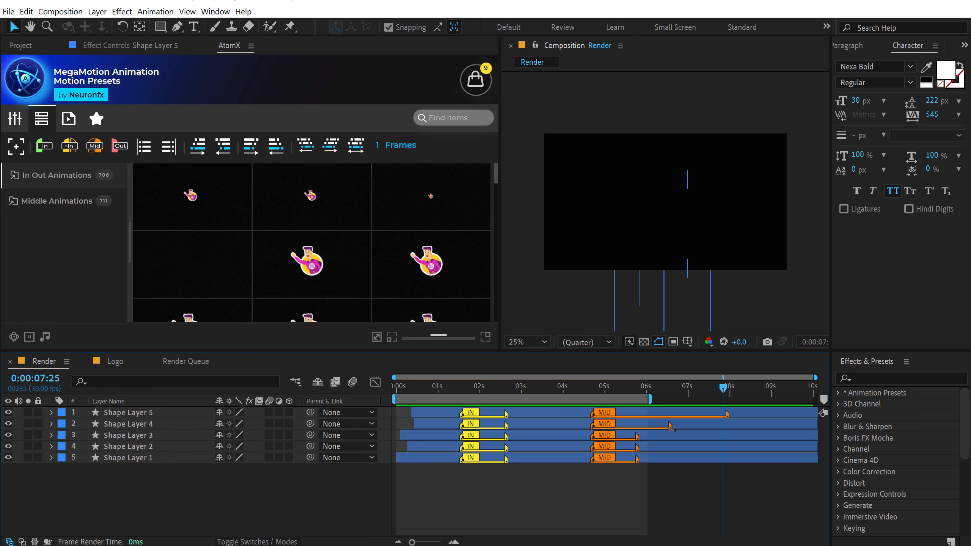
left_click_drag(511, 414, 562, 414)
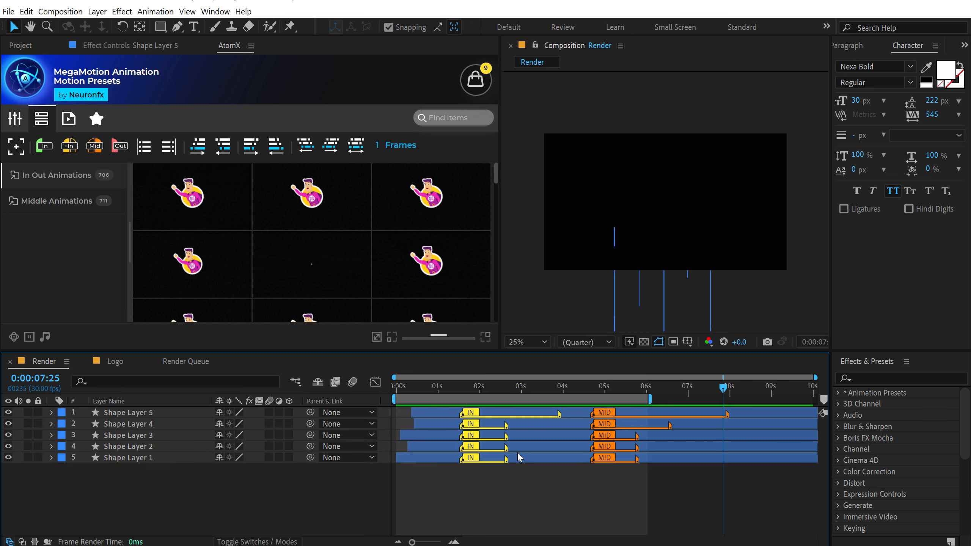
left_click_drag(508, 447, 558, 448)
Step: Align the in points of all five shape layers to the playhead at 0:00:02:00 with AtomX
left_click_drag(483, 387, 518, 387)
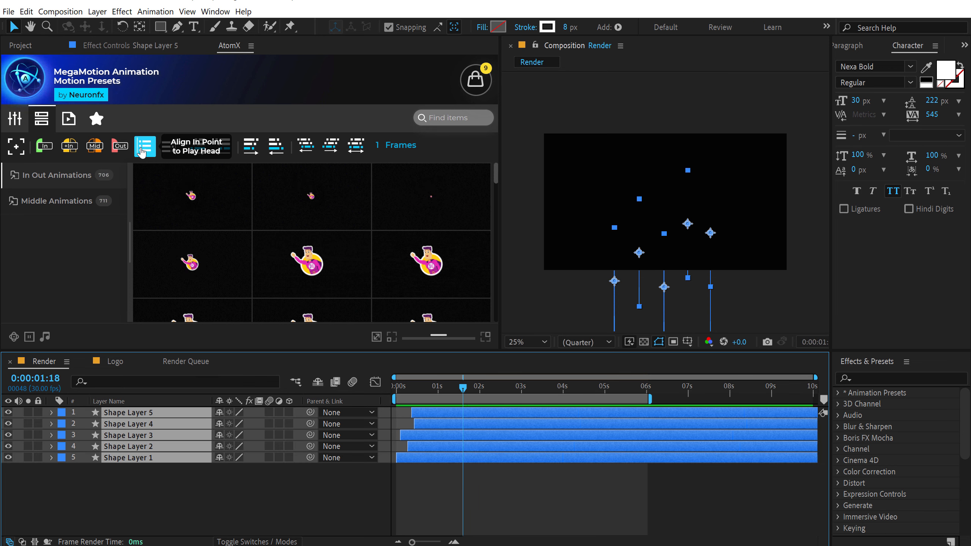
mouse_move(458, 173)
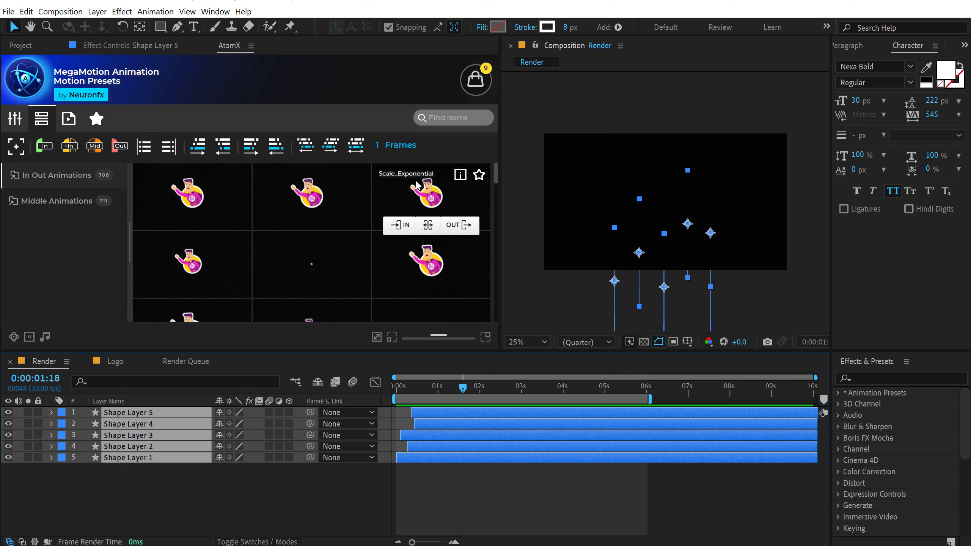
left_click_drag(458, 391, 480, 396)
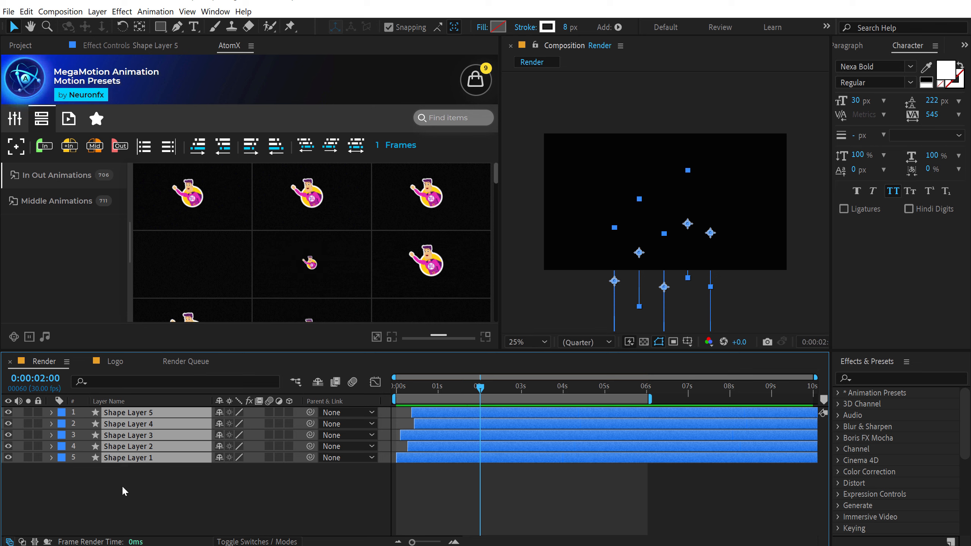
left_click_drag(126, 492, 167, 407)
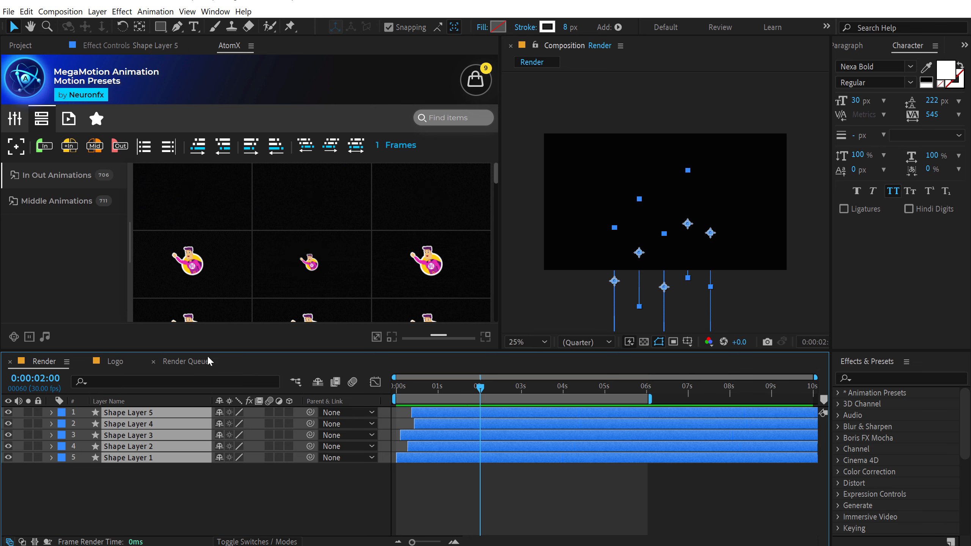
left_click(145, 154)
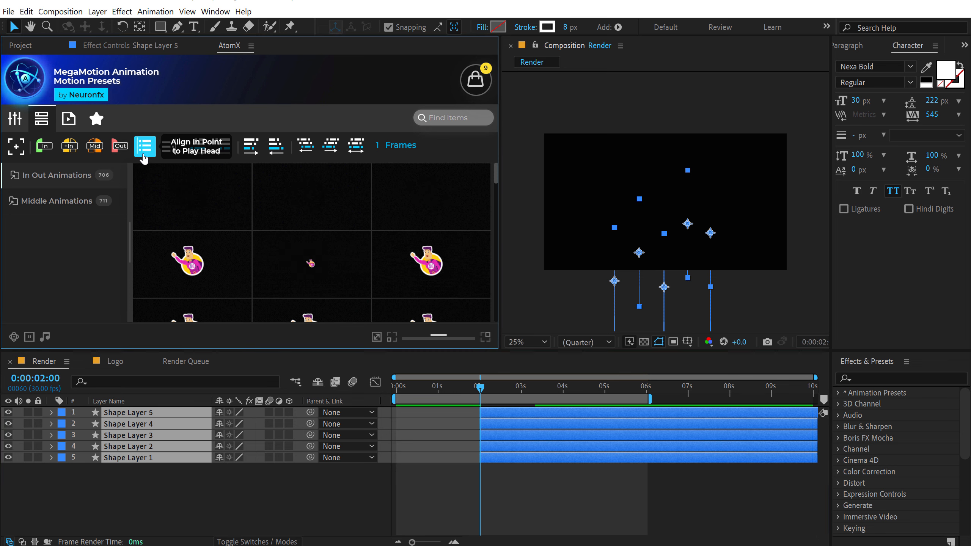
left_click(228, 477)
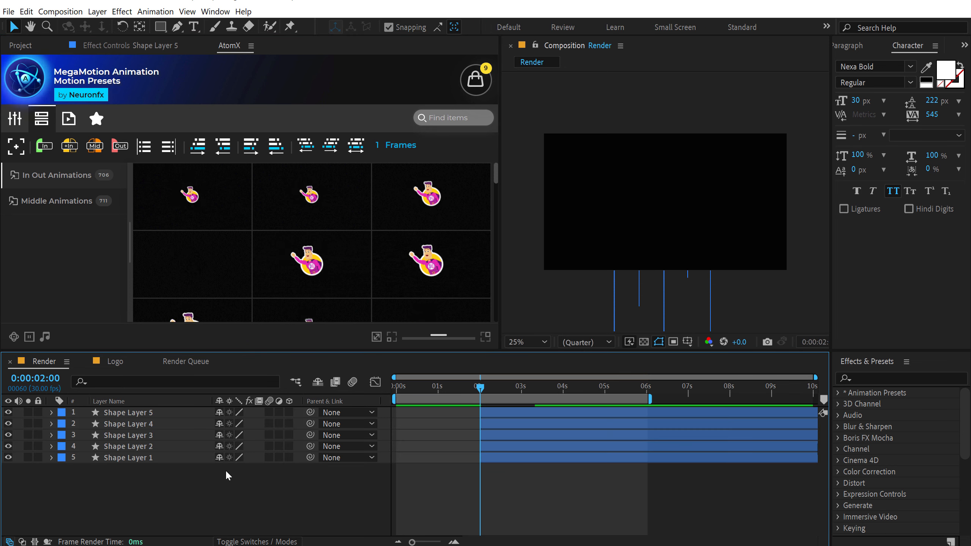
Step: Shift the in points of all five shape layers forward in 1-frame steps with AtomX, and try the backward shift
left_click_drag(80, 489, 149, 399)
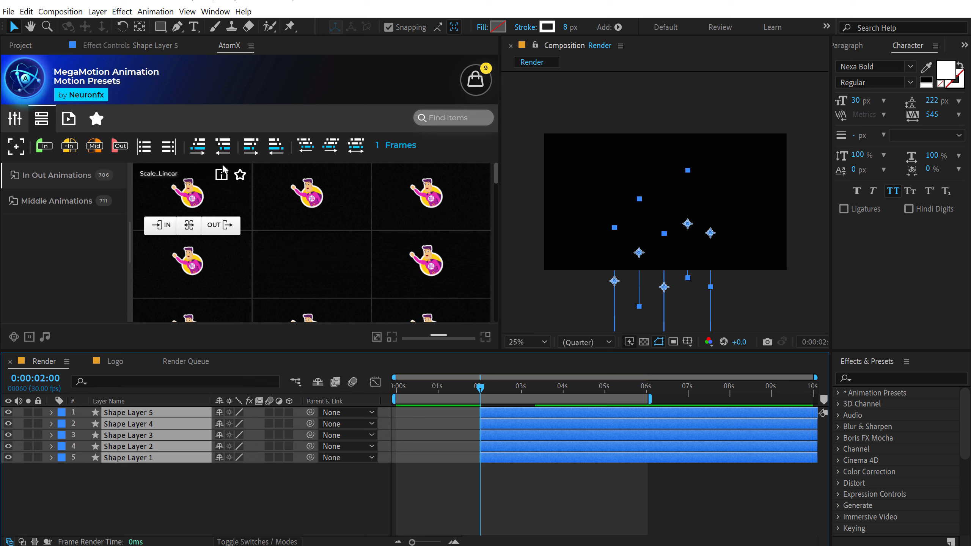
left_click(198, 148)
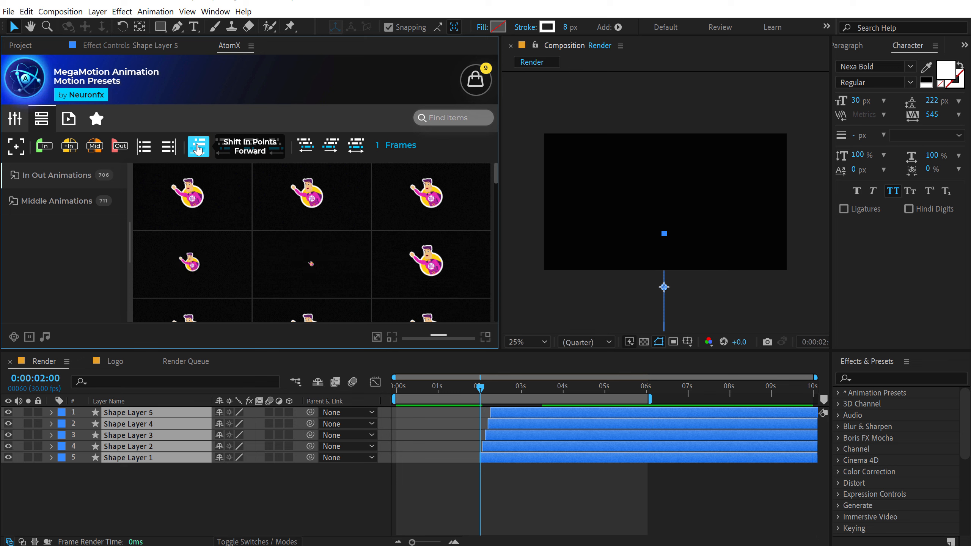
left_click(198, 148)
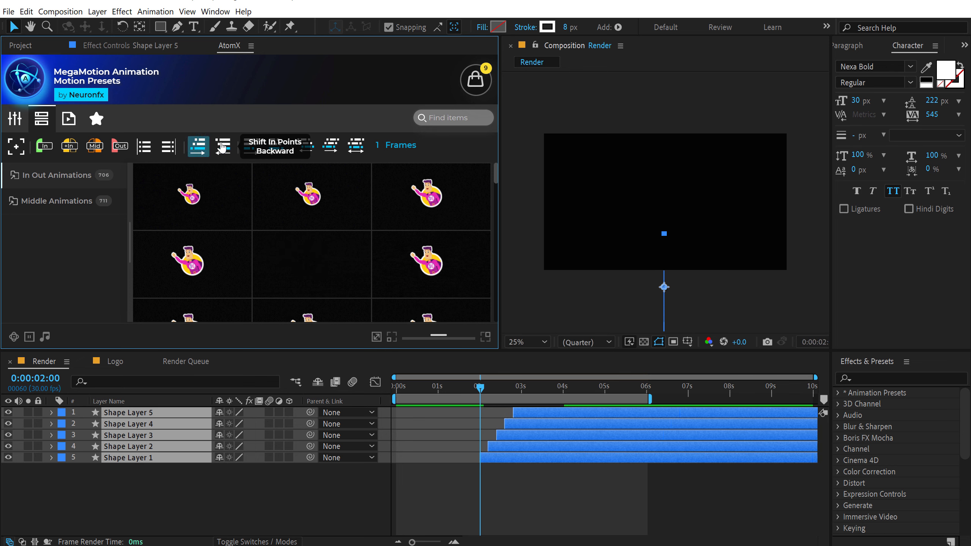
left_click(223, 148)
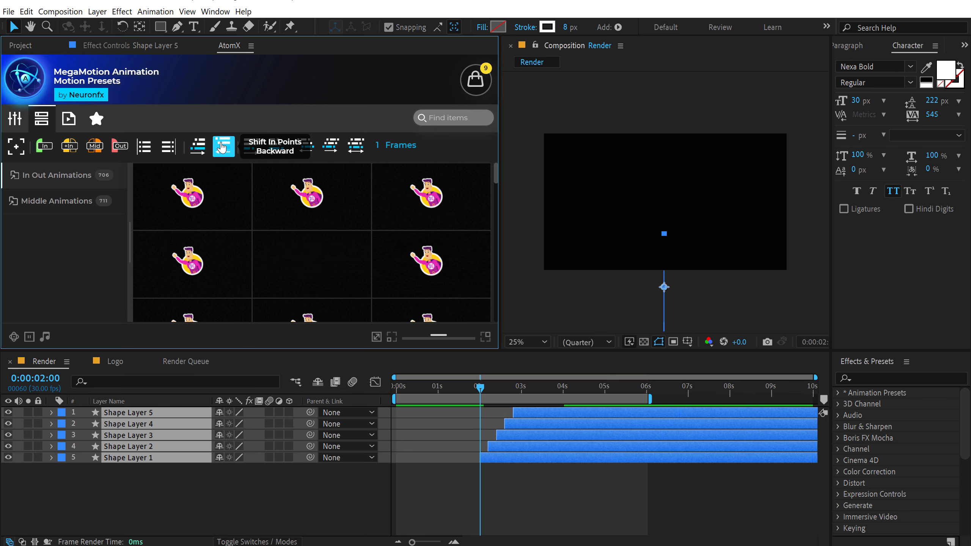
Step: Set the AtomX layer shift amount to 10 frames
left_click(387, 149)
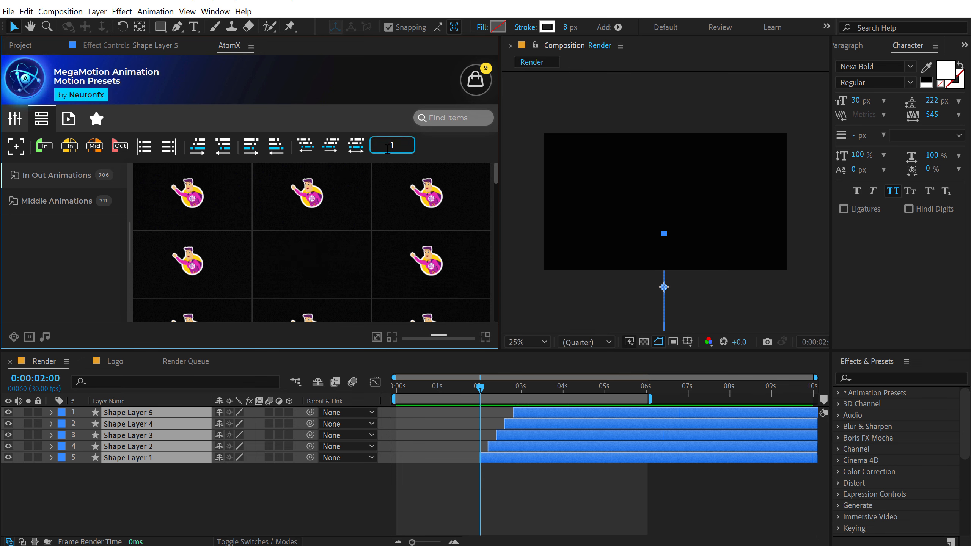
type("0")
key("Return")
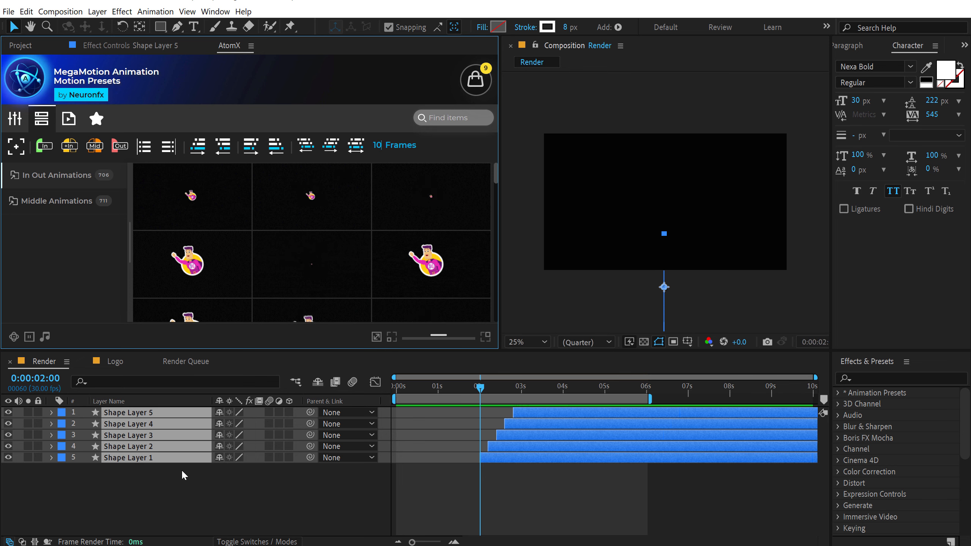
Step: Shift the in points of all five shape layers forward in 10-frame steps, and realign them to the playhead at 0:00:02:00
left_click(177, 484)
left_click_drag(148, 493, 171, 394)
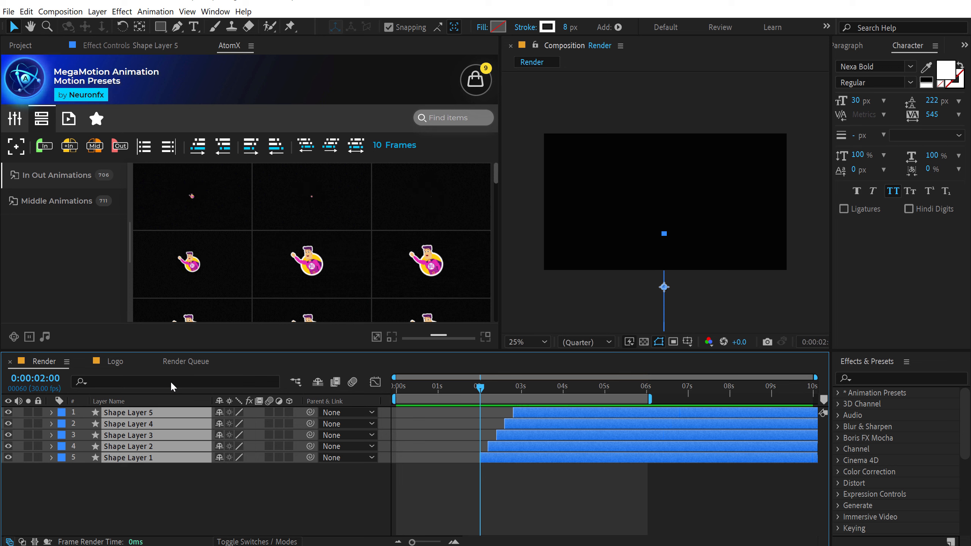
mouse_move(288, 177)
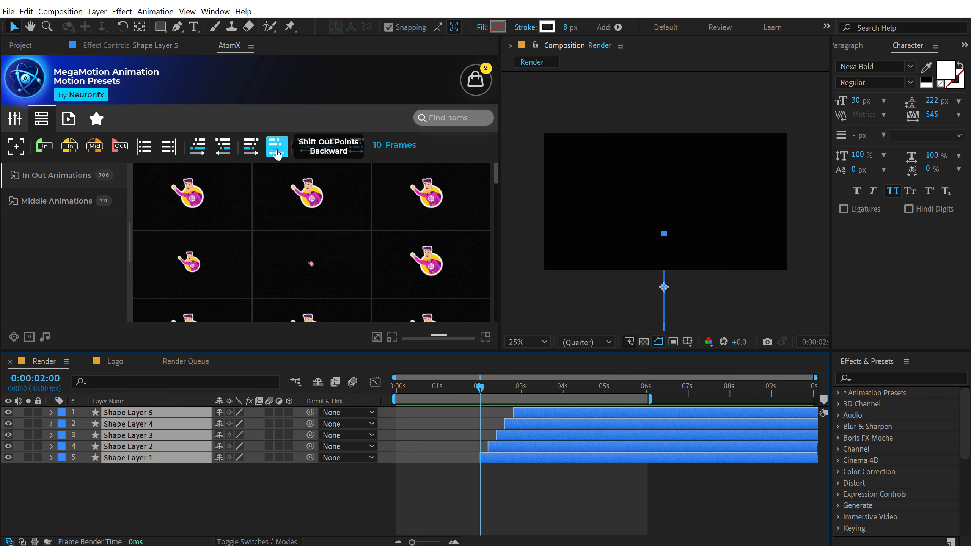
left_click(250, 145)
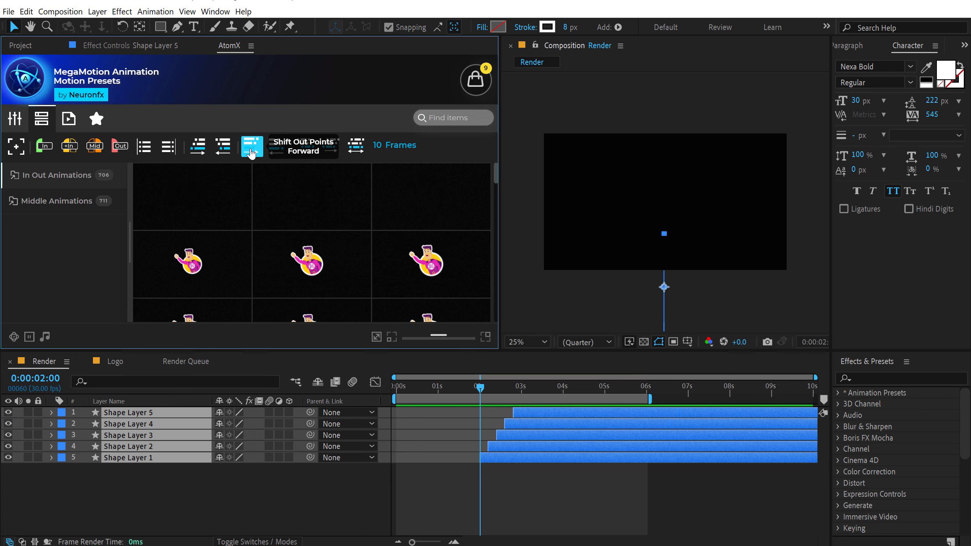
left_click(192, 153)
left_click(192, 153)
left_click(192, 153)
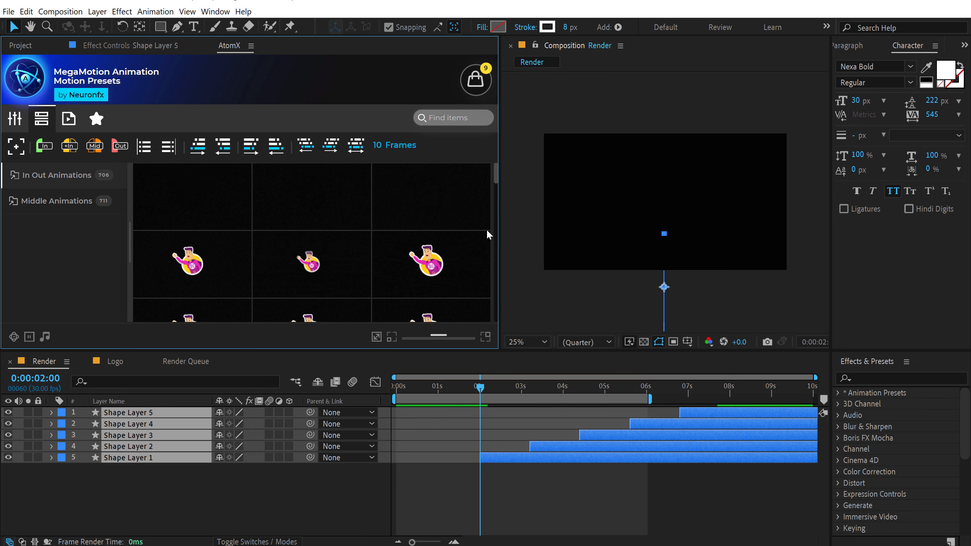
left_click(154, 150)
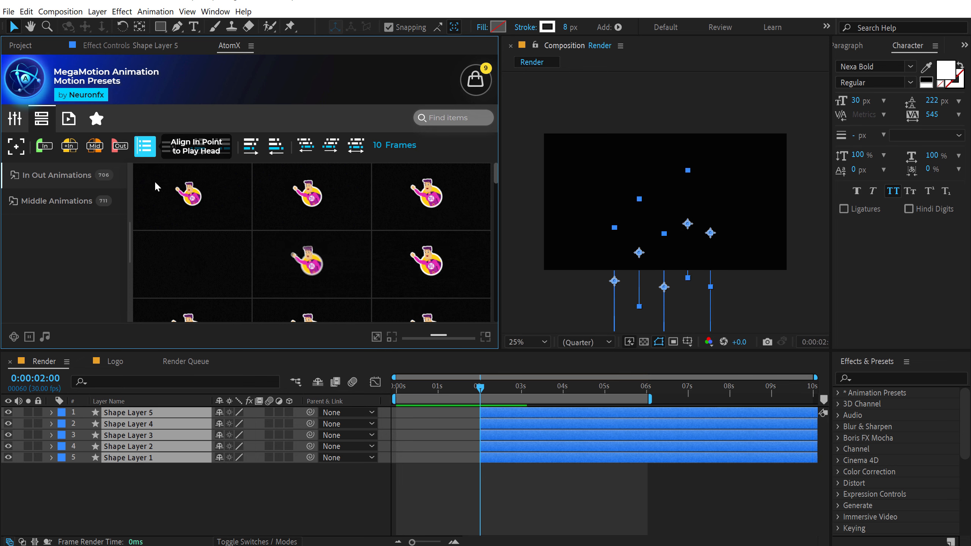
Step: Stagger the five shape layers backward and forward by 10 frames, and realign their in points to the playhead
left_click(305, 146)
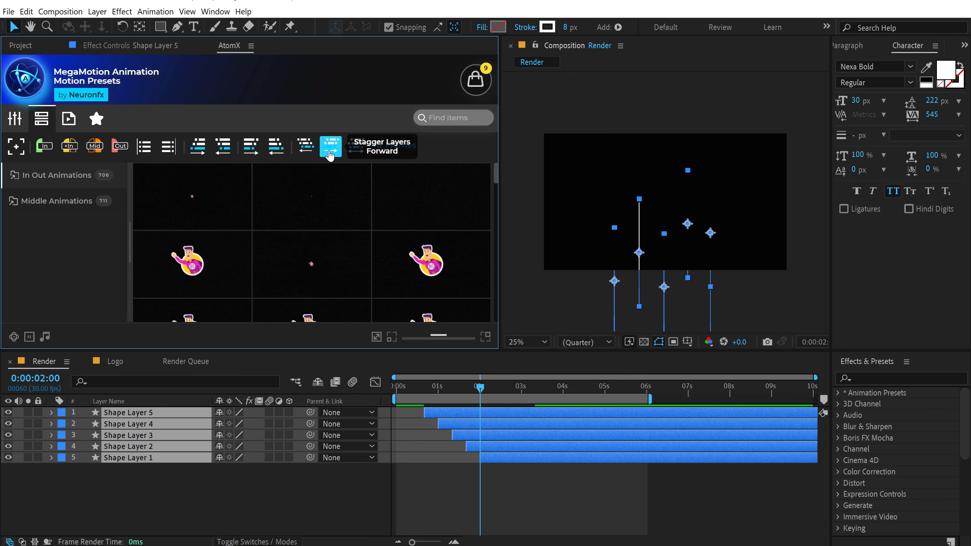
left_click(330, 147)
left_click(330, 151)
left_click(330, 151)
left_click(330, 151)
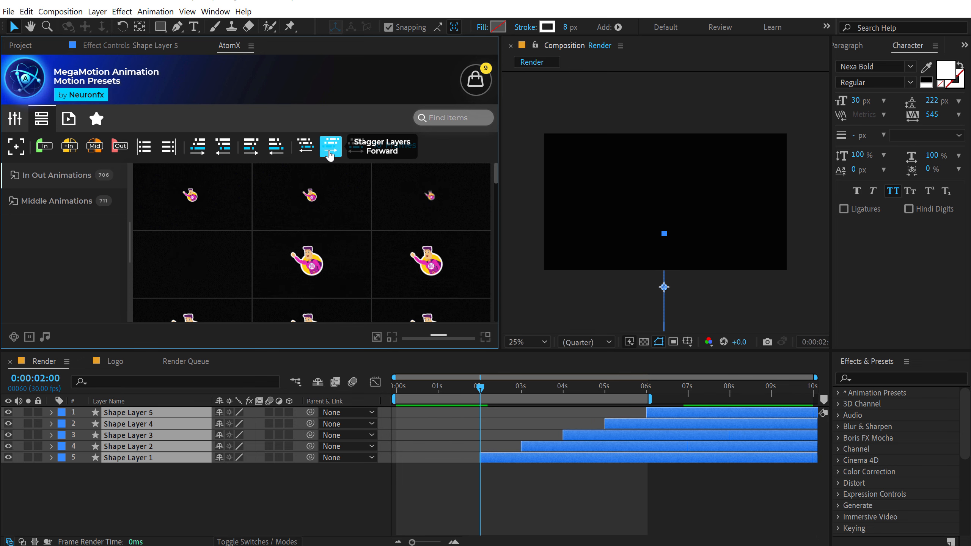
left_click(330, 151)
left_click(144, 146)
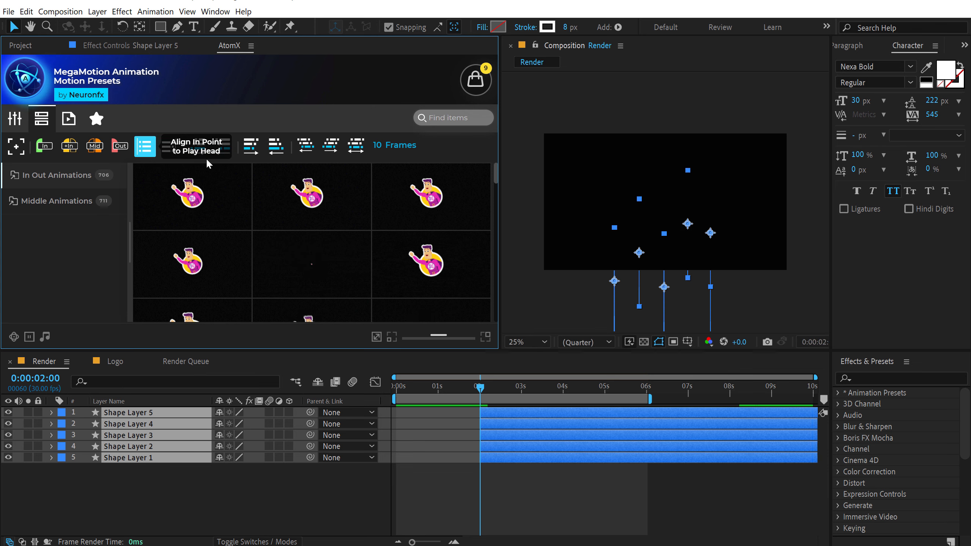
Step: Stagger the five shape layers randomly by 10 frames with AtomX, repeating the randomization several times, and deselect the layers
left_click(353, 150)
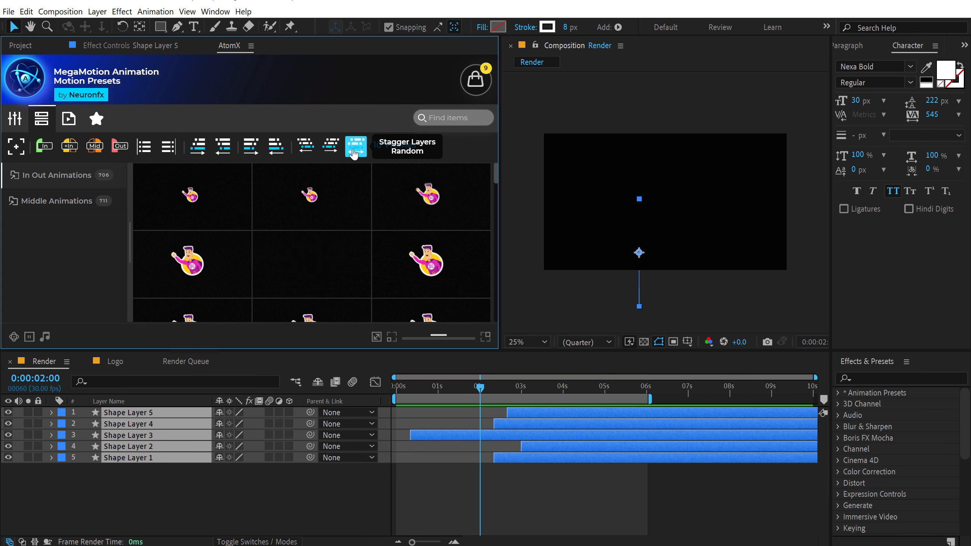
left_click(353, 151)
left_click(354, 151)
left_click(353, 151)
left_click(353, 151)
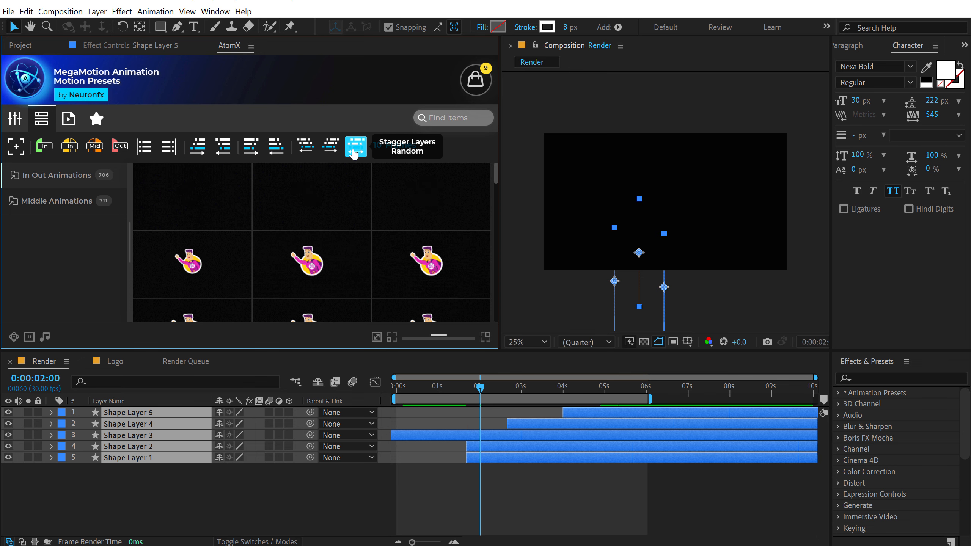
left_click(353, 151)
left_click(535, 494)
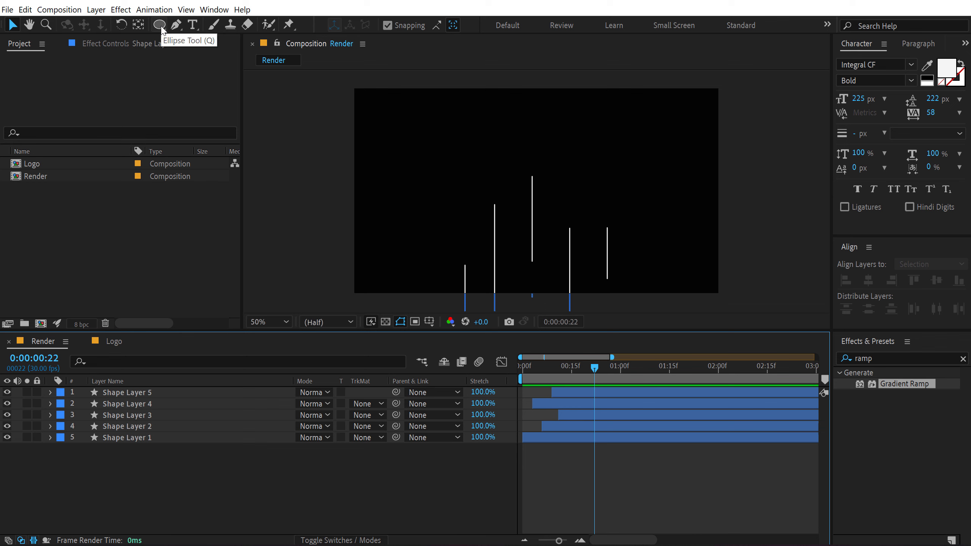
Step: Add a frame-sized ellipse as a new shape layer with a 0 px stroke and a solid 5A5A5A grey fill
double_click(160, 24)
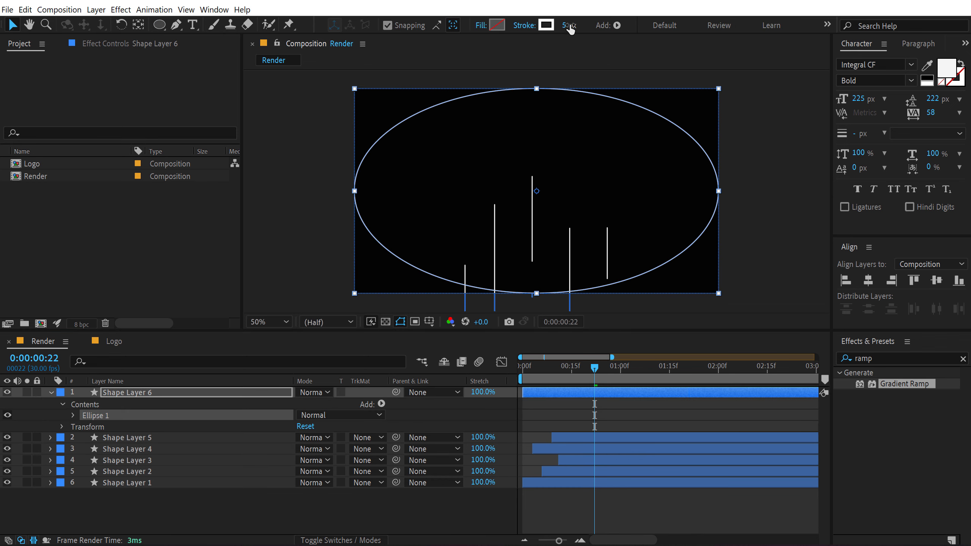
left_click_drag(570, 26, 383, 36)
left_click(496, 26)
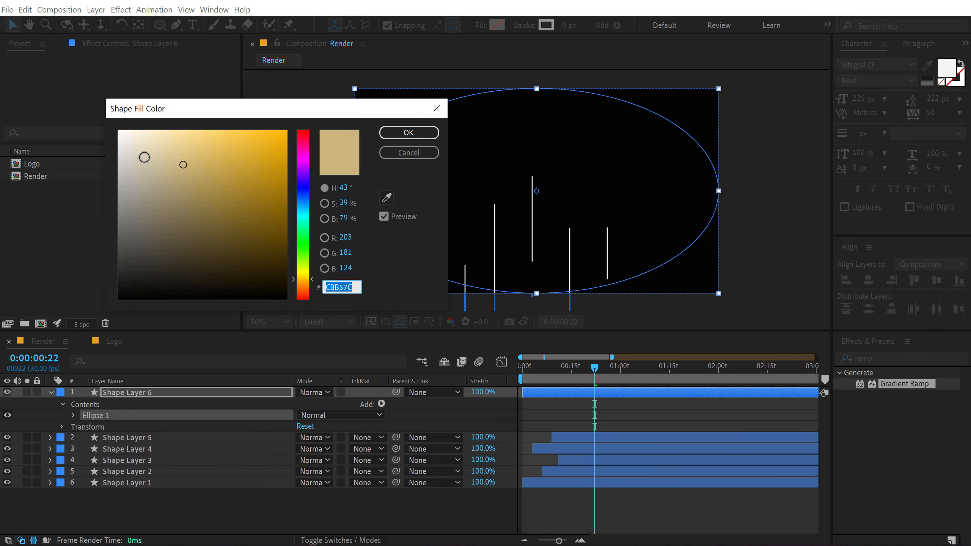
left_click_drag(144, 156, 106, 134)
left_click(408, 133)
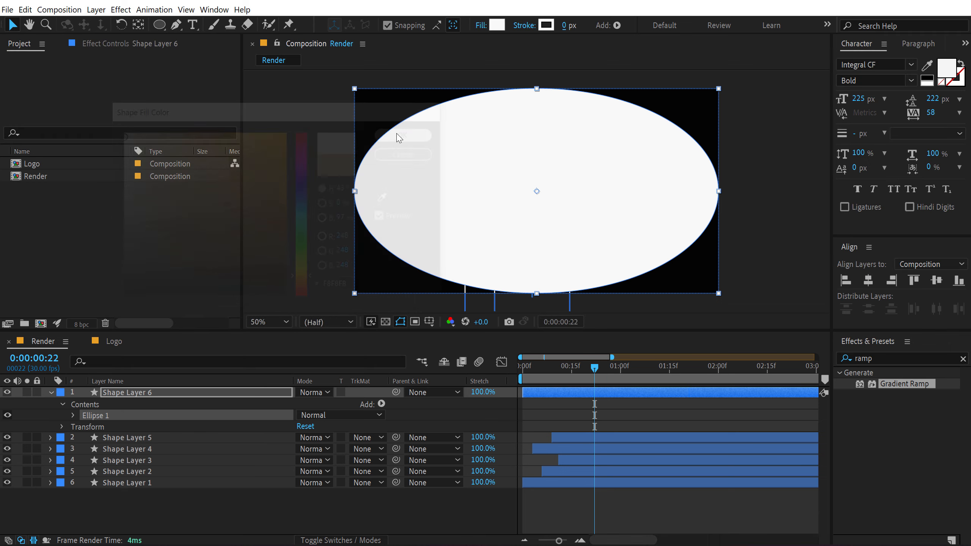
left_click(497, 25)
left_click_drag(245, 223, 57, 244)
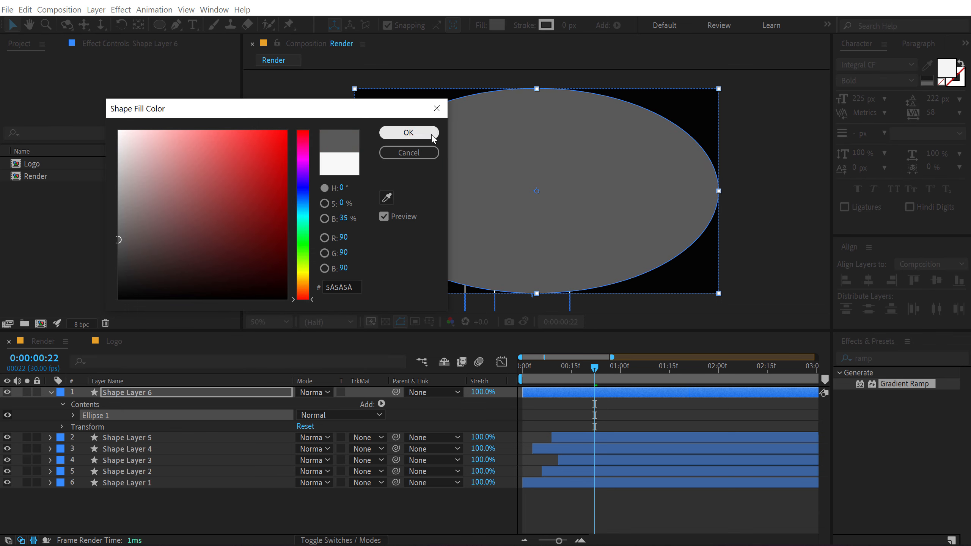
left_click(409, 133)
Step: Make the ellipse path's size proportional and enlarge it to 2286 by 2286 so the circle covers the whole frame
left_click(72, 415)
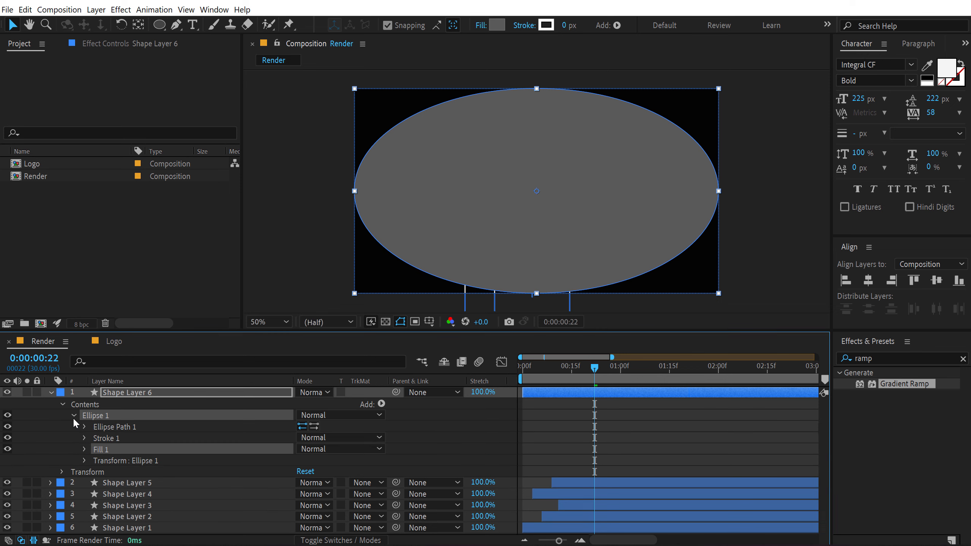
left_click(82, 424)
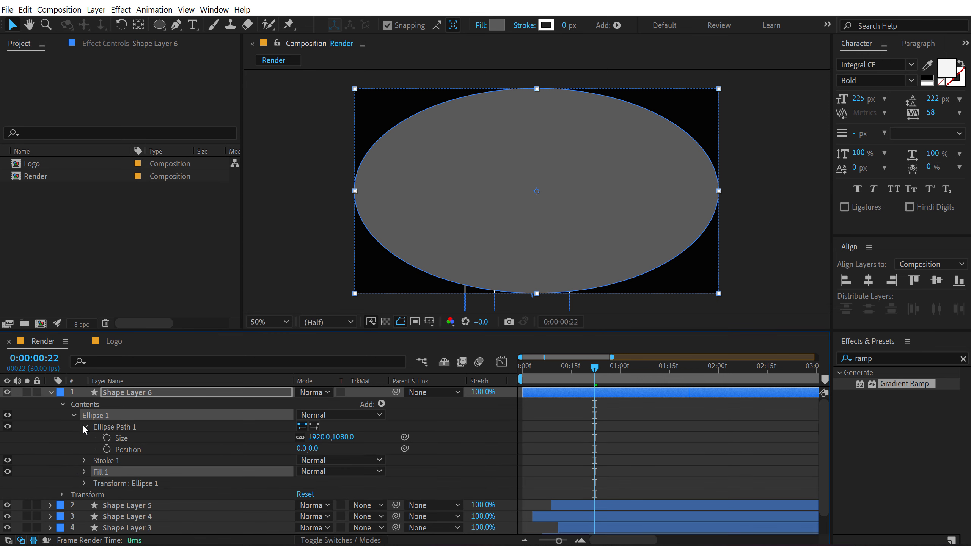
left_click(300, 438, "alt")
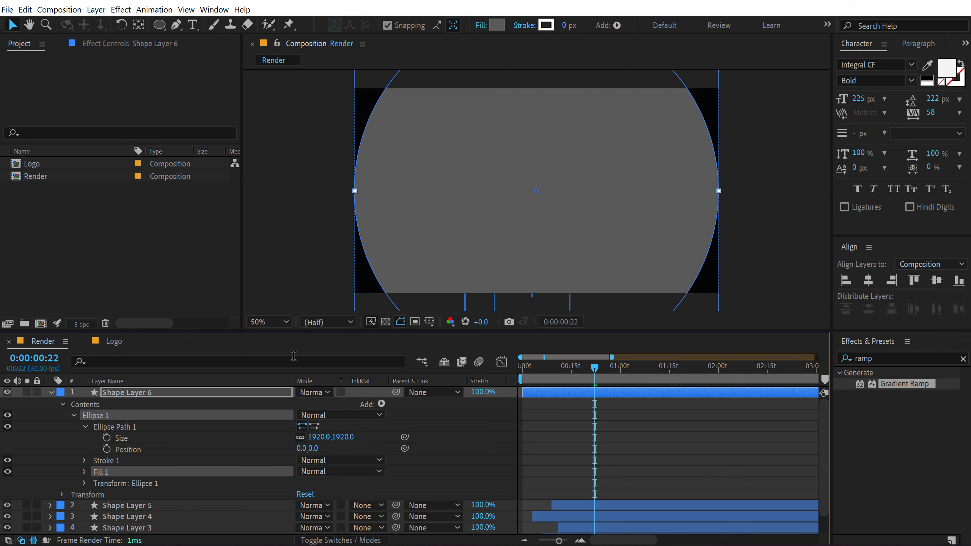
left_click_drag(345, 444, 541, 399)
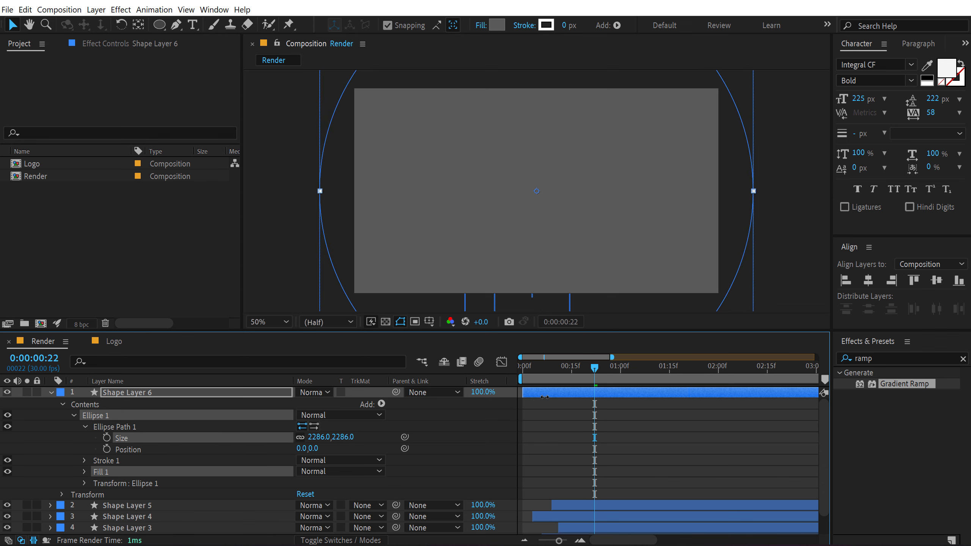
left_click(51, 392)
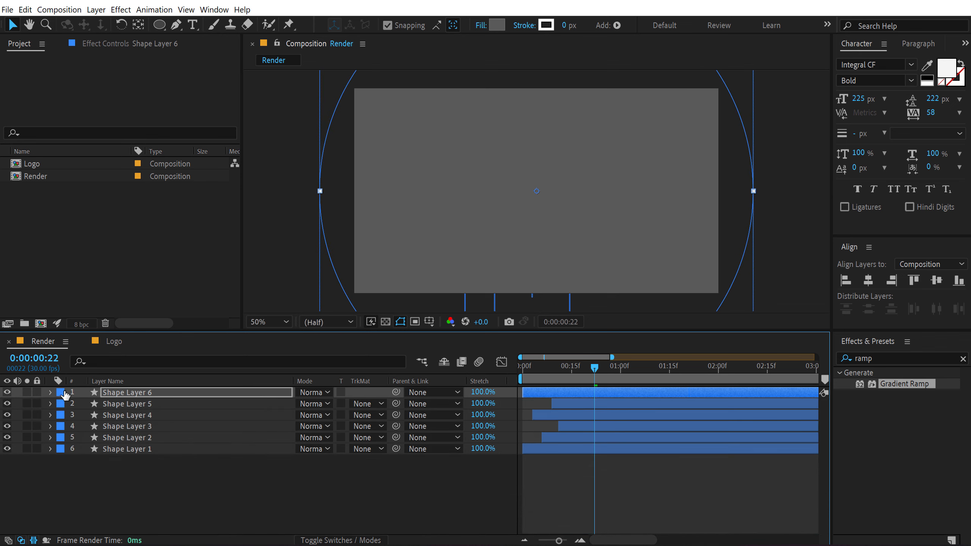
Step: Change Shape Layer 6's label colour to aqua and move the layer below Shape Layer 1
left_click(60, 393)
left_click(88, 234)
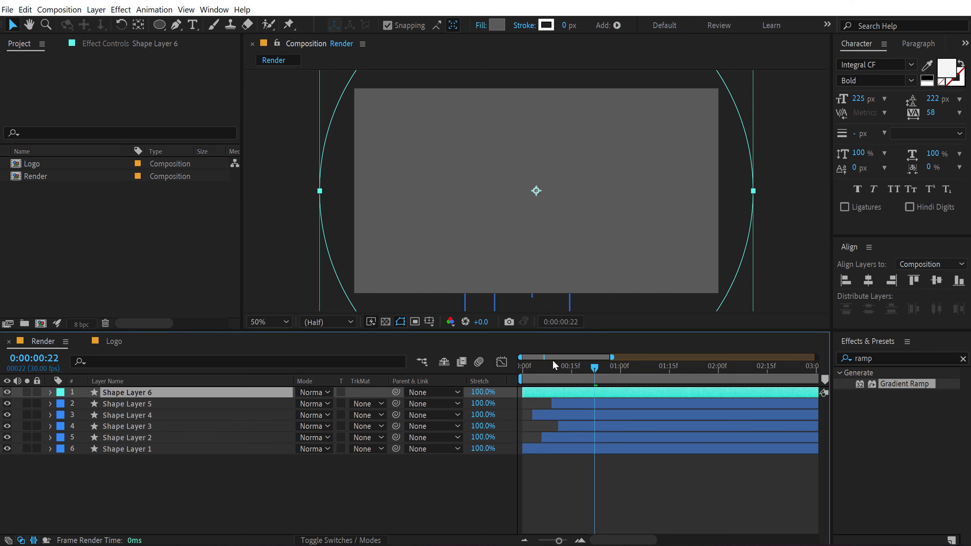
left_click_drag(139, 394, 139, 451)
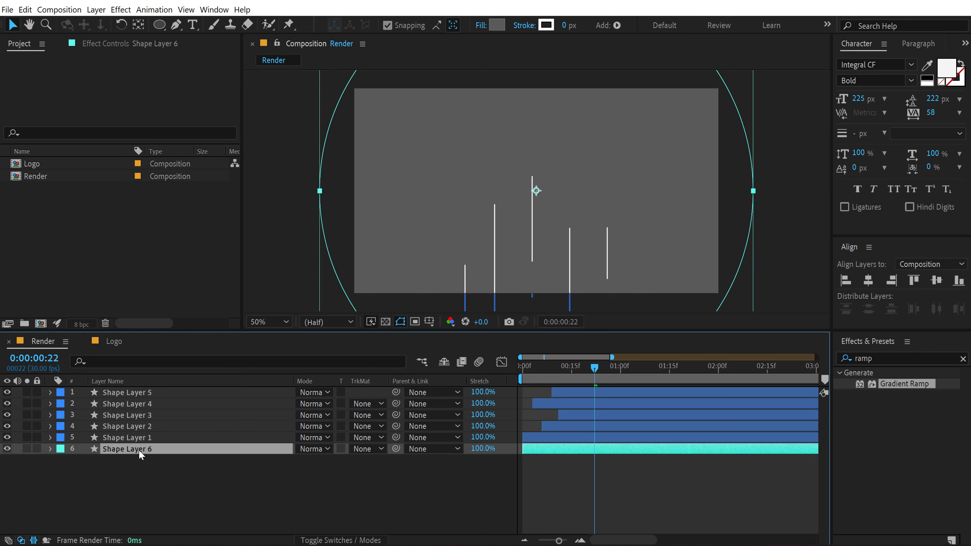
Step: Rename the circle's shape layer as BG
key("Return")
type("BG")
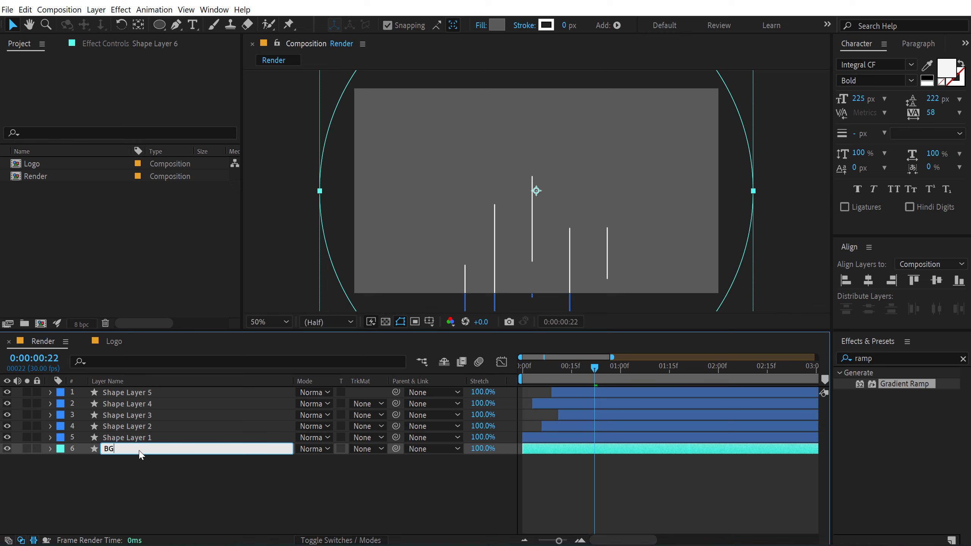
key("Return")
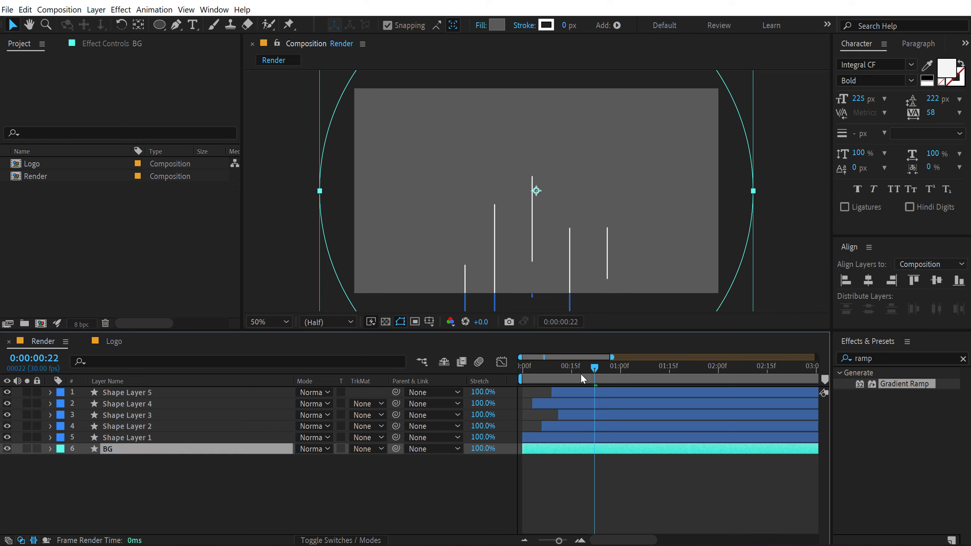
Step: Keyframe BG's Position at 960,540 at 0:00:00:16 and at 960,2254 at 0:00:00:00 so the circle rises from below the frame
mouse_move(582, 375)
left_mouse_down()
mouse_move(566, 370)
mouse_move(605, 368)
mouse_move(576, 369)
left_mouse_up()
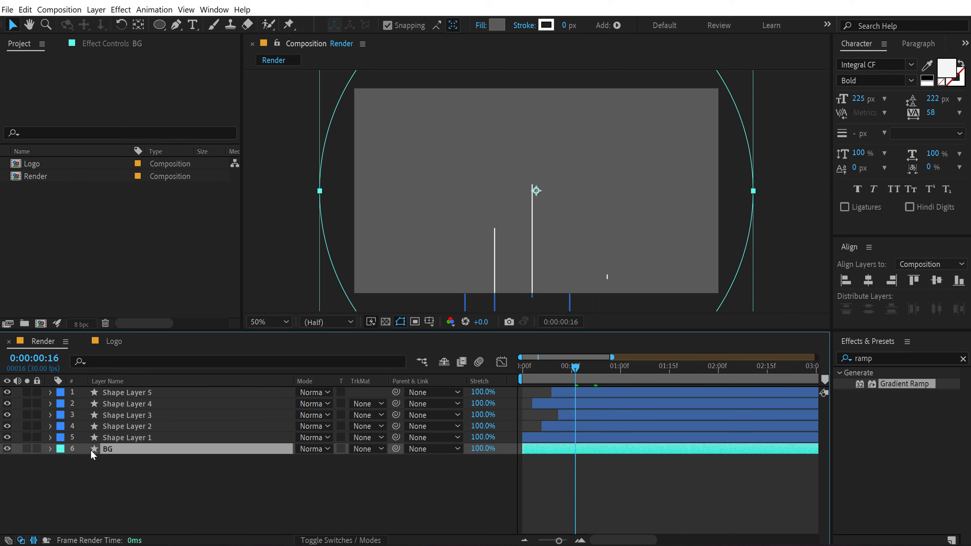
key("p")
left_click(84, 460)
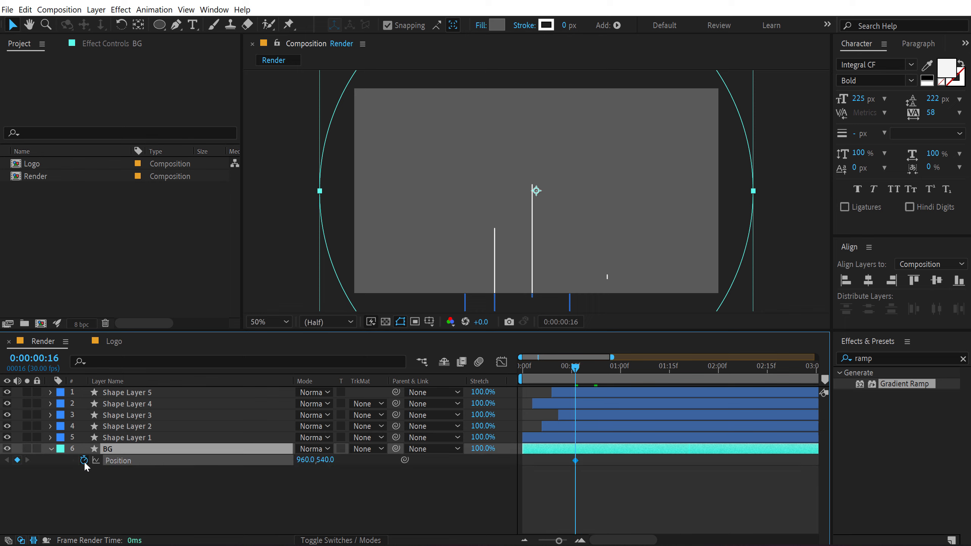
left_click_drag(575, 378, 465, 378)
left_click_drag(545, 157, 516, 457)
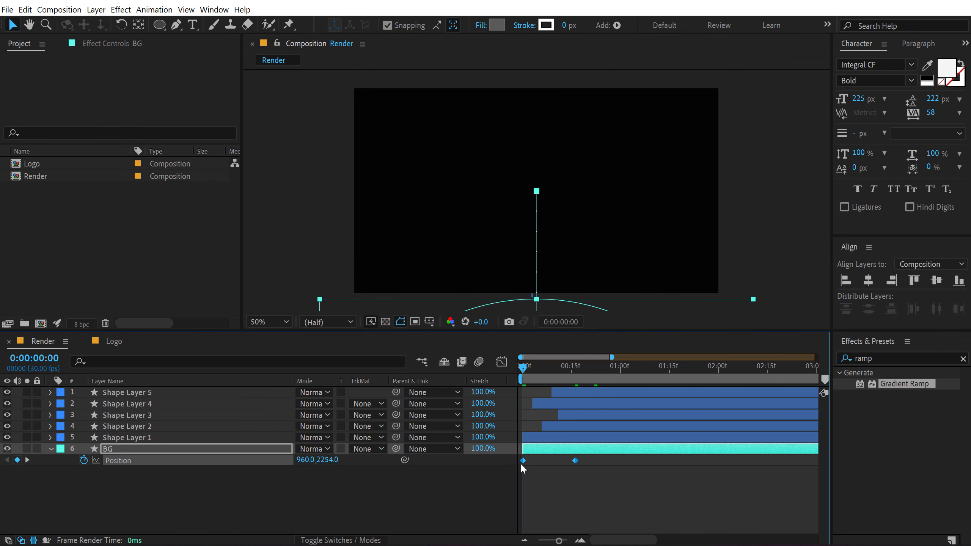
Step: Extend the last Position keyframe's ease handle in BG's speed graph so the rise peaks early and slows gradually, then preview it
left_click(501, 362)
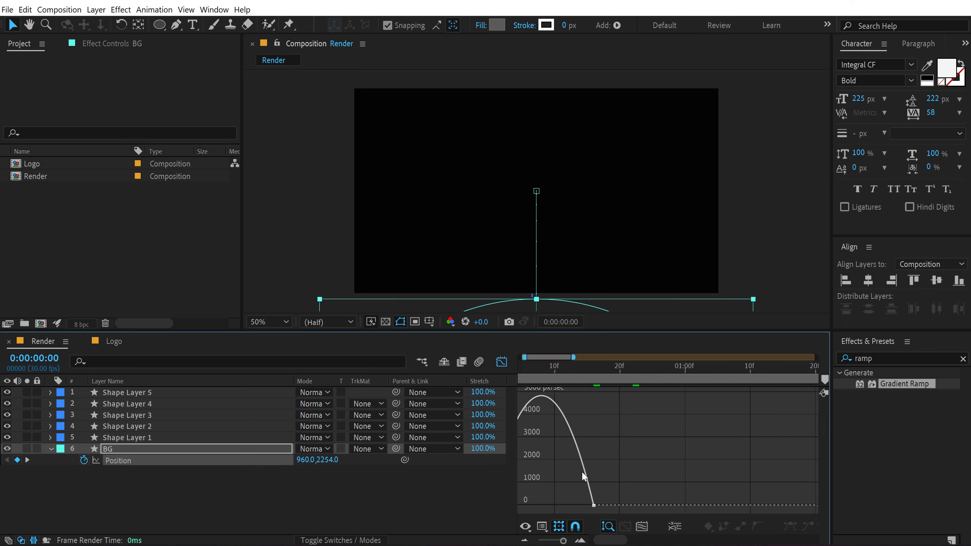
scroll(582, 473, "up", 2)
left_click_drag(609, 540, 599, 540)
scroll(572, 458, "down", 2)
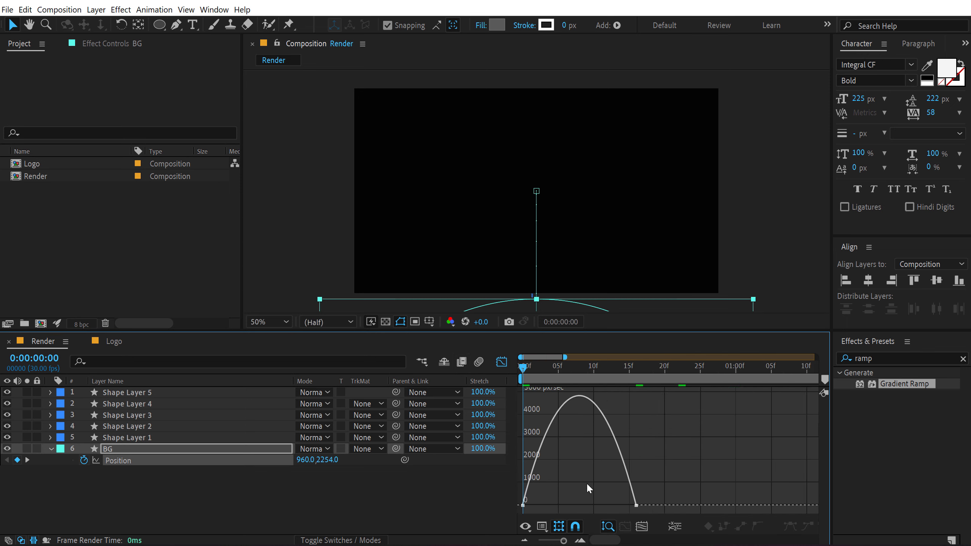
left_click_drag(587, 483, 485, 521)
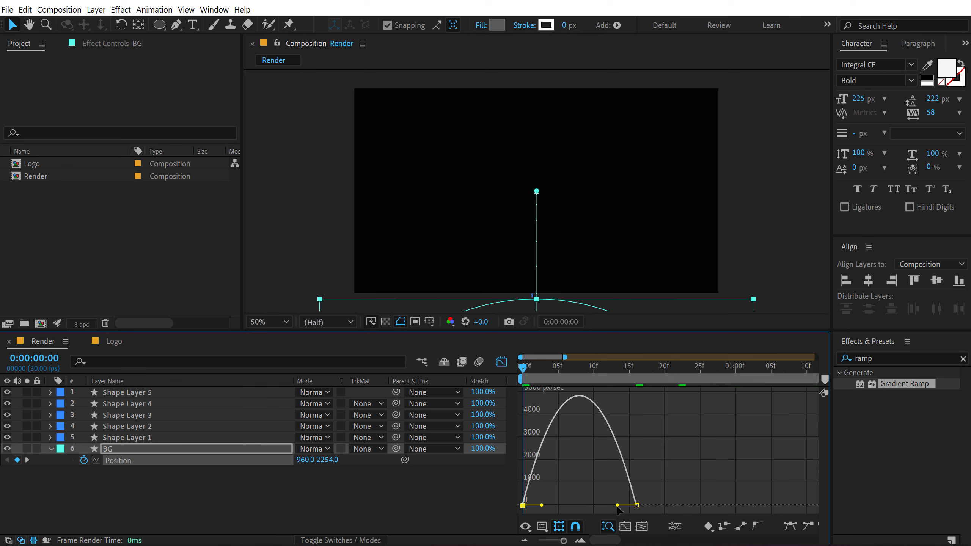
left_click_drag(617, 505, 524, 447)
key("ctrl+z")
left_click_drag(617, 505, 535, 506)
key("space")
left_click_drag(550, 369, 487, 377)
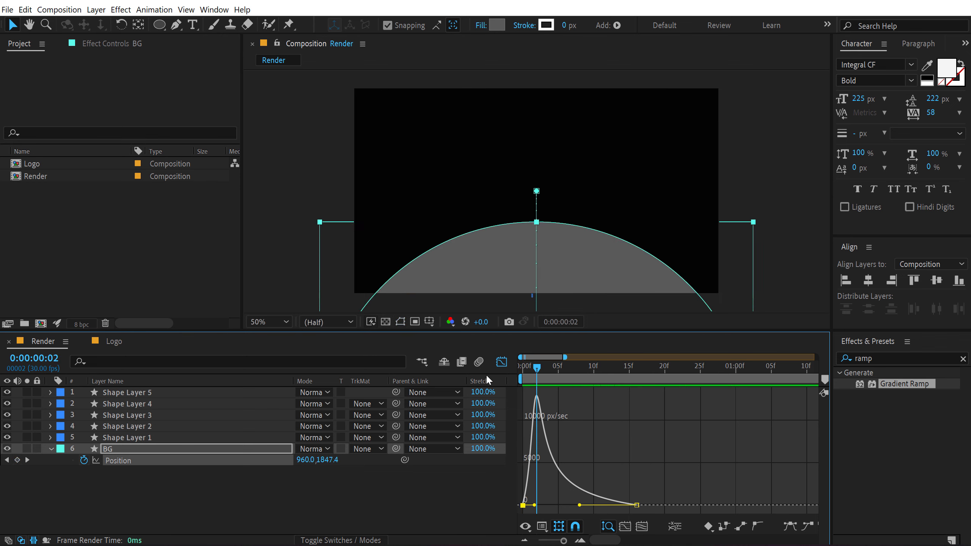
Step: Lengthen the ease handles of both BG Position keyframes for a sharper speed peak, and return to the layer bar view
key("Home")
left_click(502, 362)
left_click(504, 363)
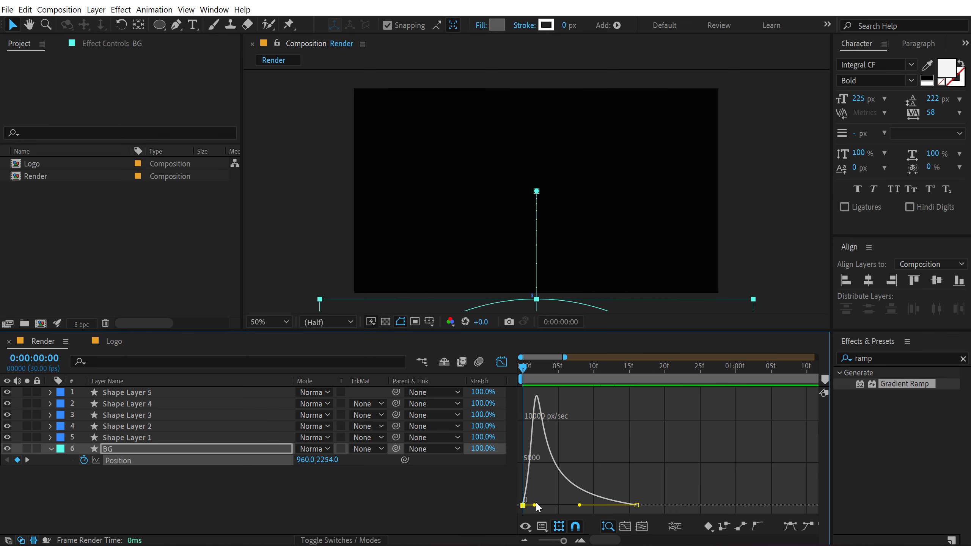
left_click_drag(536, 505, 551, 506)
key("space")
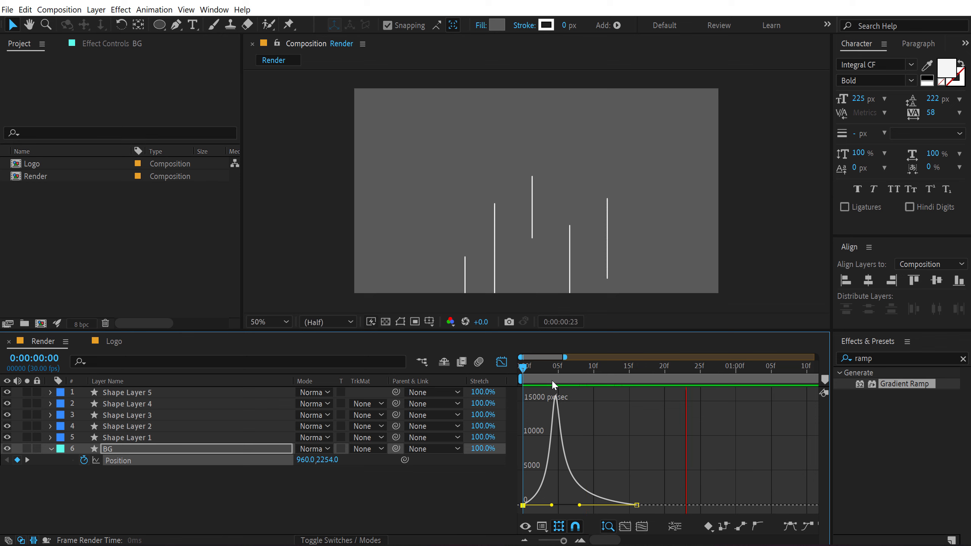
left_click_drag(523, 368, 572, 371)
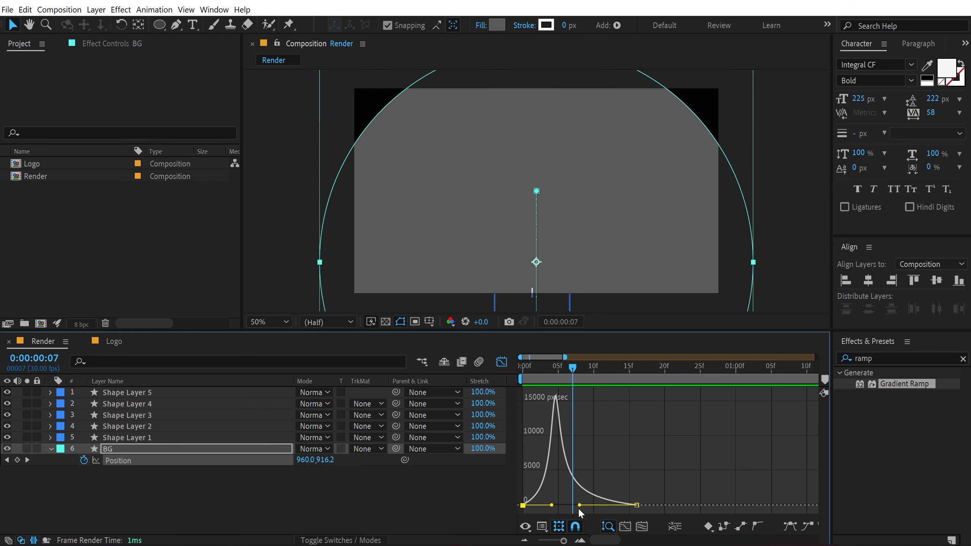
mouse_move(579, 505)
left_mouse_down()
mouse_move(592, 505)
mouse_move(569, 505)
left_mouse_up()
left_click(529, 362)
left_click(501, 361)
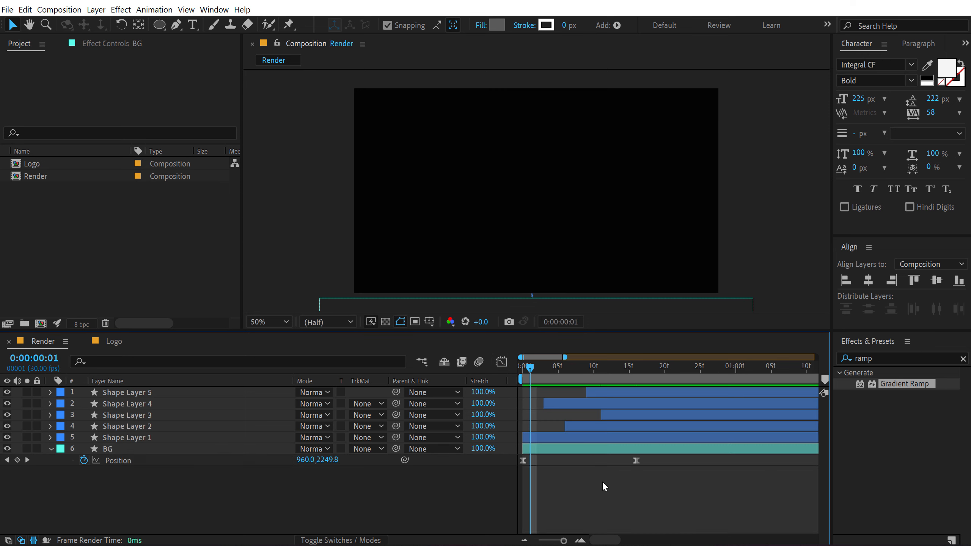
Step: Slow BG's rise by moving its last Position keyframe to about 0:00:00:29, previewing the timing
key("space")
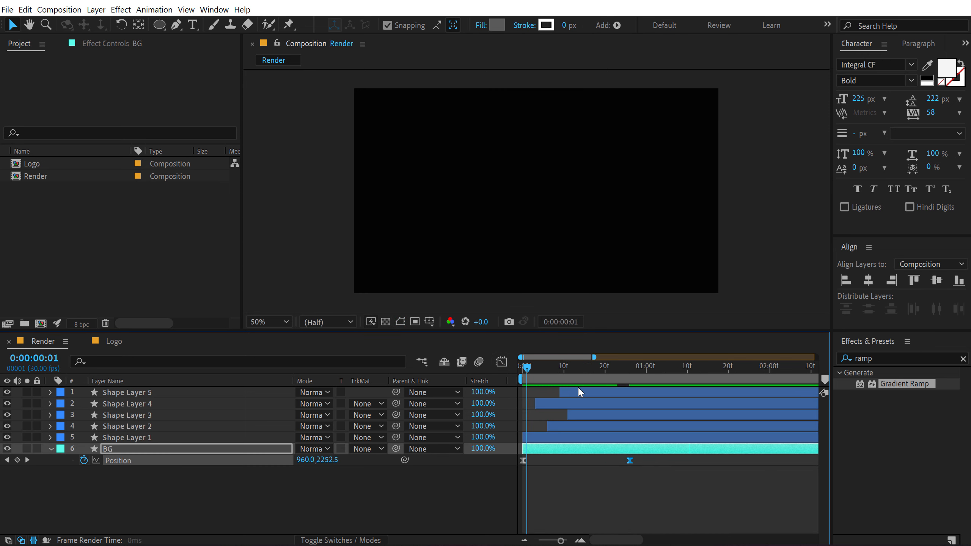
left_click(565, 366)
key("space")
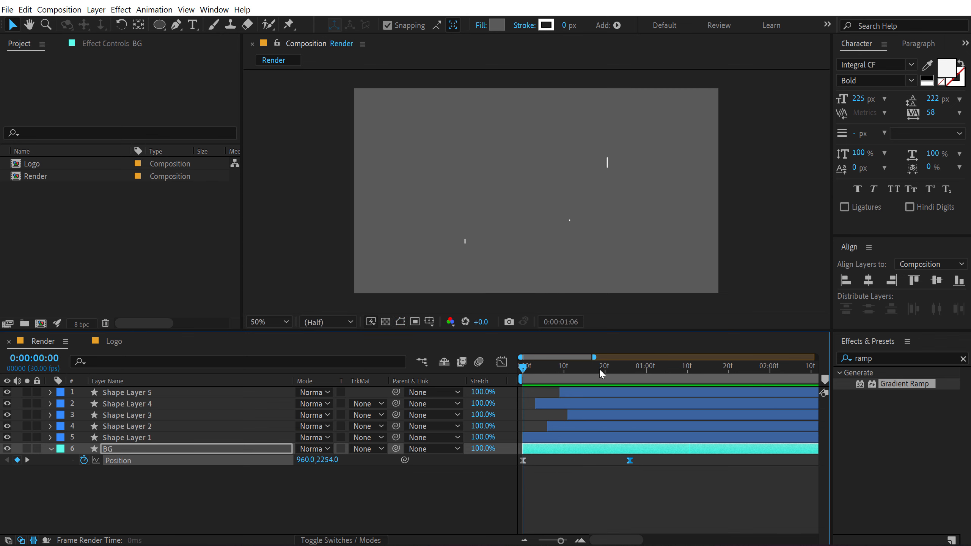
left_click(638, 370)
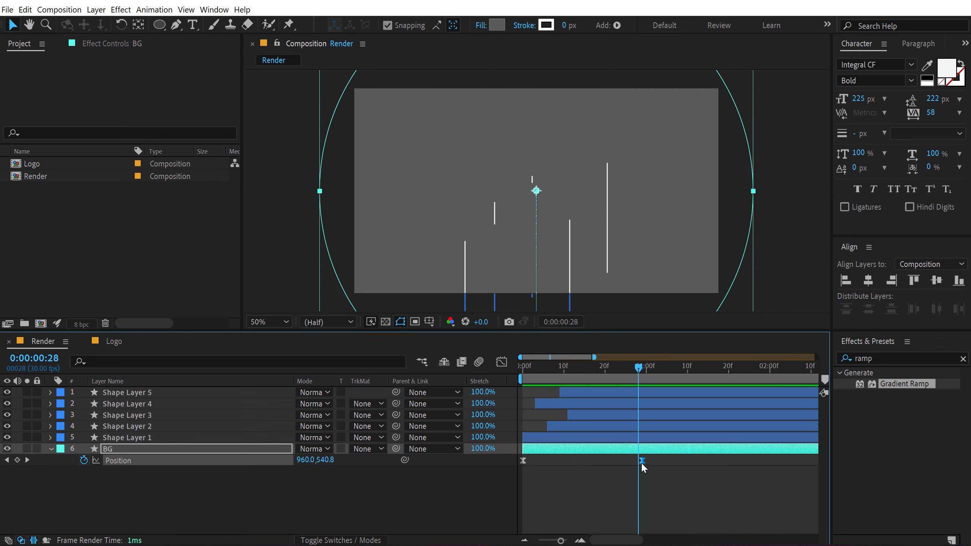
key("Home")
key("space")
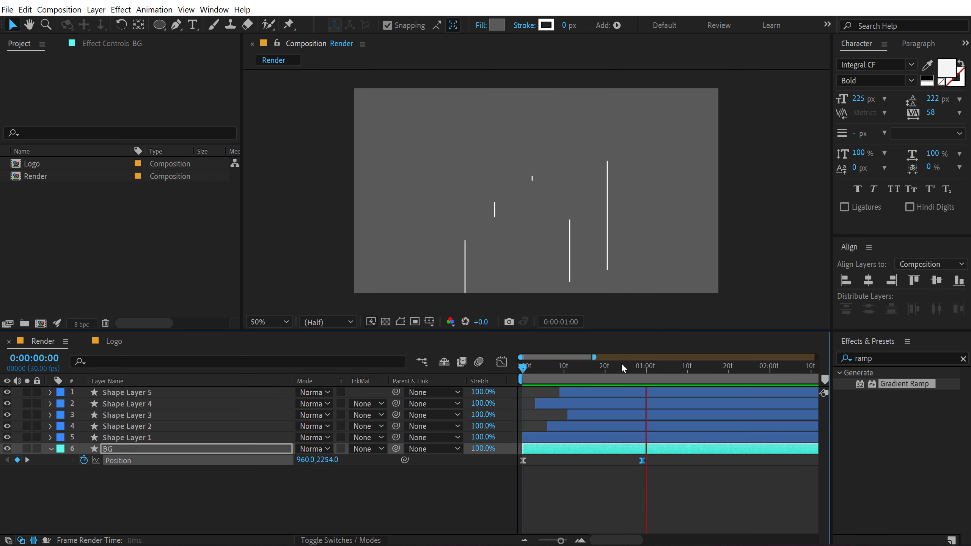
key("space")
Step: Find the 4-Color Gradient effect and apply it to the BG layer
left_click(50, 451)
left_click(124, 452)
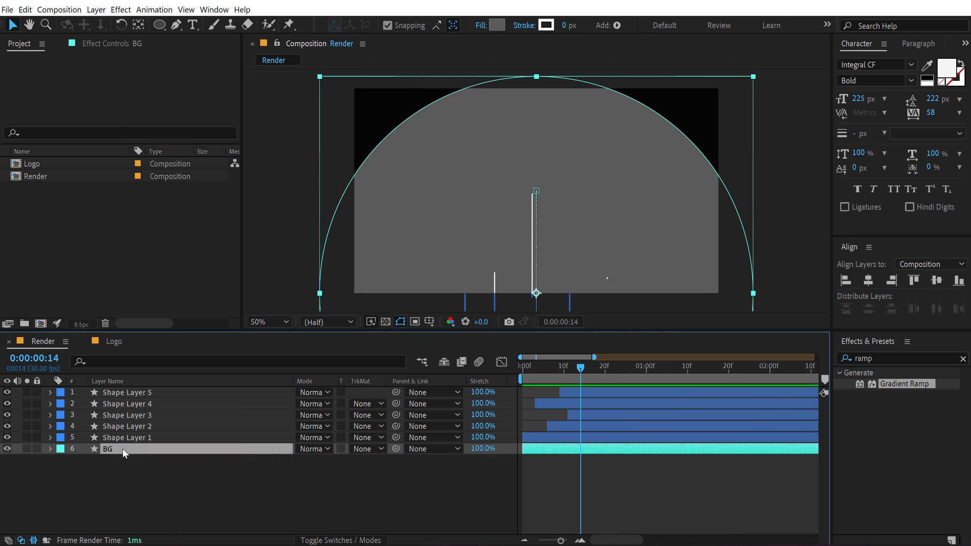
left_click(880, 358)
type("4")
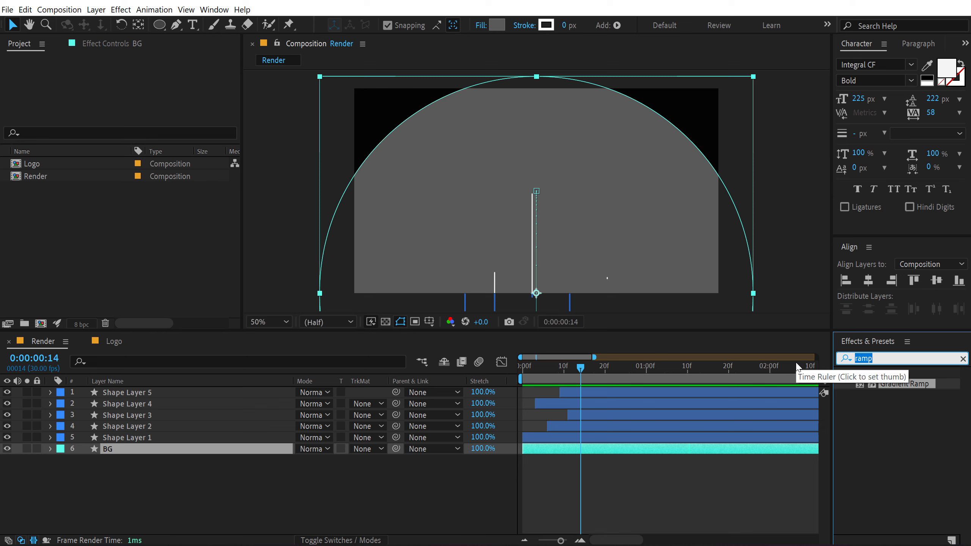
type(" c")
key("BackSpace")
key("BackSpace")
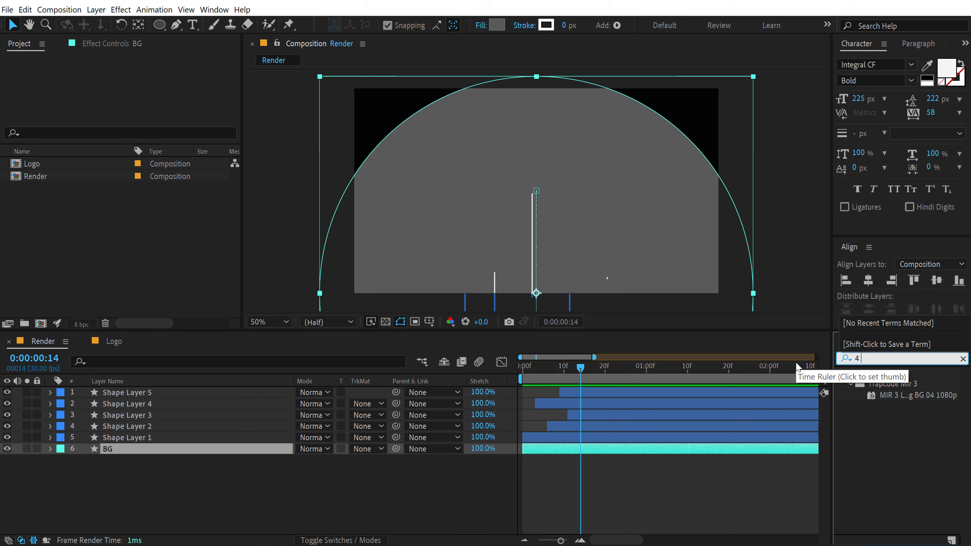
type("-c")
double_click(885, 383)
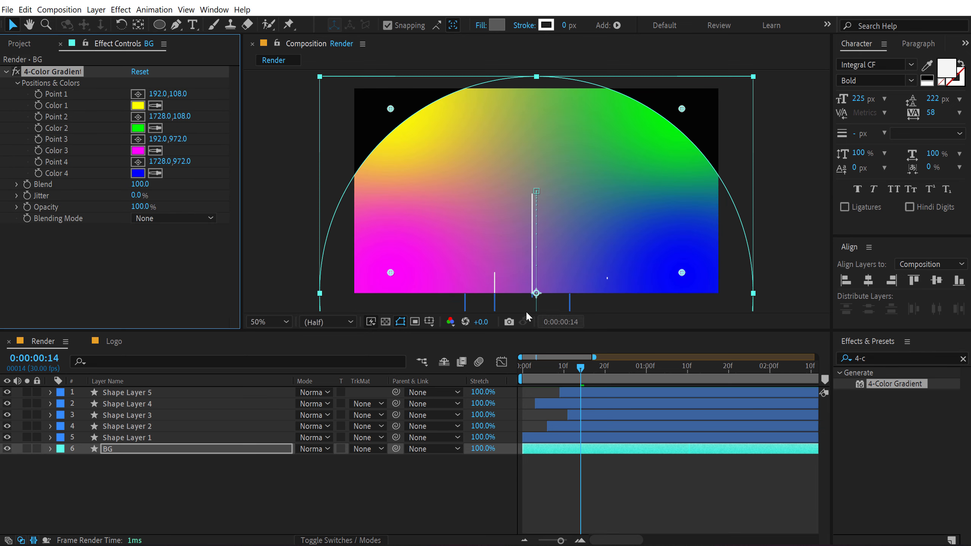
Step: At 0:00:01:10, spread the gradient points to the frame's corners: about 0,-6; 1762,-42; 10,1070; and 1794,1132
left_click_drag(590, 373, 687, 368)
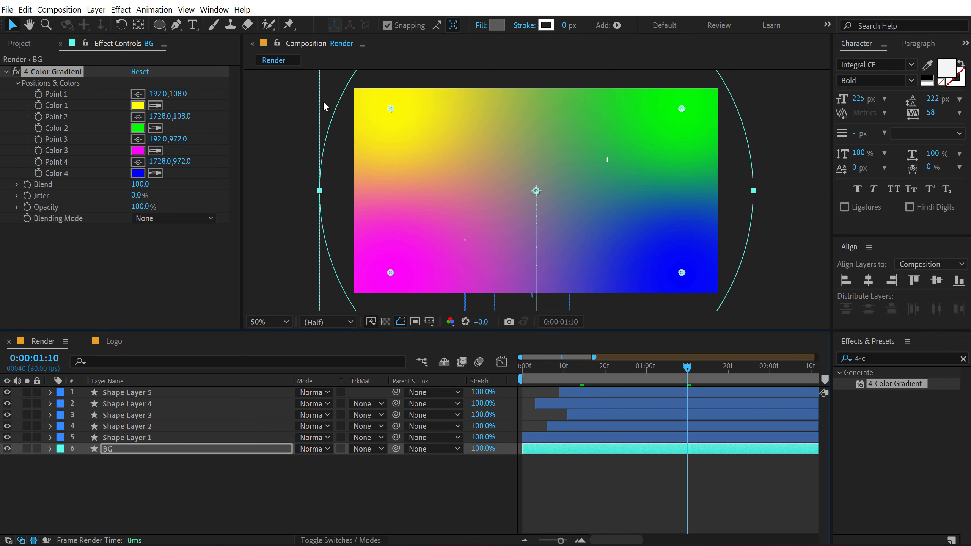
left_click_drag(391, 110, 354, 88)
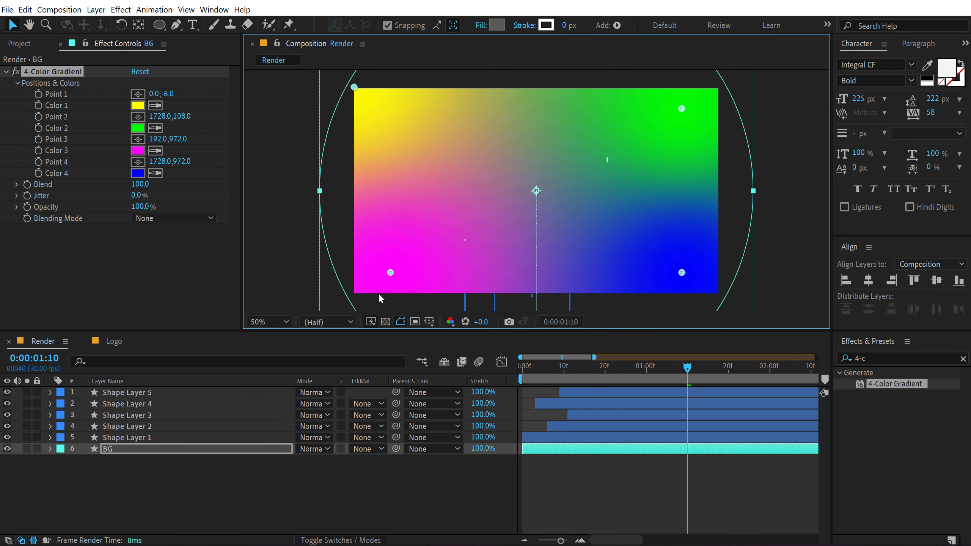
left_click_drag(391, 273, 358, 291)
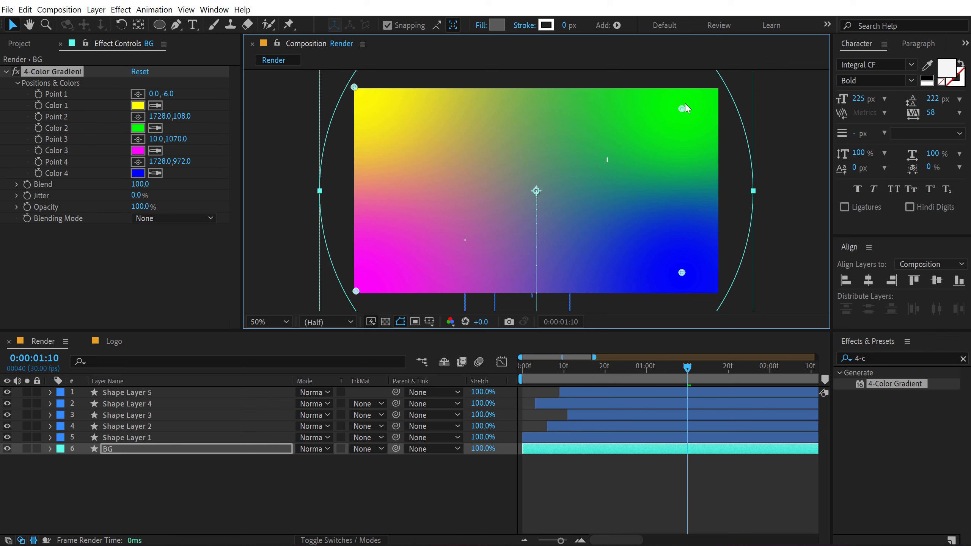
left_click_drag(683, 108, 688, 81)
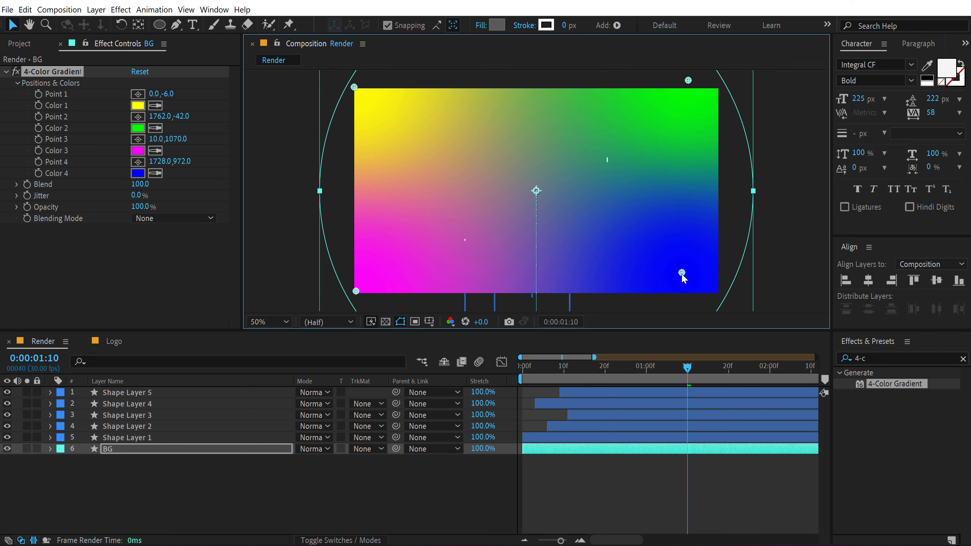
left_click_drag(681, 272, 694, 303)
Step: Set the gradient's Color 1 to light blue 71B1FF
left_click(138, 106)
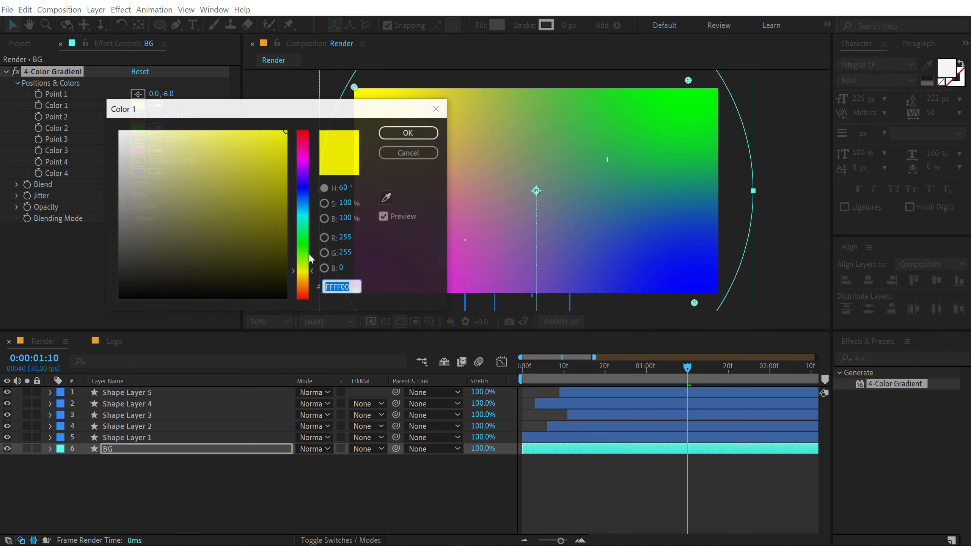
left_click(308, 199)
left_click_drag(211, 151, 212, 121)
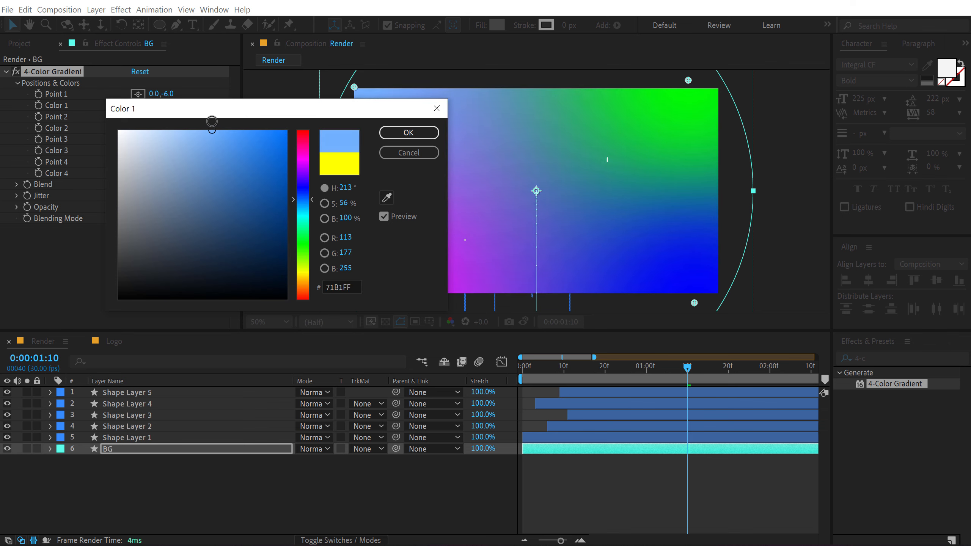
left_click(409, 132)
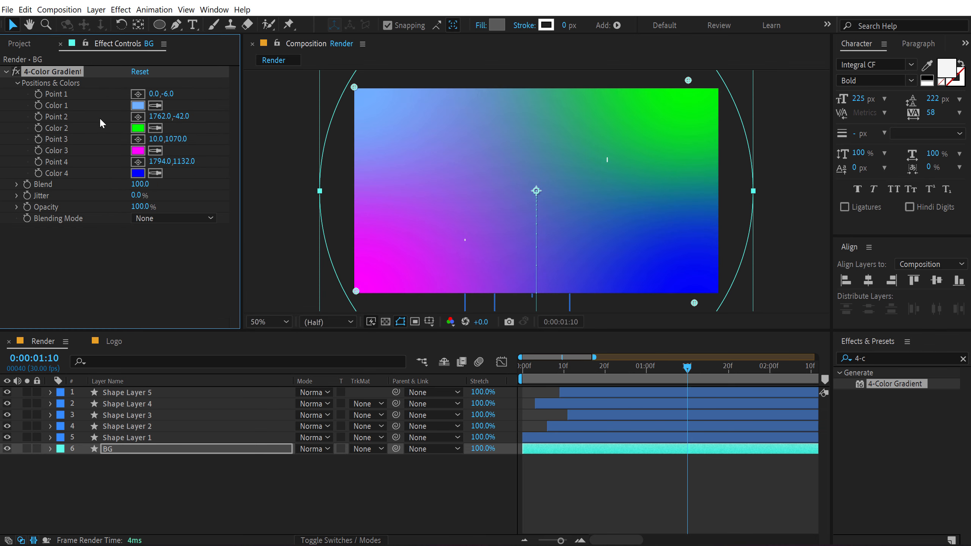
Step: Set the gradient's Color 2 to light purple D1A8FF
left_click(138, 129)
left_click(303, 174)
left_click_drag(263, 152, 177, 121)
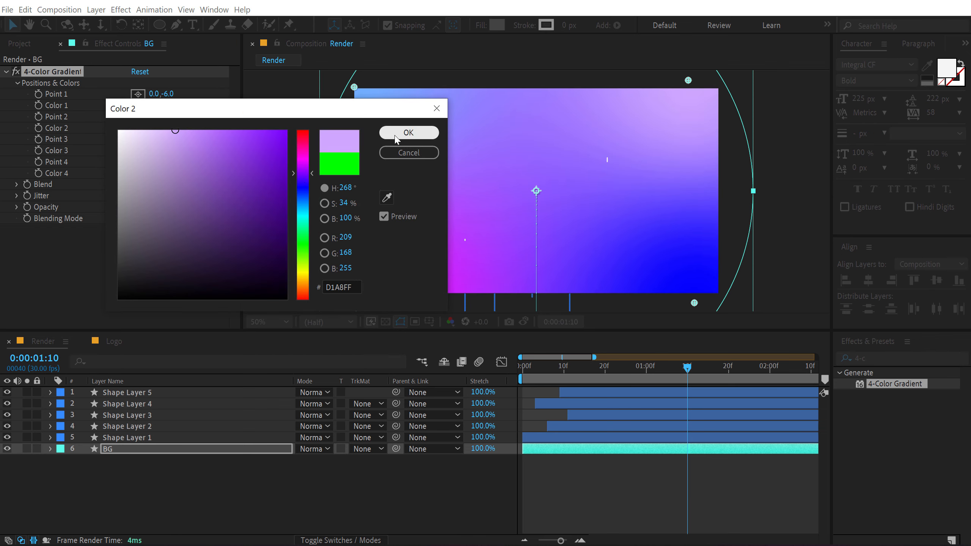
left_click(382, 135)
Step: Set the gradient's Color 3 to light cyan 63E7FF
left_click(143, 151)
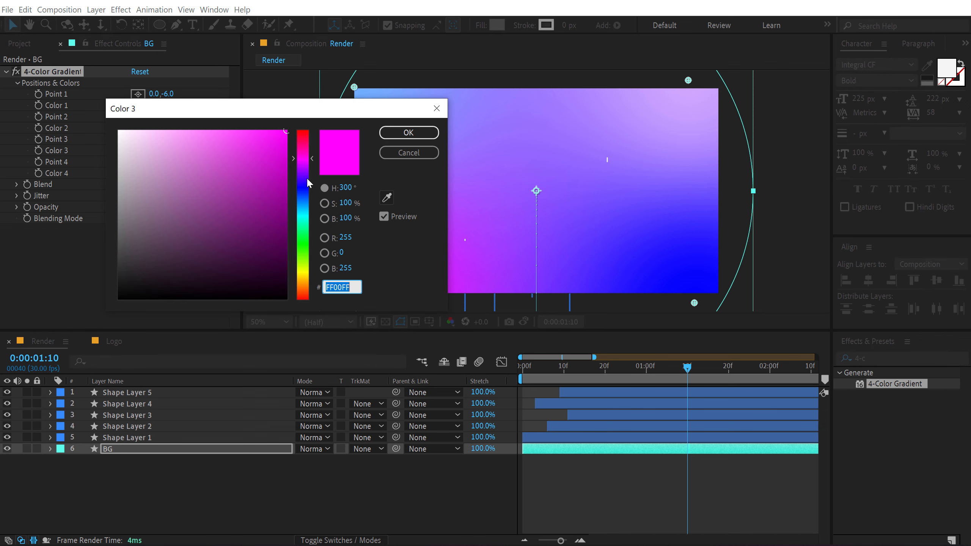
left_click(302, 211)
left_click_drag(228, 139, 221, 128)
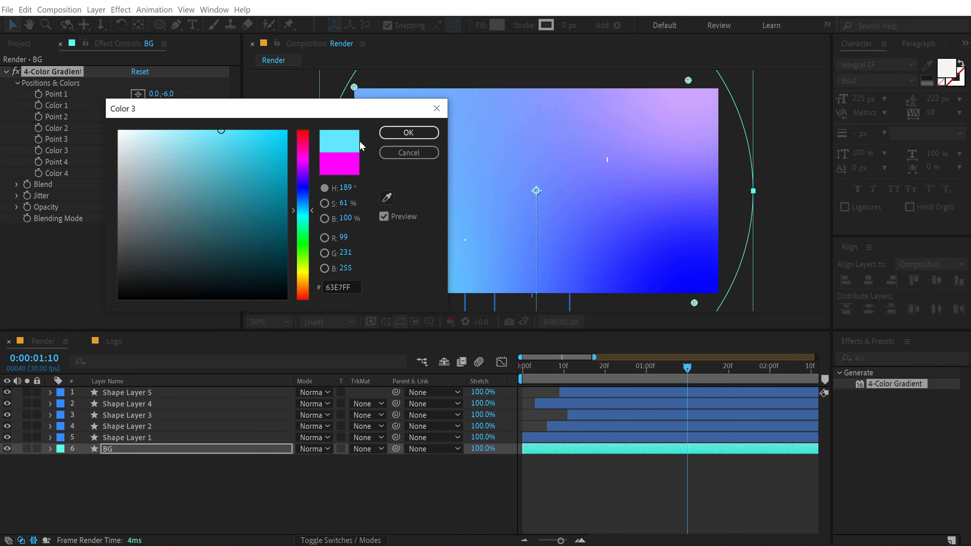
left_click(394, 134)
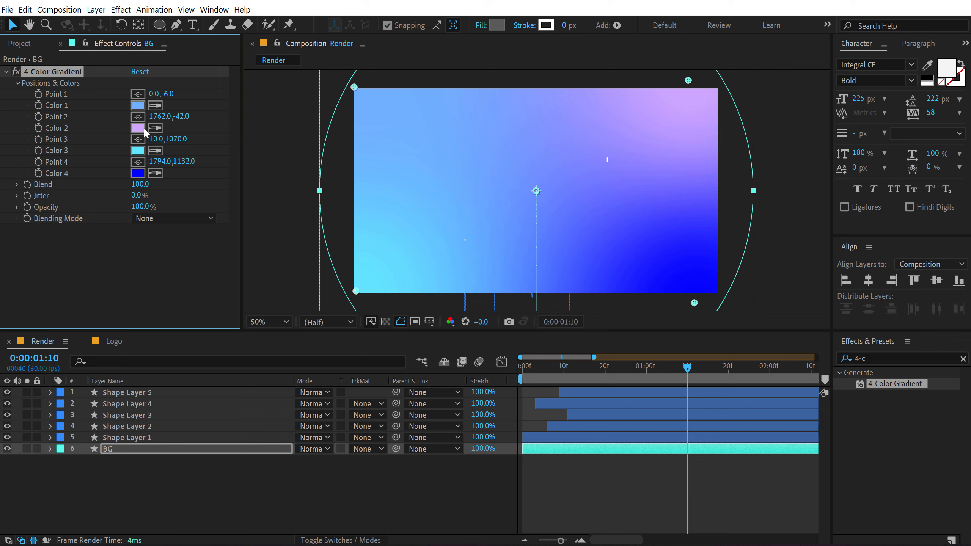
Step: Set the gradient's Color 4 to a medium purple
left_click(138, 173)
left_click_drag(304, 179, 304, 178)
left_click(201, 145)
key("Return")
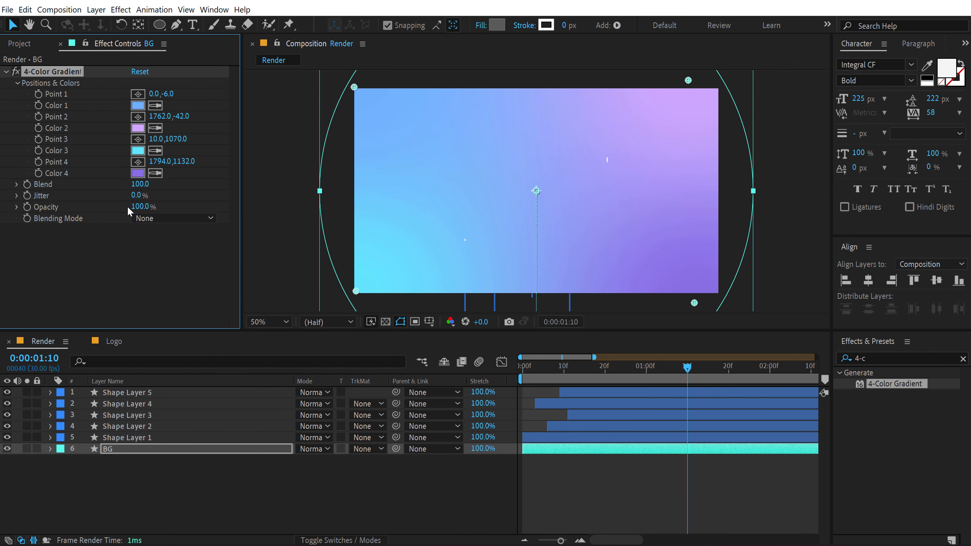
Step: Set the gradient's Jitter to 38% and clear the effects search
left_click_drag(136, 196, 230, 187)
left_click(338, 511)
mouse_move(670, 363)
left_mouse_down()
mouse_move(548, 382)
mouse_move(630, 370)
mouse_move(593, 367)
mouse_move(688, 368)
mouse_move(642, 368)
mouse_move(667, 368)
left_mouse_up()
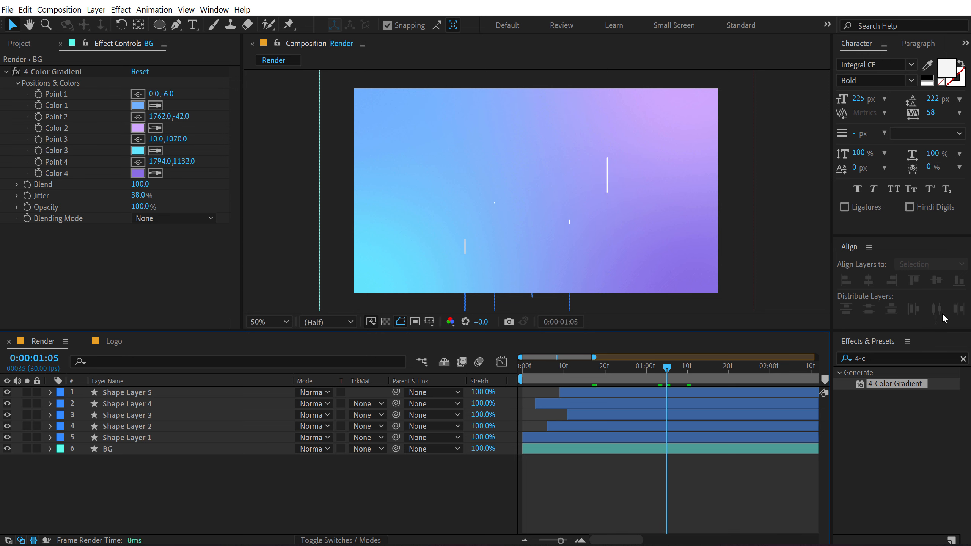
left_click(962, 360)
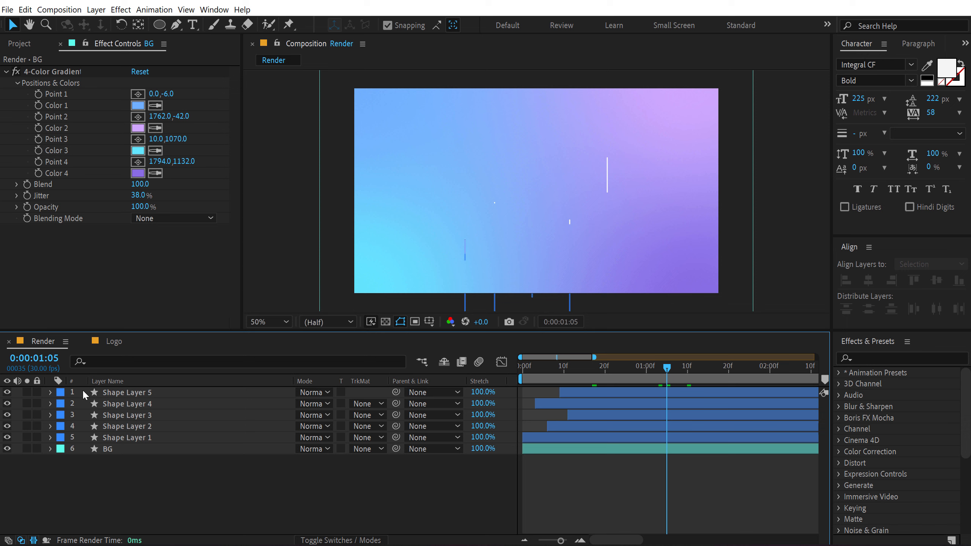
Step: Show the title/action safe guides and draw a horizontal Pen line from the frame's centre towards the inner right guide
left_click(176, 25)
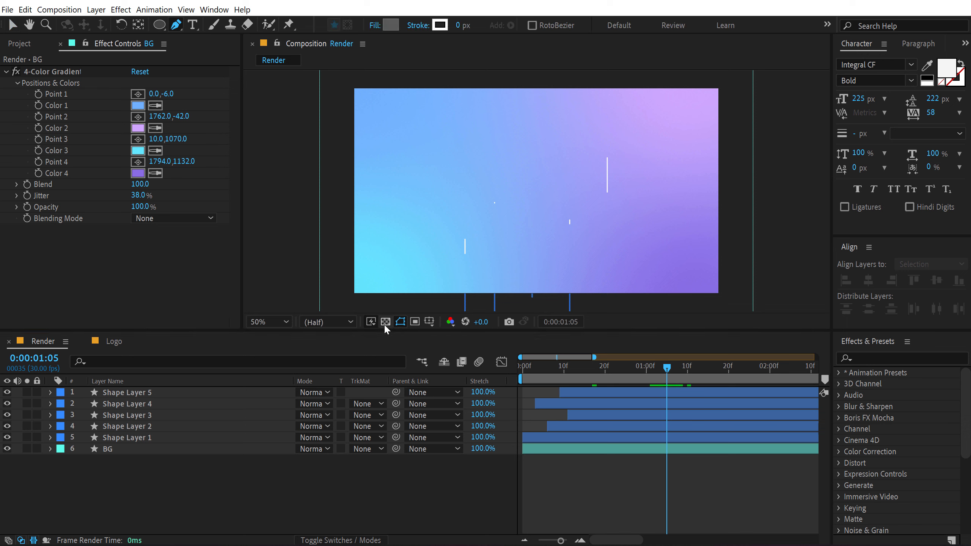
left_click(427, 322)
left_click(447, 333)
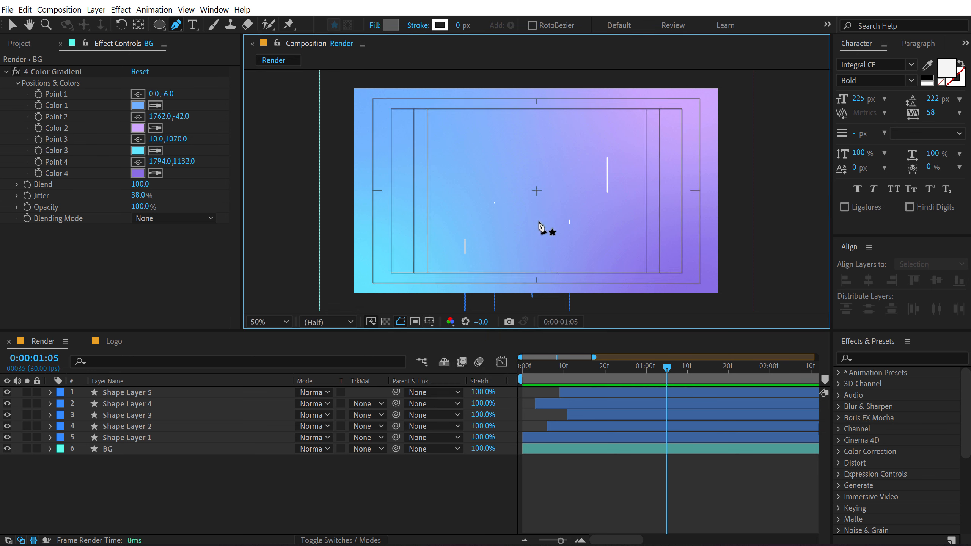
left_click(537, 190)
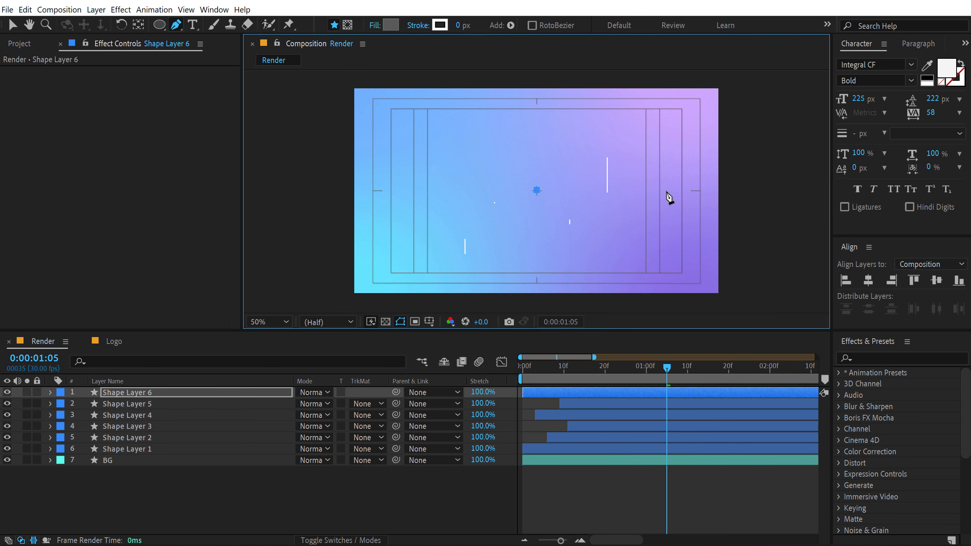
left_click(645, 190)
Step: Solo the new line's layer, Shape Layer 6, and change its label colour to yellow
left_click(27, 392)
left_click(115, 393)
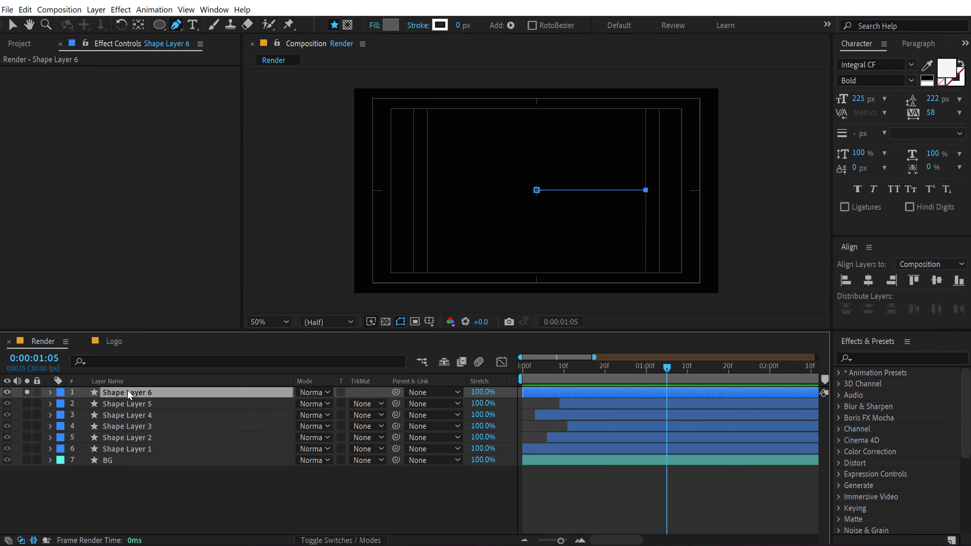
left_click(61, 393)
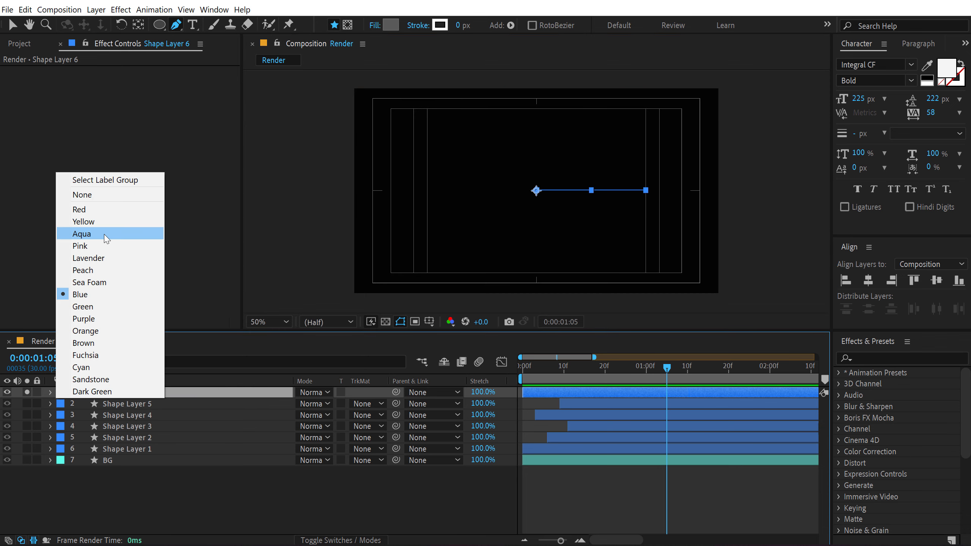
left_click(104, 233)
left_click(61, 398)
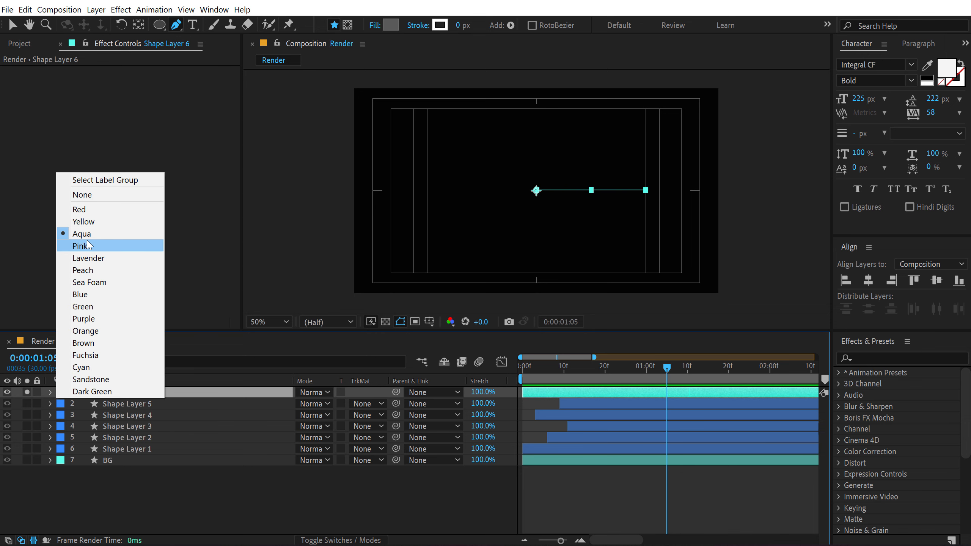
left_click(104, 221)
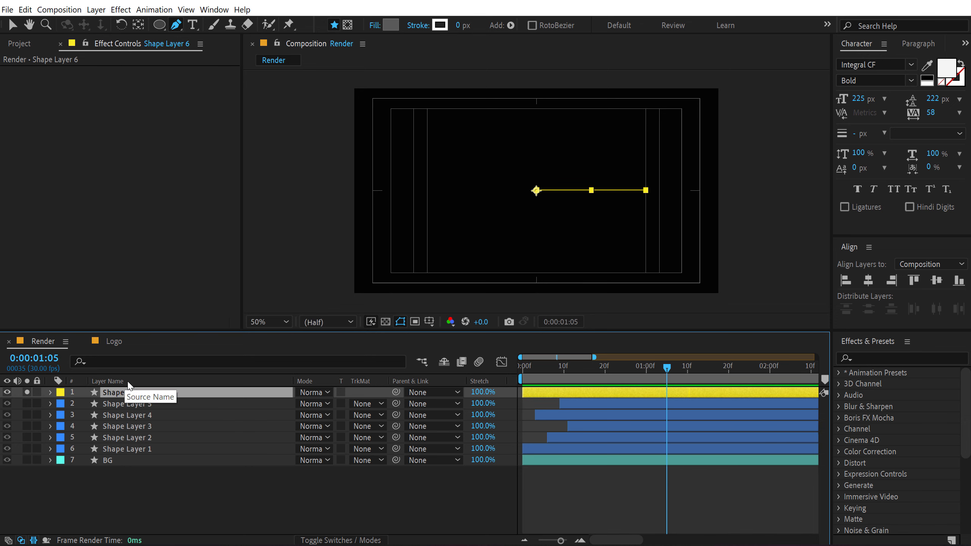
Step: Set the line's fill to none and its stroke width to 6 px, and hide the layer controls to check it
left_click(373, 26)
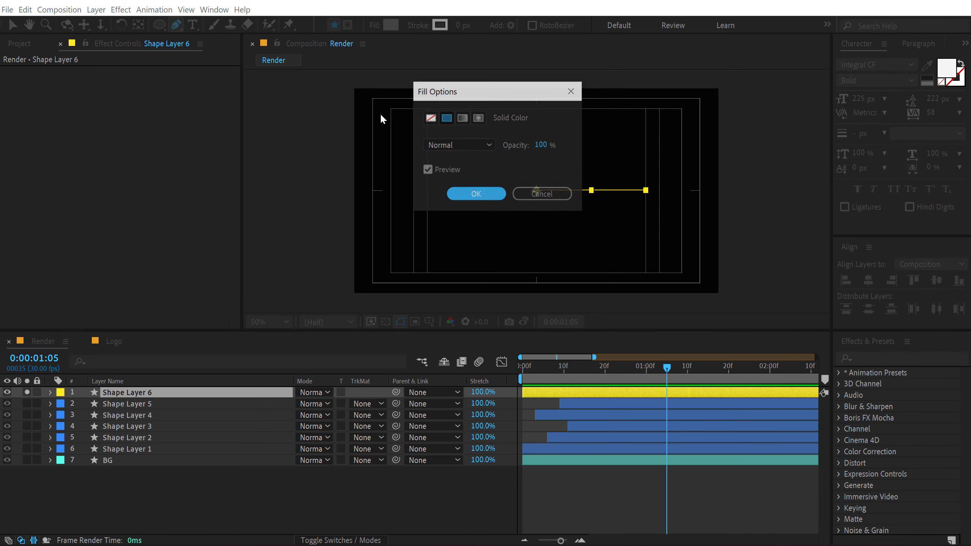
left_click(432, 118)
left_click(474, 195)
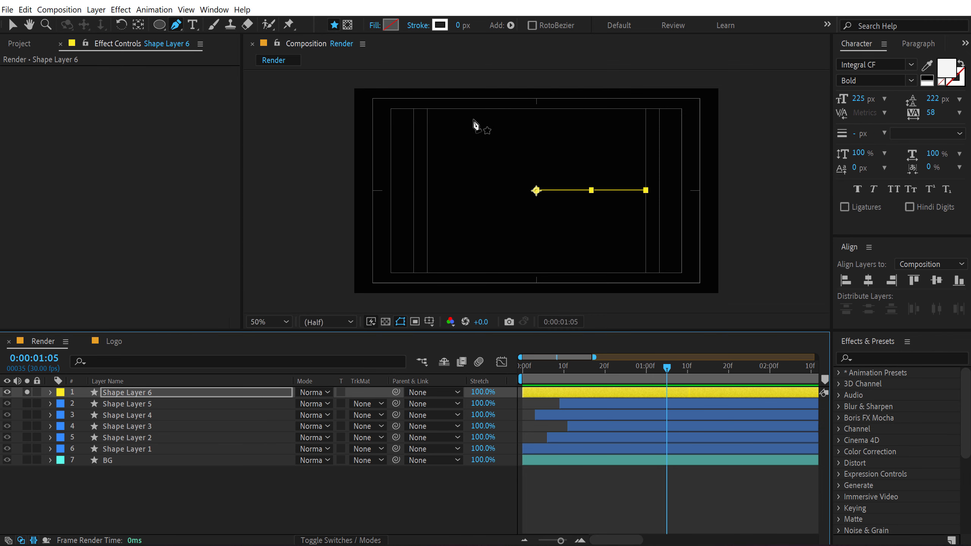
left_click(458, 26)
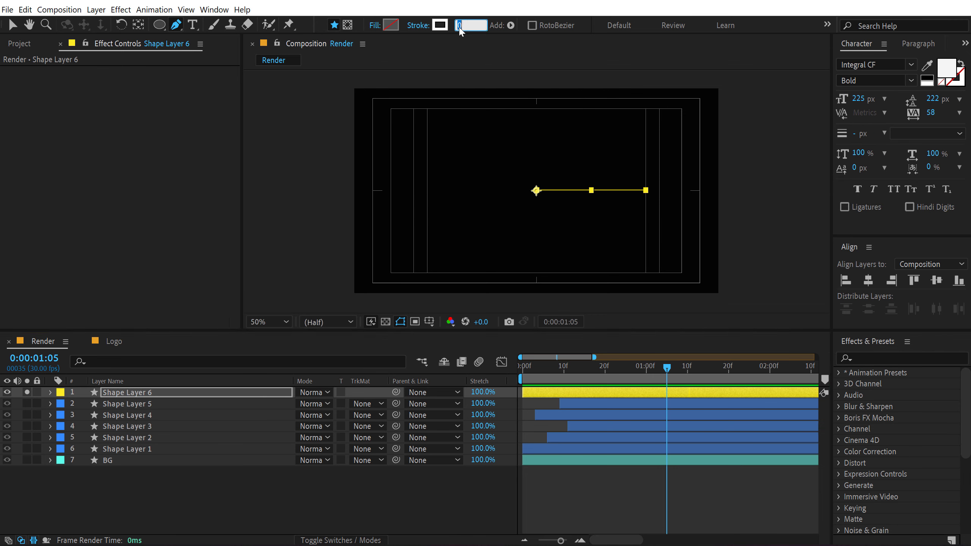
type("6")
left_click(13, 25)
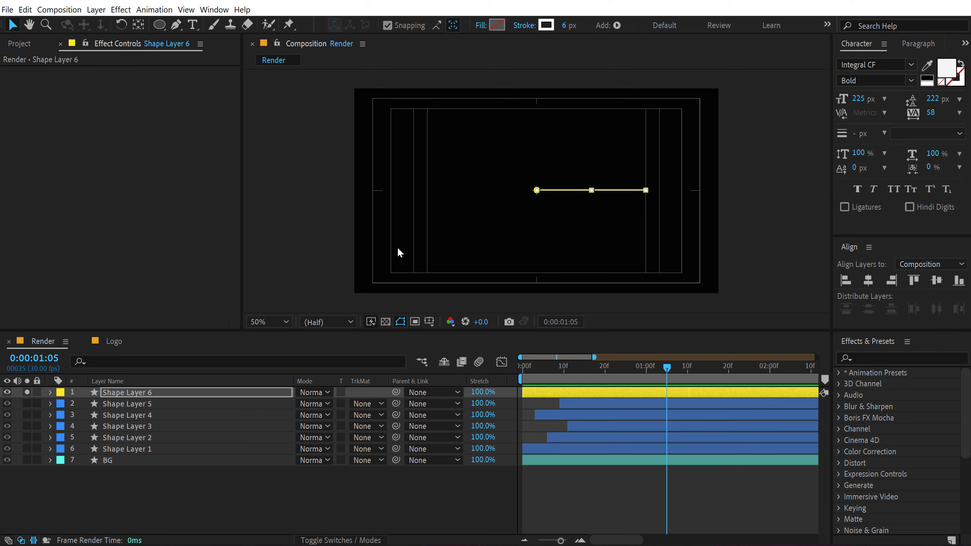
key("ctrl+shift+h")
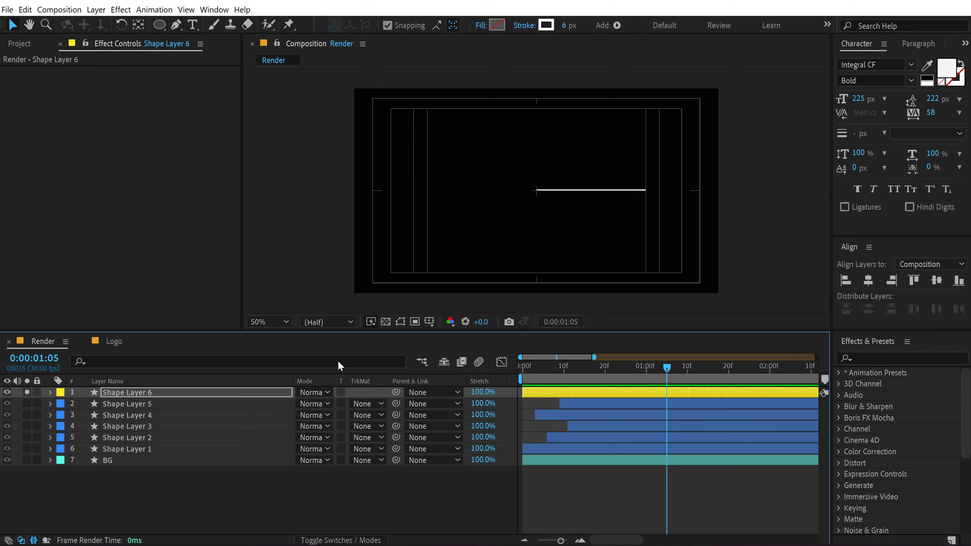
Step: Add a Repeater to the line shape's contents in Shape Layer 6 and bring back the layer controls
left_click(51, 392)
left_click(63, 404)
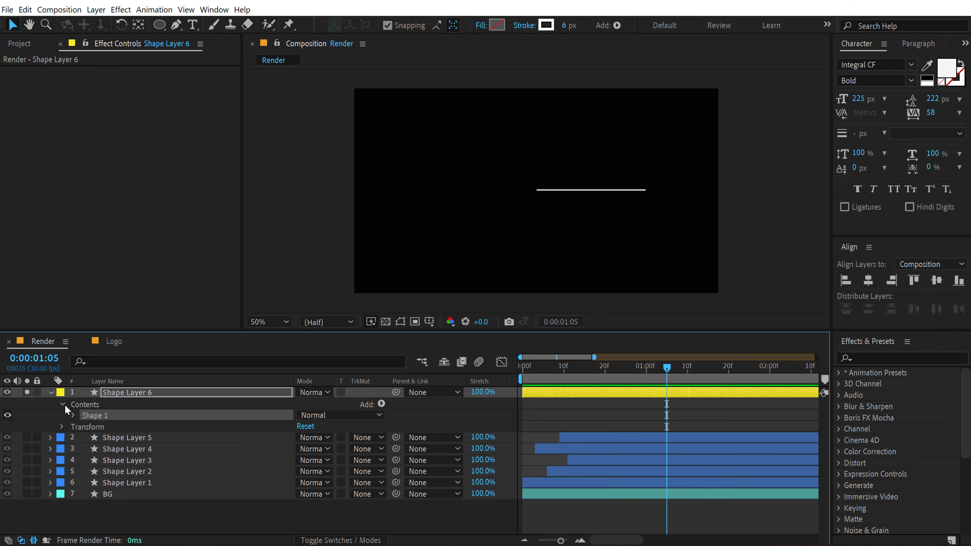
left_click(382, 404)
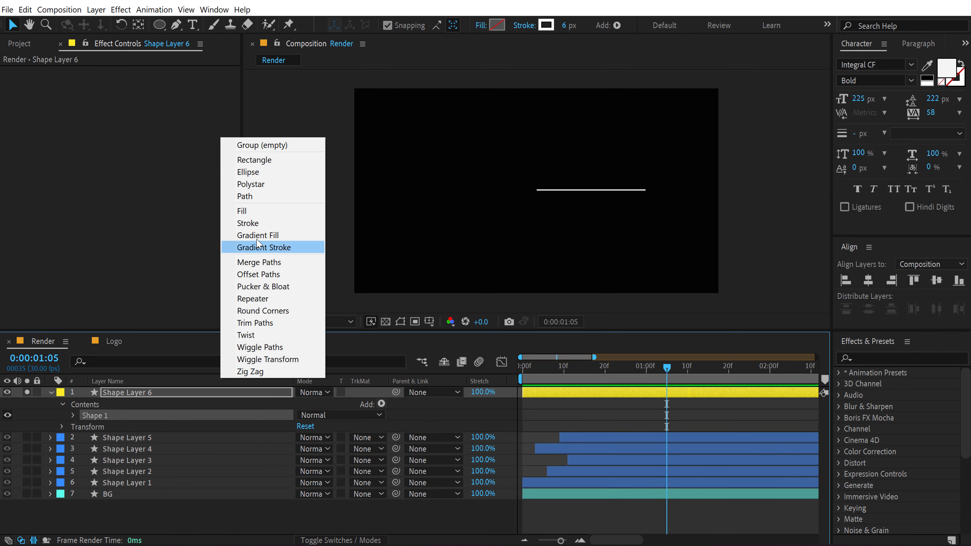
left_click(256, 300)
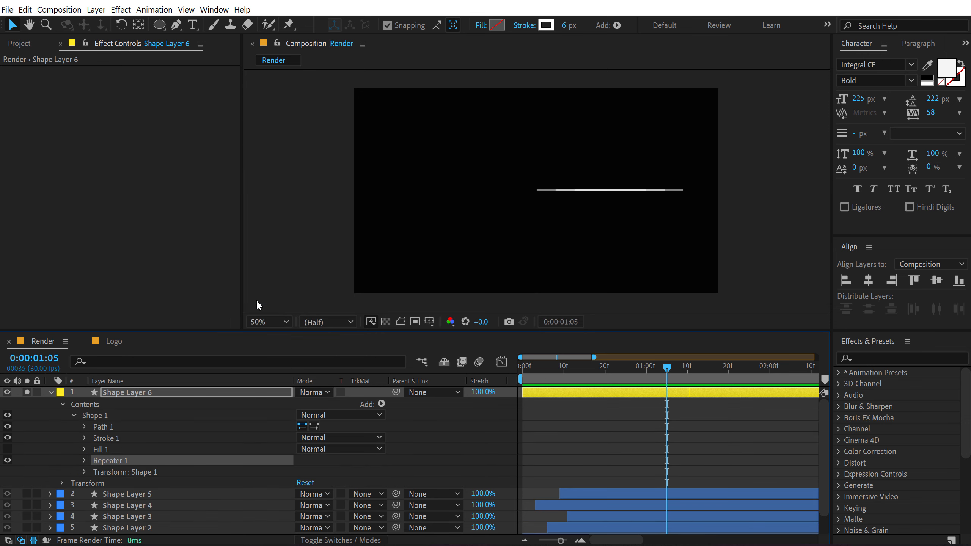
key("ctrl+shift+h")
key("slash")
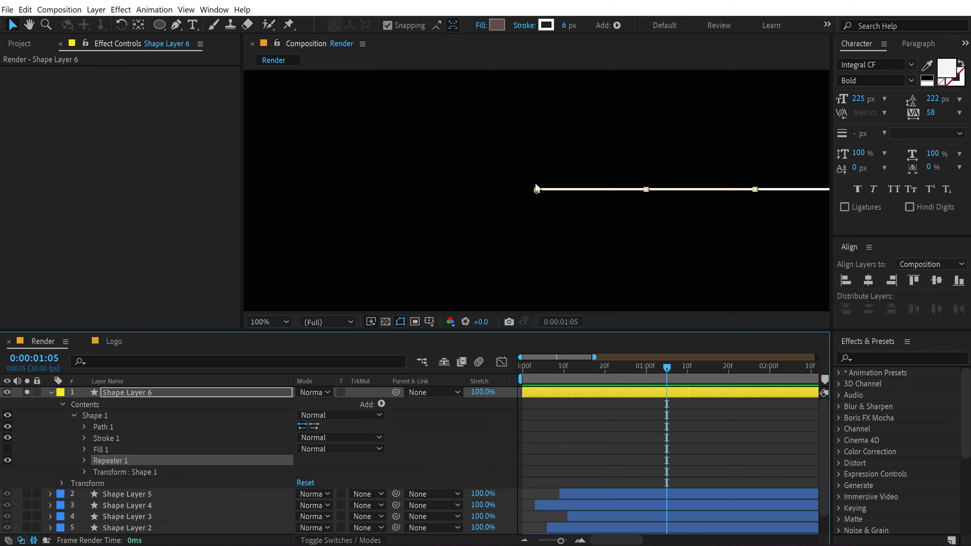
key("comma")
Step: Set the number of copies in Repeater 1 to 4
left_click(84, 460)
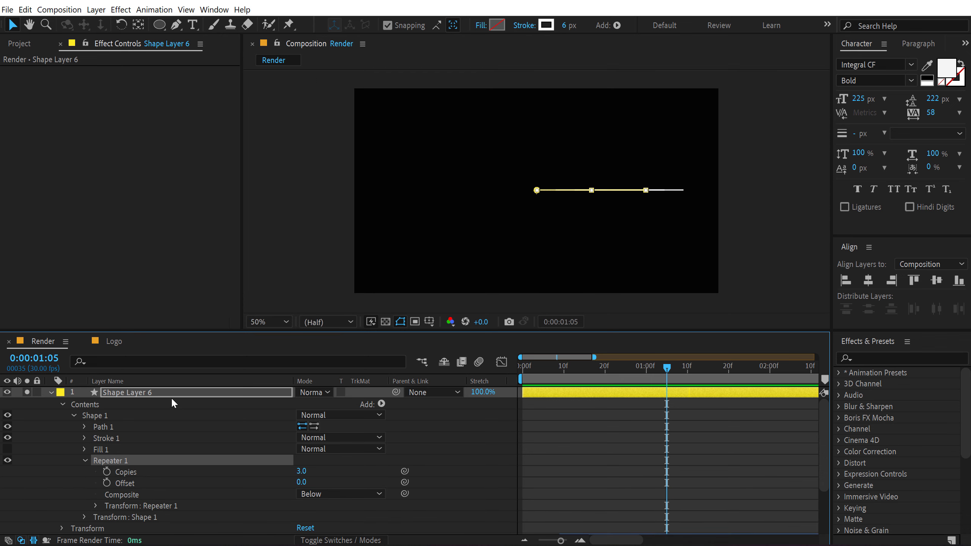
scroll(172, 398, "down", 3)
left_click(304, 415)
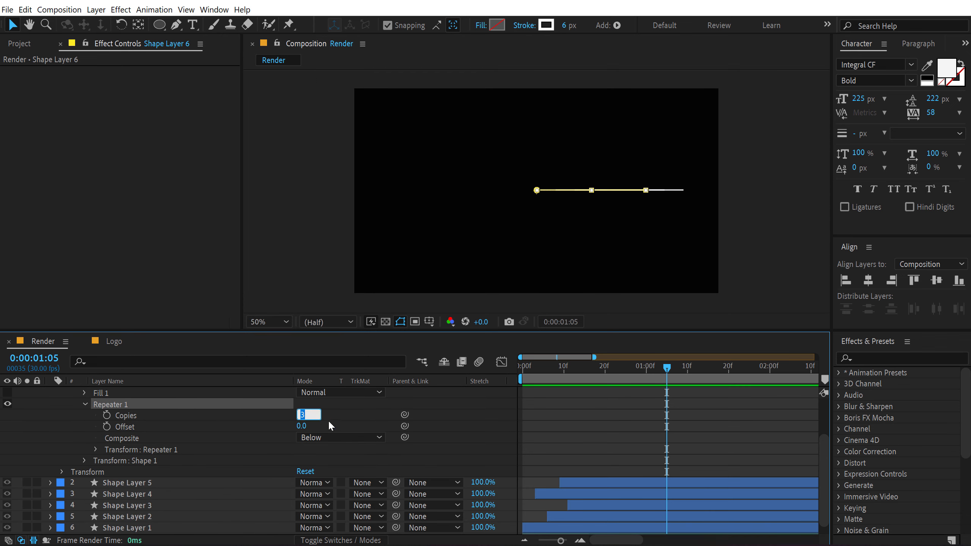
type("4")
left_click(355, 410)
Step: Set the Repeater transform's X position to 0 and its rotation to 90° to form a cross of four arms
left_click(95, 449)
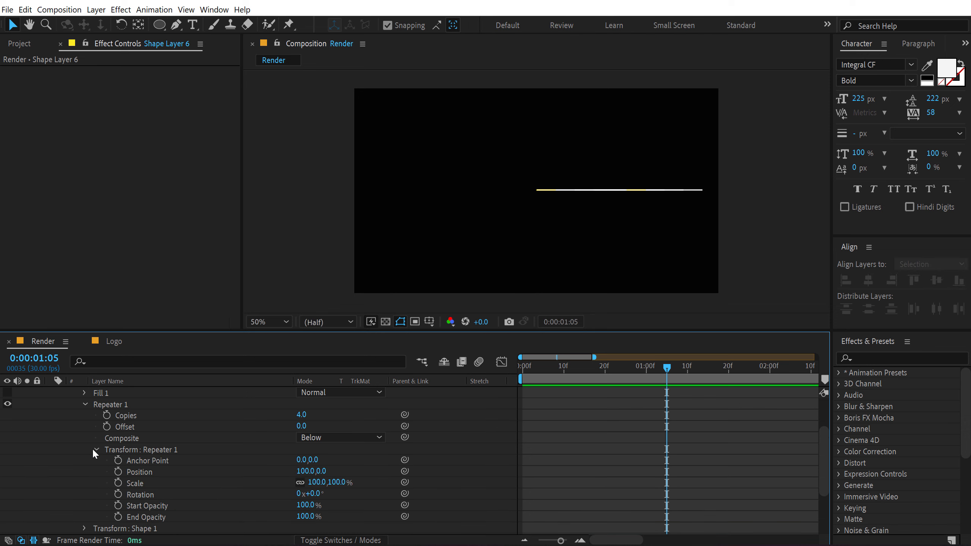
left_click(302, 472)
type("0")
left_click(363, 457)
left_click(315, 494)
key("Return")
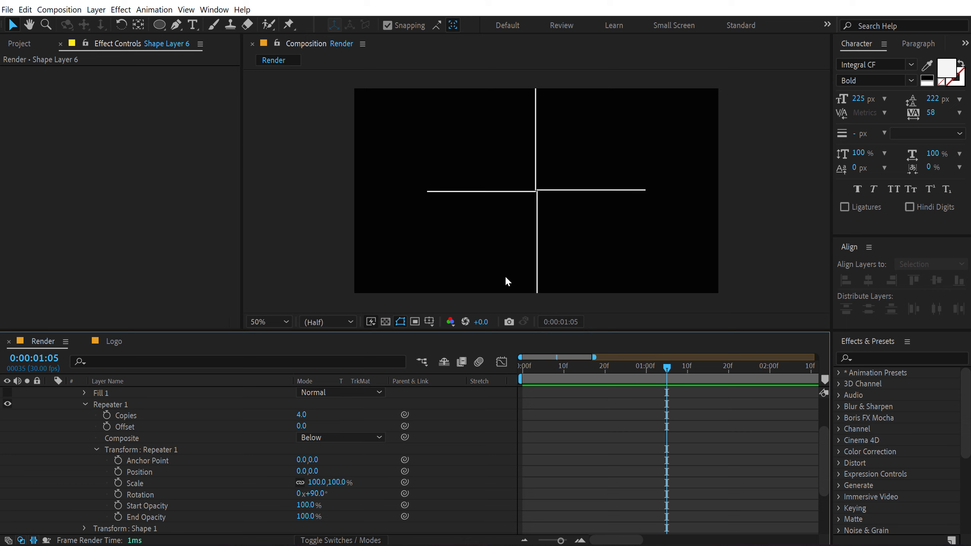
Step: Move the line's path slightly down so the four repeated arms meet exactly at the frame's centre
scroll(535, 190, "up", 10)
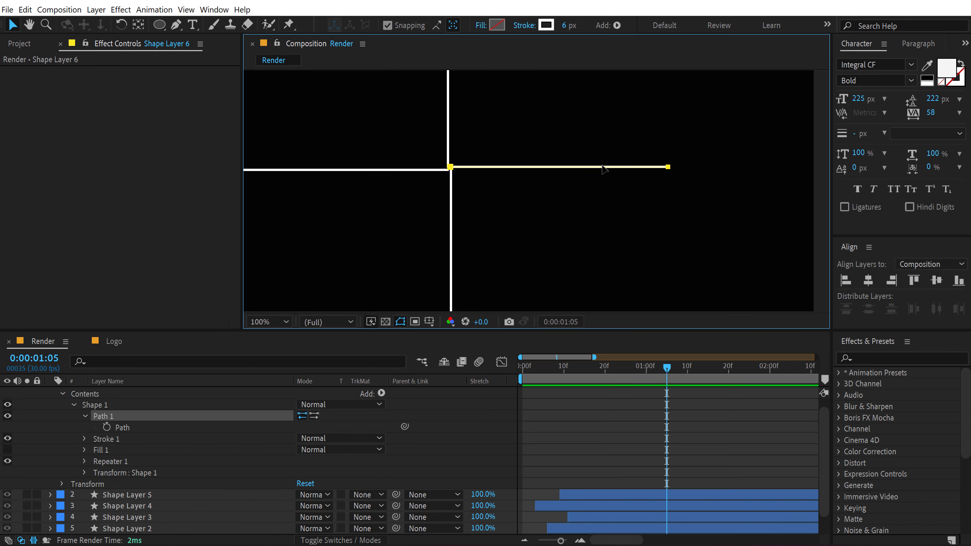
scroll(451, 173, "up", 6)
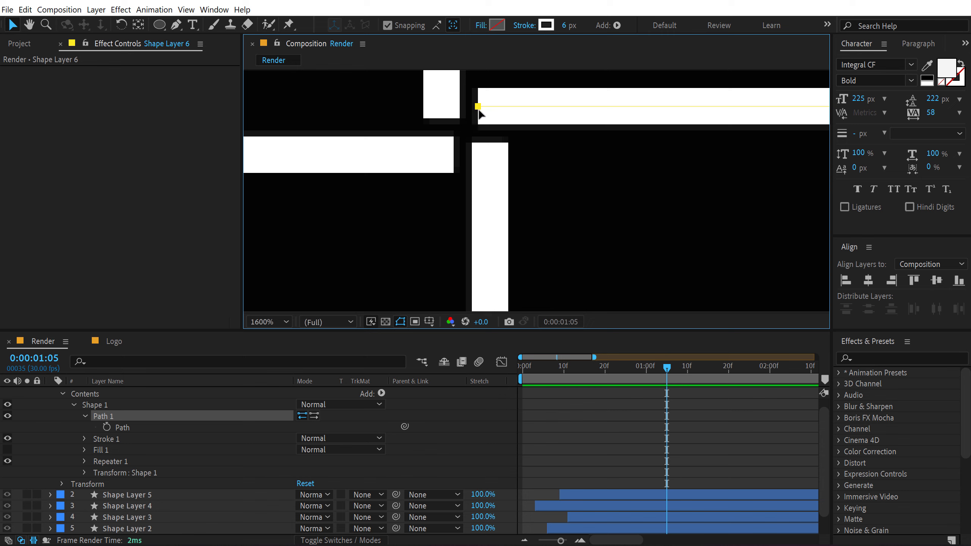
left_click_drag(479, 108, 479, 130)
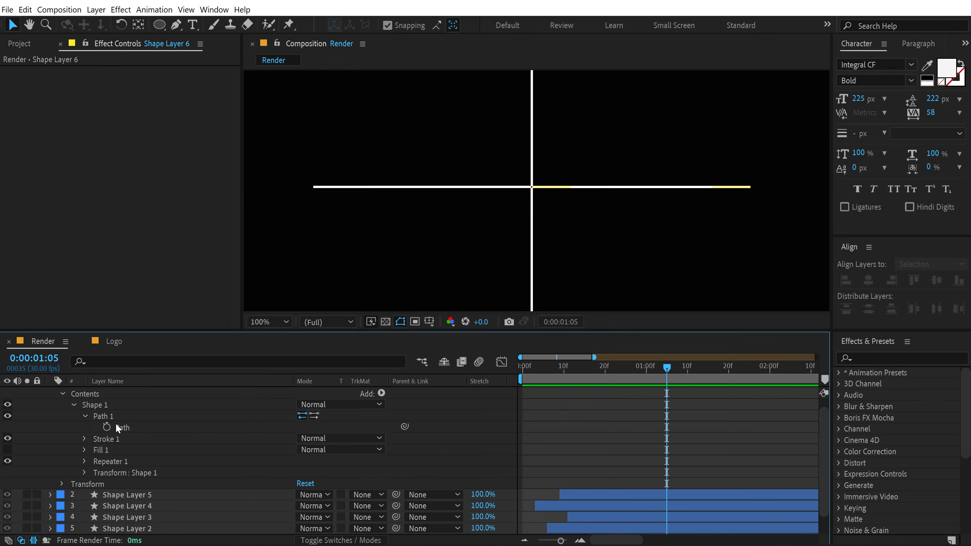
Step: Shorten the line by moving its outer end point towards the centre so all four arms fit inside the frame
left_click(117, 425)
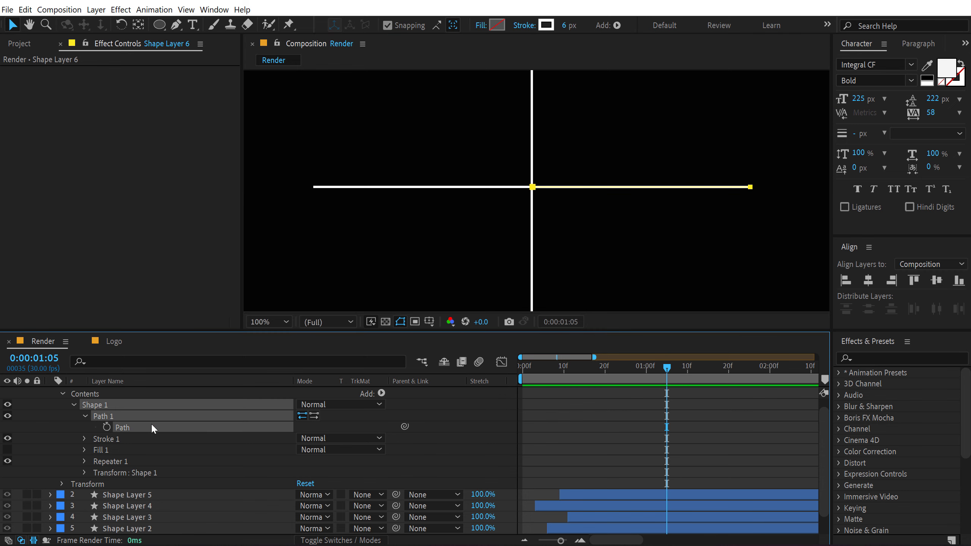
left_click_drag(788, 174, 685, 187)
key("comma")
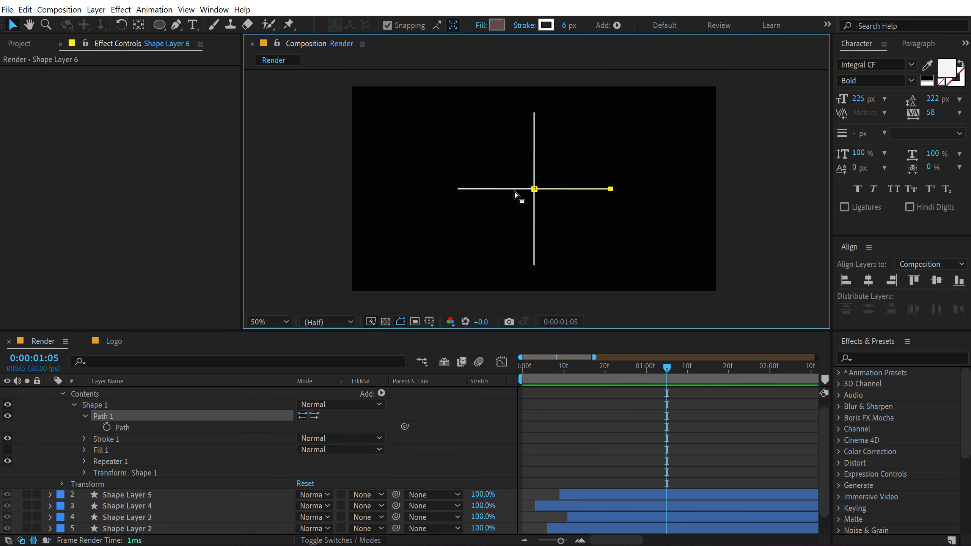
Step: Add Trim Paths to the line shape in Shape Layer 6 and expand its settings
left_click(74, 405)
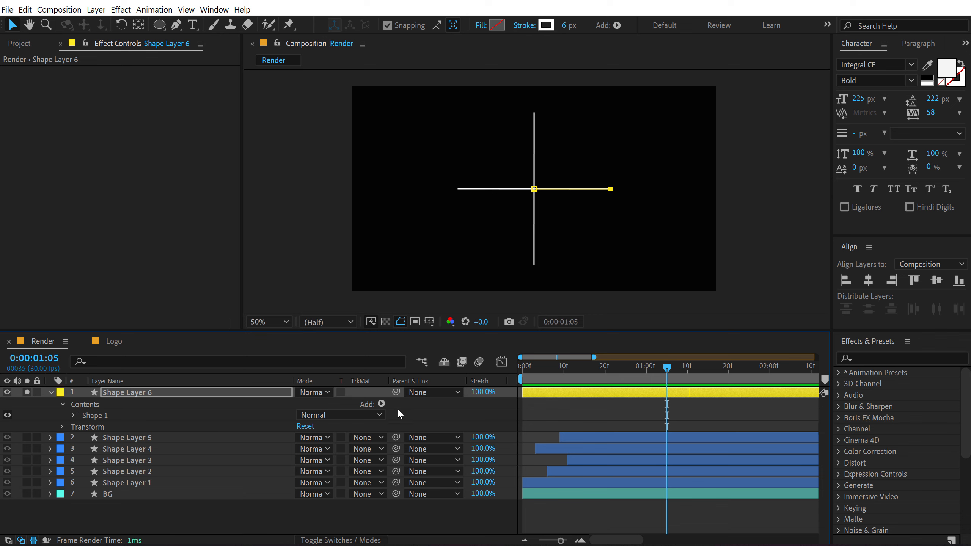
left_click(382, 404)
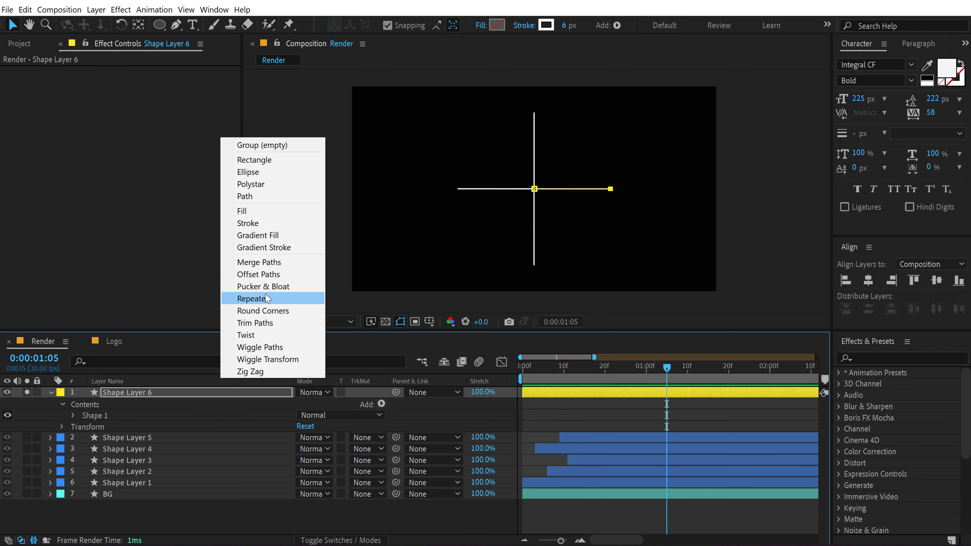
left_click(255, 323)
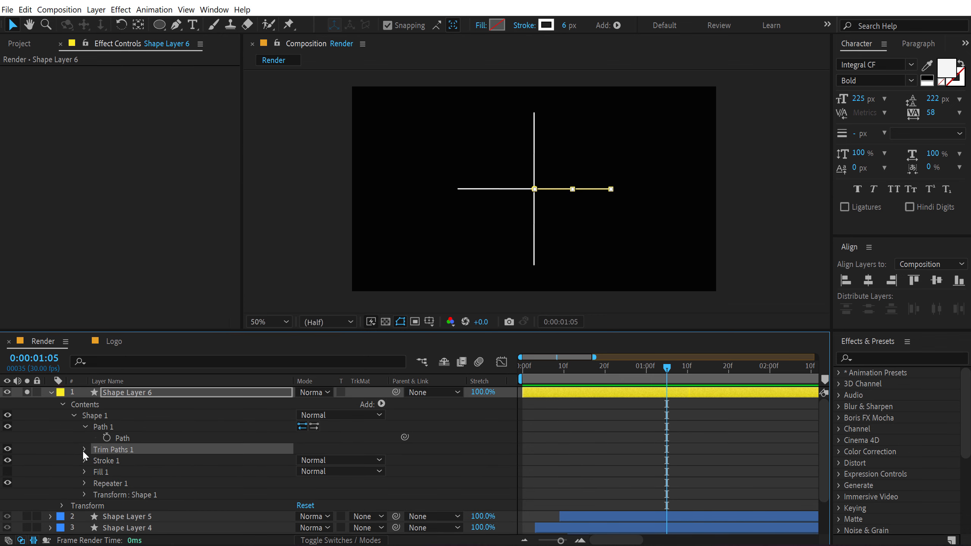
left_click(84, 450)
Step: Keyframe the Trim Paths Start from 100% at frame 0 to 30% at frame 20
left_click(307, 472)
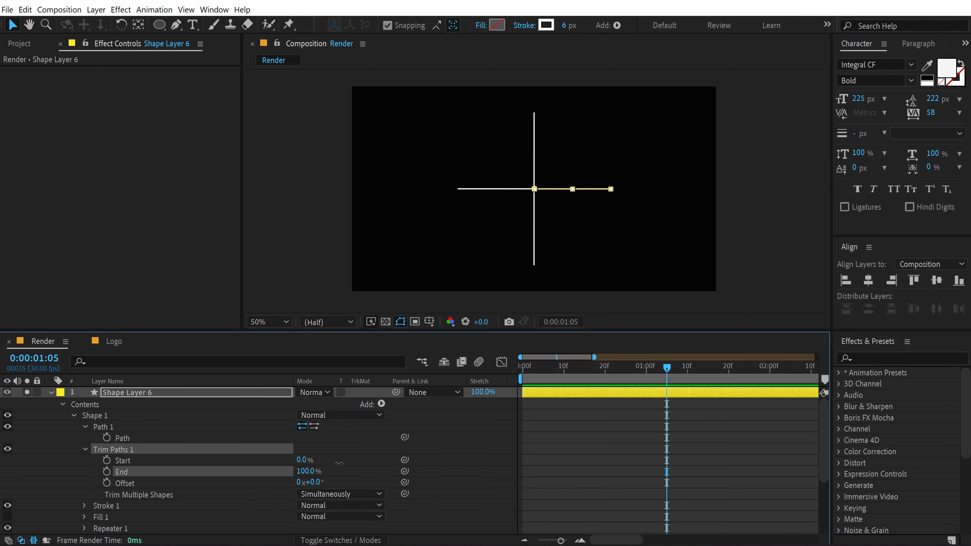
left_click_drag(610, 365, 440, 391)
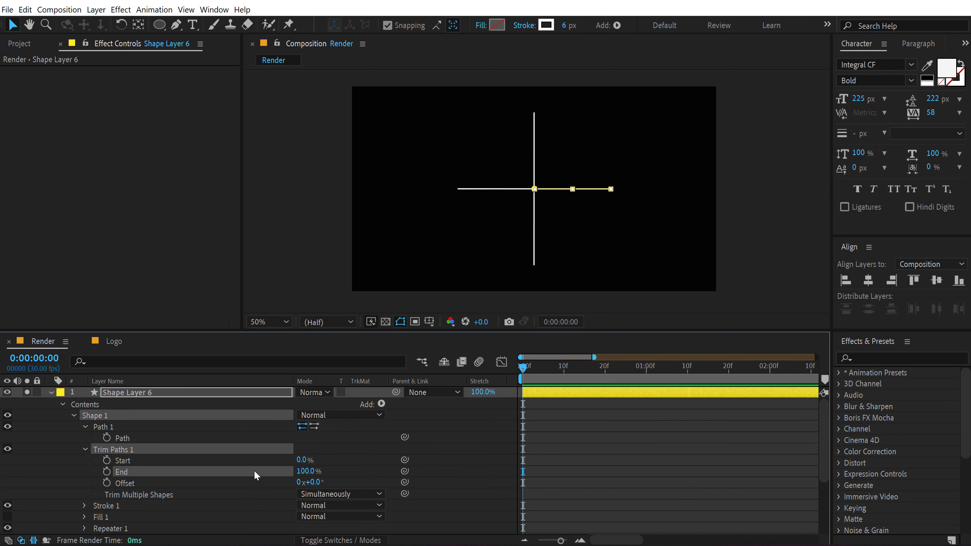
left_click_drag(298, 461, 341, 457)
left_click(118, 461)
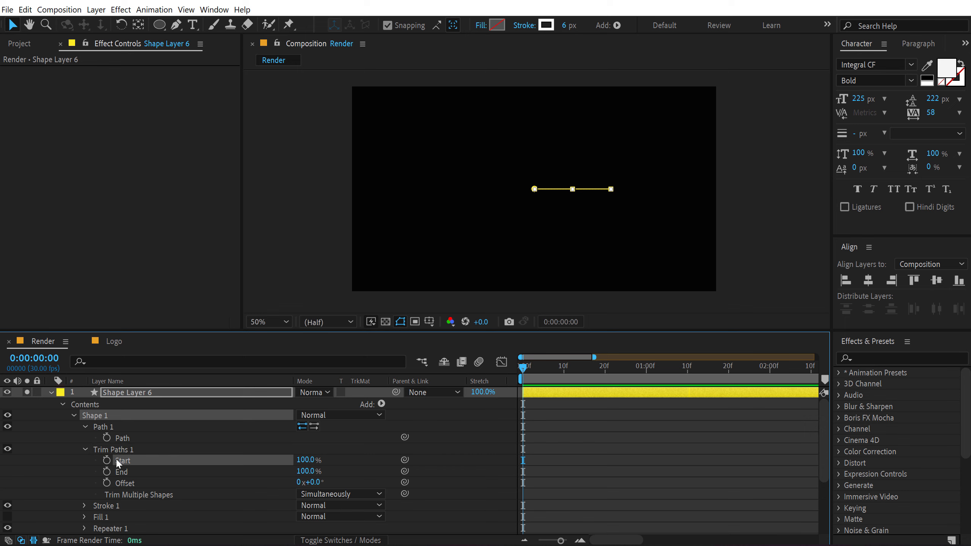
mouse_move(597, 367)
left_mouse_down()
mouse_move(614, 367)
mouse_move(604, 367)
left_mouse_up()
left_click(305, 460)
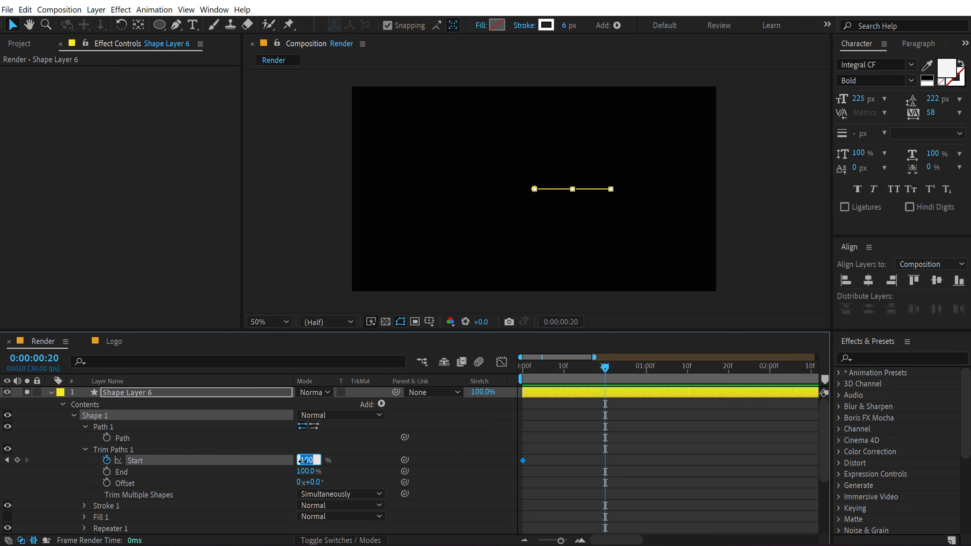
type("30")
left_click(348, 447)
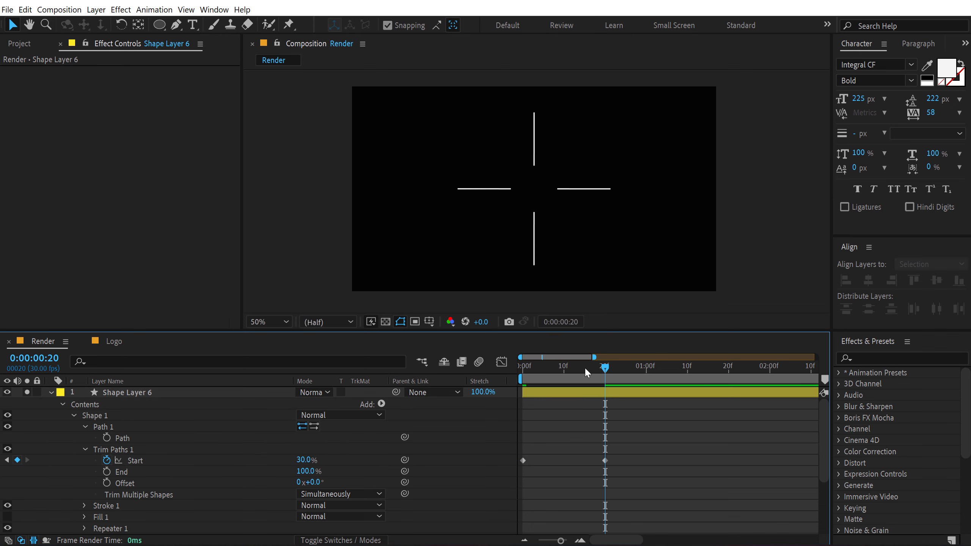
Step: Keyframe the Trim Paths End at 100% on frame 5 and enter a new End value at frame 25
left_click_drag(540, 367, 543, 367)
left_click(106, 471)
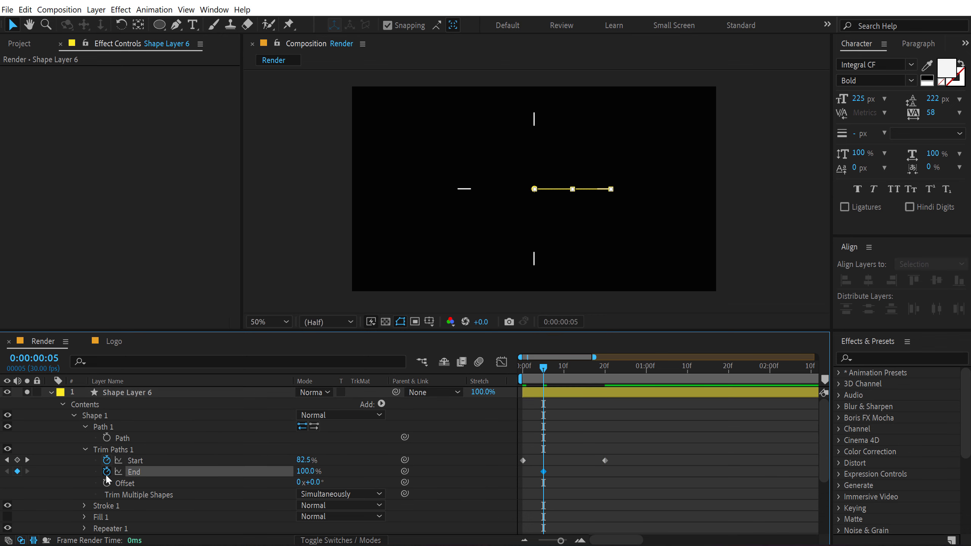
key("space")
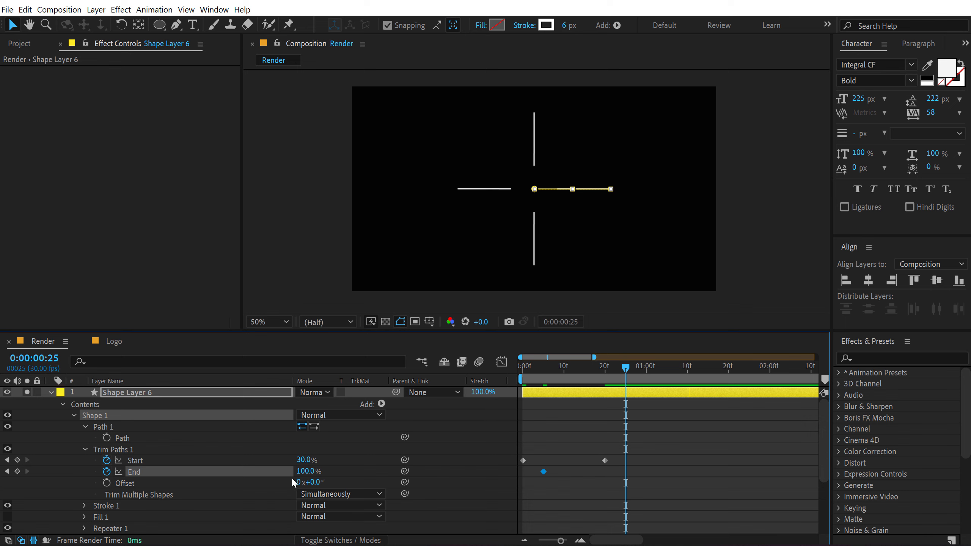
left_click(309, 473)
key("Return")
Step: Preview the trim timing and move both End keyframes to about frames 14 and 34
left_click_drag(528, 370, 559, 390)
left_click_drag(656, 464, 567, 473)
left_click_drag(555, 371, 576, 473)
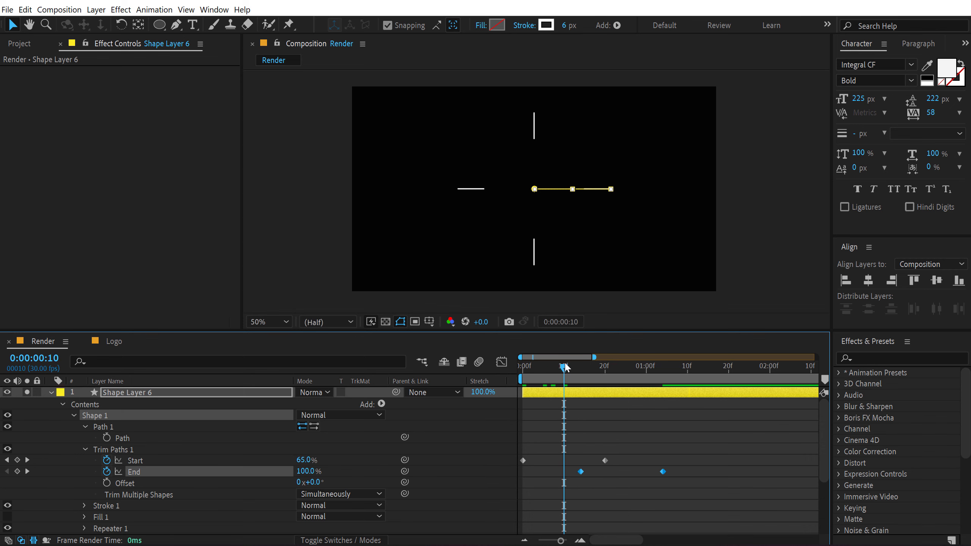
Step: Apply Easy Ease to all Trim Paths Start and End keyframes and show their speed curves in the Graph Editor
left_click_drag(568, 370, 497, 380)
left_click_drag(698, 440, 506, 489)
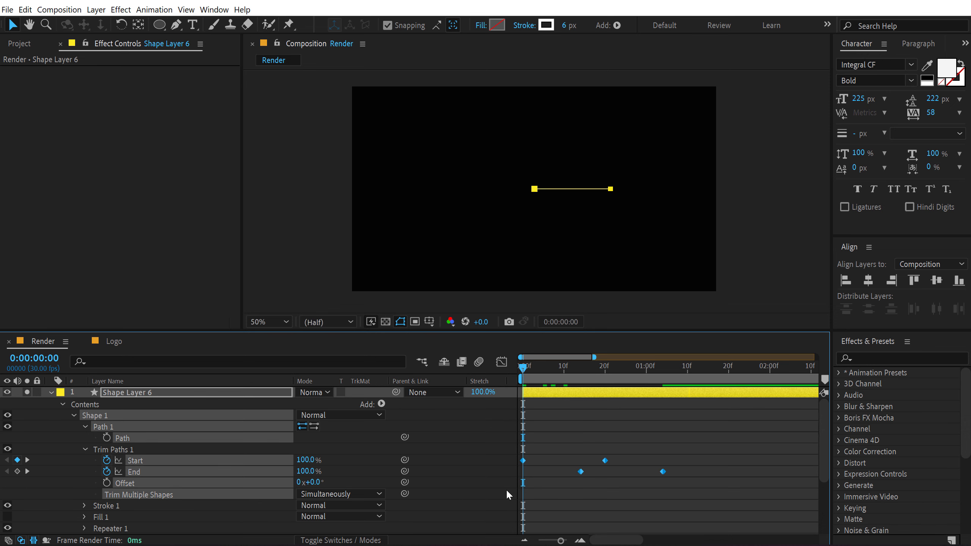
left_click(502, 362)
left_click(608, 527)
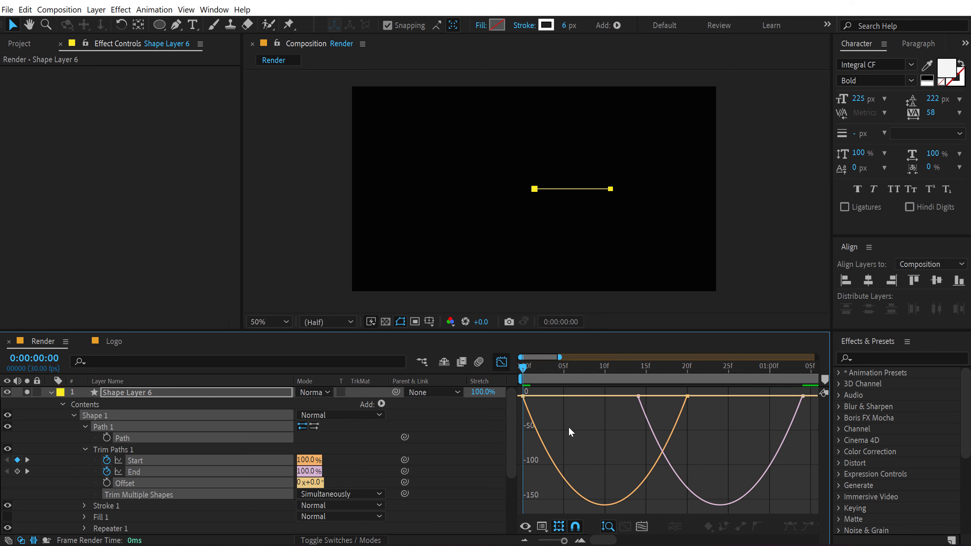
Step: Lengthen the easing influence on the Trim Paths Start and End speed curves into sharp central peaks and check the burst's motion
left_click(531, 398)
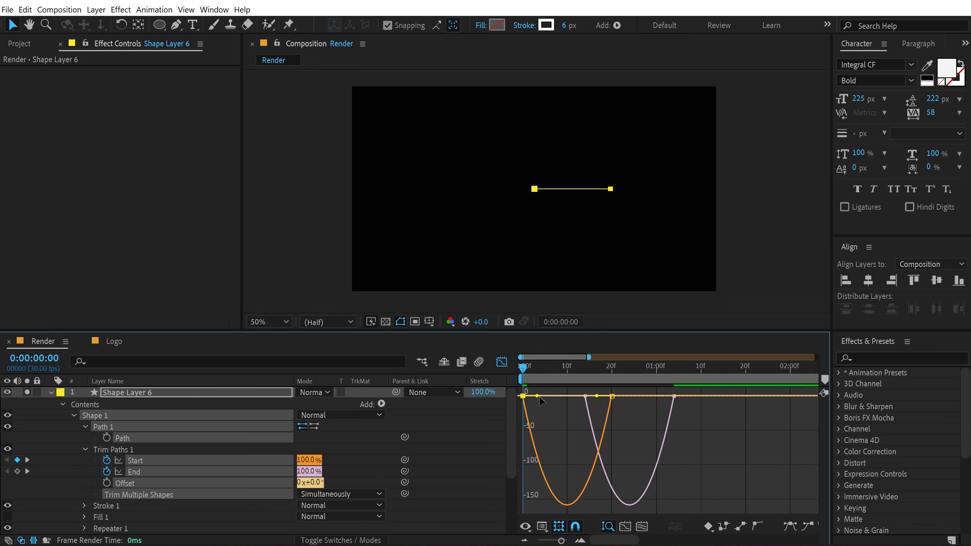
left_click_drag(537, 396, 575, 397)
left_click(671, 396)
left_click_drag(660, 396, 614, 397)
key("space")
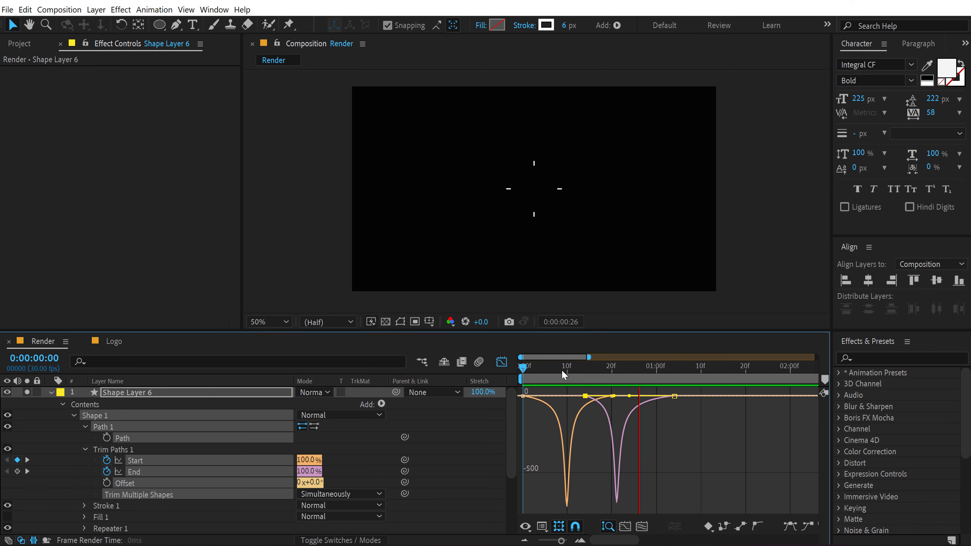
left_click_drag(561, 369, 589, 368)
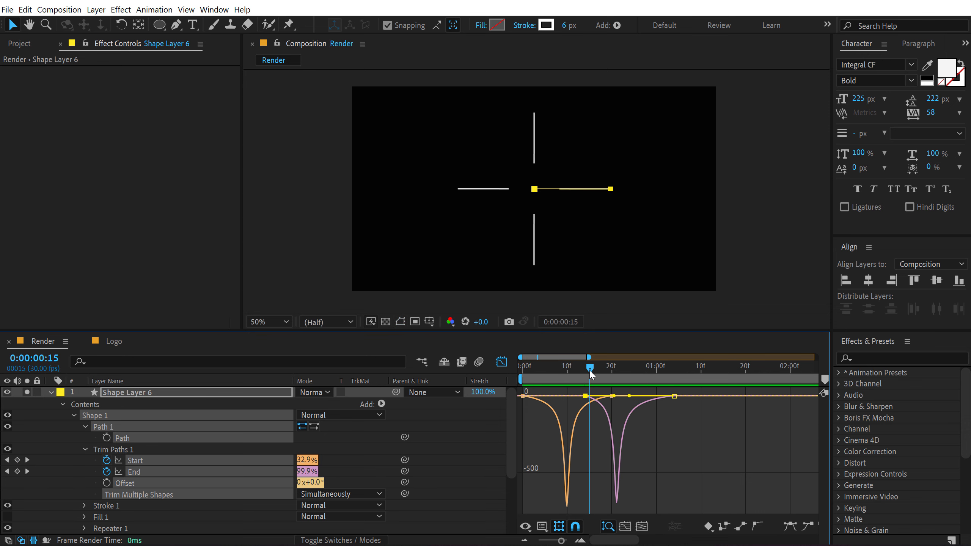
left_click(501, 361)
left_click(632, 470)
key("minus")
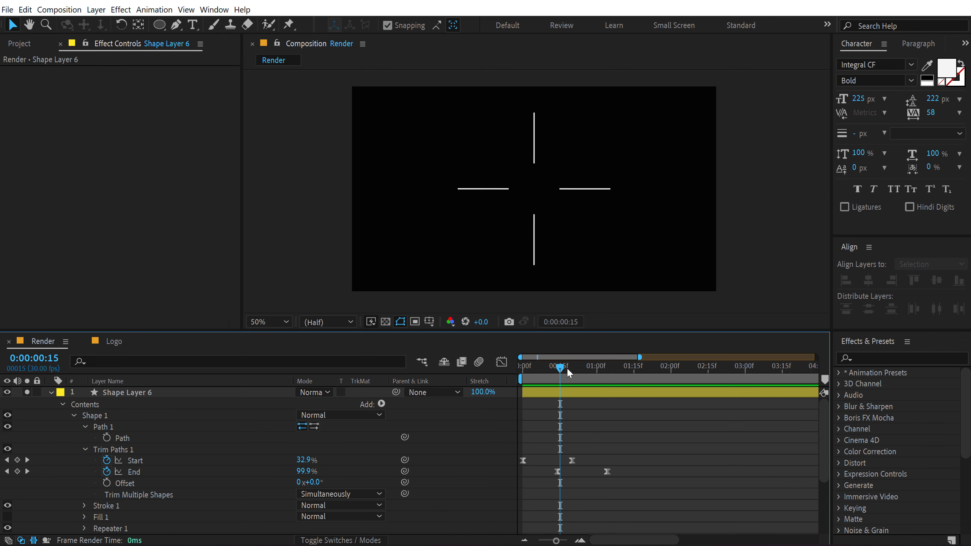
mouse_move(567, 367)
left_mouse_down()
mouse_move(556, 371)
mouse_move(580, 369)
left_mouse_up()
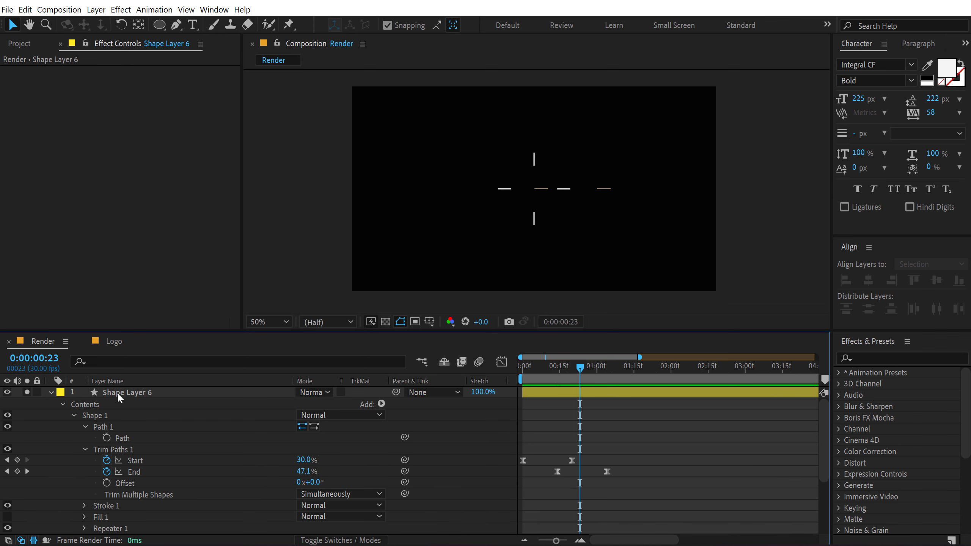
Step: Duplicate Shape Layer 6, show the copy's Rotation and move its anchor point to the line's inner end at the composition centre
left_click(118, 394)
key("ctrl+d")
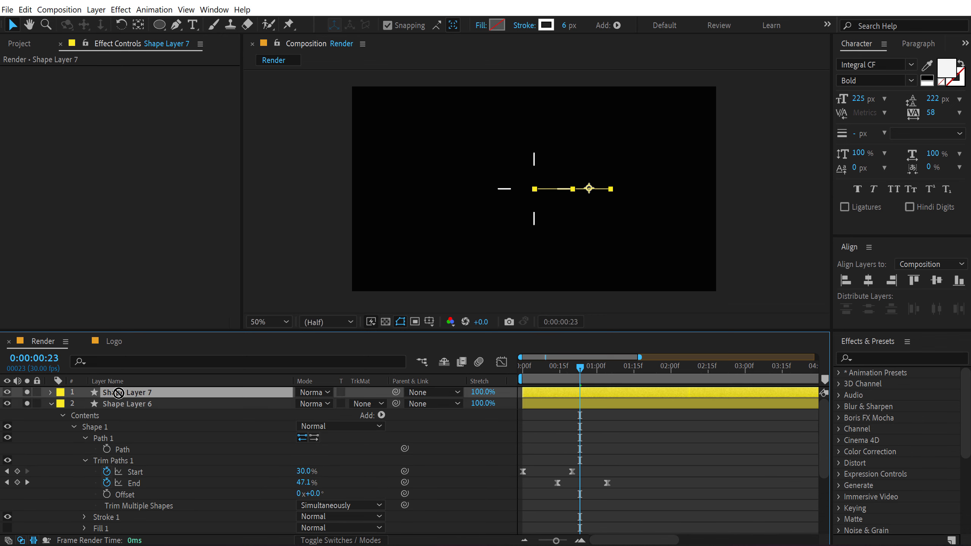
key("r")
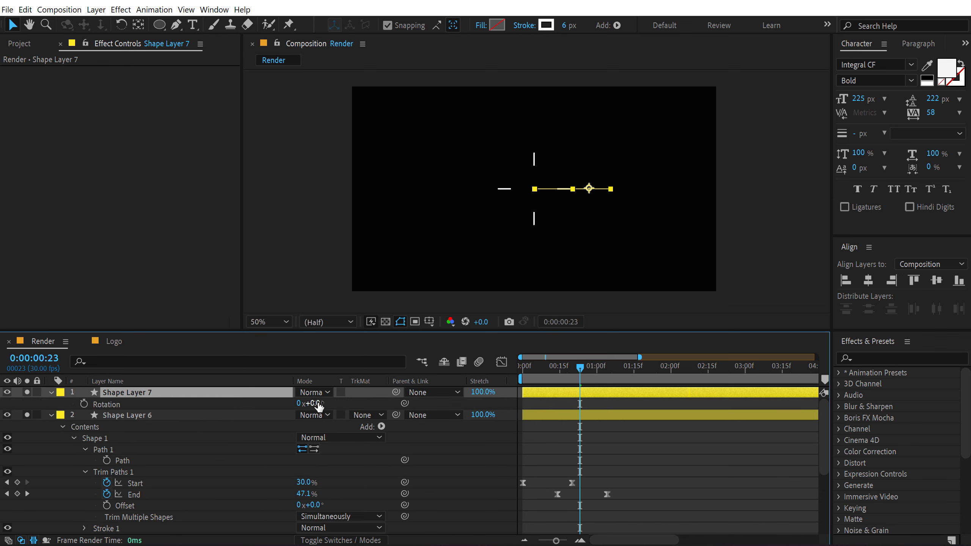
key("space")
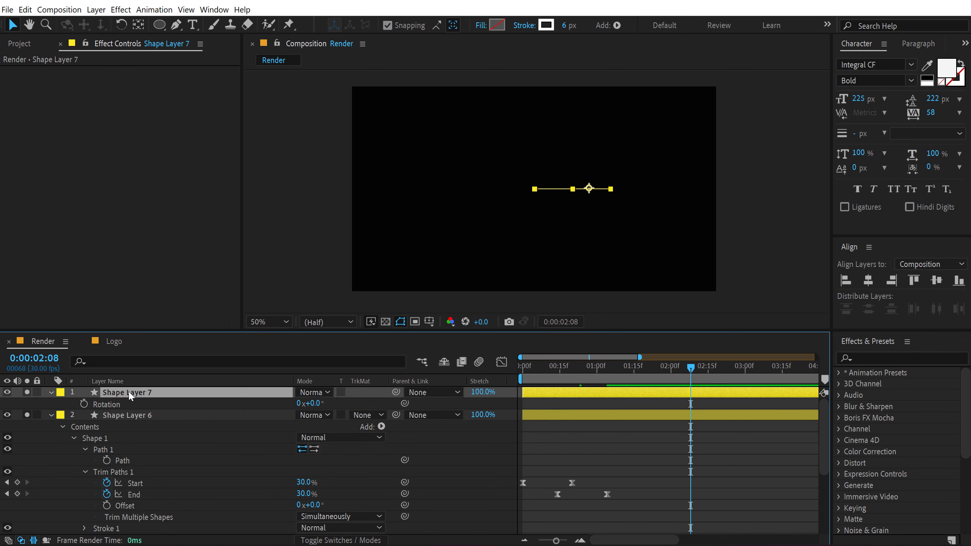
left_click(138, 26)
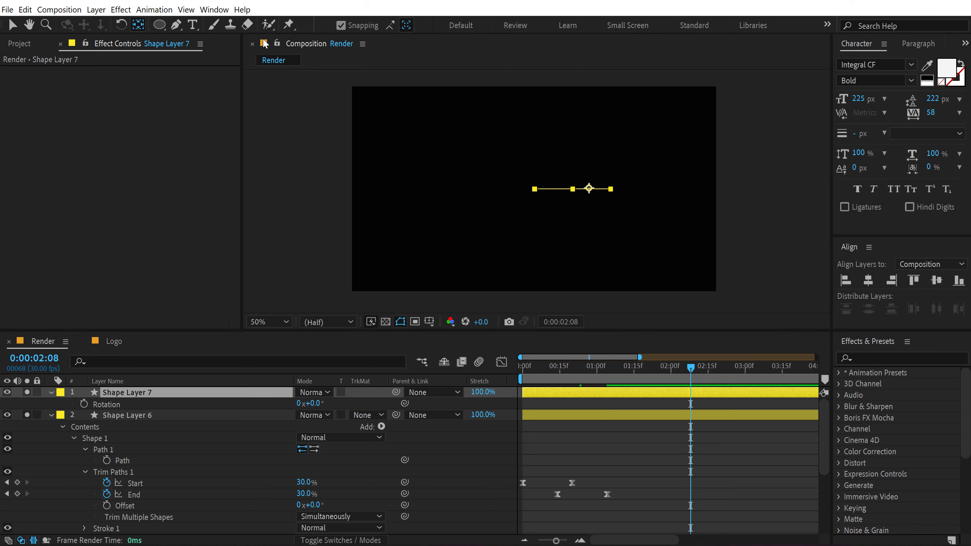
left_click_drag(590, 189, 534, 188)
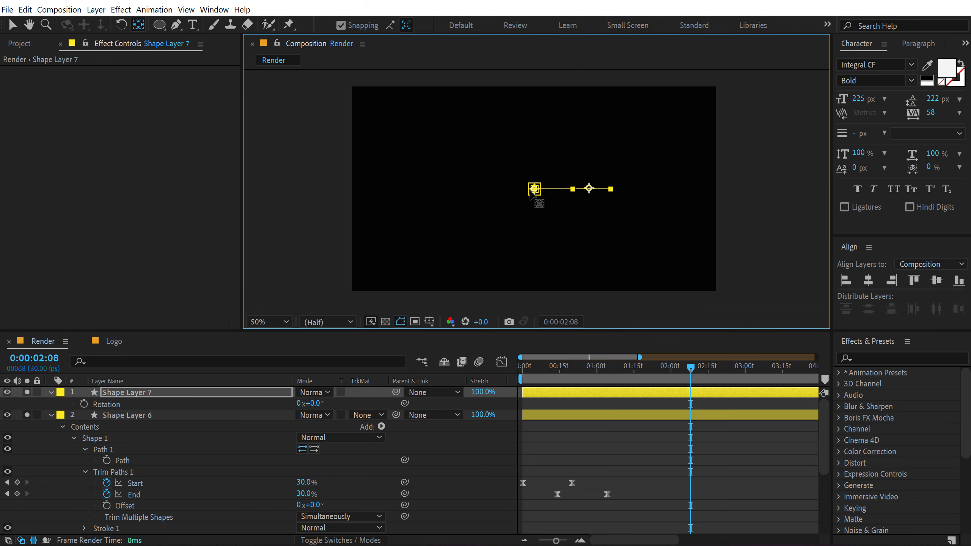
Step: Set the duplicated burst layer's Rotation to 45° so its lines fall between the original ones
left_click_drag(321, 407, 329, 407)
left_click(324, 405)
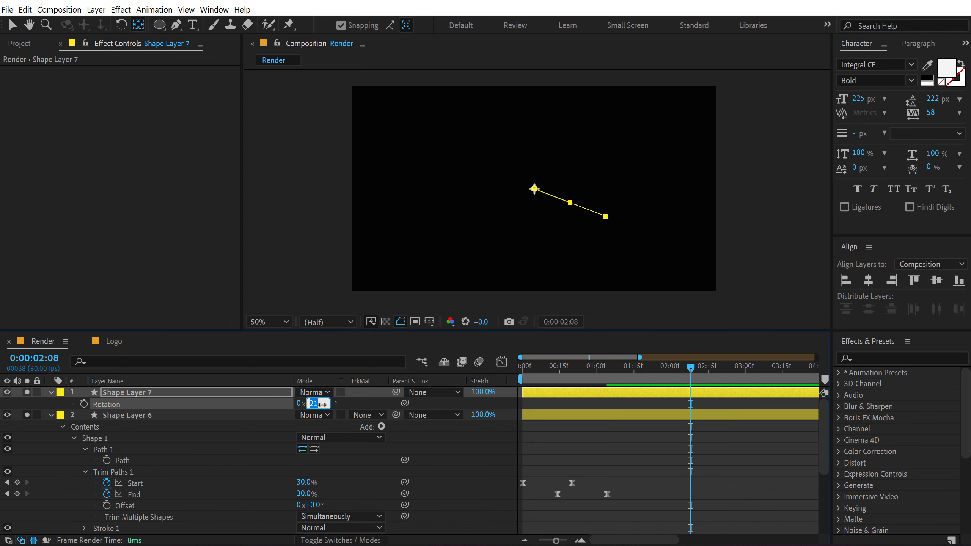
type("45")
left_click(512, 475)
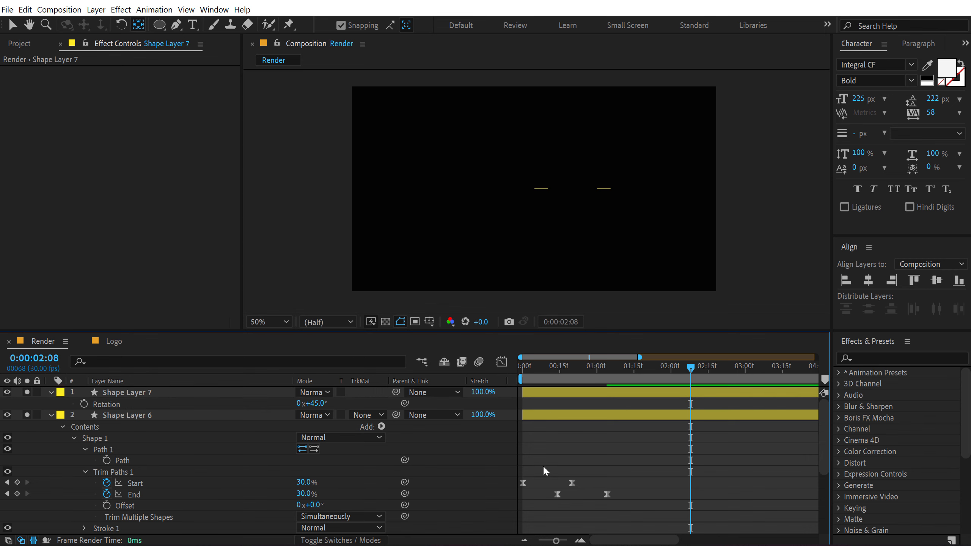
Step: Unsolo both burst layers and delay the rotated Shape Layer 7 by about 5 frames
left_click(27, 392)
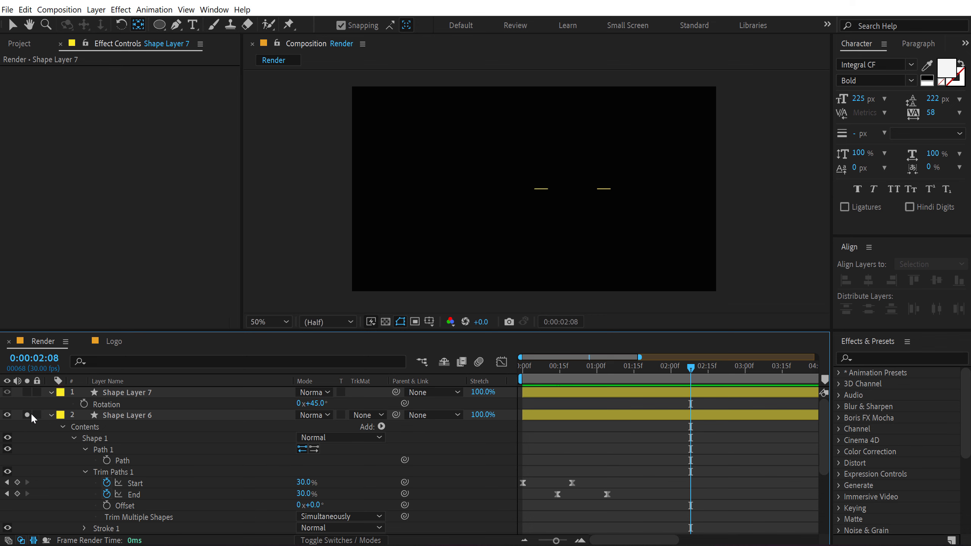
left_click(27, 415)
mouse_move(547, 367)
left_mouse_down()
mouse_move(573, 368)
mouse_move(556, 371)
left_mouse_up()
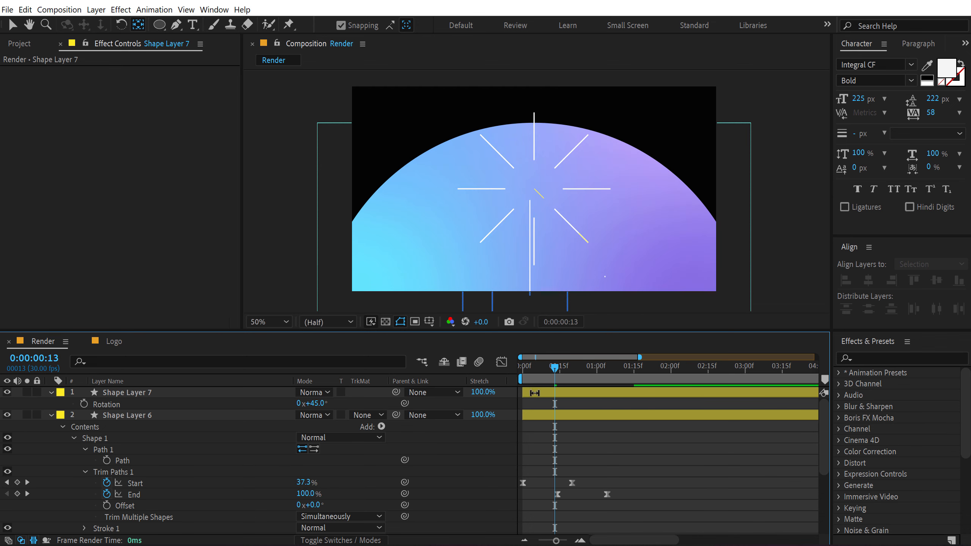
key("v")
left_click(549, 392)
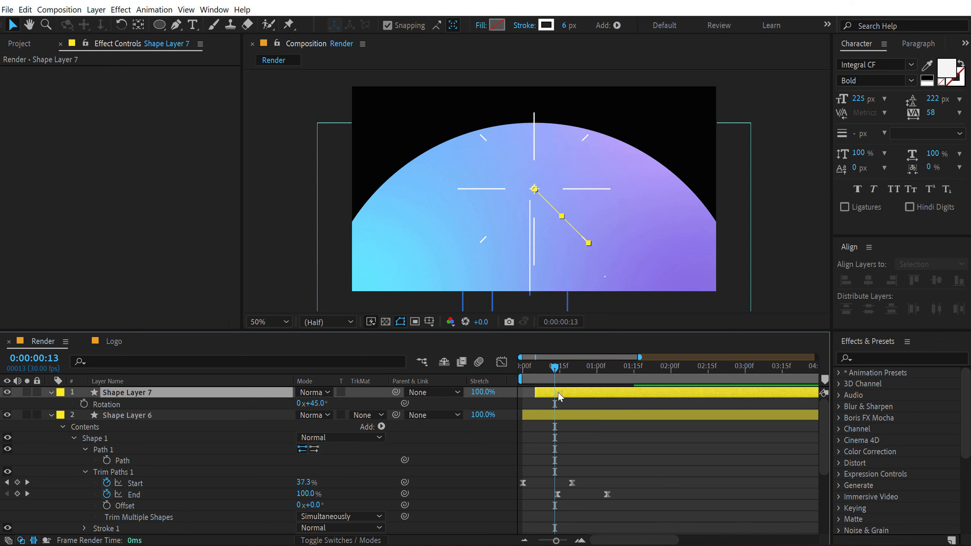
mouse_move(560, 380)
left_mouse_down()
mouse_move(622, 370)
mouse_move(558, 379)
mouse_move(555, 388)
mouse_move(572, 385)
left_mouse_up()
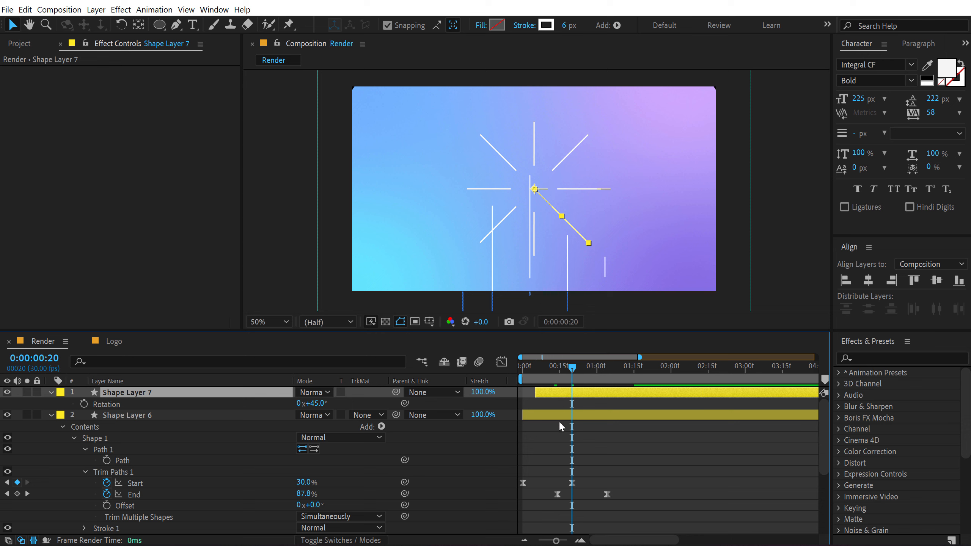
Step: Shift both burst layers together so Shape Layer 6 starts at about 1 second 4 frames, and preview the sequence
left_click(547, 417, "shift")
scroll(542, 400, "down", 1)
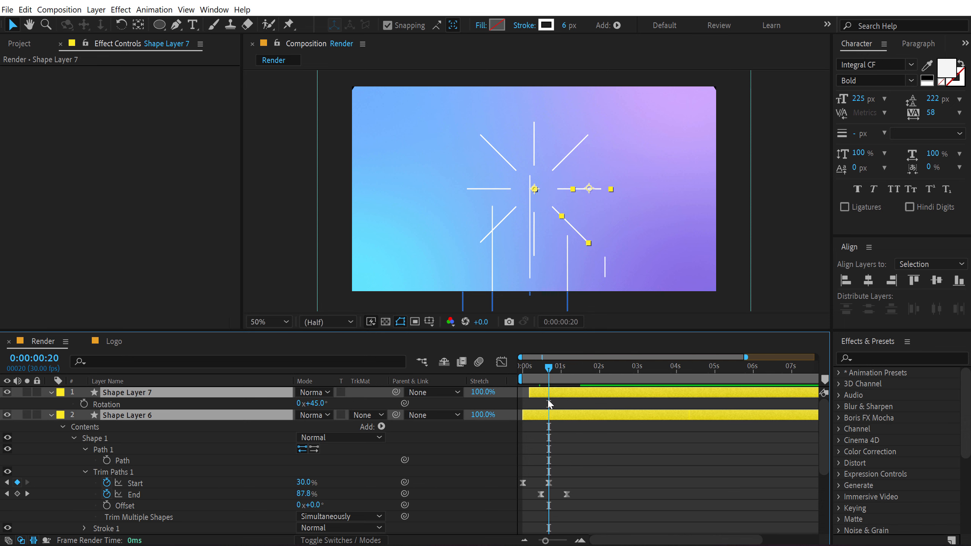
left_click_drag(561, 380, 592, 396)
left_click(536, 368)
key("space")
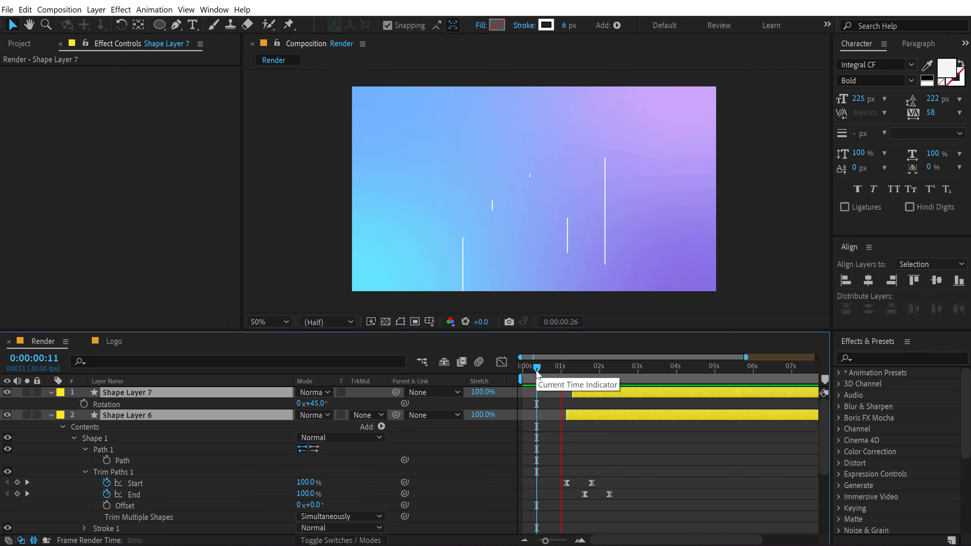
key("space")
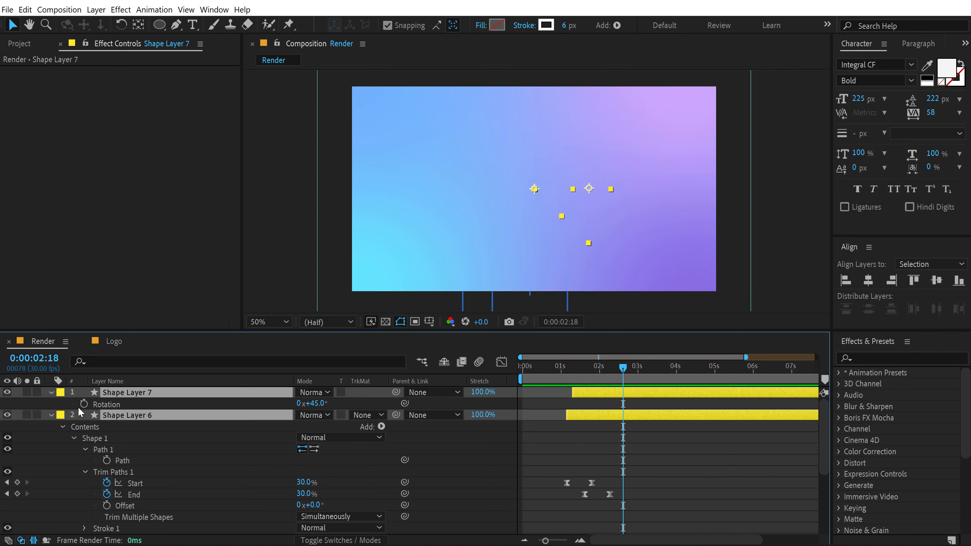
Step: Collapse the burst layers' properties, add the Logo composition as the top layer of Render and enable Collapse Transformations on it
left_click(50, 393)
left_click(50, 404)
left_click(131, 488)
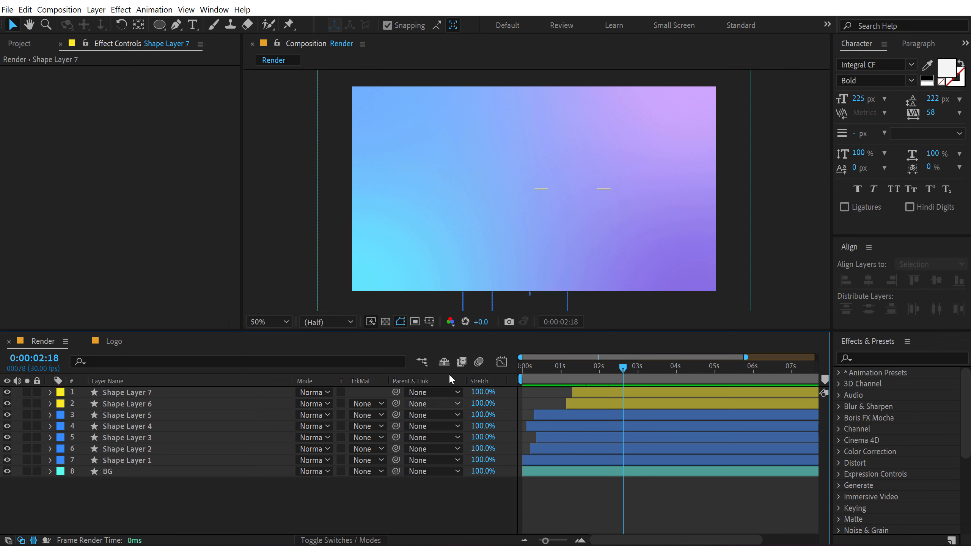
left_click(31, 45)
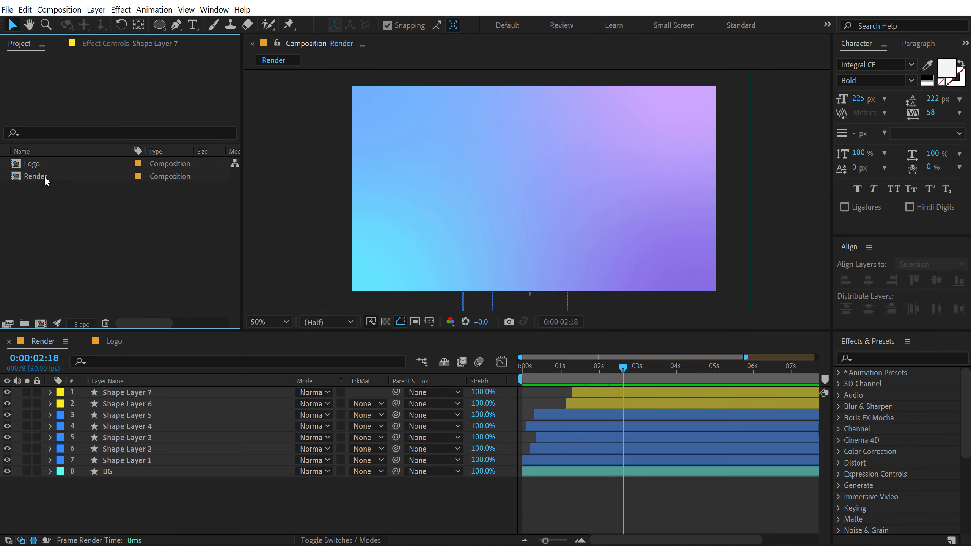
left_click_drag(33, 164, 161, 387)
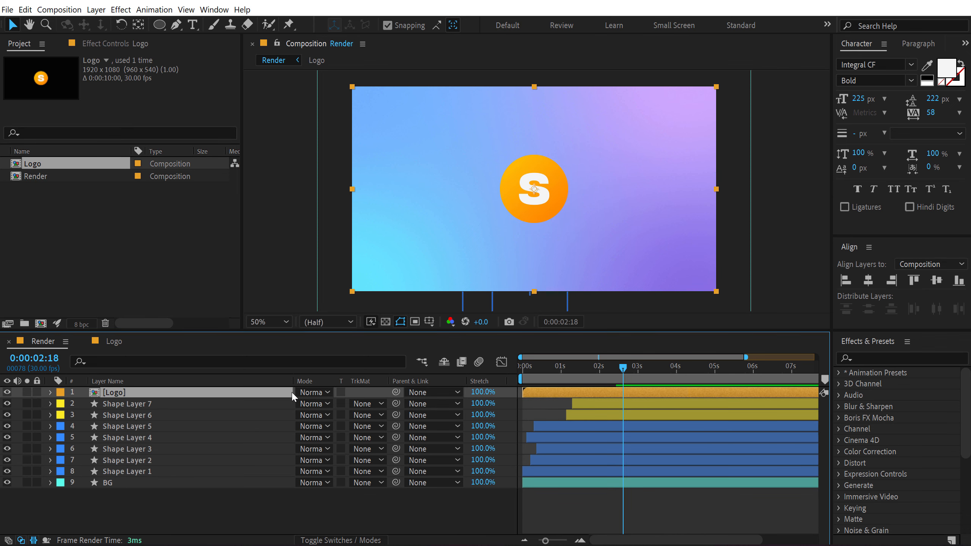
left_click(342, 539)
left_click(311, 395)
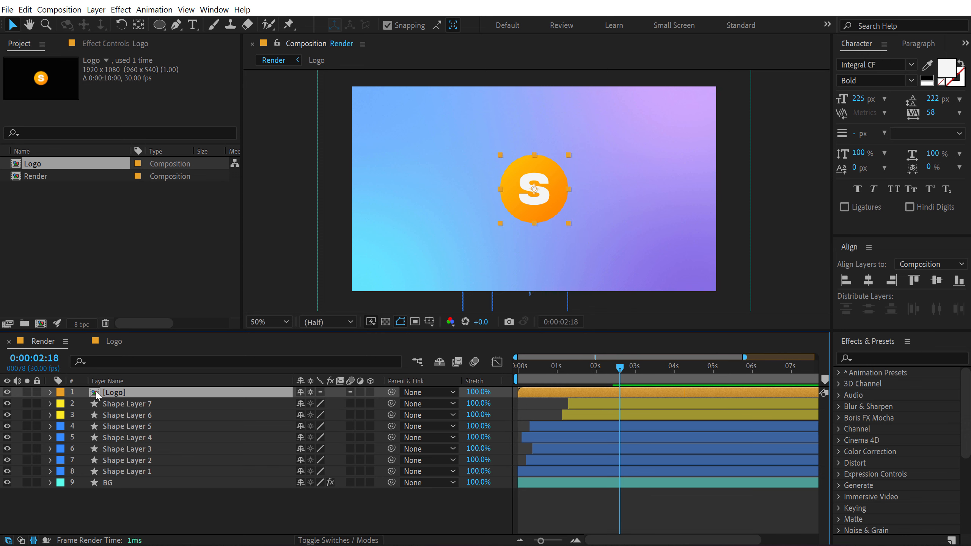
Step: Set the Logo layer's Scale to 70%
key("s")
left_click(336, 404)
type("70")
key("Return")
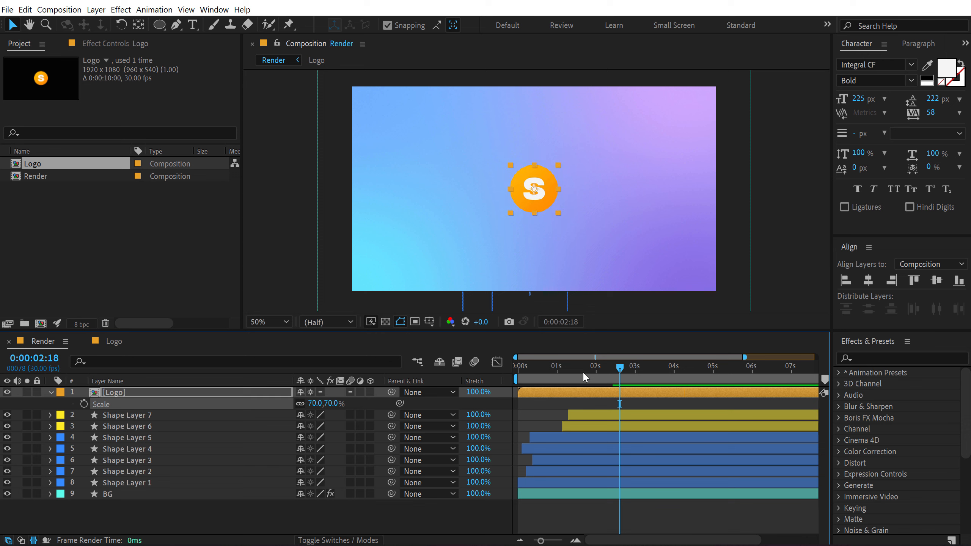
Step: Keyframe the Logo layer's Position at 960, 540 on 1 second and 960, 1243 on frame 0
left_click_drag(584, 374, 558, 378)
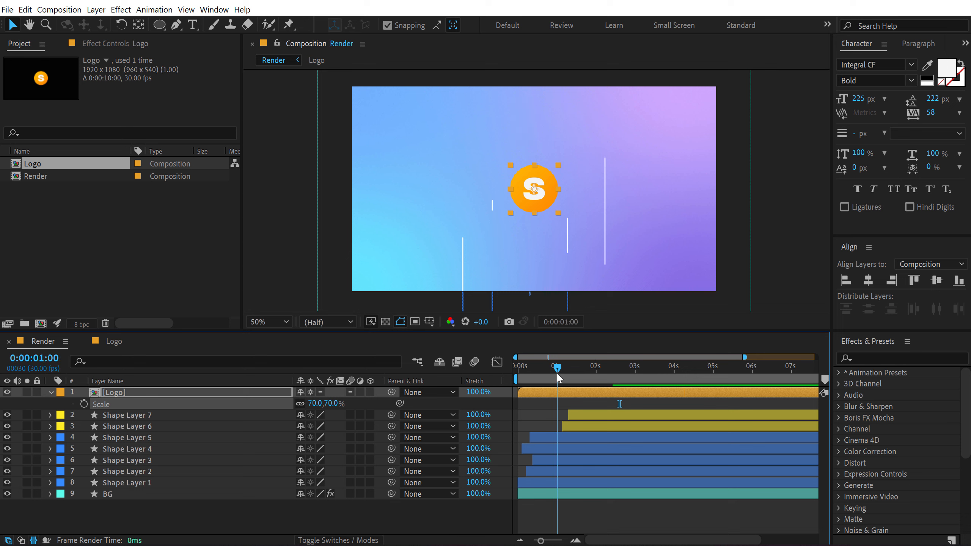
left_click(141, 396)
key("p")
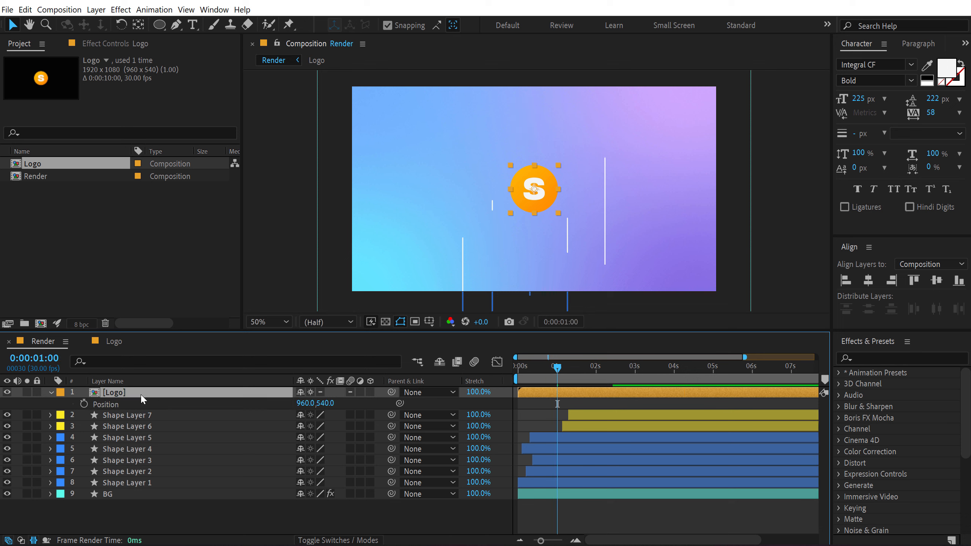
left_click(84, 404)
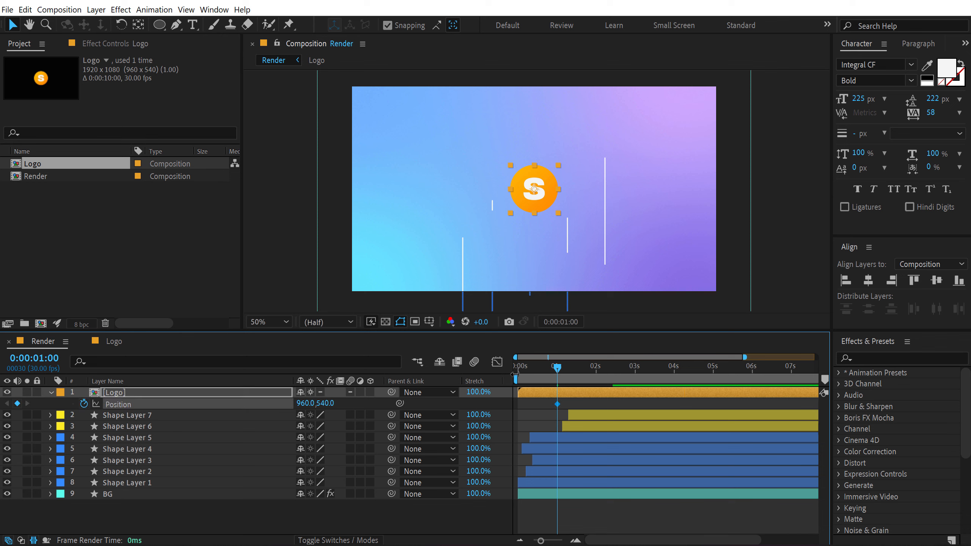
left_click_drag(557, 368, 509, 375)
left_click_drag(322, 405, 828, 360)
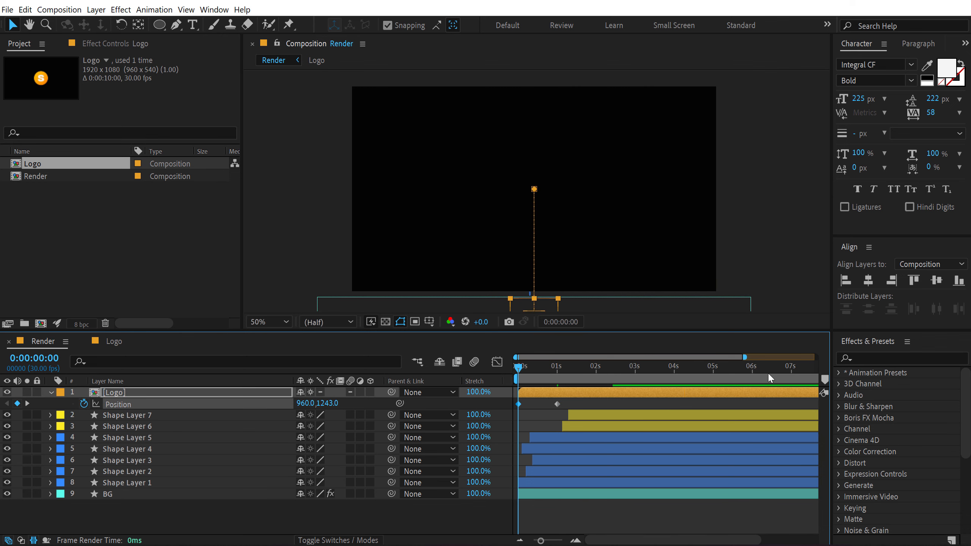
Step: Show the BG layer's Position keyframes and apply Easy Ease to the Logo's Position keyframes
left_click_drag(566, 401, 508, 407)
left_click(114, 496)
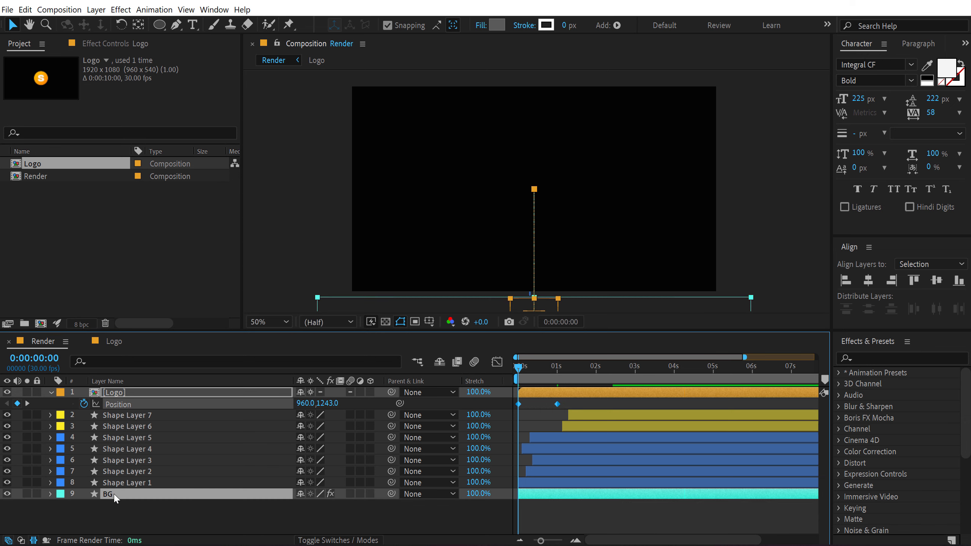
key("p")
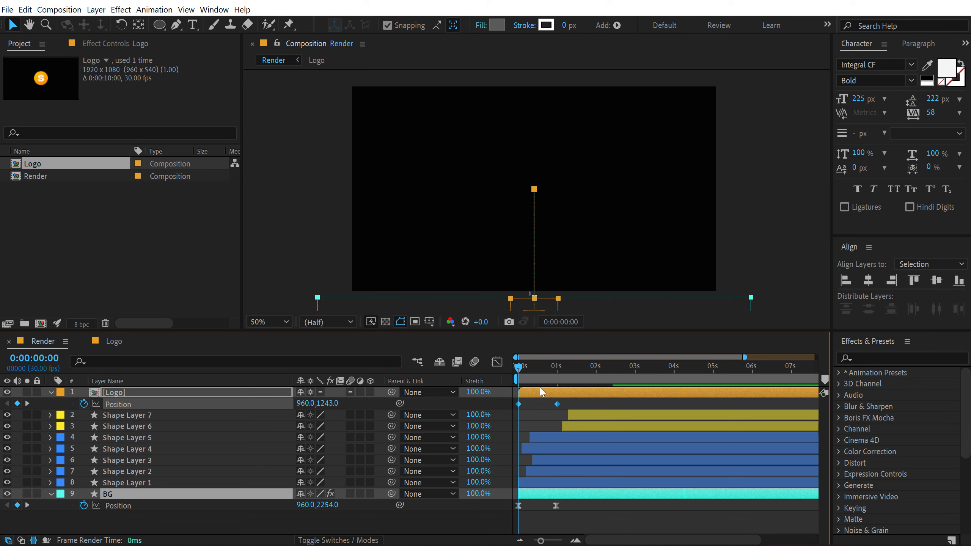
left_click_drag(583, 400, 504, 511)
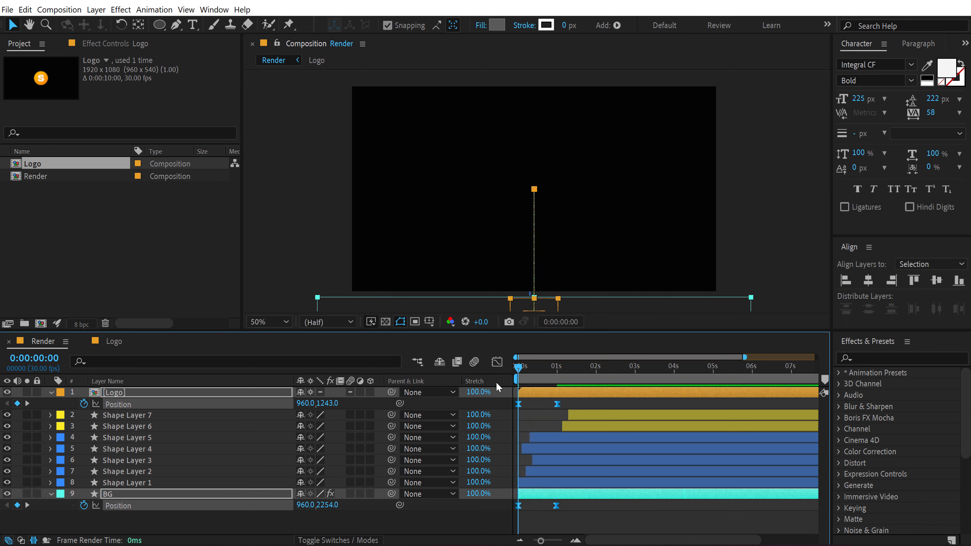
Step: Lengthen the easing influence on the Logo and BG Position speed curves in the Graph Editor to form sharp central peaks
left_click(496, 362)
scroll(535, 446, "up", 2)
left_click_drag(608, 540, 593, 540)
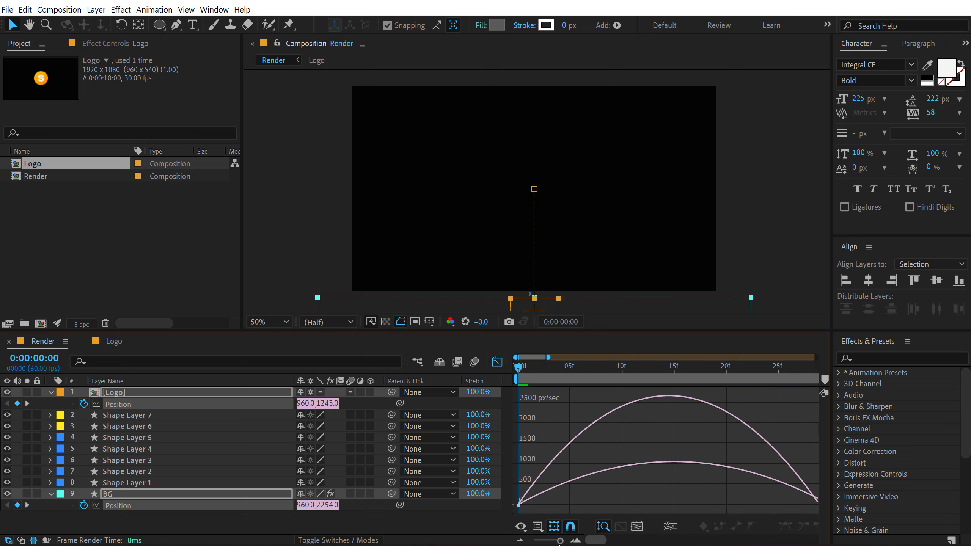
scroll(554, 449, "down", 1)
left_click_drag(560, 502, 483, 510)
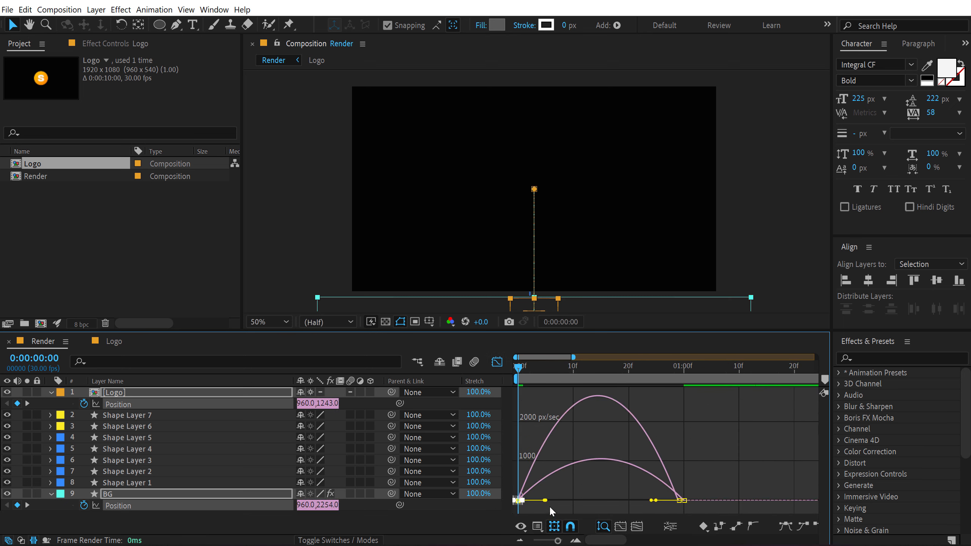
left_click_drag(545, 500, 628, 499)
mouse_move(699, 488)
left_mouse_down()
mouse_move(663, 510)
mouse_move(607, 502)
left_mouse_up()
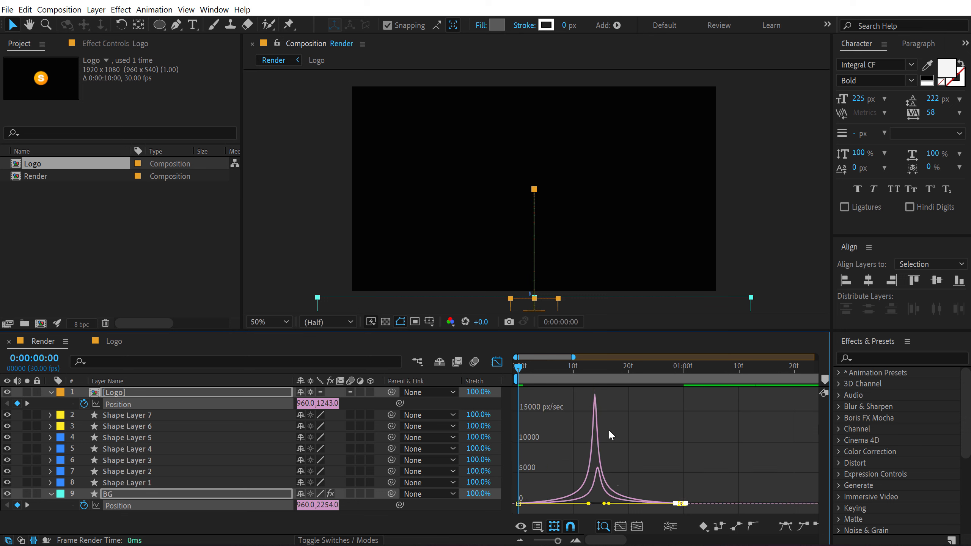
Step: Preview the Logo and BG rising together and return from the Graph Editor to the layer bars
key("space")
key("space")
left_click(497, 362)
left_click(567, 413)
scroll(564, 403, "down", 3)
key("space")
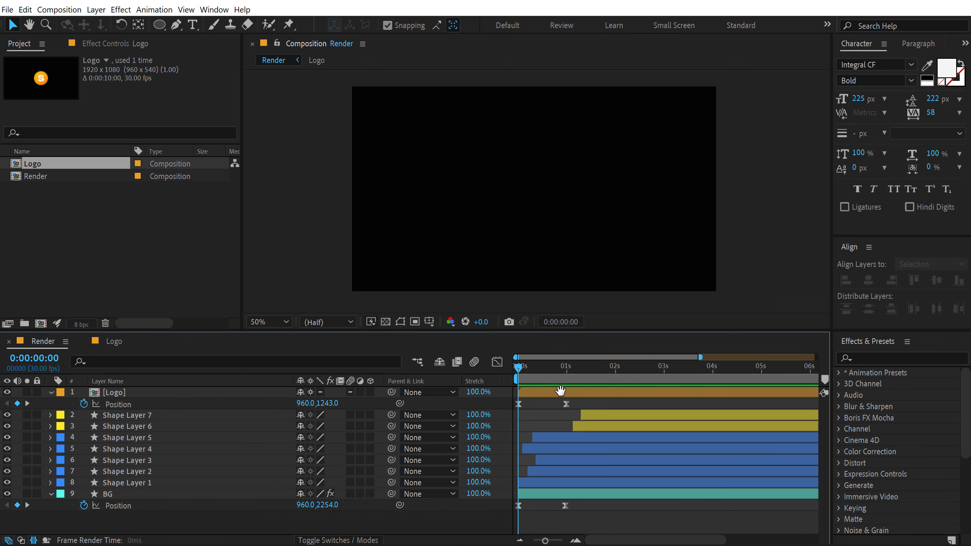
Step: Keyframe the Logo layer's Scale at 70% on 0:00:01:18 and at 90% on 0:00:02:07
left_click_drag(544, 370, 598, 375)
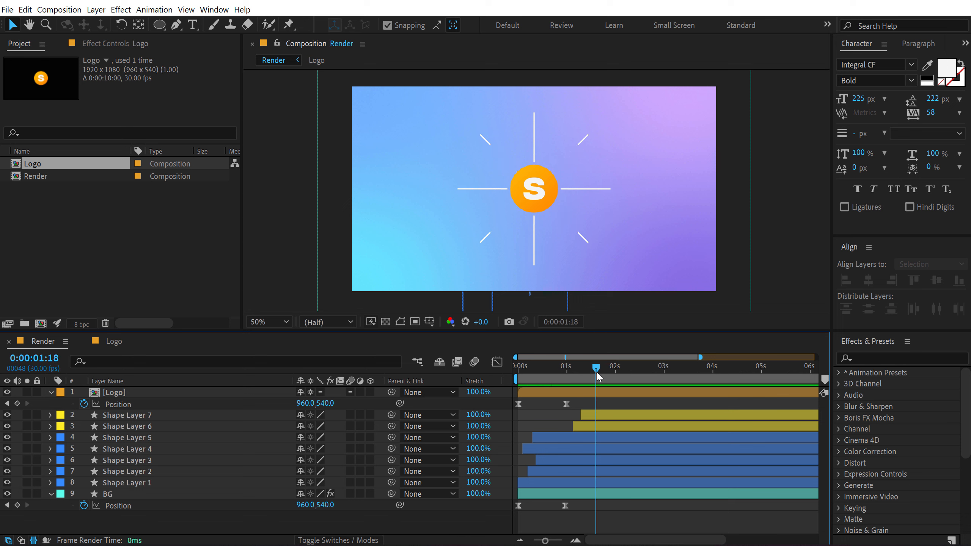
left_click(566, 391)
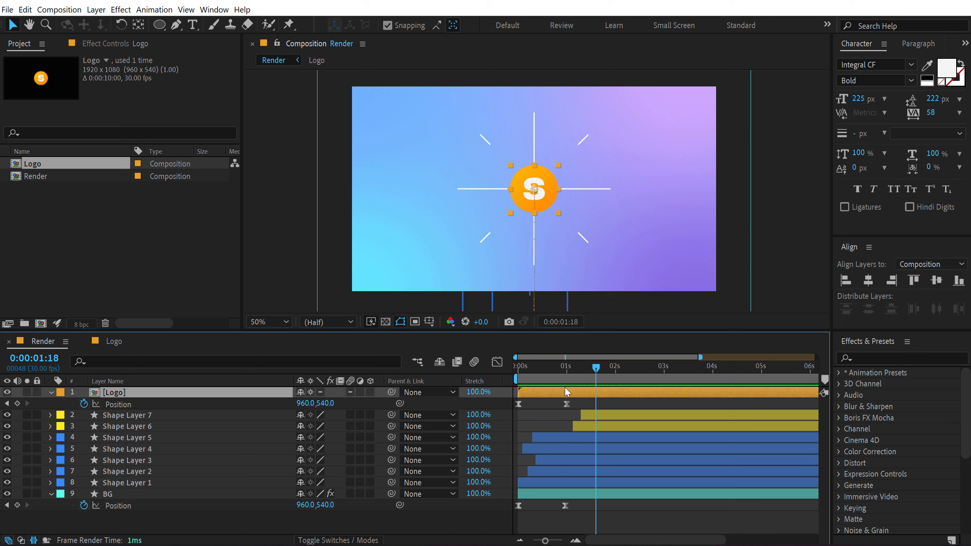
key("s")
left_click(84, 405)
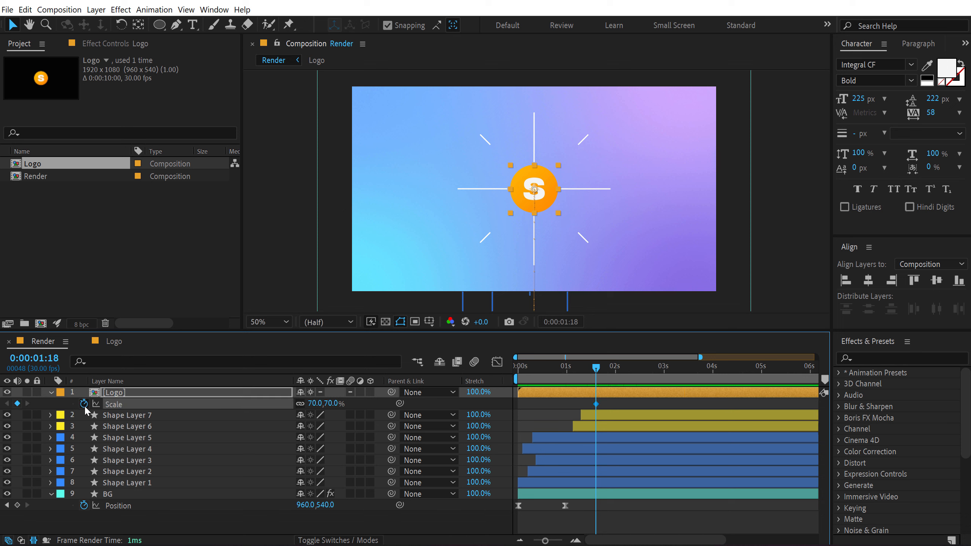
left_click_drag(604, 366, 628, 372)
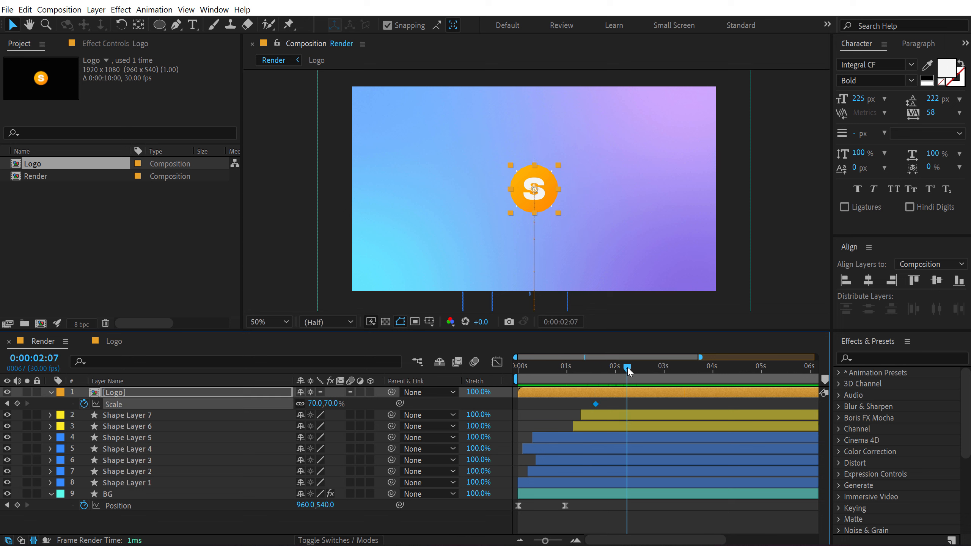
left_click(331, 404)
key("Return")
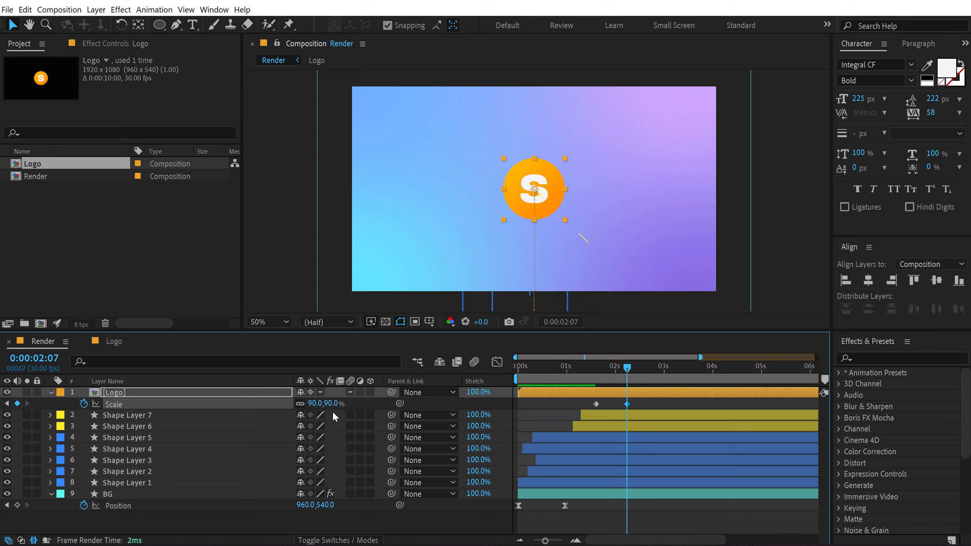
scroll(572, 416, "up", 1)
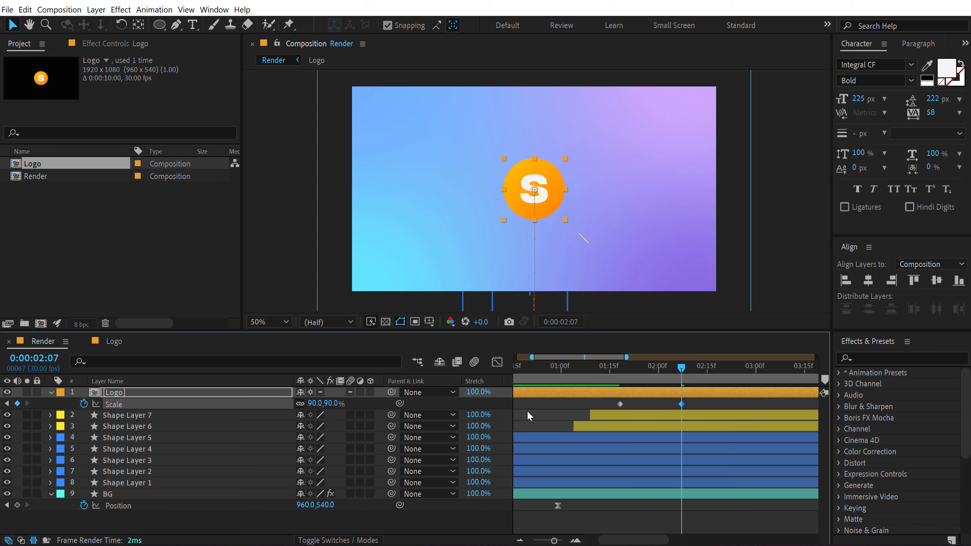
scroll(570, 408, "down", 1)
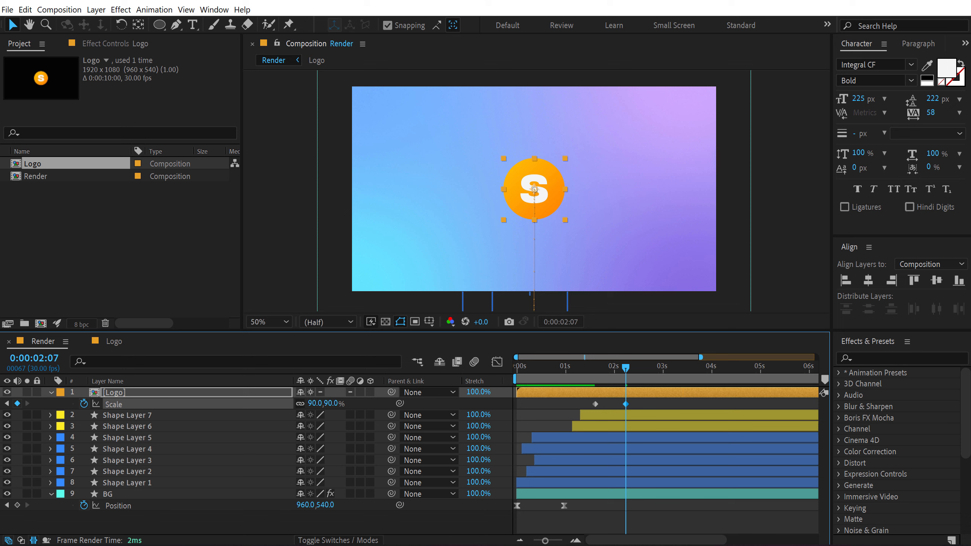
left_click(268, 518)
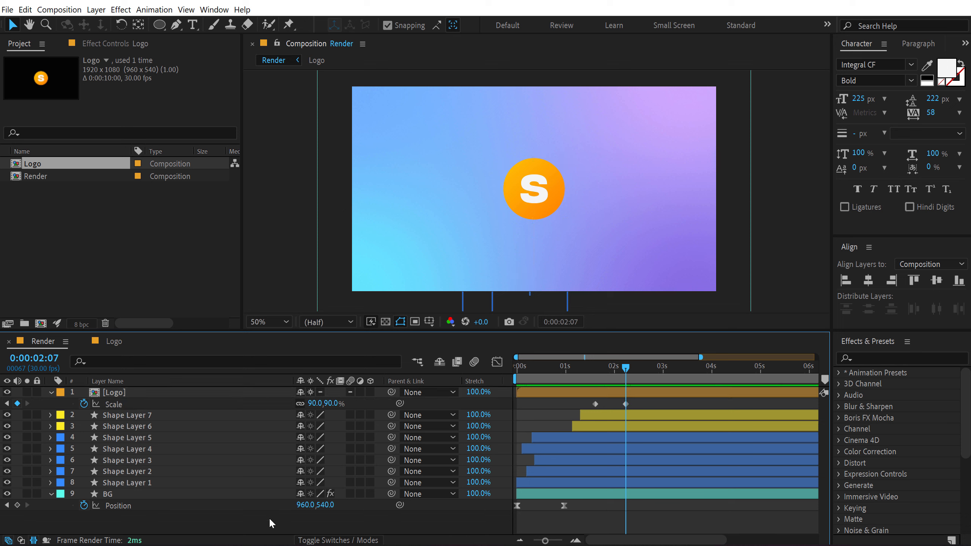
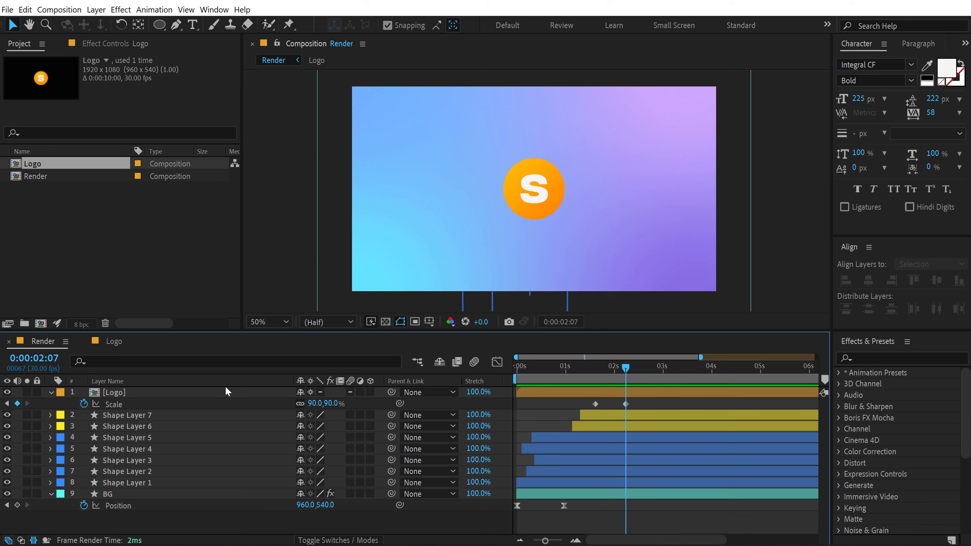
Step: Paste the bounce expression with freq = 3 and decay = 5 onto the Logo's Scale and preview it from 0:00:01:17
left_click(84, 404, "alt")
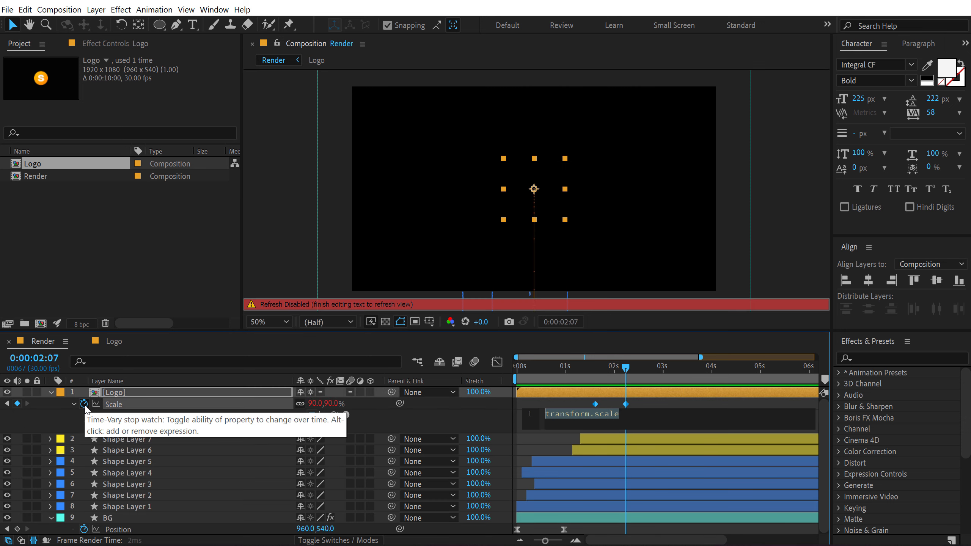
key("ctrl+v")
left_click(555, 439)
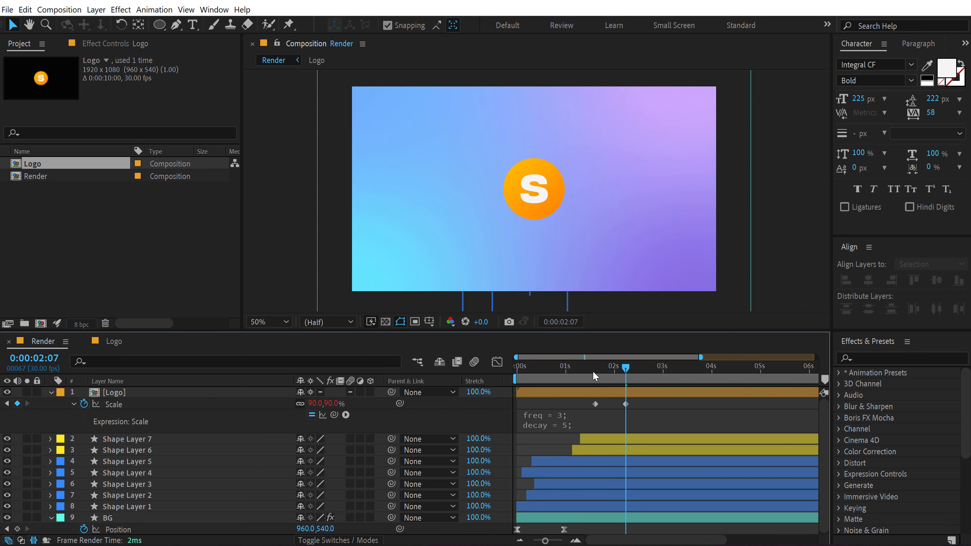
left_click(592, 371)
key("space")
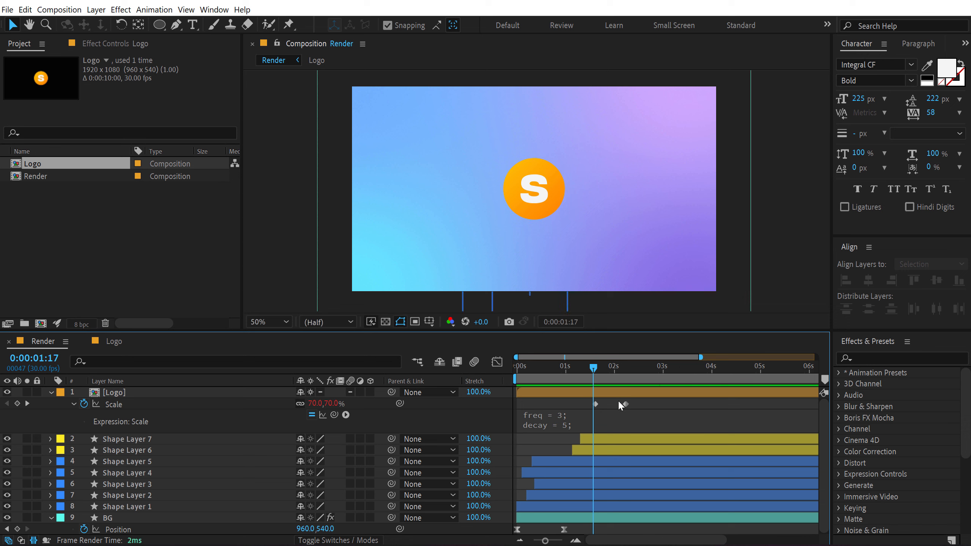
Step: Retime the Logo's two Scale keyframes to 0:00:01:18 and 0:00:01:22, previewing the bounce between adjustments
scroll(620, 416, "up", 1)
left_click_drag(631, 404, 592, 404)
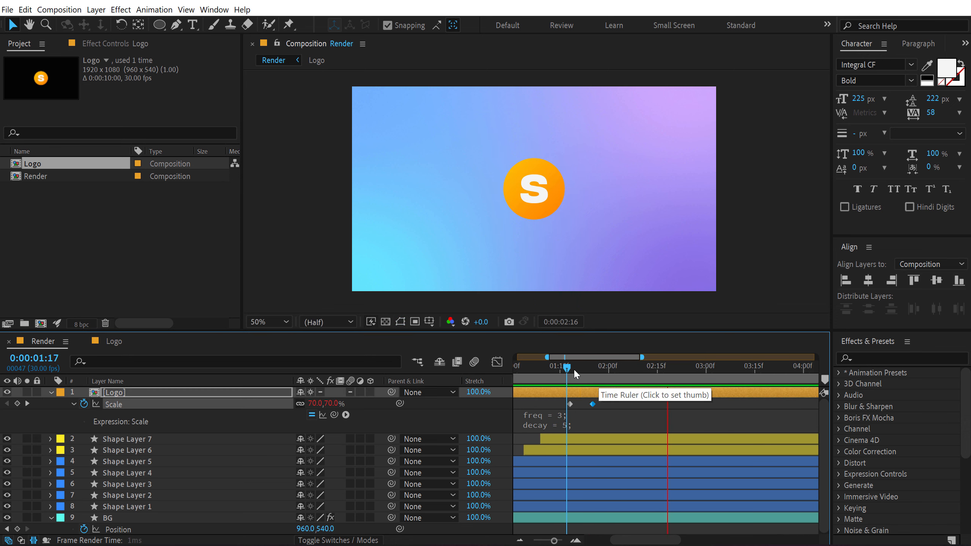
left_click(551, 371)
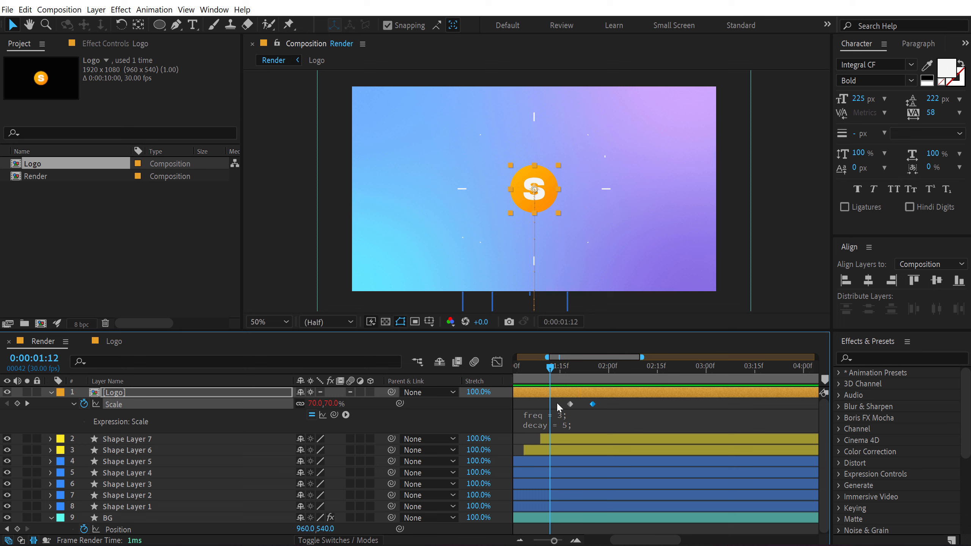
mouse_move(570, 404)
left_mouse_down()
mouse_move(553, 404)
mouse_move(565, 406)
left_mouse_up()
key("space")
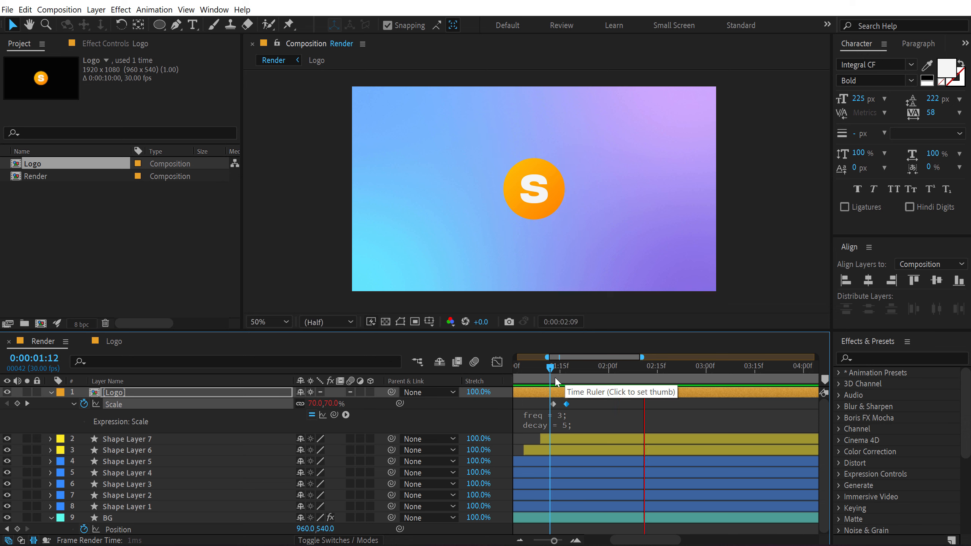
left_click(531, 382)
key("space")
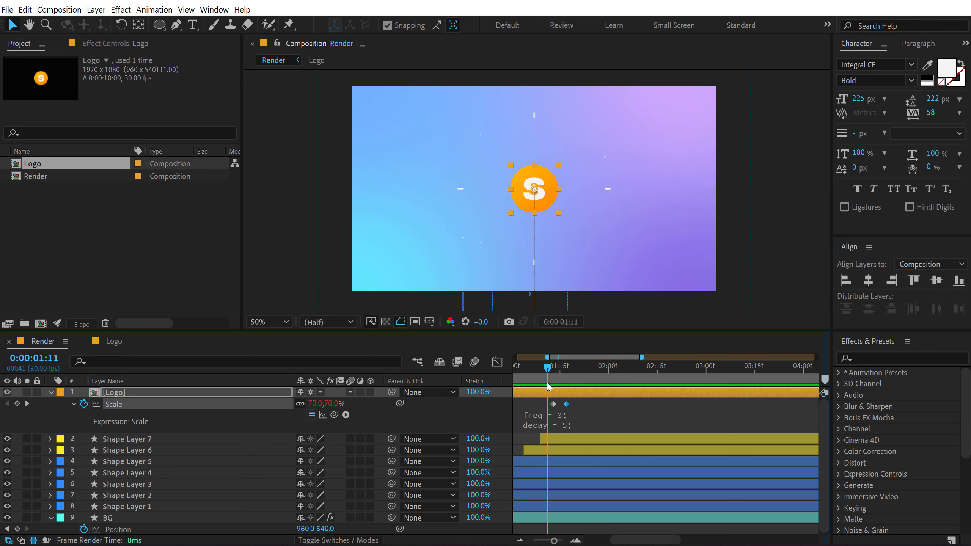
left_click_drag(554, 402, 583, 378)
left_click(554, 377)
key("space")
Step: Set the Logo's Scale keyframe at 0:00:01:22 to 100%
left_click(604, 413)
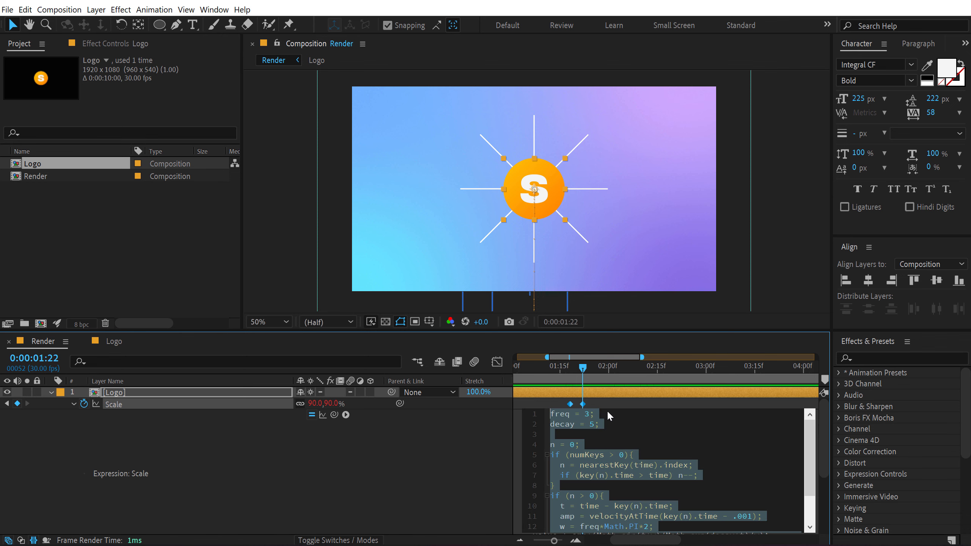
left_click(606, 405)
left_click(335, 404)
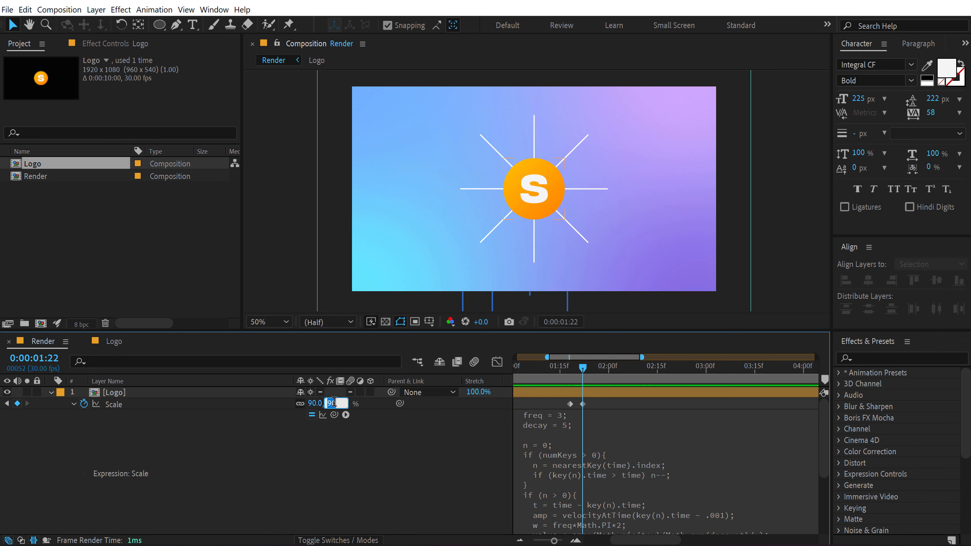
type("100")
key("Return")
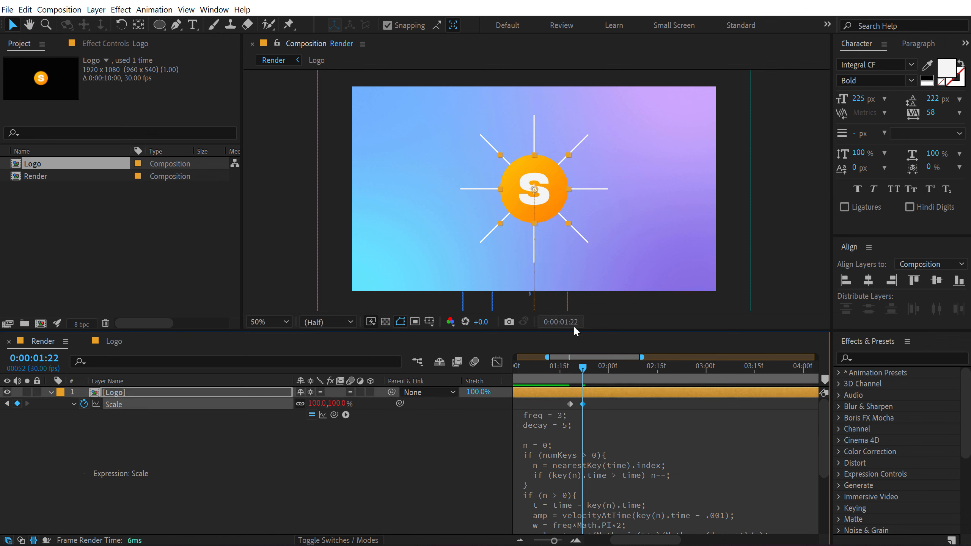
Step: Preview the Logo's scale bounce, and play the whole animation from frame 0 with the Logo's properties collapsed
left_click(560, 374)
key("space")
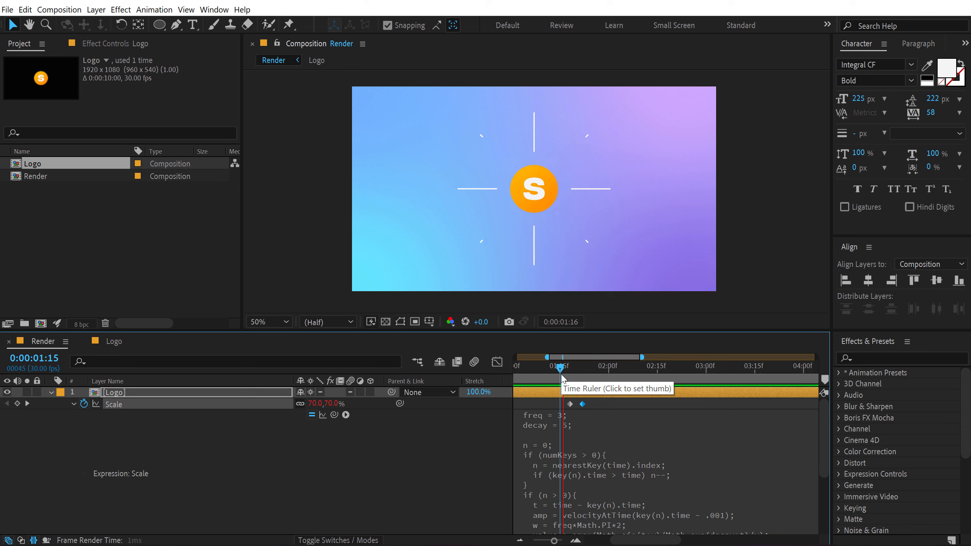
key("space")
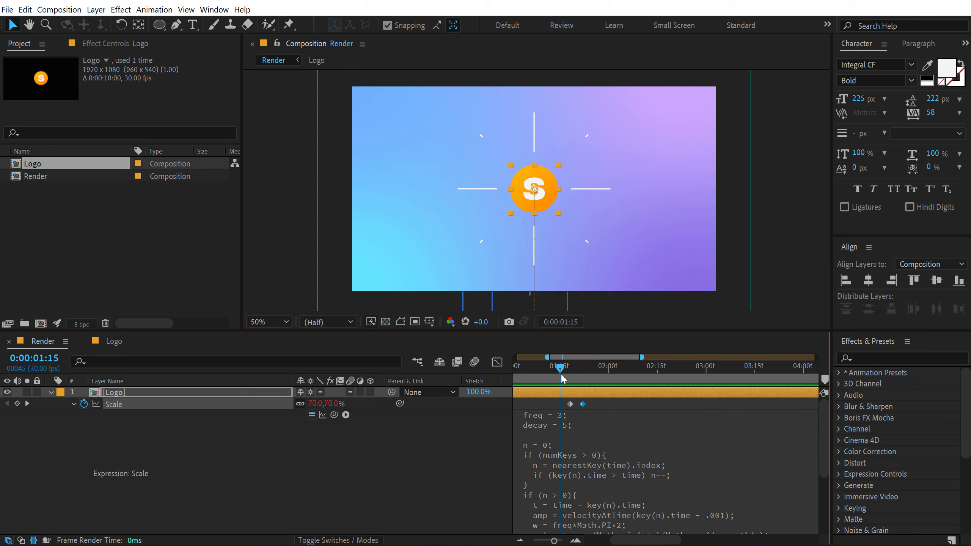
left_click_drag(568, 368, 518, 368)
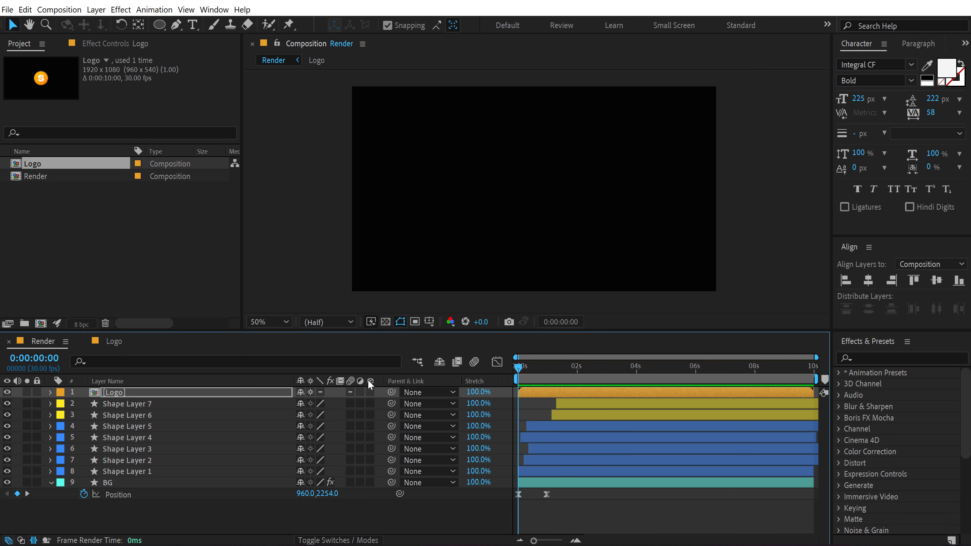
key("space")
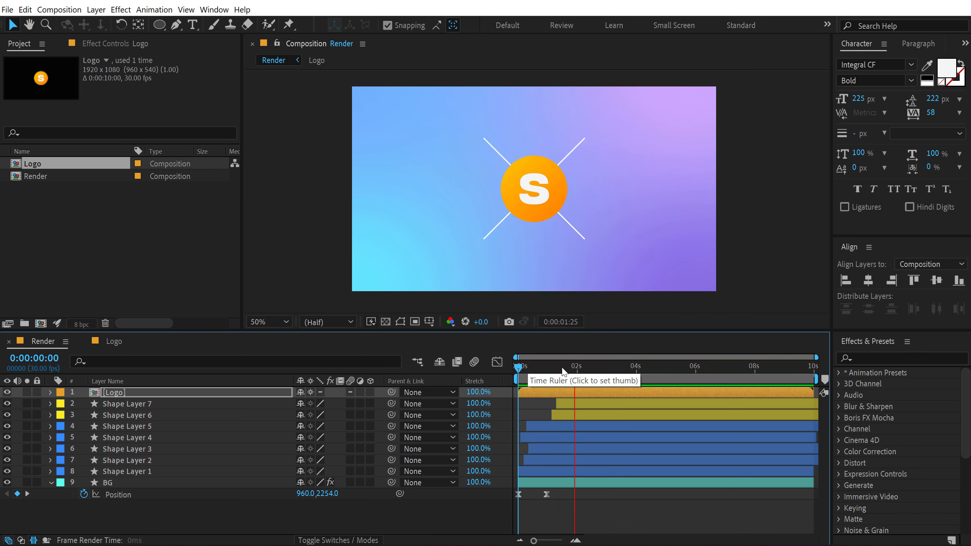
Step: Split the Logo layer at 0:00:02:22 and remove all Position and Scale keyframes from the second part
left_click(599, 368)
left_click(147, 393)
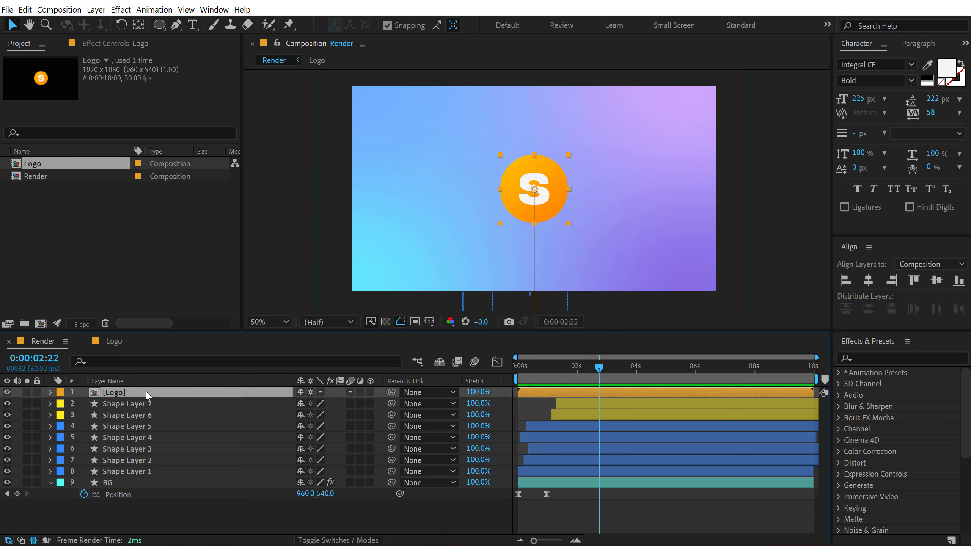
key("ctrl+shift+d")
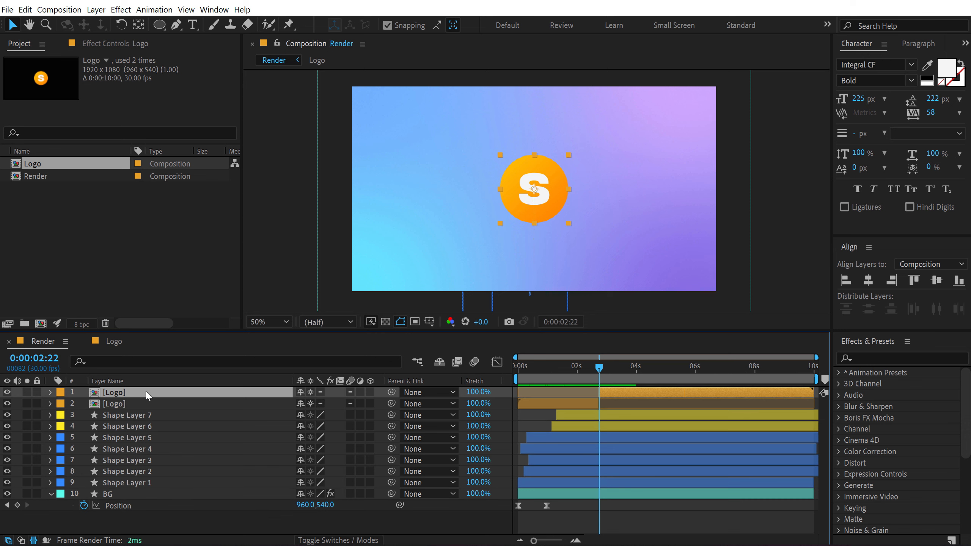
key("u")
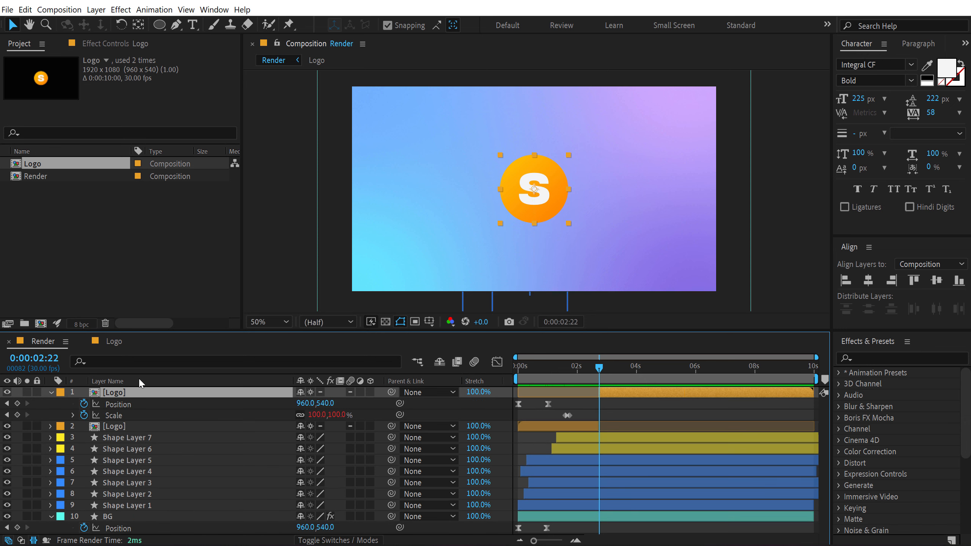
left_click(84, 404)
left_click(84, 415)
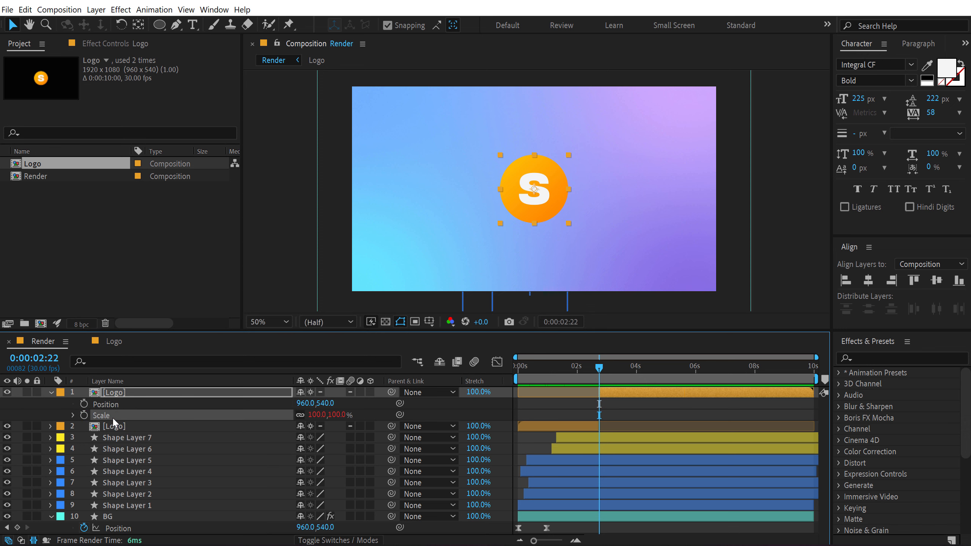
Step: Hide the Stretch column in the timeline and select the second part of the split Logo layer
scroll(645, 389, "up", 2)
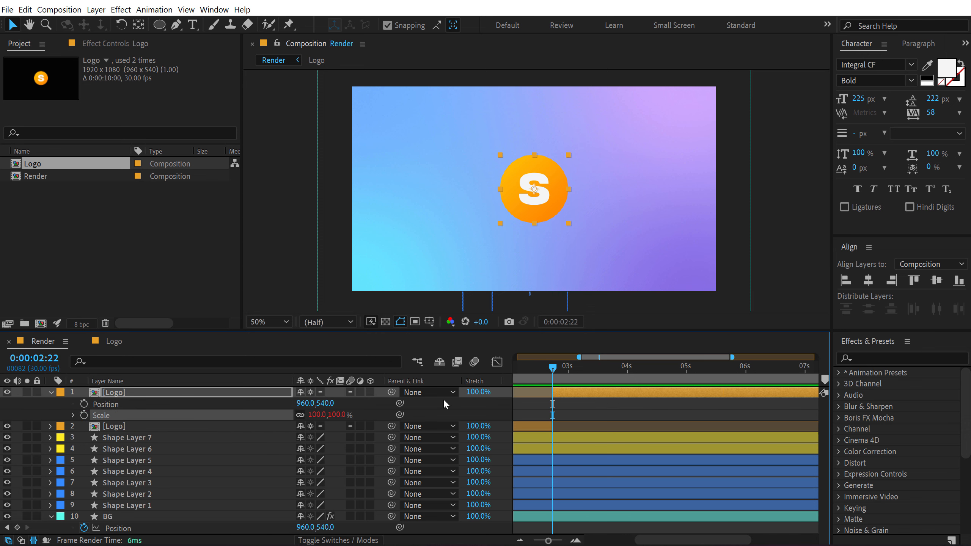
right_click(479, 384)
left_click(484, 388)
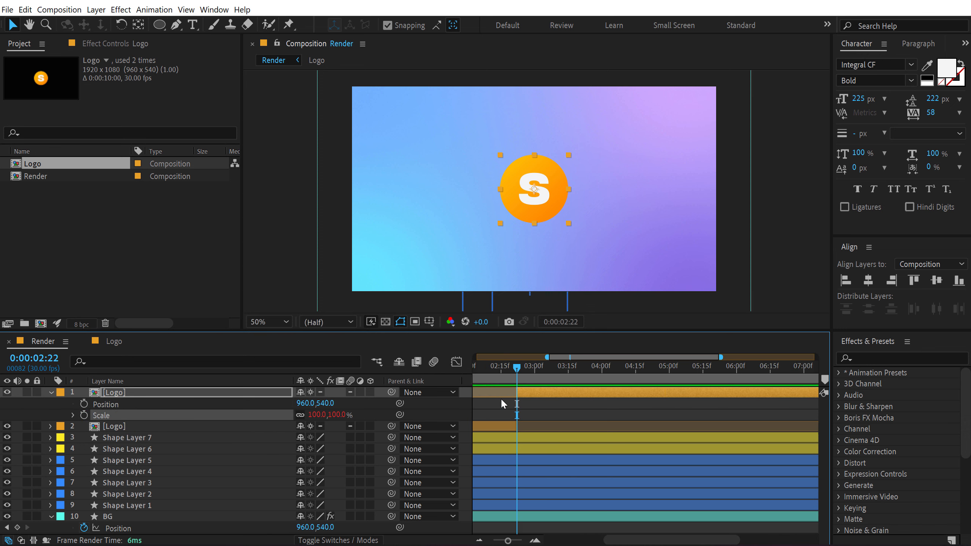
left_click(530, 390)
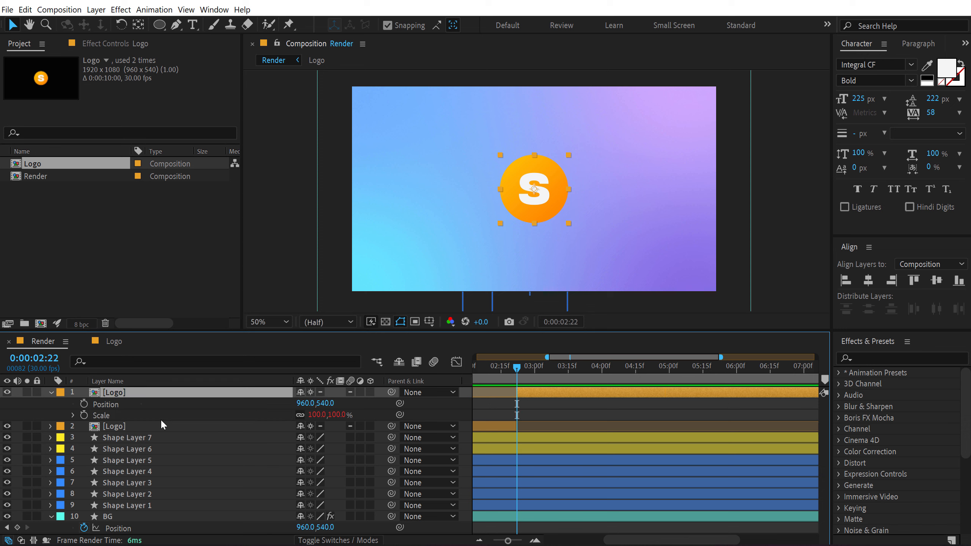
Step: Remove the Scale expression from the second Logo part and keyframe its Scale at 100% and Position at 960, 540 on 0:00:02:22
left_click(84, 415, "alt")
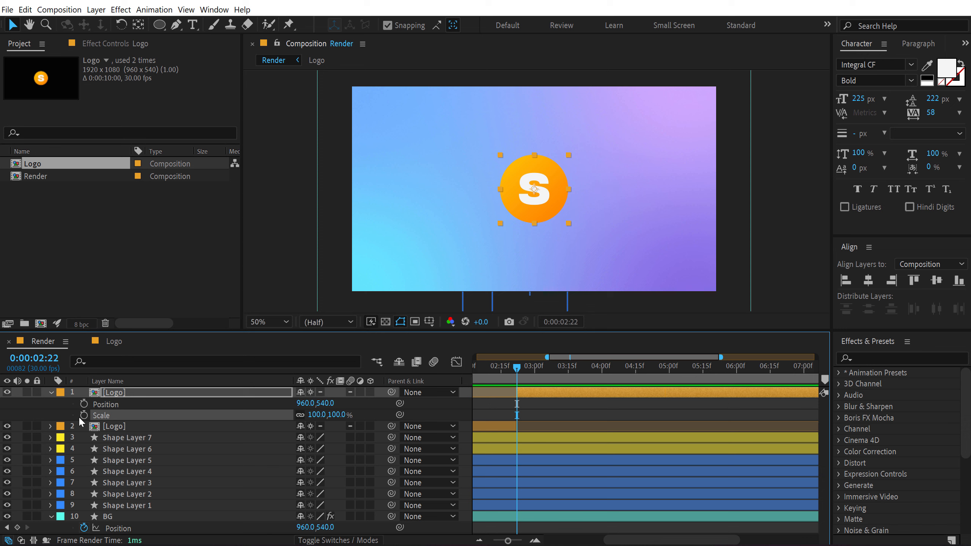
left_click(84, 416)
left_click(84, 404)
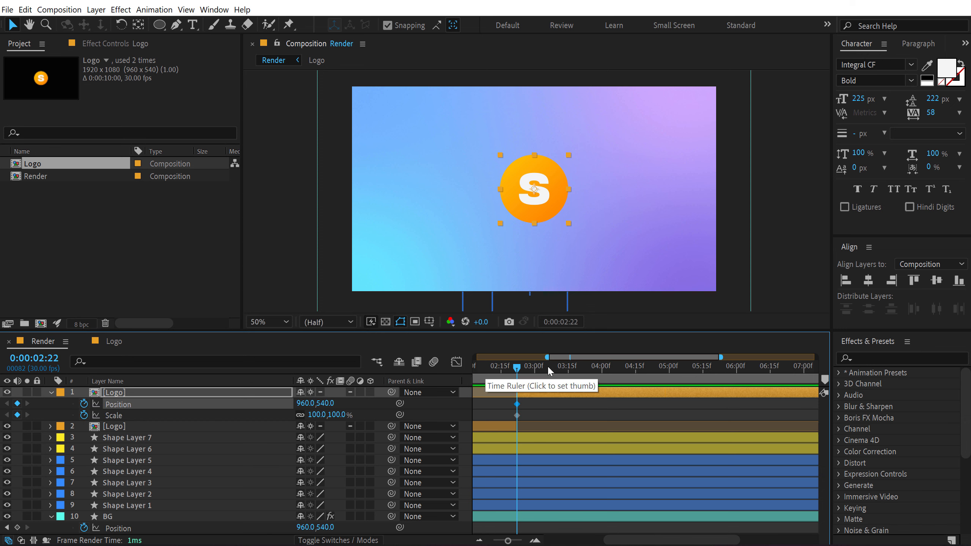
Step: Keyframe the second Logo part's Scale at 75% and Position at 960, 457 about one second after its first keyframes
left_click_drag(522, 375, 582, 375)
left_click_drag(336, 418, 276, 413)
left_click(611, 367)
Step: Apply Easy Ease to the second Logo part's Position and Scale keyframes and shape their speed curves into sharp central peaks
left_click_drag(605, 398, 508, 434)
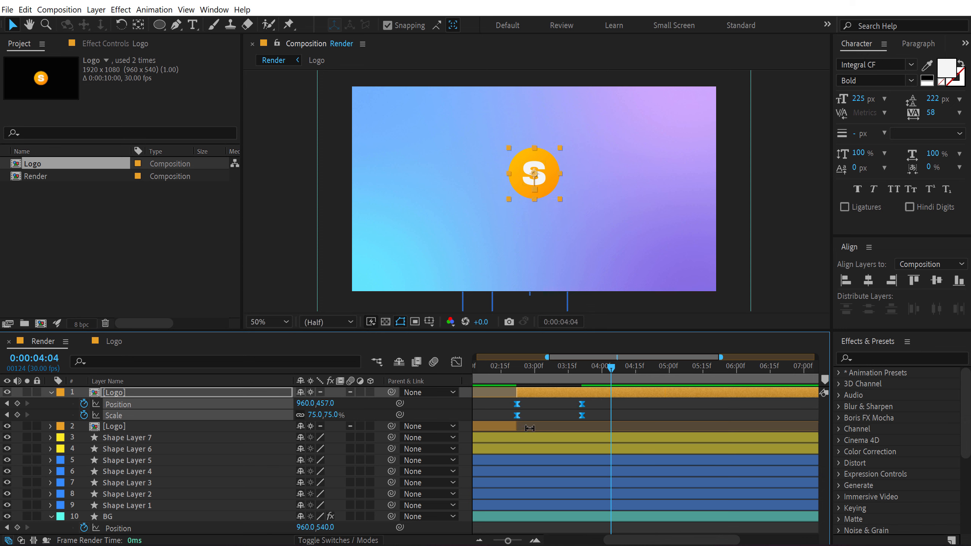
left_click(456, 362)
left_click_drag(636, 459, 544, 481)
Step: Preview the Logo shrinking and moving up from 0:00:02:23, return from the Graph Editor to the layer bars and deselect everything
left_click(519, 368)
key("space")
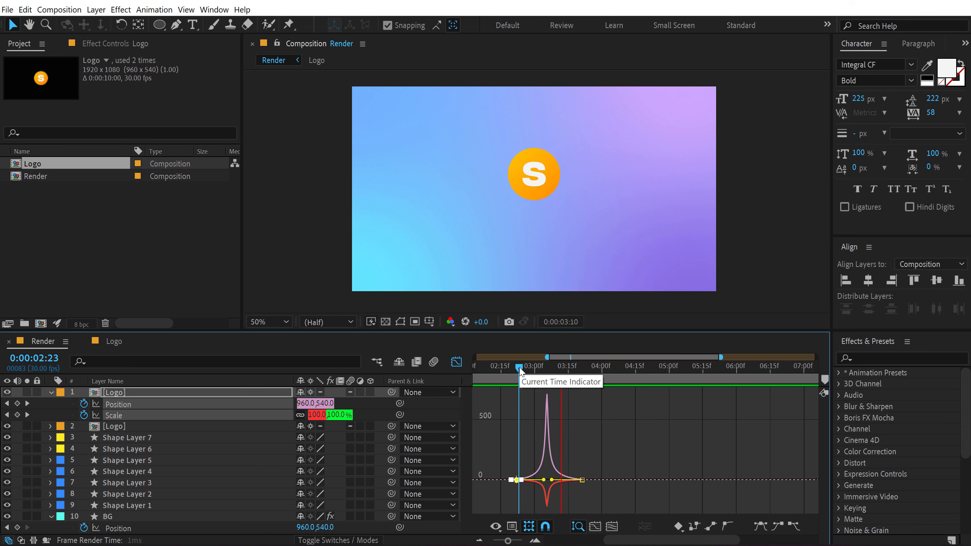
key("space")
left_click(456, 362)
key("F2")
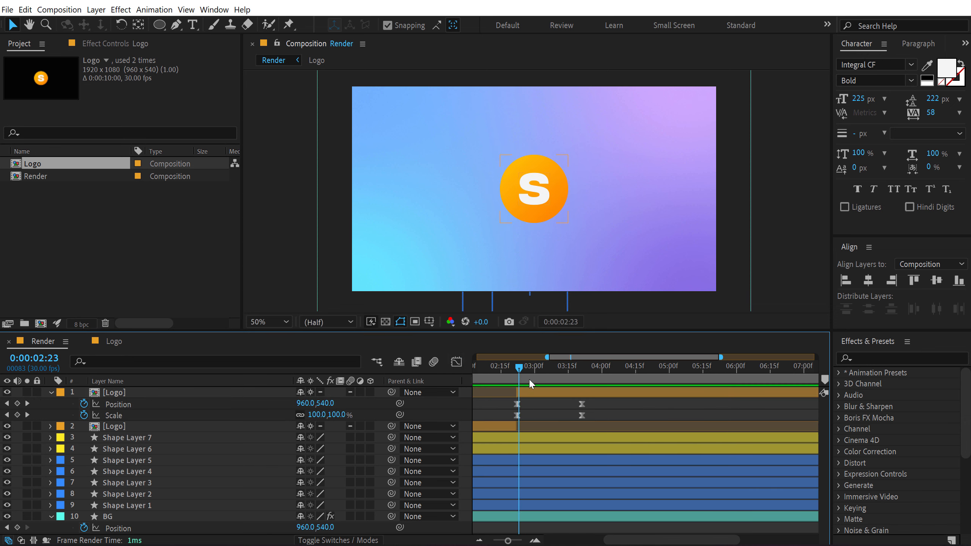
Step: Add the text "Design Studio." in the lower half of the Render composition
left_click(193, 25)
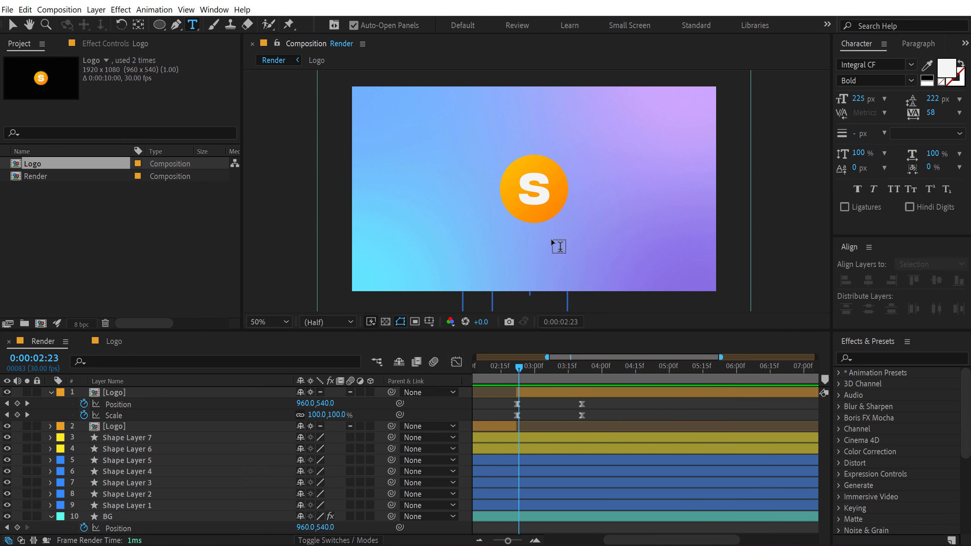
left_click(470, 253)
type("DESIGN")
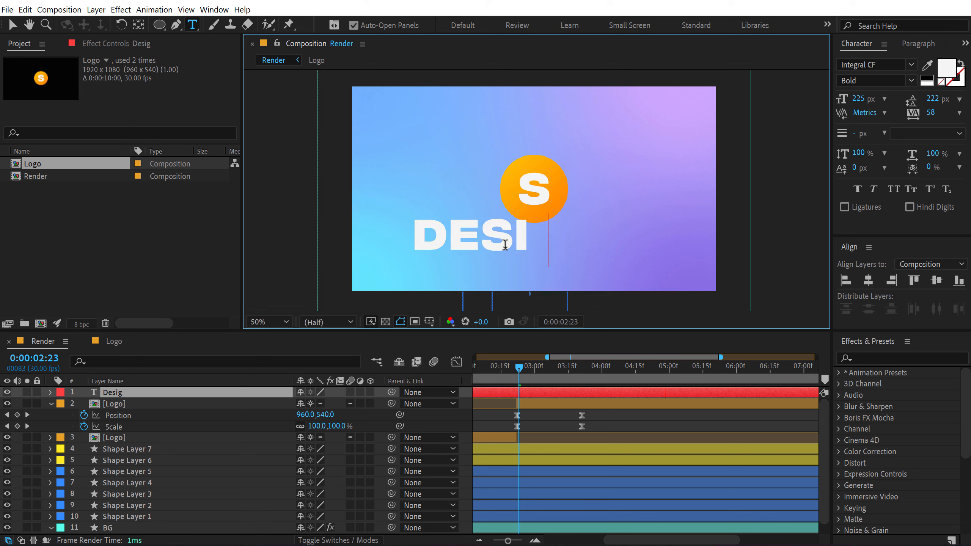
type(" STUDIO")
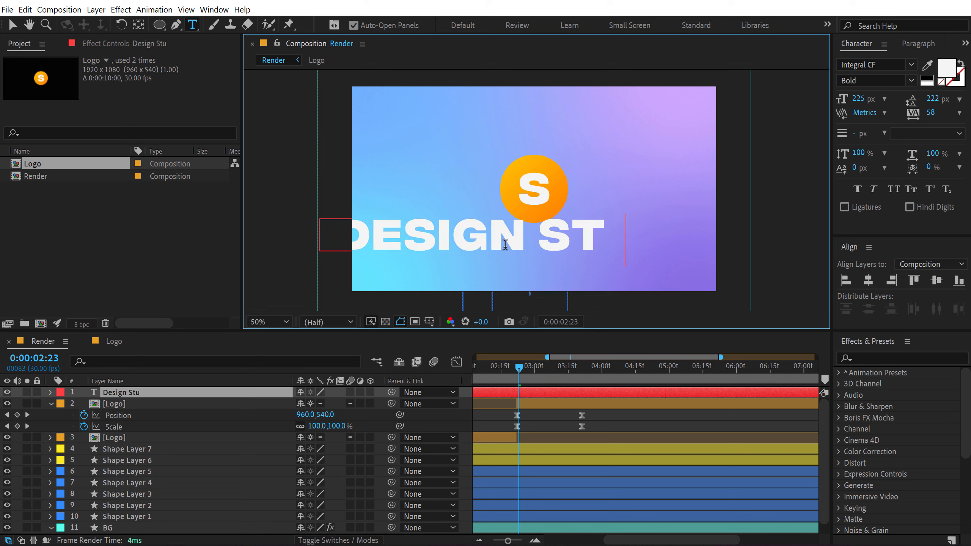
type(".")
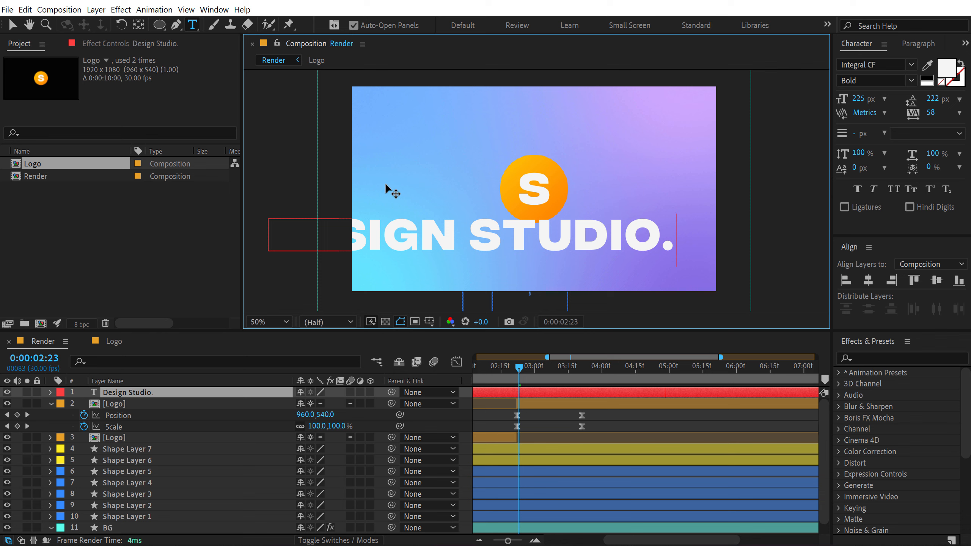
left_click(13, 26)
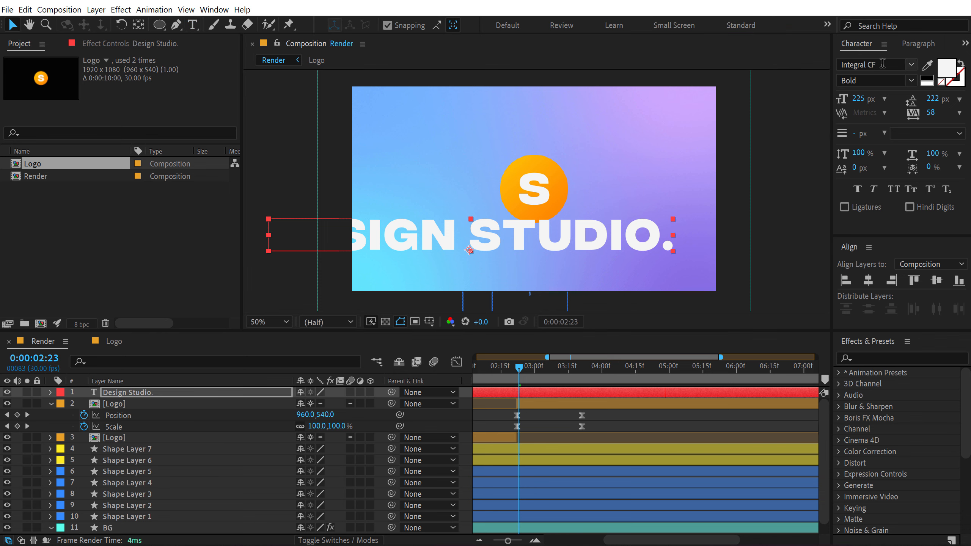
Step: Set the text's font to Neue Helvetica Bold and its tracking to -10
left_click(882, 64)
type("helv")
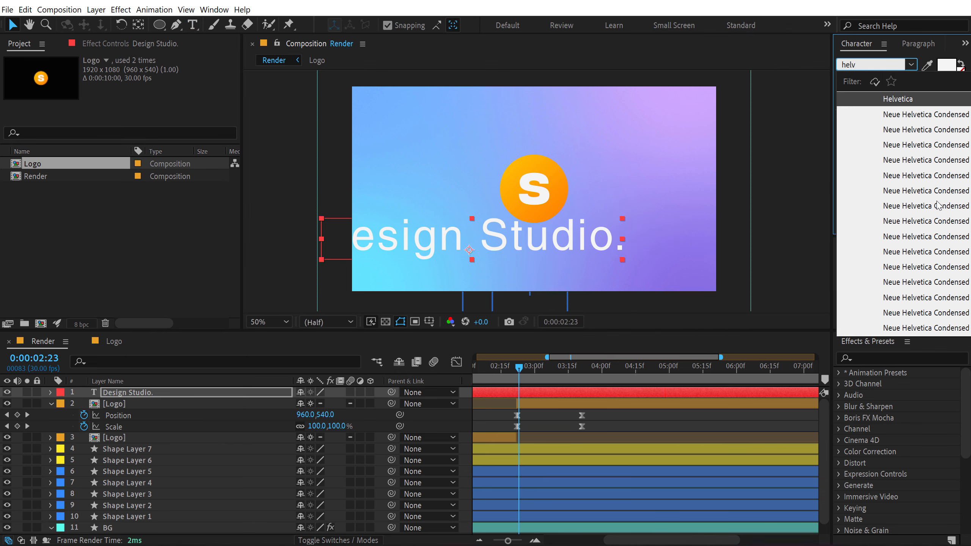
scroll(953, 237, "down", 3)
scroll(944, 264, "down", 2)
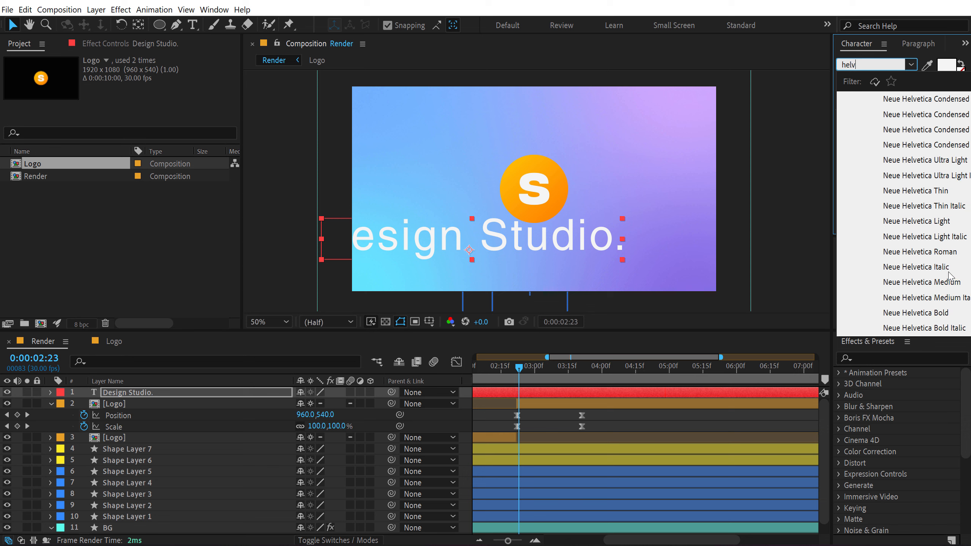
left_click(937, 313)
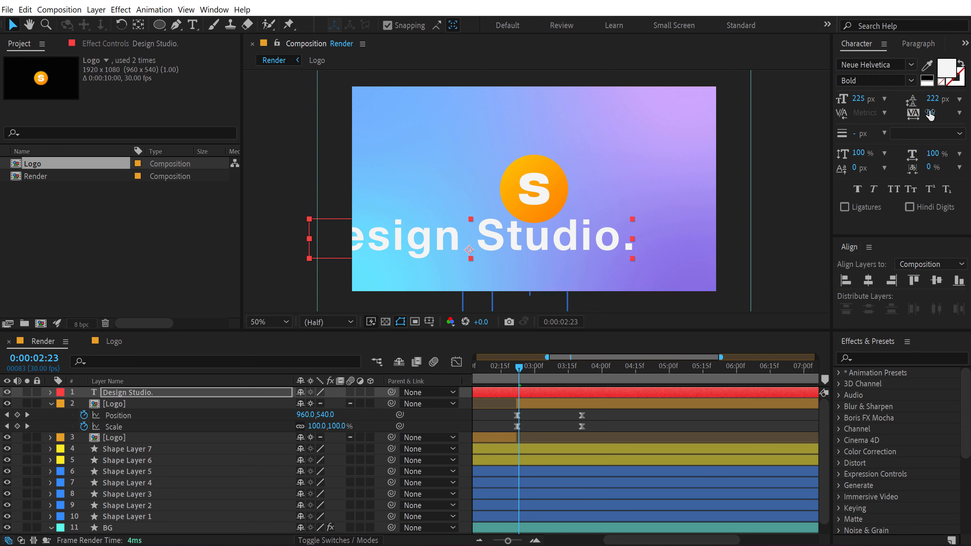
left_click(930, 114)
type("-10")
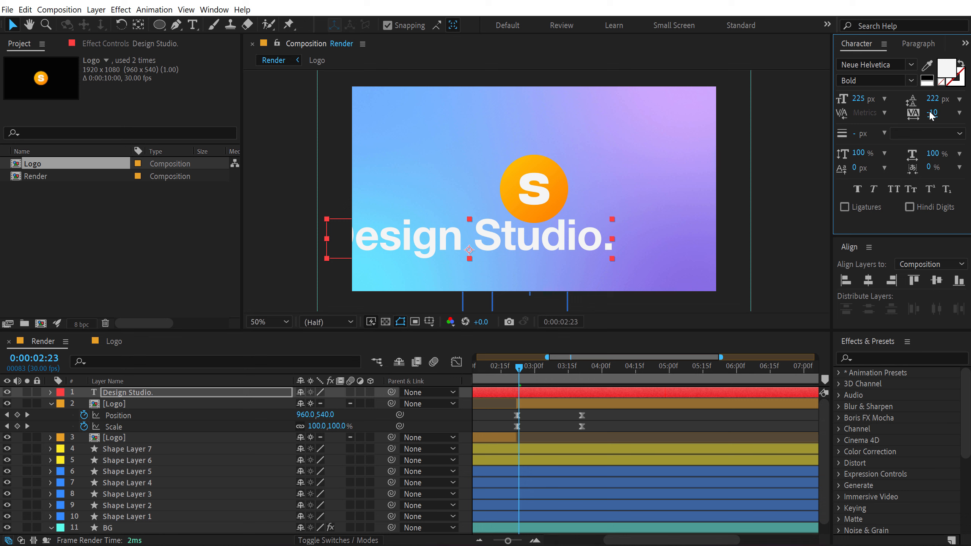
Step: Resize the text to 66 px and place it horizontally centred just below the shrunken Logo as it appears at 0:00:03:21
left_click_drag(858, 99, 692, 160)
left_click(869, 281)
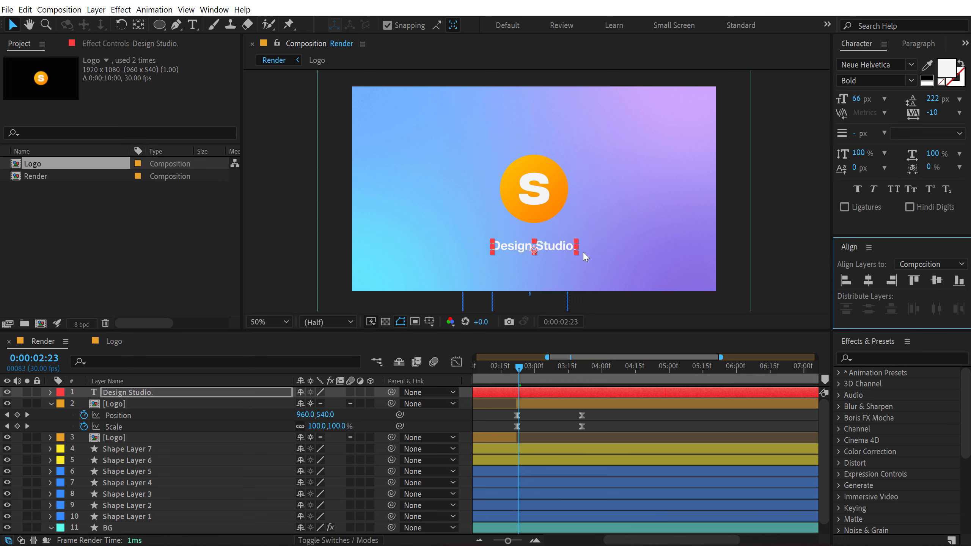
left_click_drag(555, 248, 557, 244)
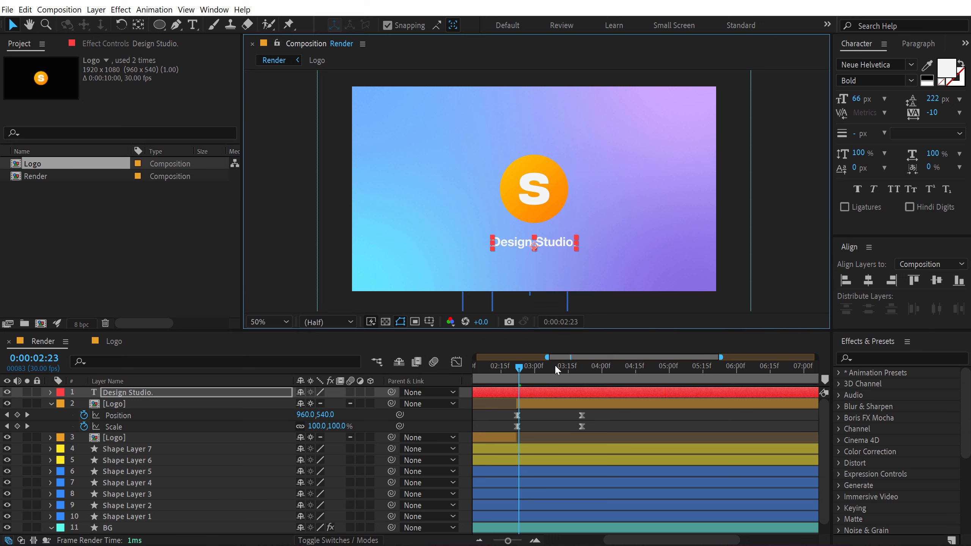
left_click_drag(557, 370, 581, 368)
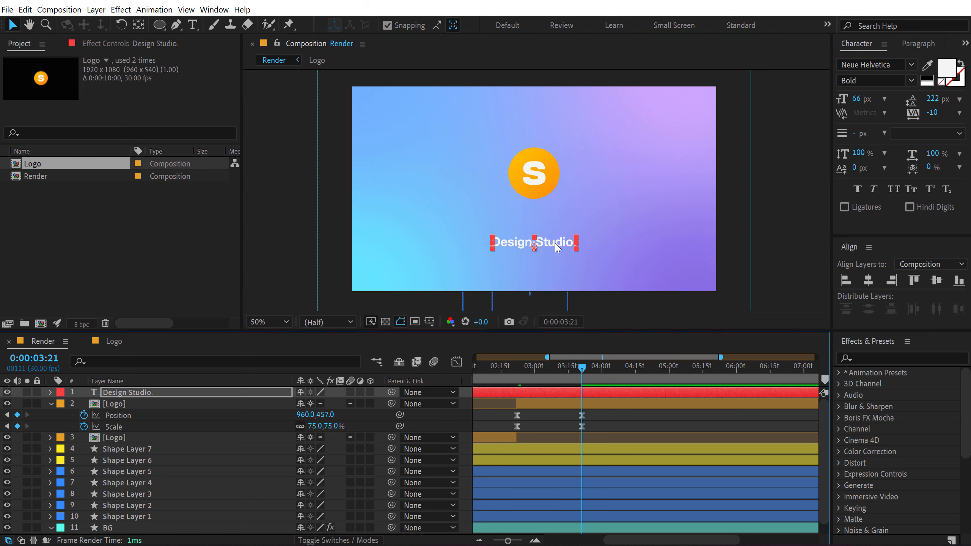
left_click_drag(556, 248, 556, 230)
Step: Keyframe the text layer's Opacity at 100% and its Position at 960.1, 758 on 0:00:03:21
left_click(161, 394)
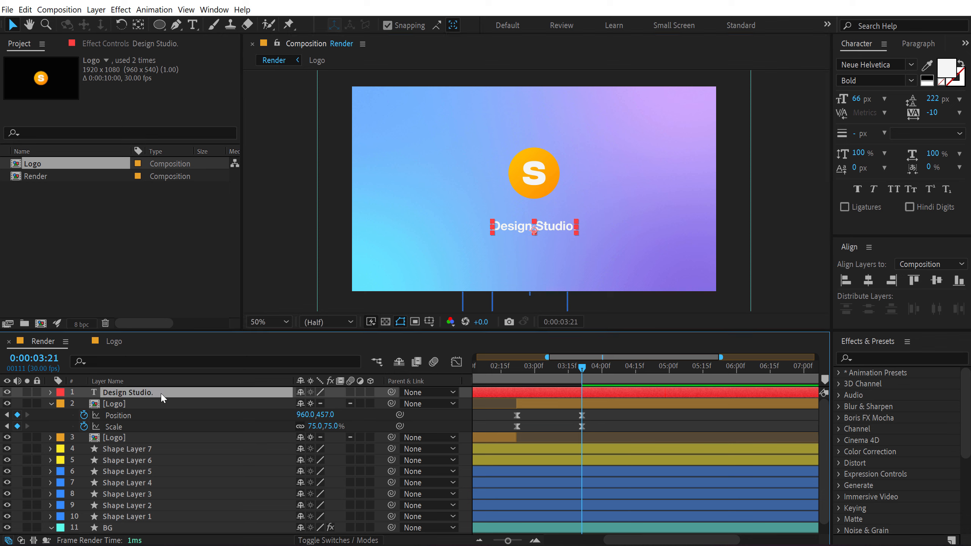
key("t")
key("p")
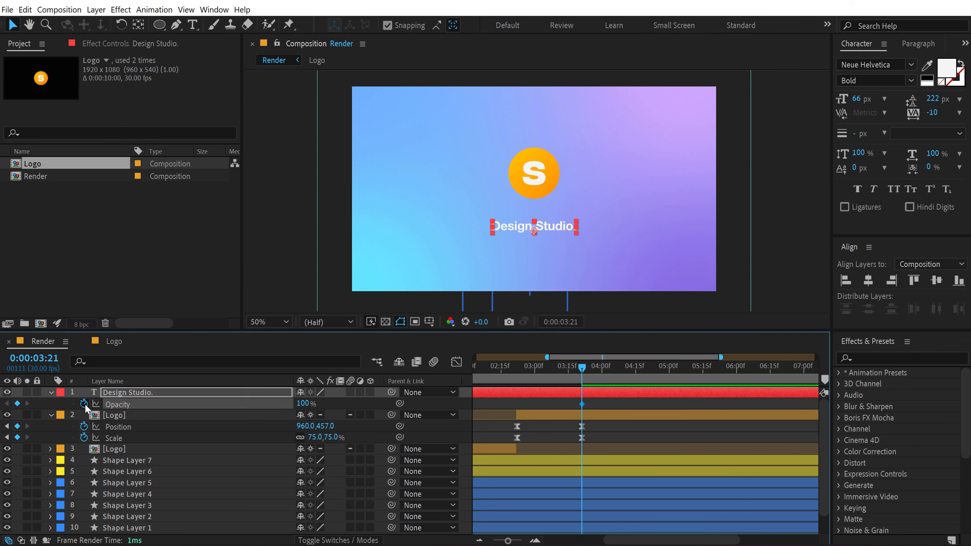
left_click(84, 405)
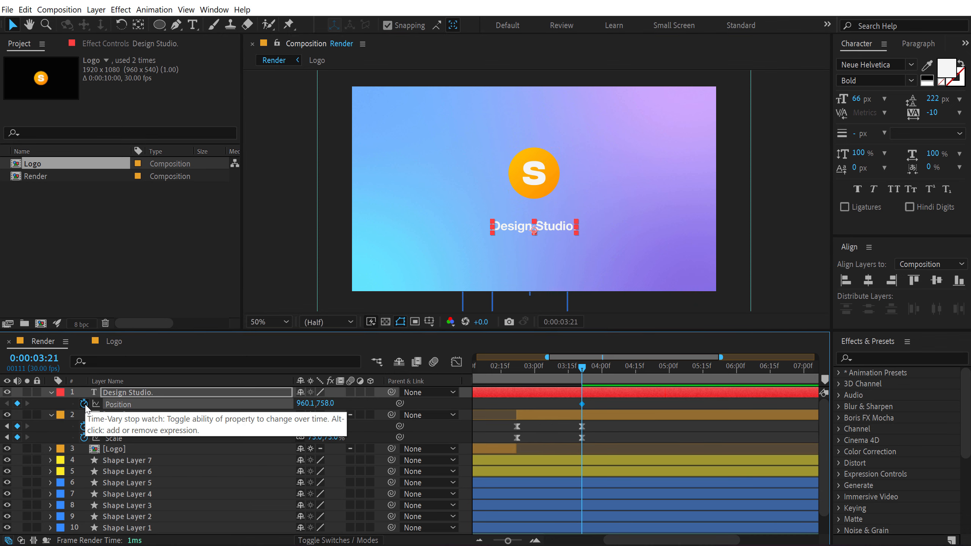
Step: Keyframe the text layer's Position at 960.1, 852 and Opacity at 0% on 0:00:02:22
key("u")
key("u")
left_click_drag(580, 371, 522, 378)
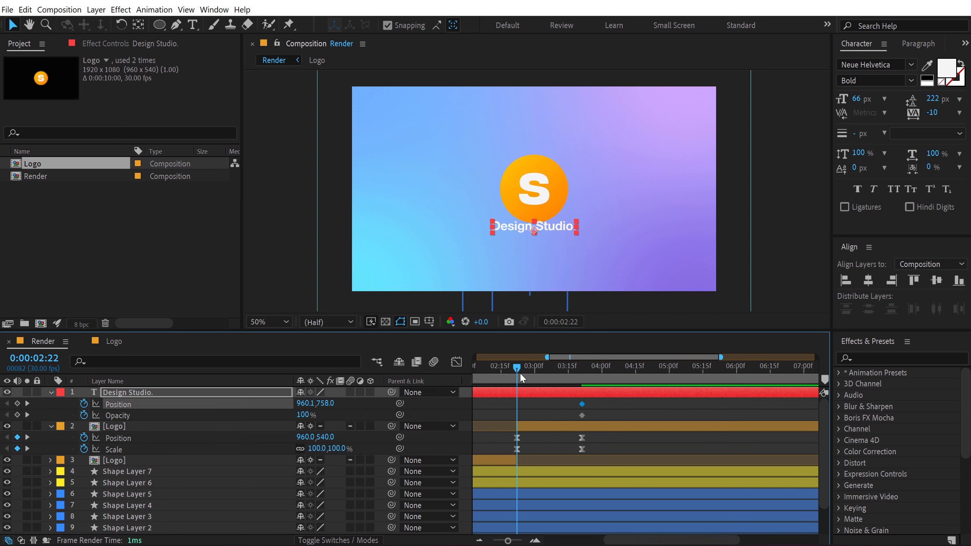
left_click_drag(317, 410, 191, 423)
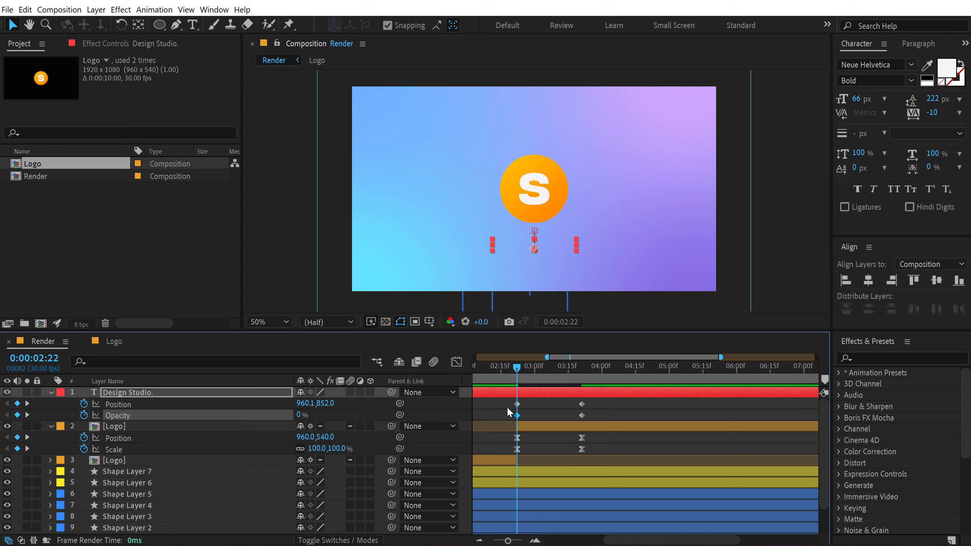
Step: Apply Easy Ease to the text's Position and Opacity keyframes and shape their speed curves into a sharp central peak
left_click_drag(507, 400, 598, 421)
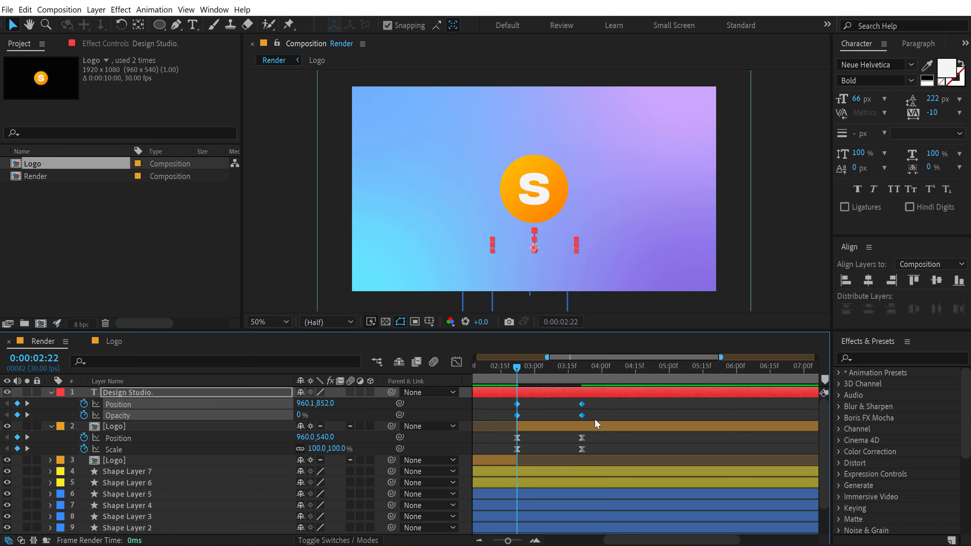
left_click(456, 362)
left_click_drag(534, 487, 510, 514)
left_click_drag(528, 503, 548, 503)
left_click_drag(572, 502, 556, 503)
Step: Preview the text rising and fading in, return from the Graph Editor to the layer bars and scrub to 0:00:03:14
key("space")
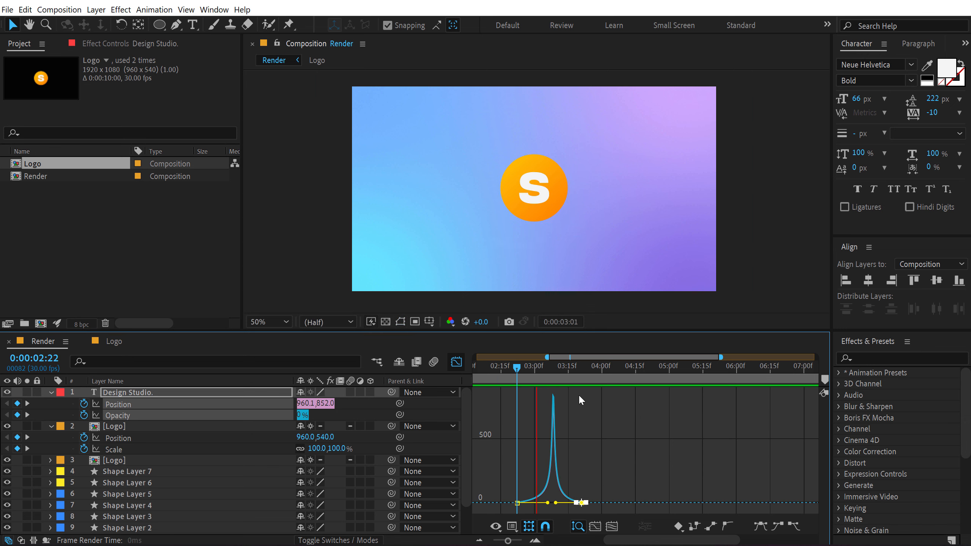
left_click_drag(517, 368, 435, 361)
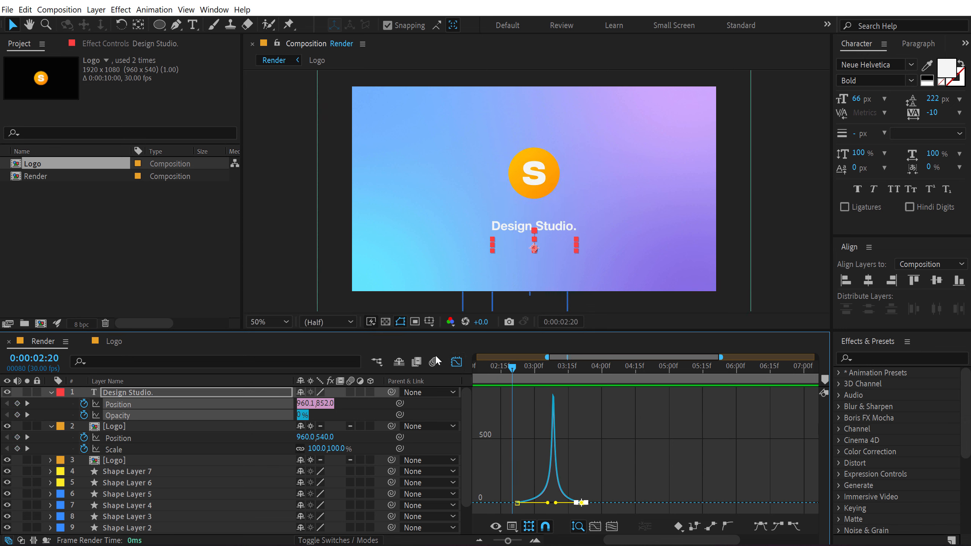
left_click(456, 362)
left_click_drag(532, 381, 566, 380)
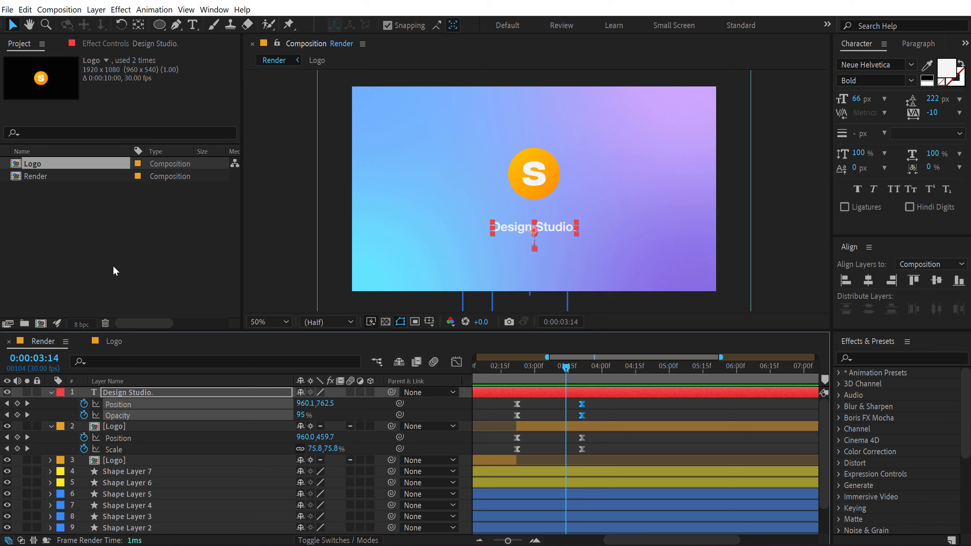
Step: Import Particle Burst.mov, collapse the text and second Logo layers, and add the clip beneath both Logo layers near 0:00:03:14
left_click(113, 270)
left_click_drag(0, 231, 80, 254)
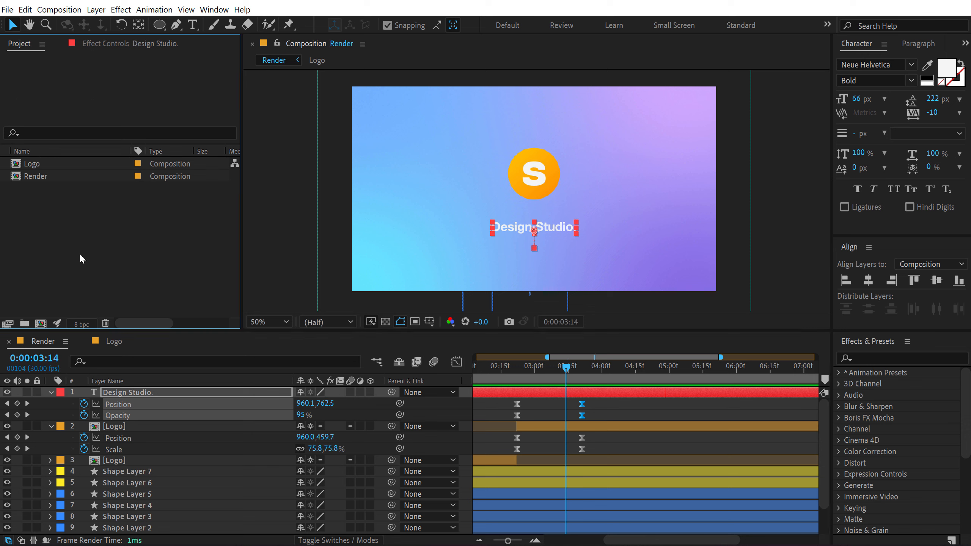
left_click(51, 392)
left_click(51, 404)
left_click_drag(68, 180, 569, 422)
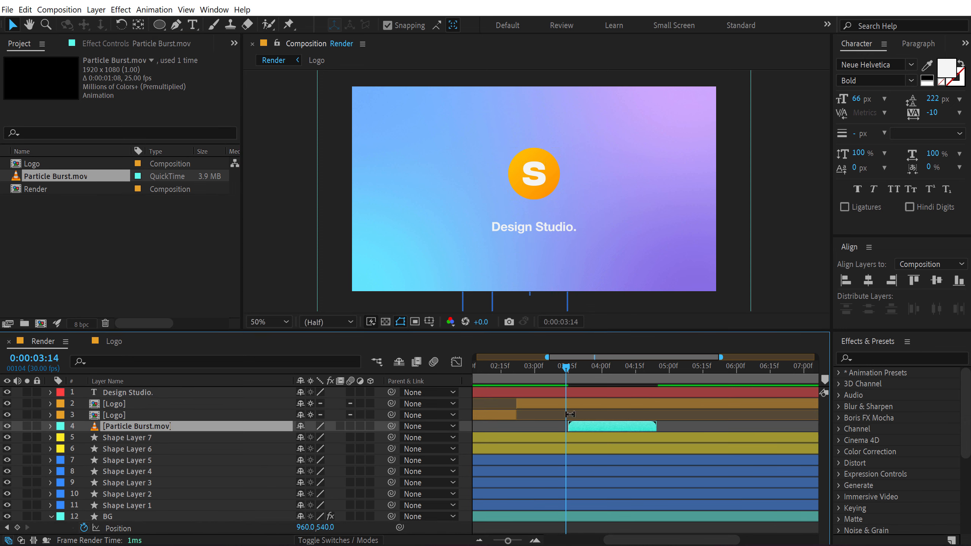
Step: Start the Particle Burst clip at about 0:00:03:02, shift it up to centre on the Logo and preview the burst
left_click_drag(533, 377, 557, 377)
left_click_drag(584, 428, 562, 433)
left_click_drag(530, 214, 529, 199)
key("space")
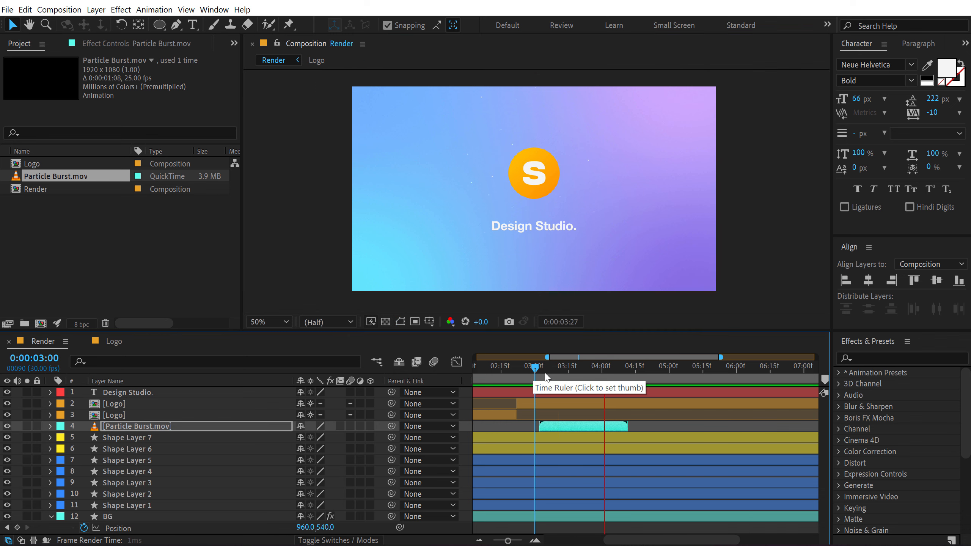
Step: End the Render work area at 0:00:05:20, play the whole animation and return to 0:00:03:00
key("minus")
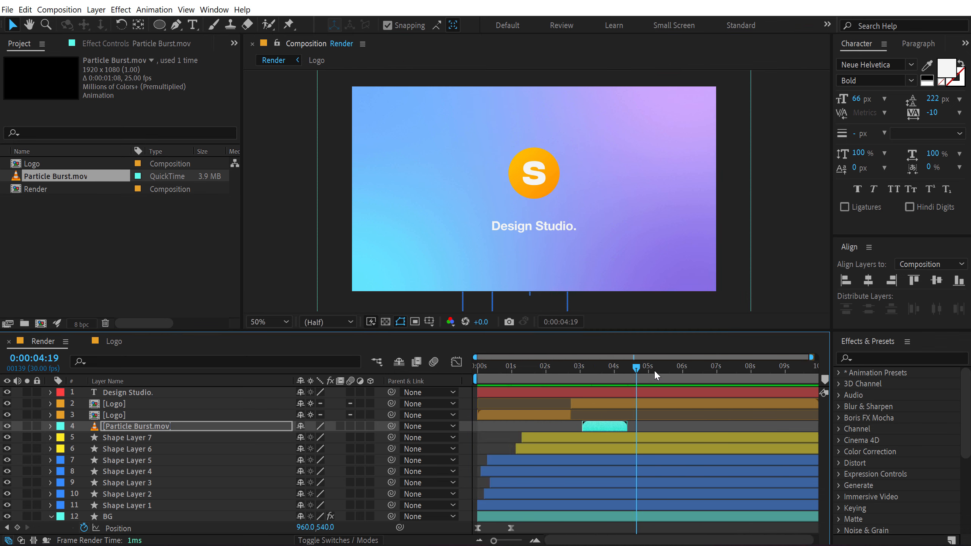
left_click_drag(655, 367, 672, 369)
key("n")
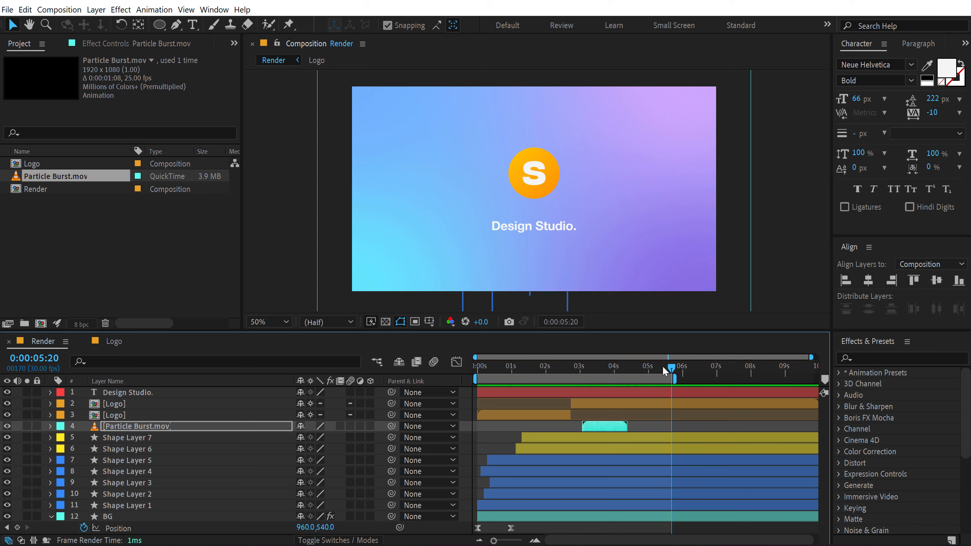
key("space")
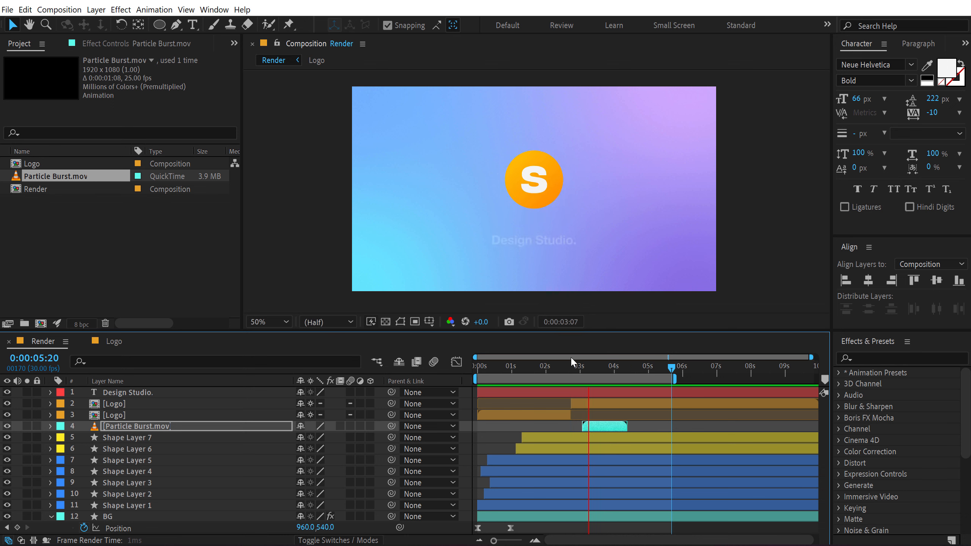
left_click_drag(537, 368, 579, 367)
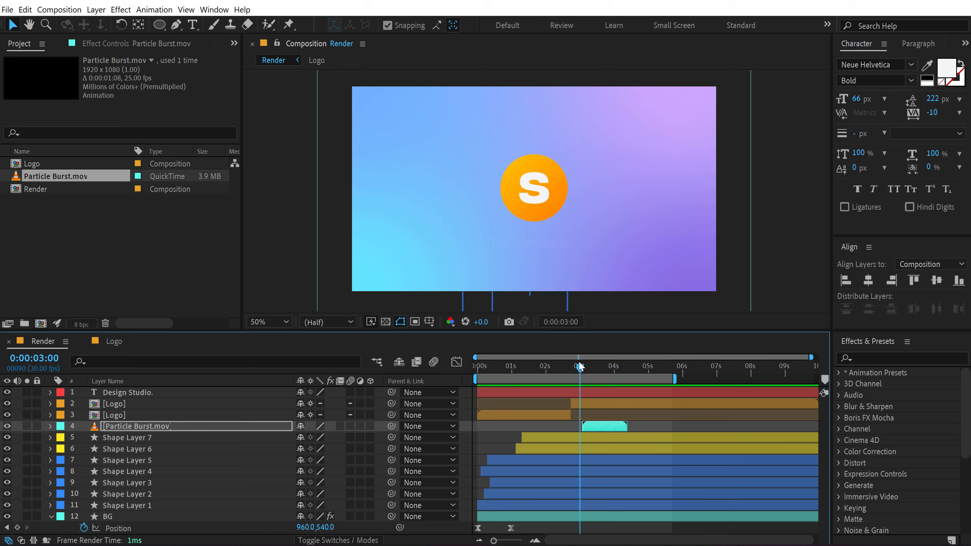
Step: Open the AtomX extension and browse the In Out Animations presets of MegaMotion at a smaller thumbnail size
left_click(156, 262)
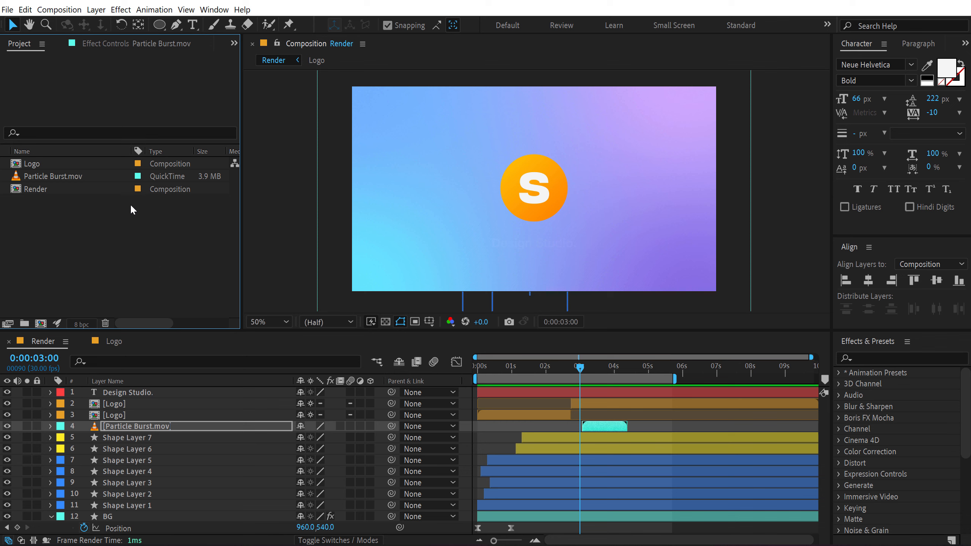
left_click(213, 9)
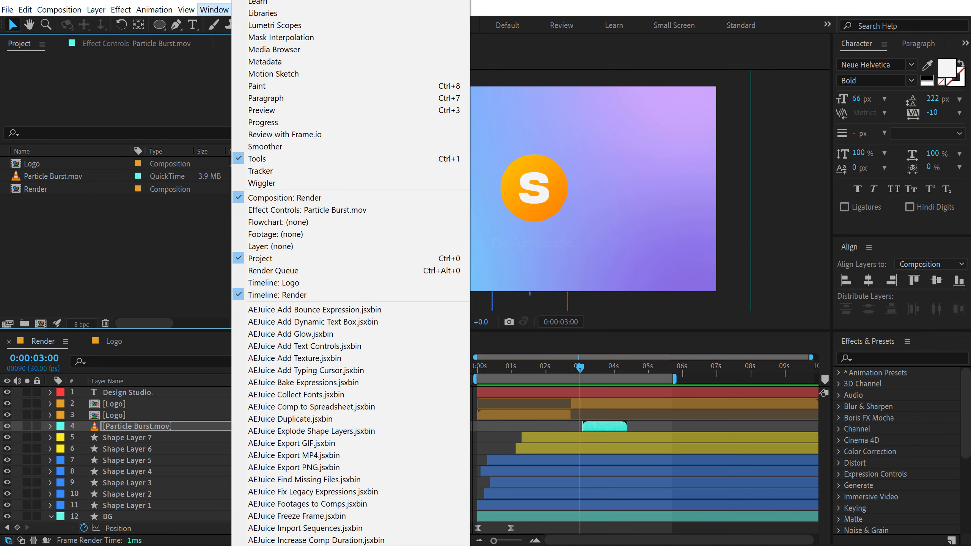
left_click(317, 543)
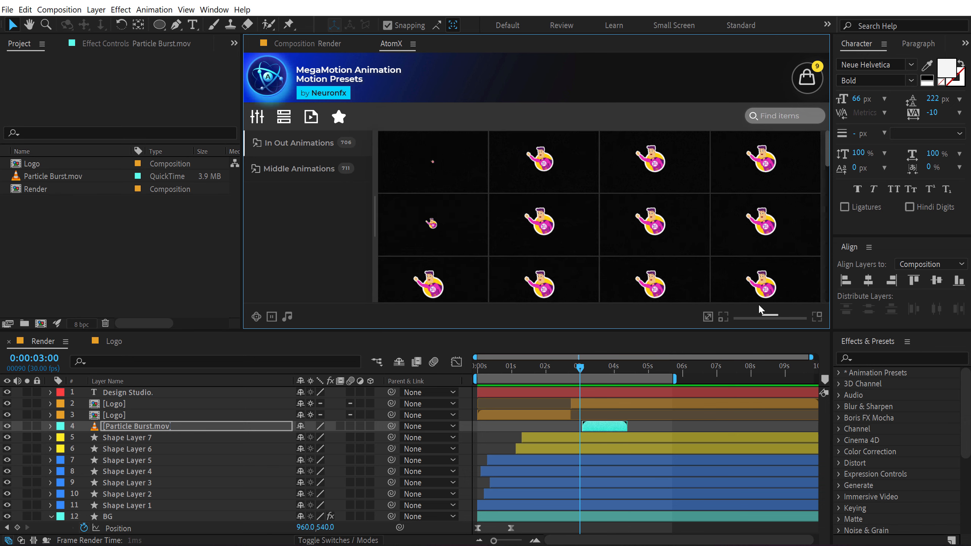
left_click_drag(769, 314, 732, 314)
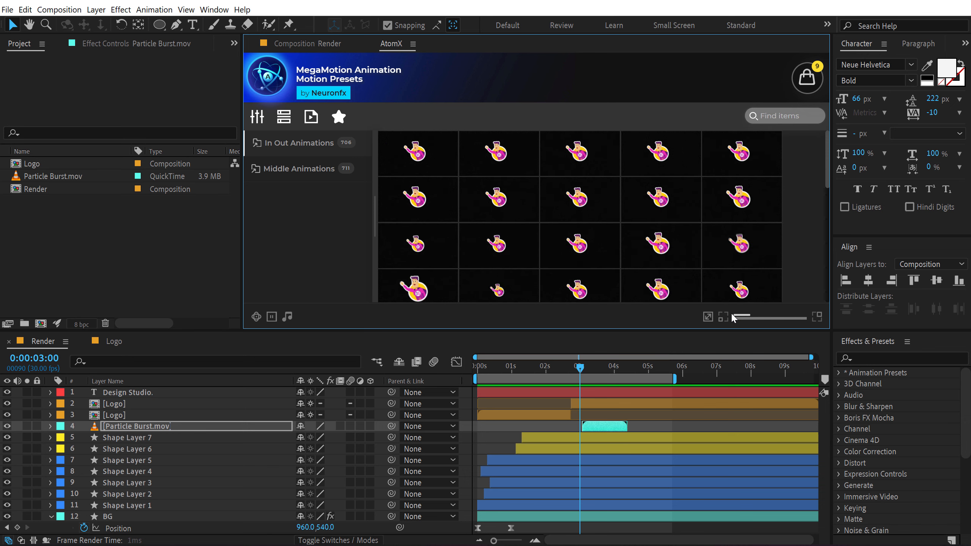
scroll(482, 195, "down", 1)
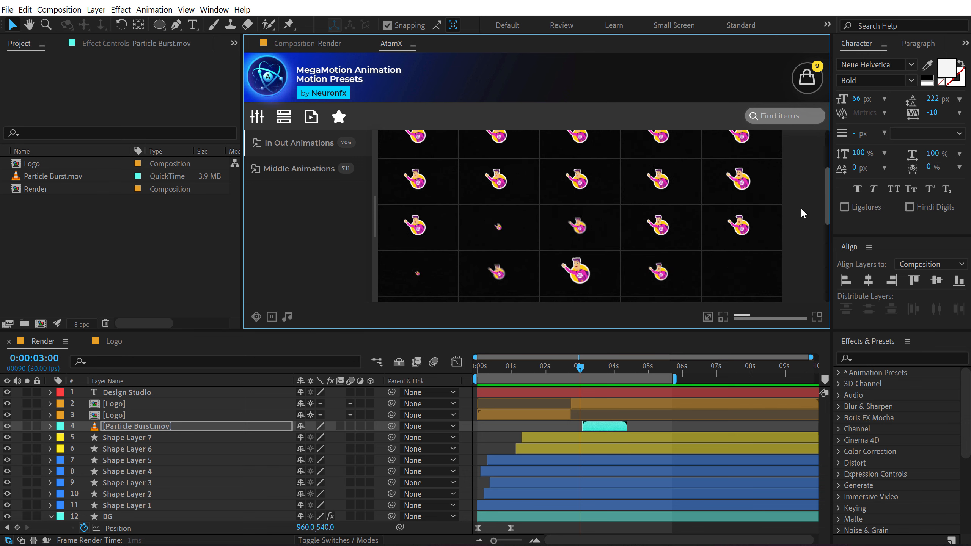
scroll(801, 209, "down", 1)
scroll(800, 205, "down", 1)
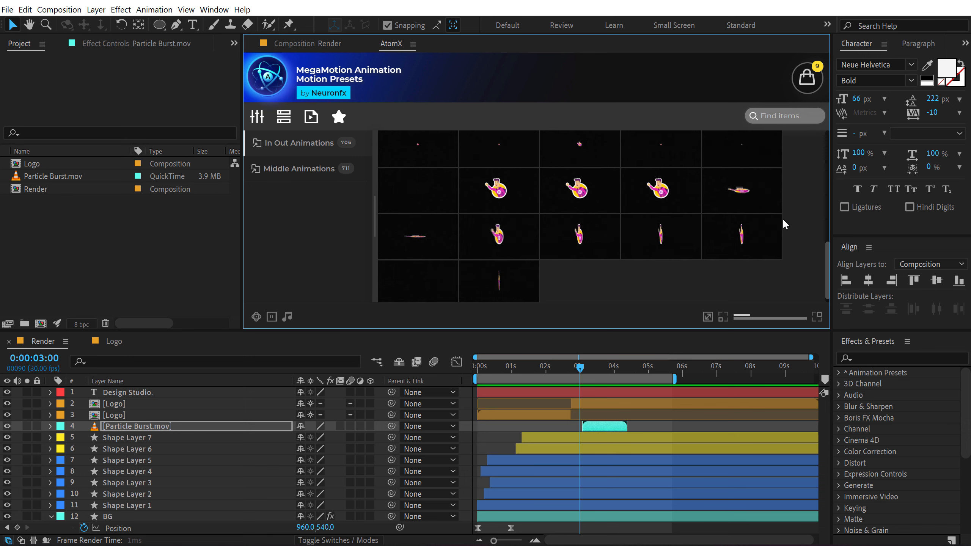
Step: Create a 1920×1080, 30 fps, 10-second composition named Logo Test
left_click(41, 323)
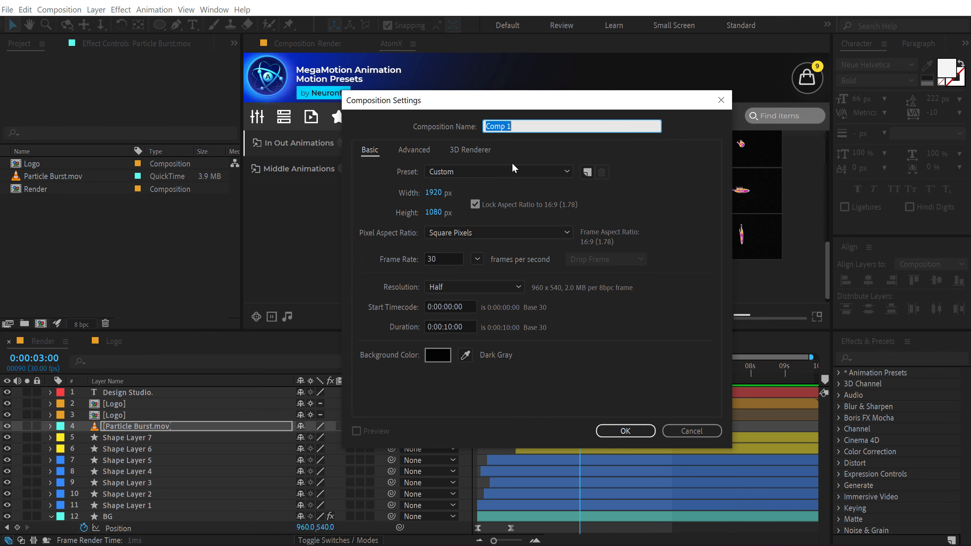
type("Logo")
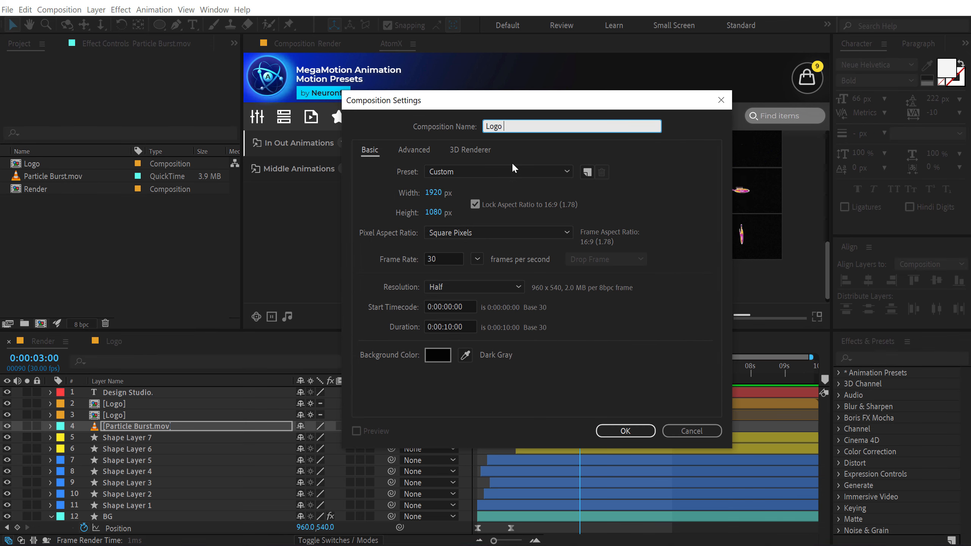
type(" Test")
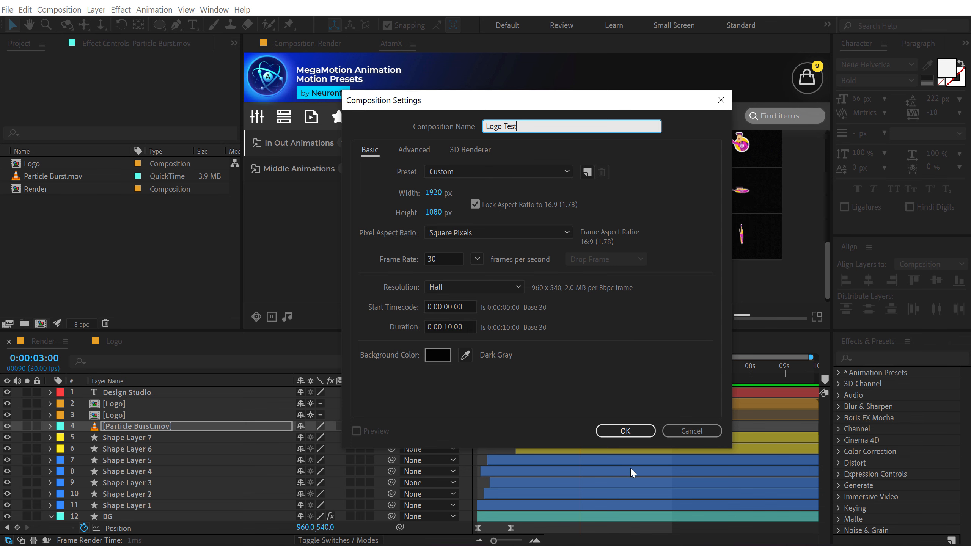
left_click(626, 431)
Step: Add the Logo composition to Logo Test, collapse its transformations and set its scale to 66%
left_click_drag(45, 167, 127, 412)
left_click(310, 392)
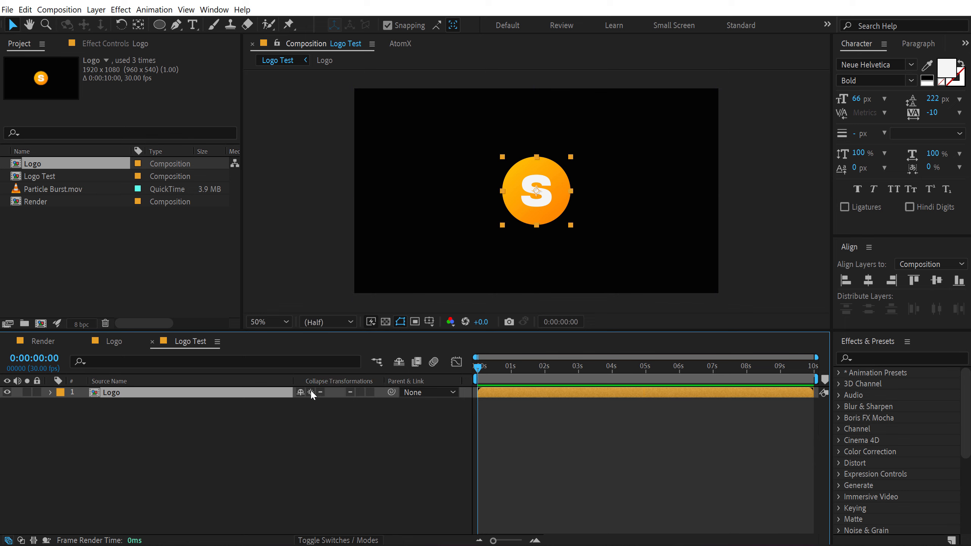
key("s")
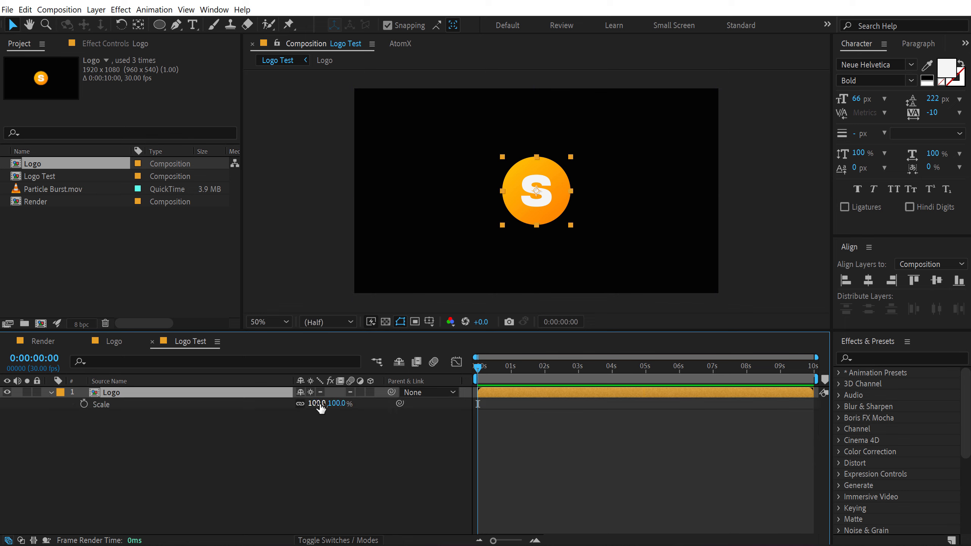
left_click_drag(325, 404, 318, 406)
left_click(245, 441)
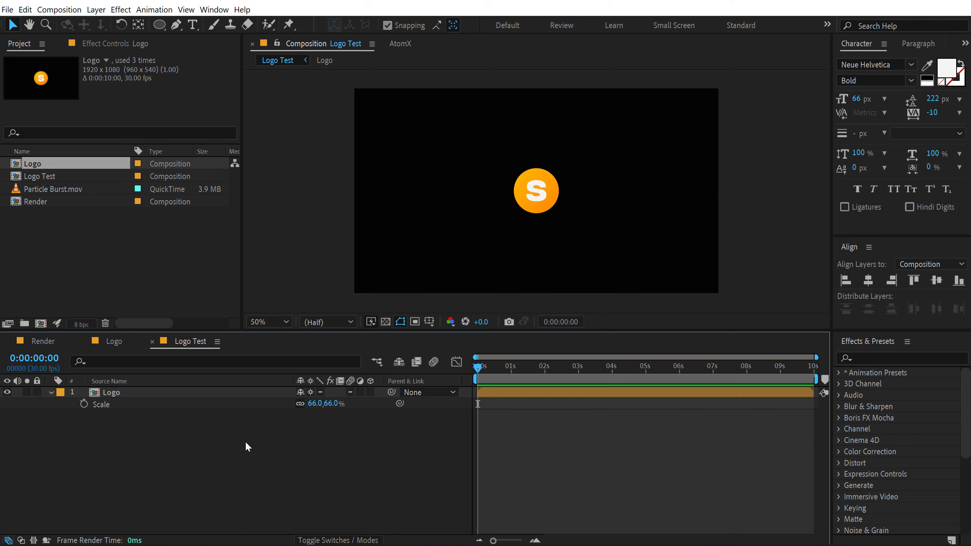
left_click(168, 395)
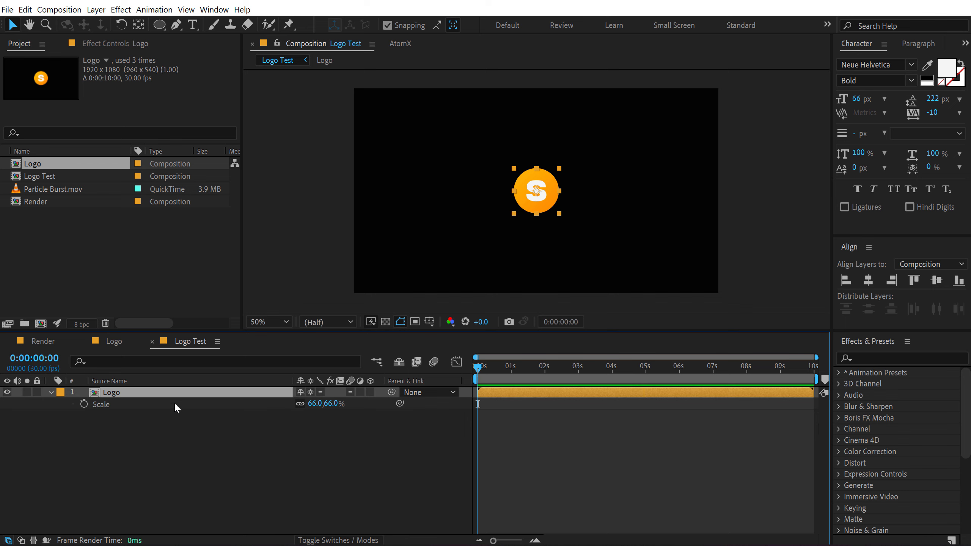
Step: Dock AtomX in the same group as the Project and Effect Controls panels and widen that group
left_click(401, 46)
left_click_drag(401, 44, 113, 184)
left_click_drag(243, 198, 479, 198)
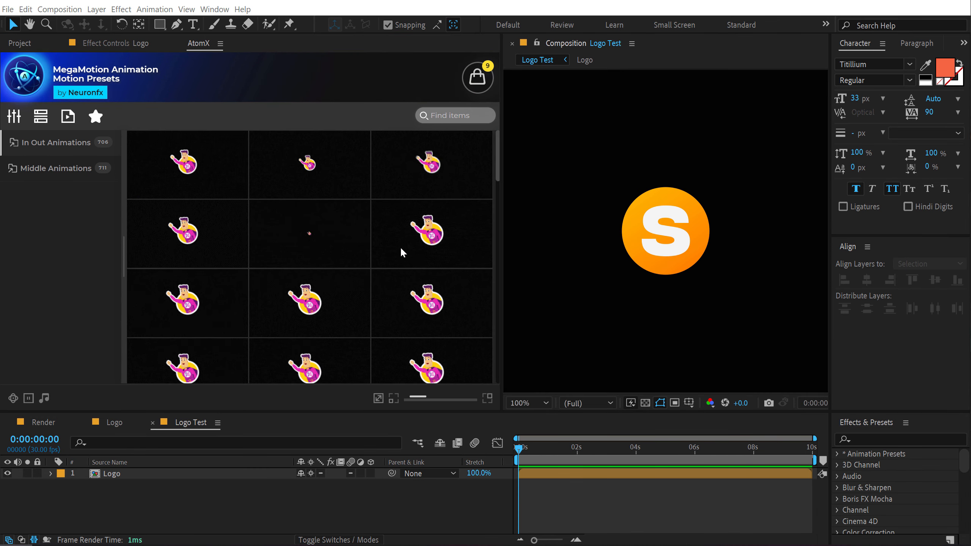
mouse_move(365, 248)
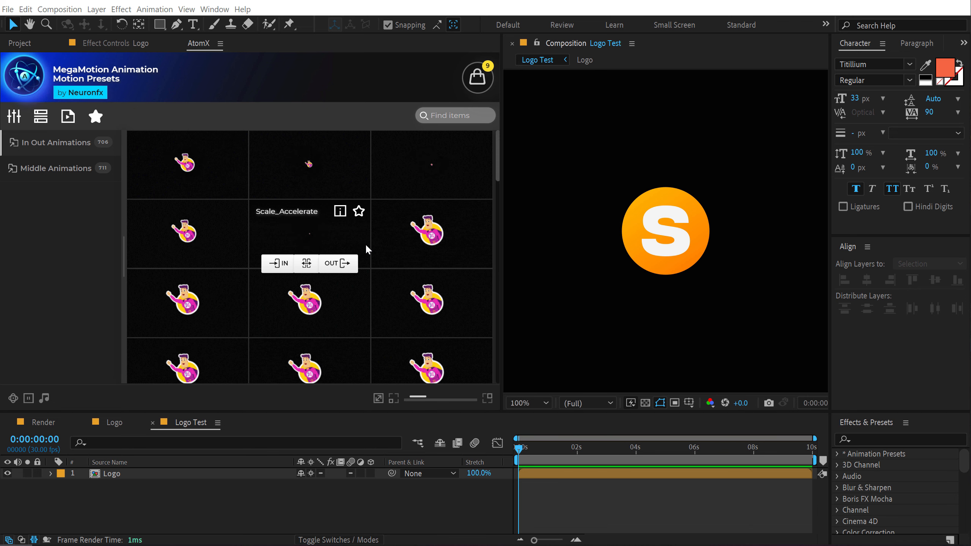
Step: Set the project's Expressions Engine to JavaScript
left_click(7, 9)
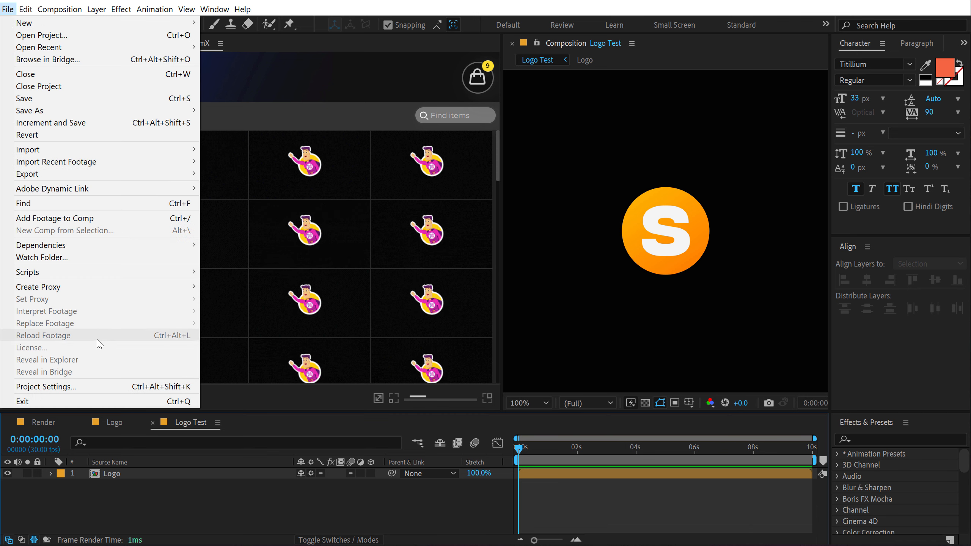
left_click(87, 386)
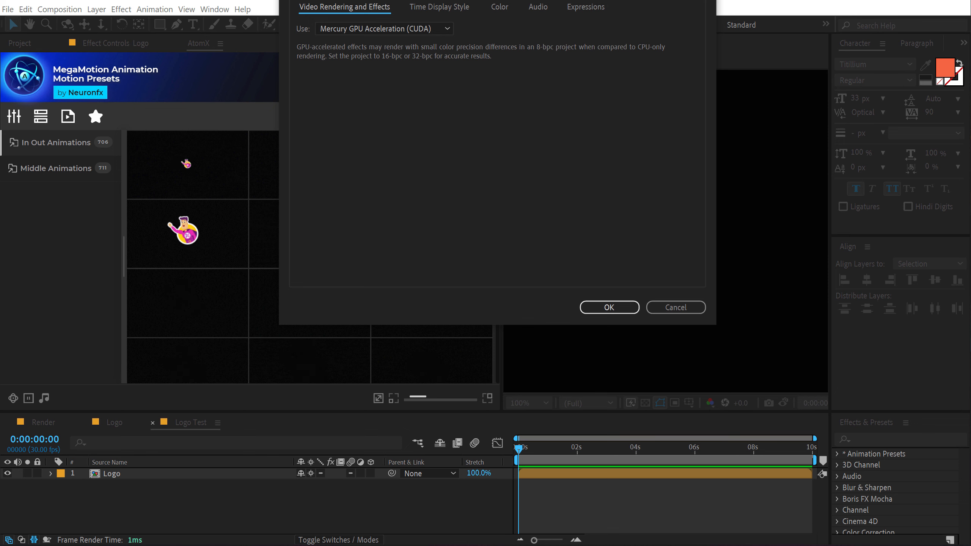
left_click(566, 117)
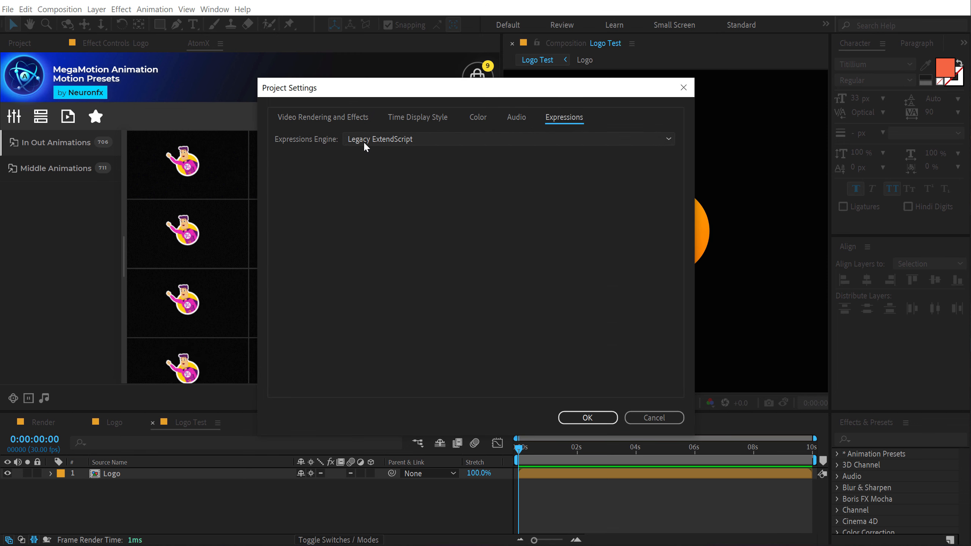
left_click(387, 140)
left_click(377, 170)
left_click(386, 140)
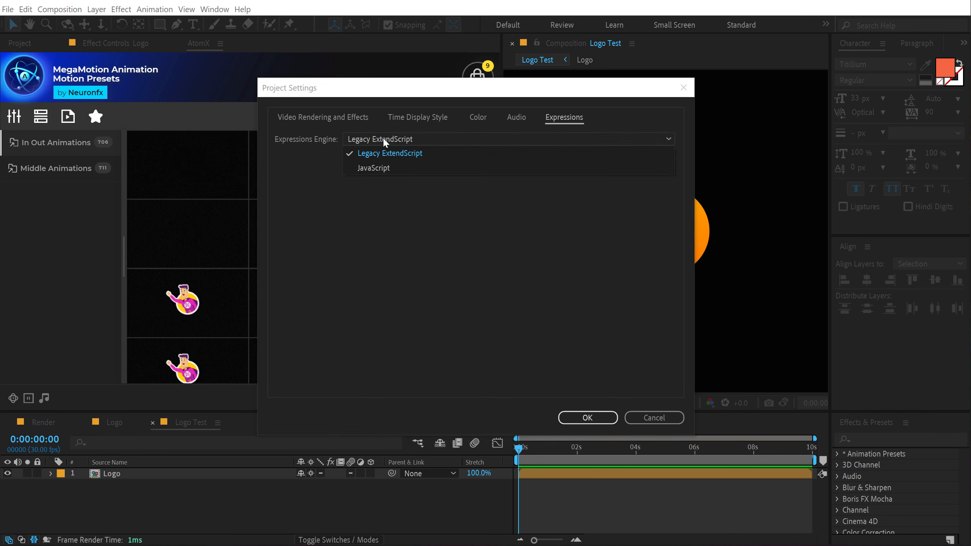
left_click(382, 168)
left_click(588, 417)
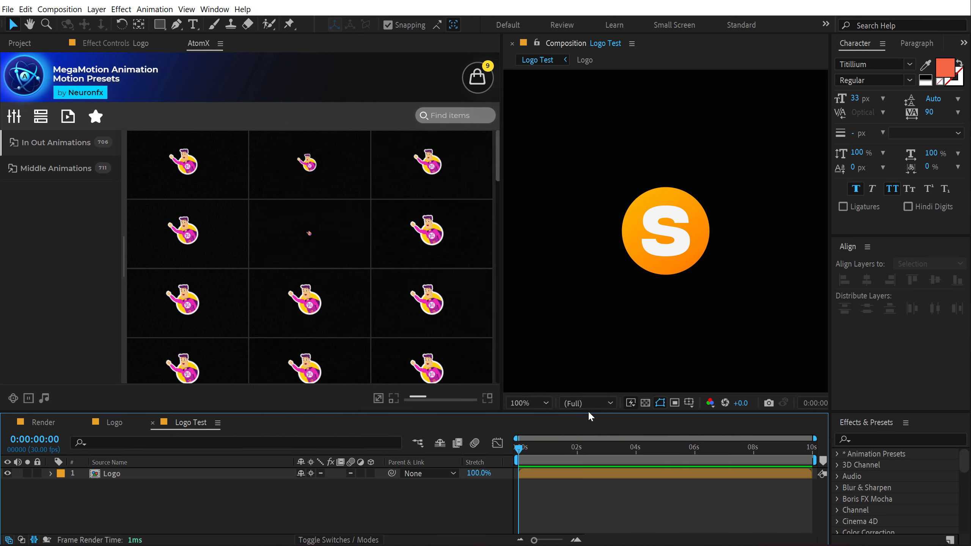
Step: Examine the In Out Animations presets, including the Scale, Scale Rotate, Position and Position Scale categories
scroll(273, 181, "down", 1)
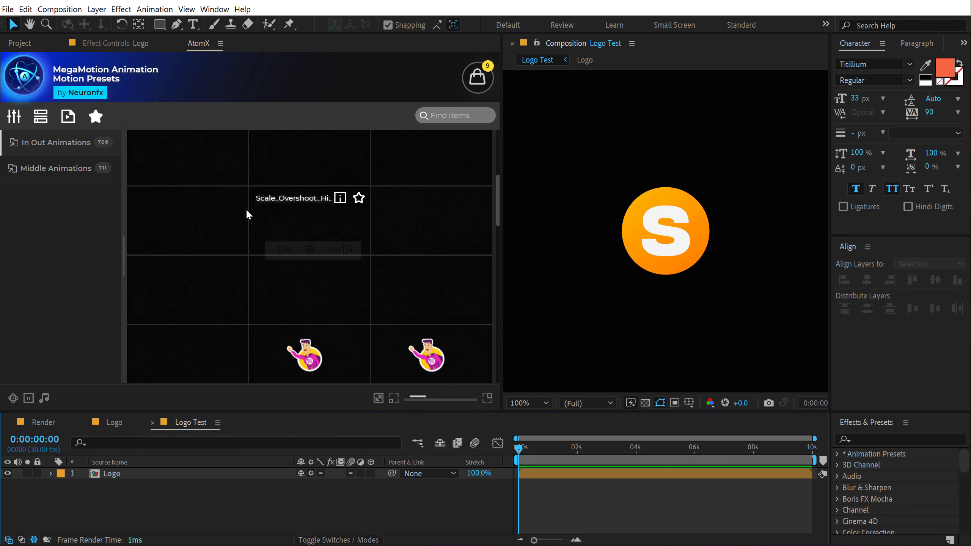
scroll(310, 223, "up", 3)
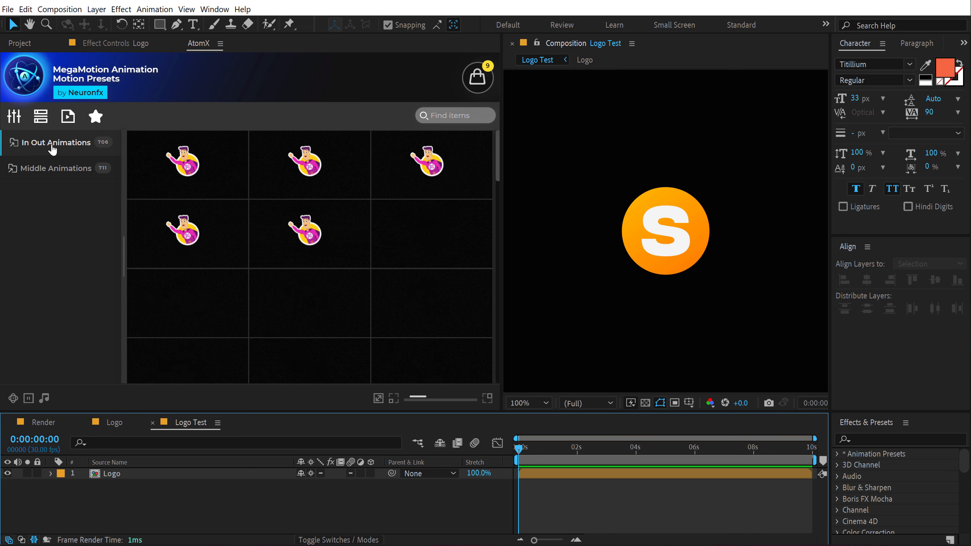
mouse_move(169, 152)
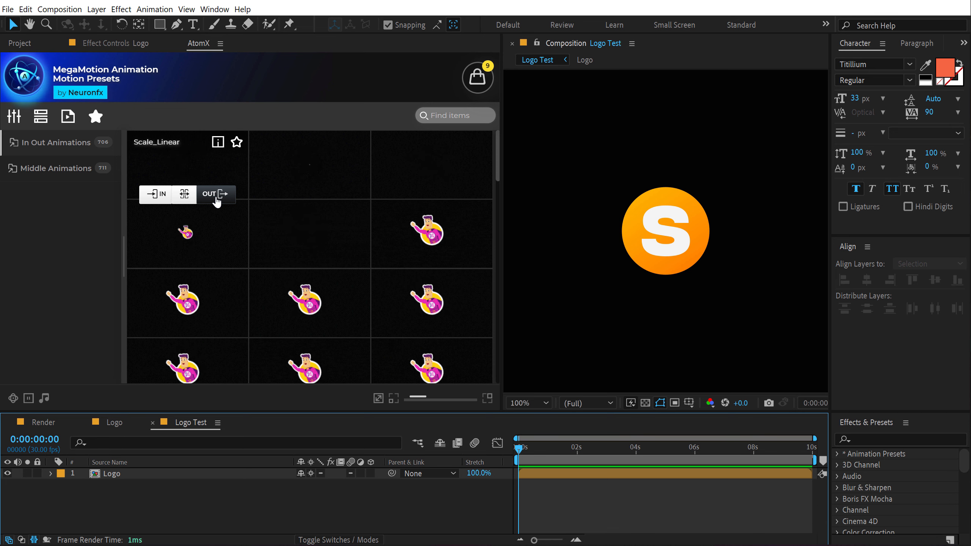
left_click(51, 150)
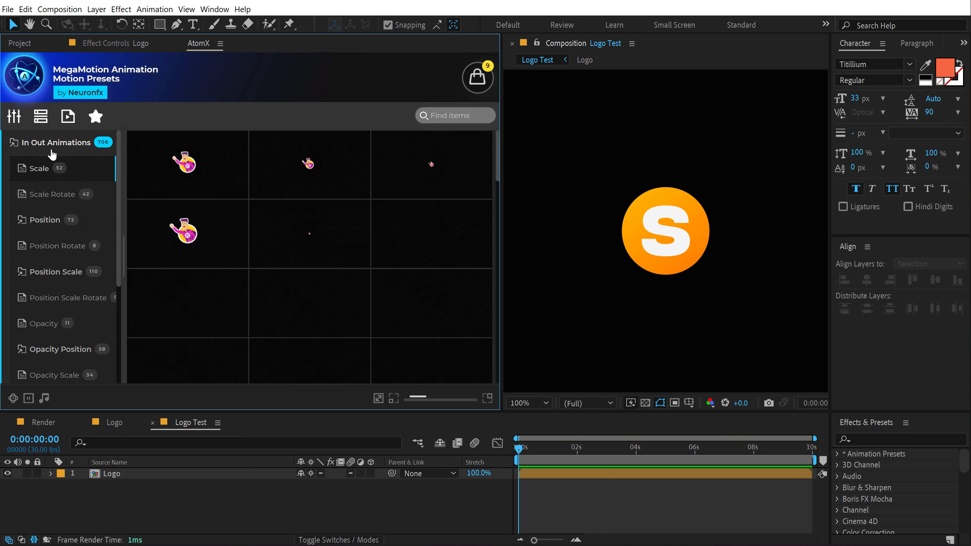
scroll(57, 177, "down", 3)
scroll(52, 198, "up", 3)
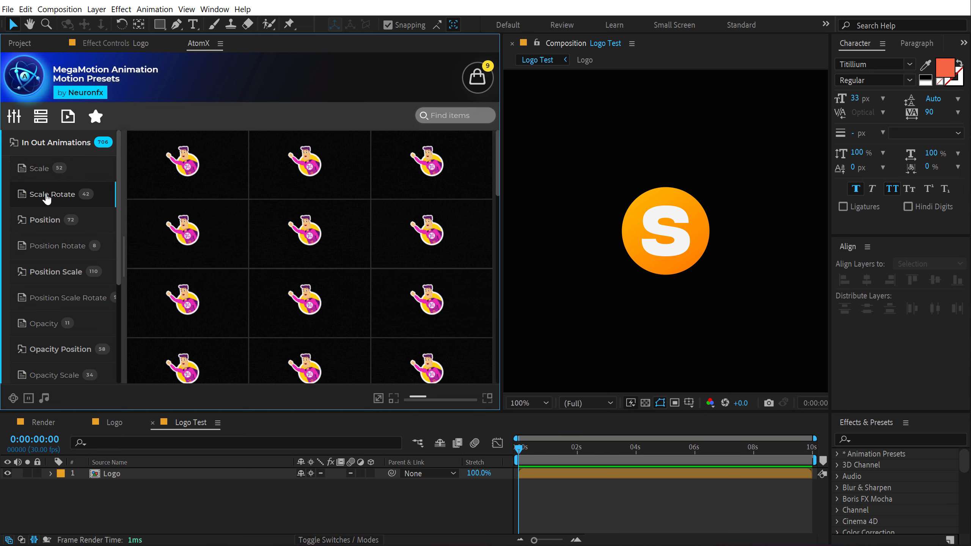
left_click(44, 221)
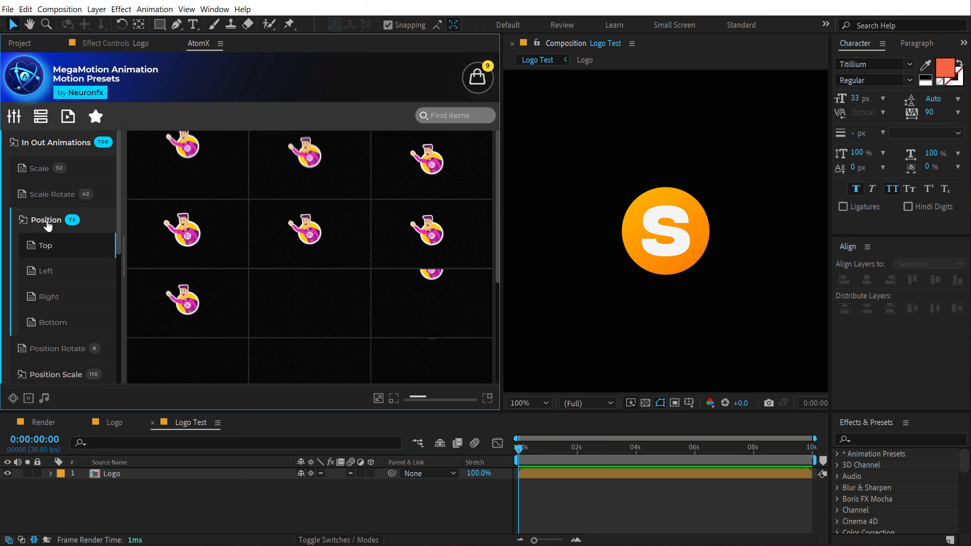
left_click(50, 296)
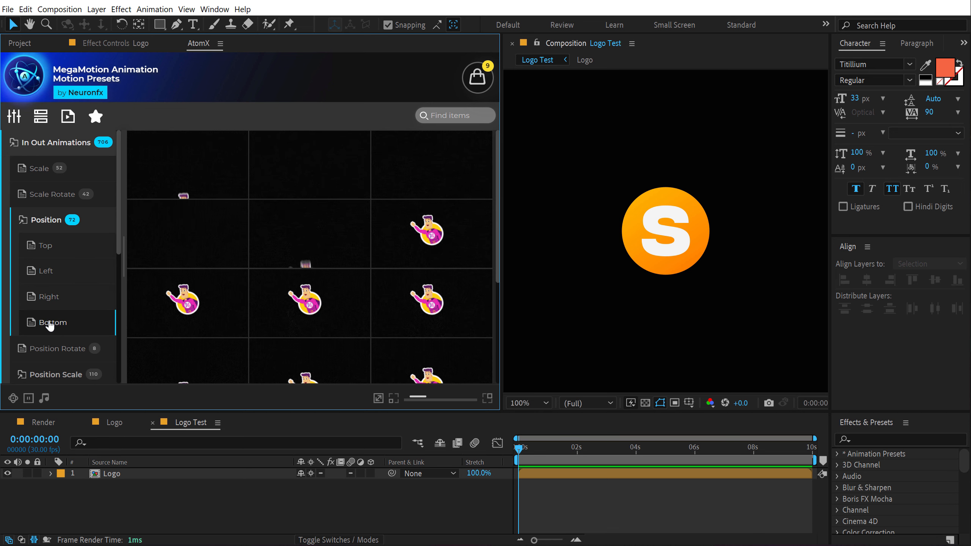
left_click(46, 222)
left_click(62, 274)
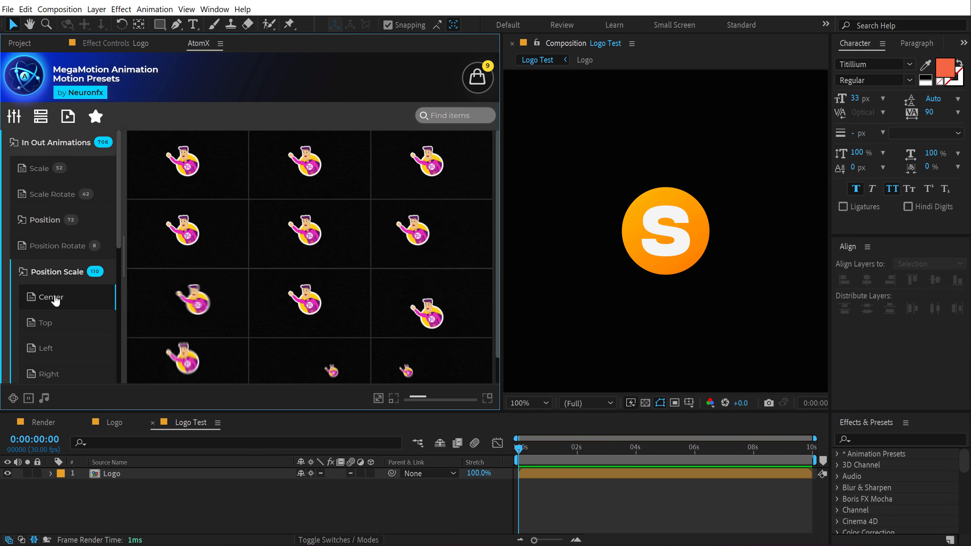
Step: End the Logo layer at 0:00:02:00 and apply the Scale_Jump_SquashStretch preset as both In and Out animation
left_click_drag(564, 447, 577, 455)
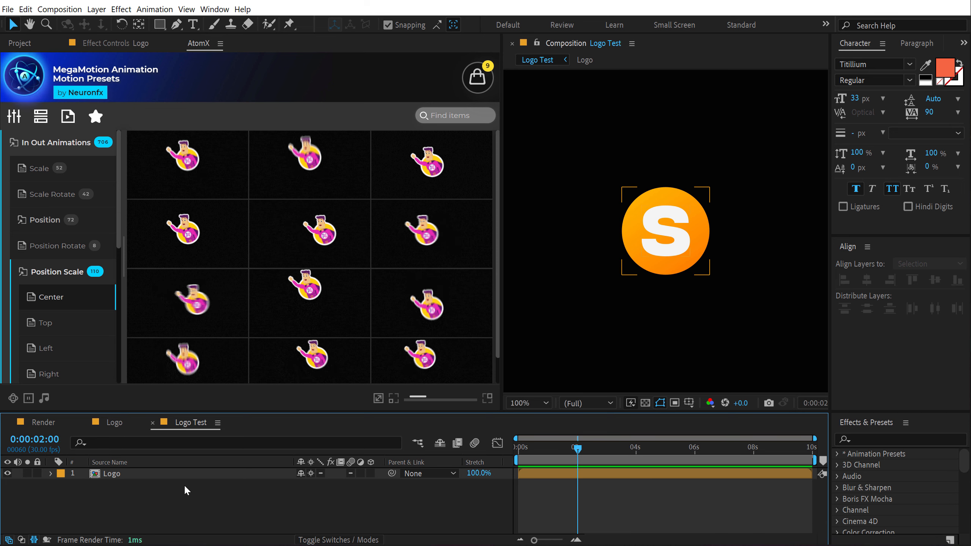
left_click(168, 473)
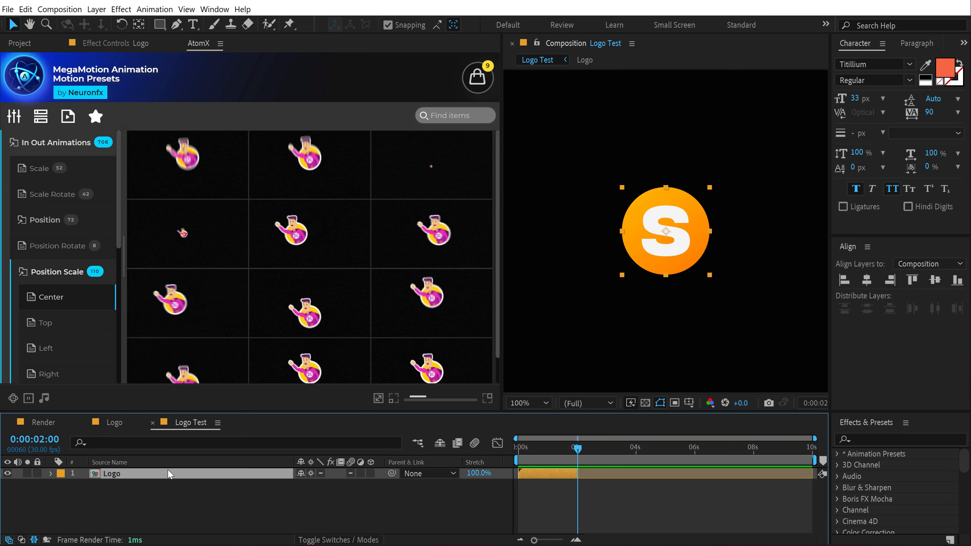
left_click(534, 448)
left_click_drag(532, 449, 539, 450)
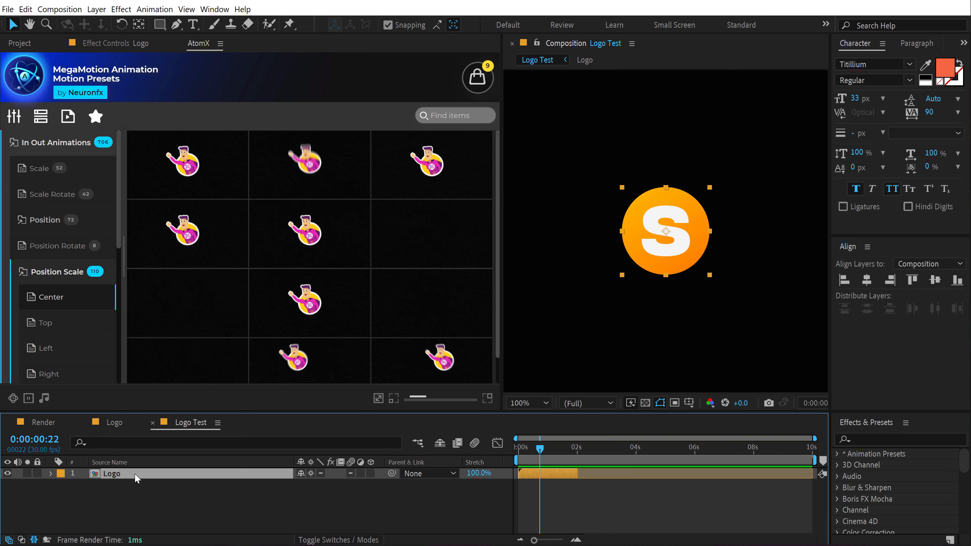
left_click(306, 205)
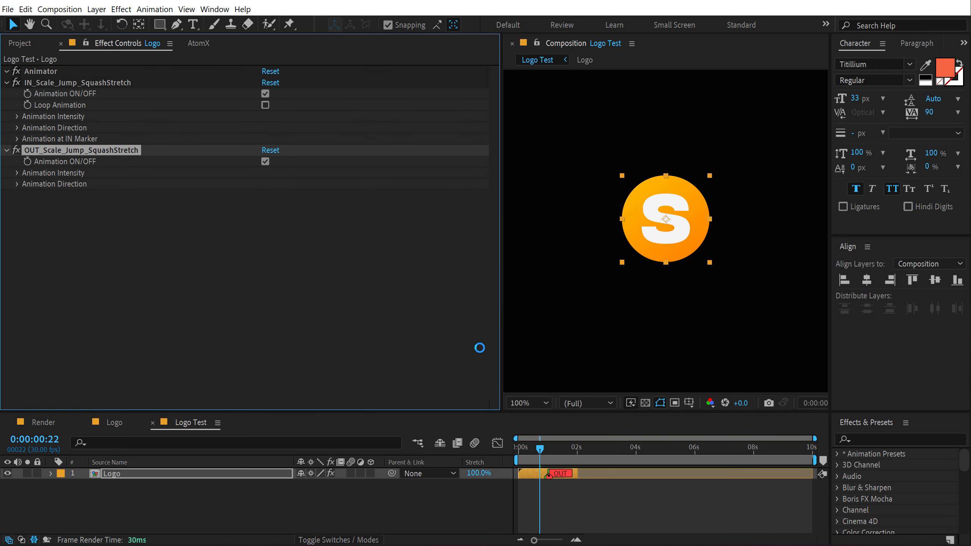
Step: Place the Logo layer's IN marker near 0:00:00:24 and OUT marker near 0:00:01:07, and play the animation from the start
scroll(553, 457, "up", 3)
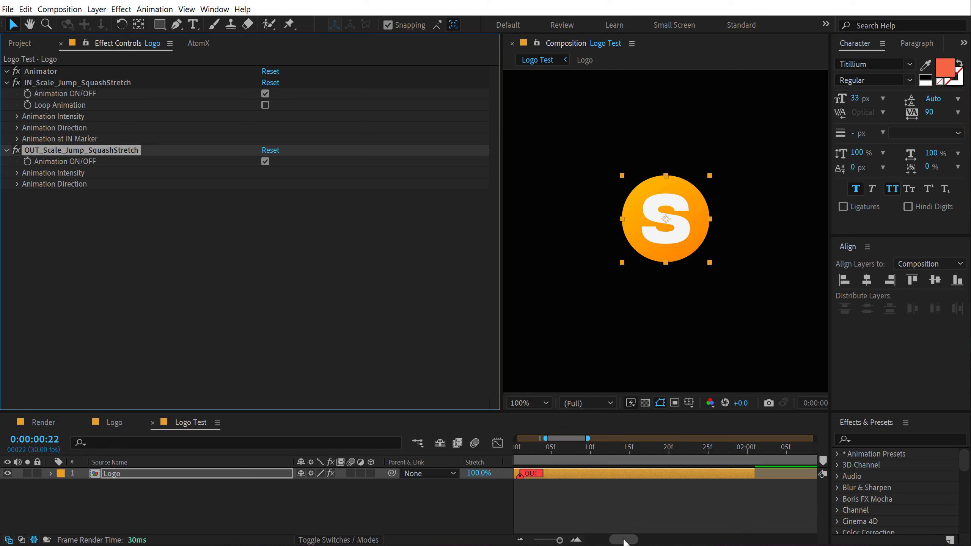
left_click_drag(624, 540, 585, 538)
scroll(551, 483, "down", 1)
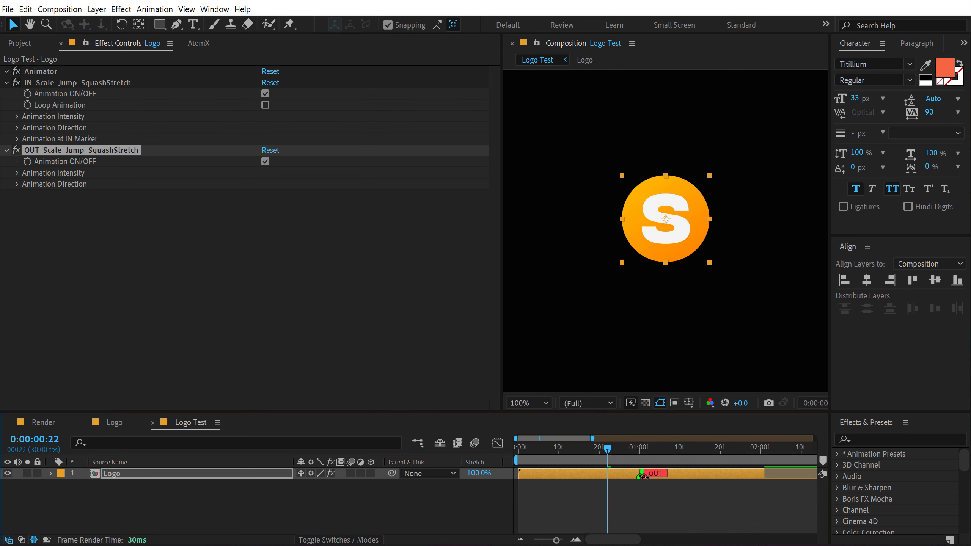
mouse_move(650, 475)
left_mouse_down()
mouse_move(675, 475)
mouse_move(615, 478)
left_mouse_up()
key("ctrl+z")
scroll(554, 483, "down", 1)
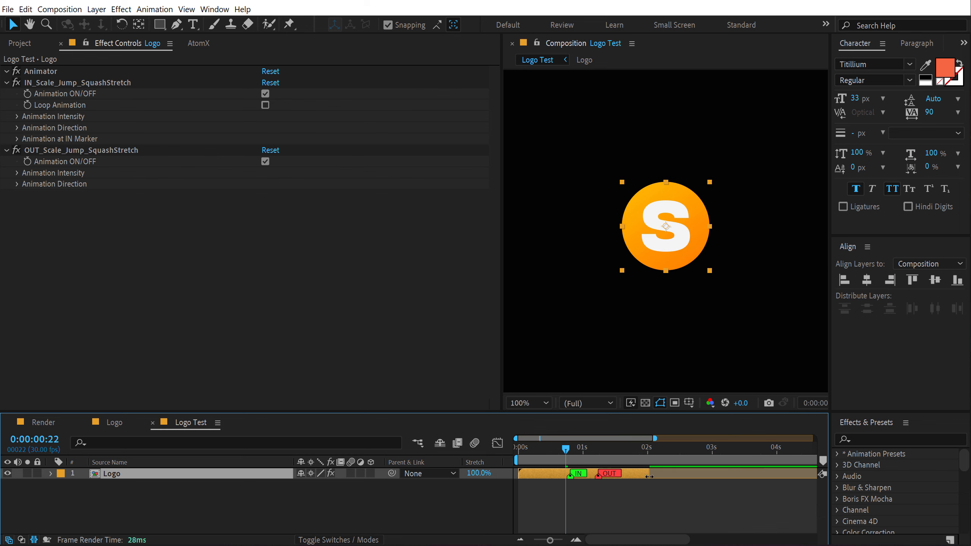
left_click_drag(566, 448, 495, 448)
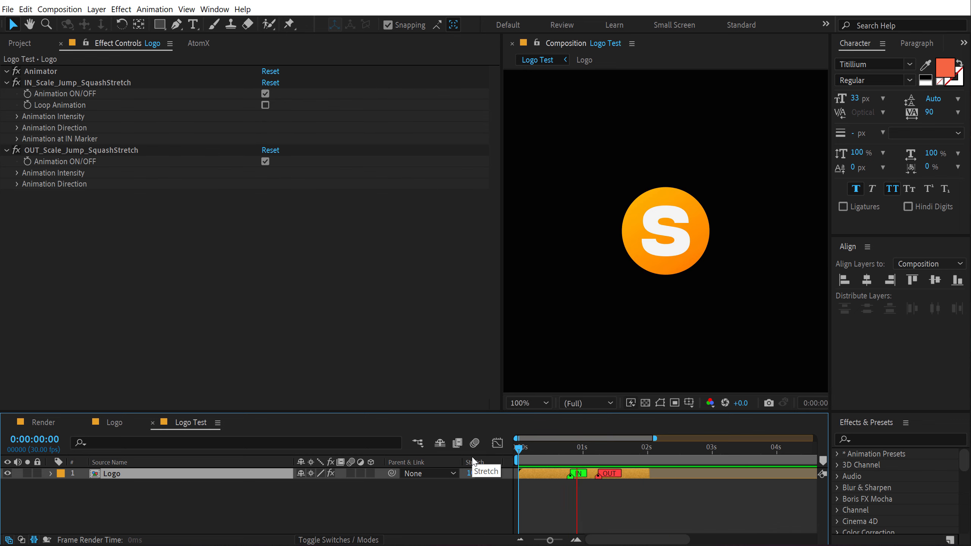
Step: Move the IN marker to about 0:00:00:13 and OUT to about 0:00:02:14, extend the Logo layer past 3 seconds and preview
left_click(570, 450)
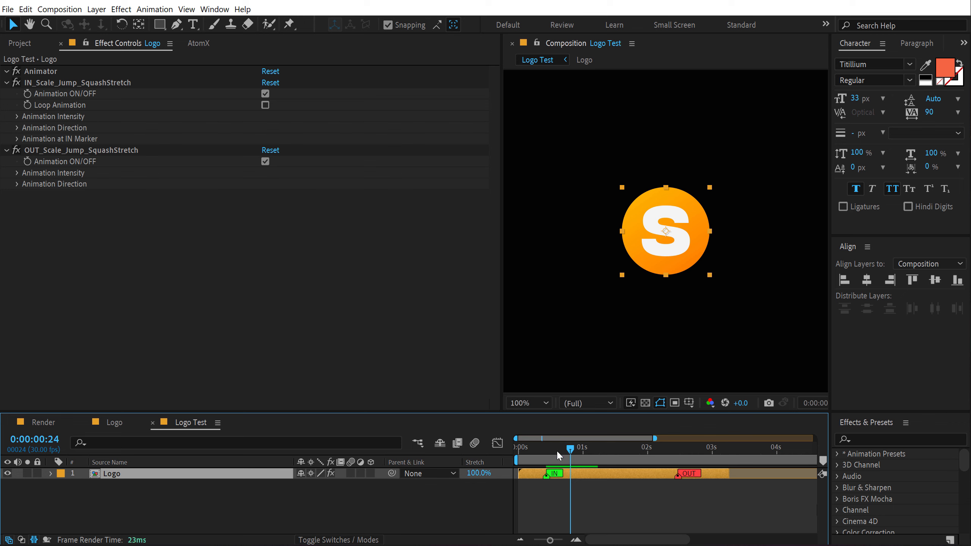
key("space")
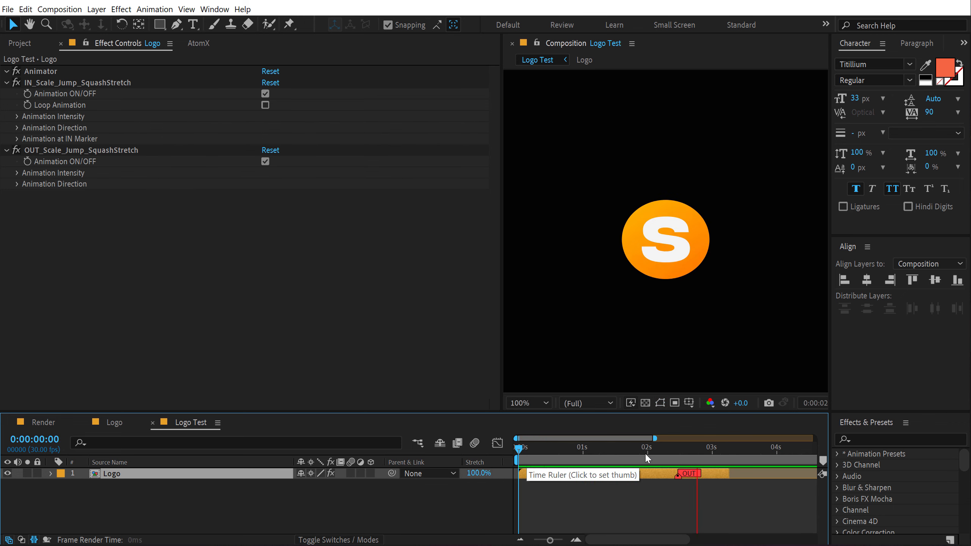
left_click_drag(687, 451, 663, 451)
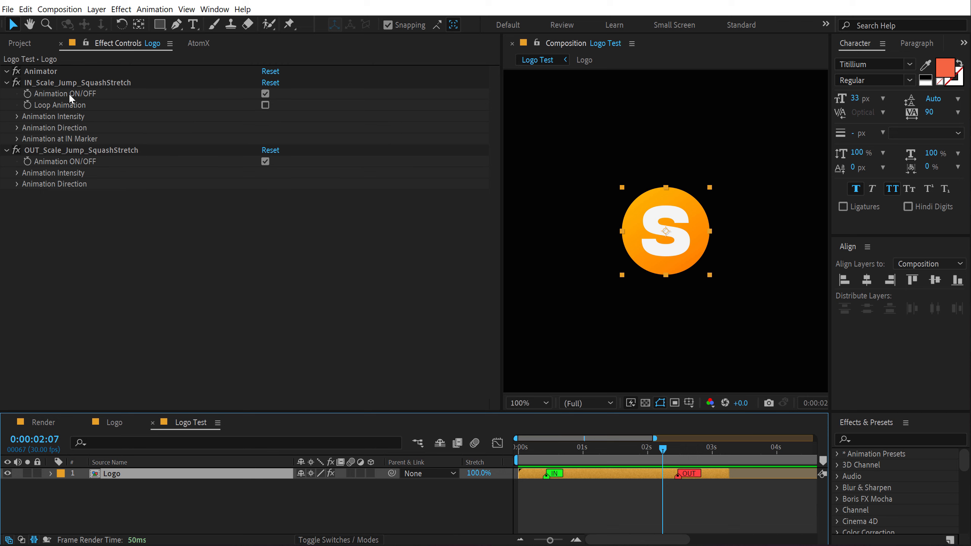
Step: Switch the IN_Scale_Jump_SquashStretch animation off and on again, and expand its Animation Intensity settings
left_click(265, 94)
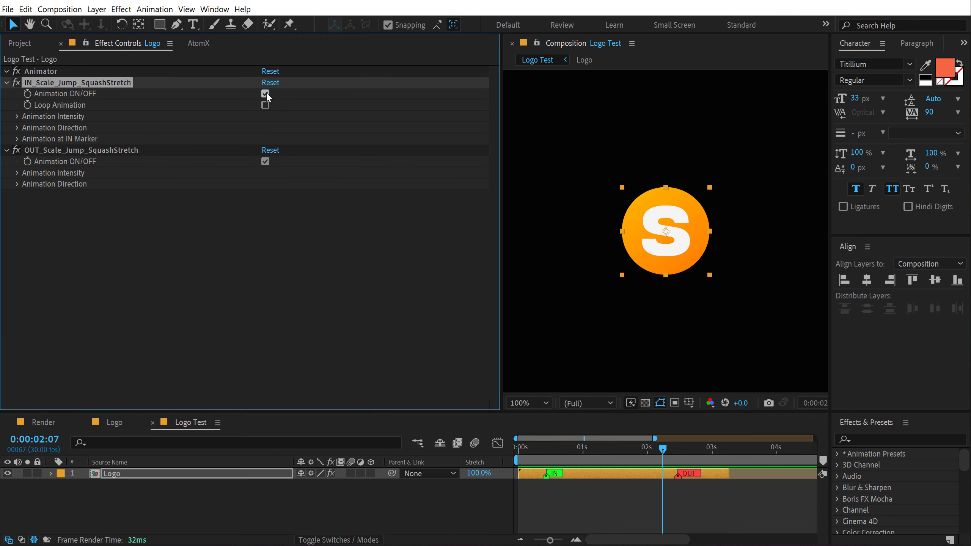
left_click(265, 93)
left_click(17, 116)
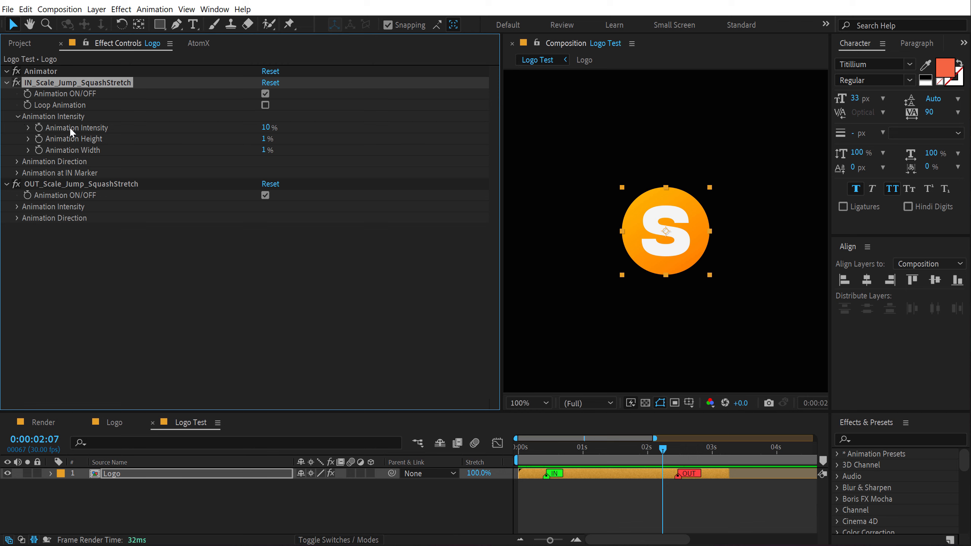
Step: Set the IN_Scale_Jump_SquashStretch Animation Intensity to 5% and scrub the first frames of the Logo animation
left_click_drag(535, 452, 534, 453)
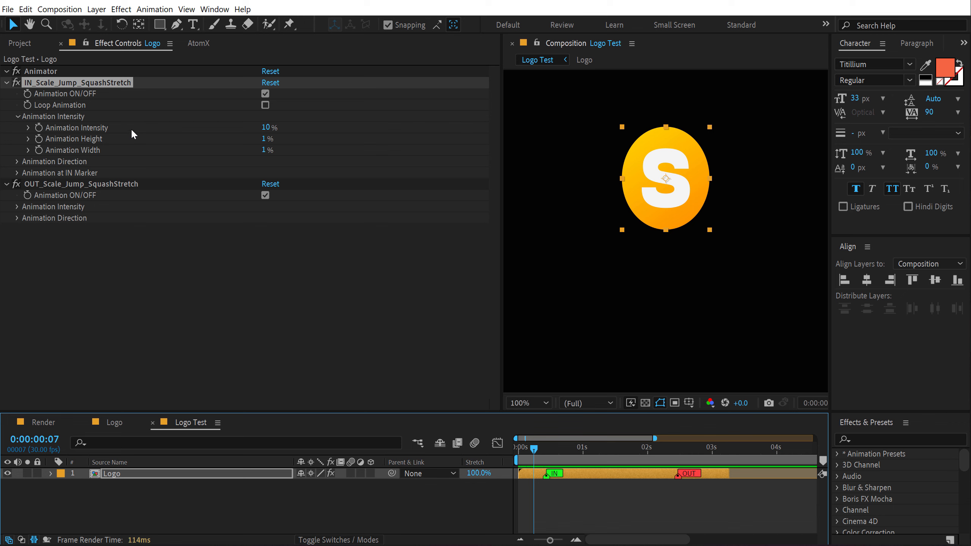
left_click(265, 128)
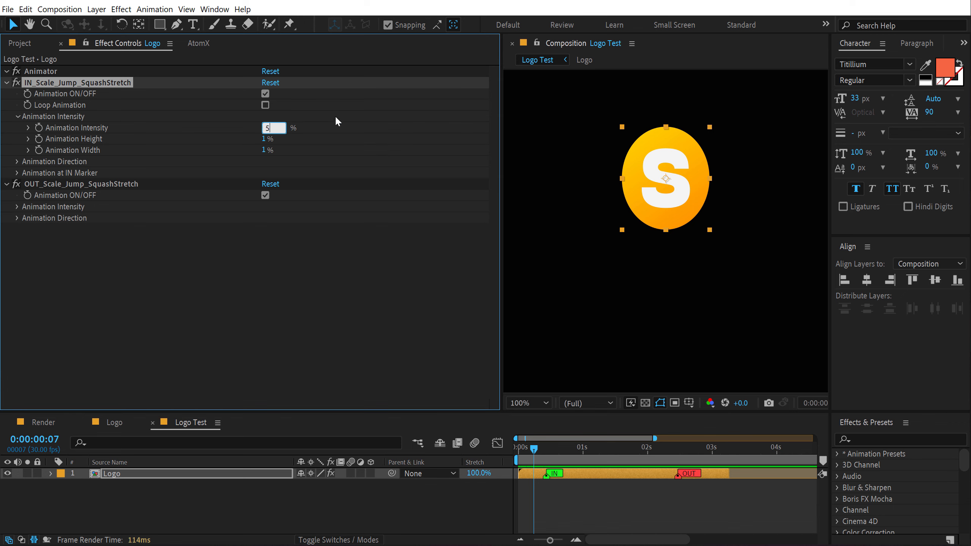
key("Return")
left_click_drag(537, 448, 486, 459)
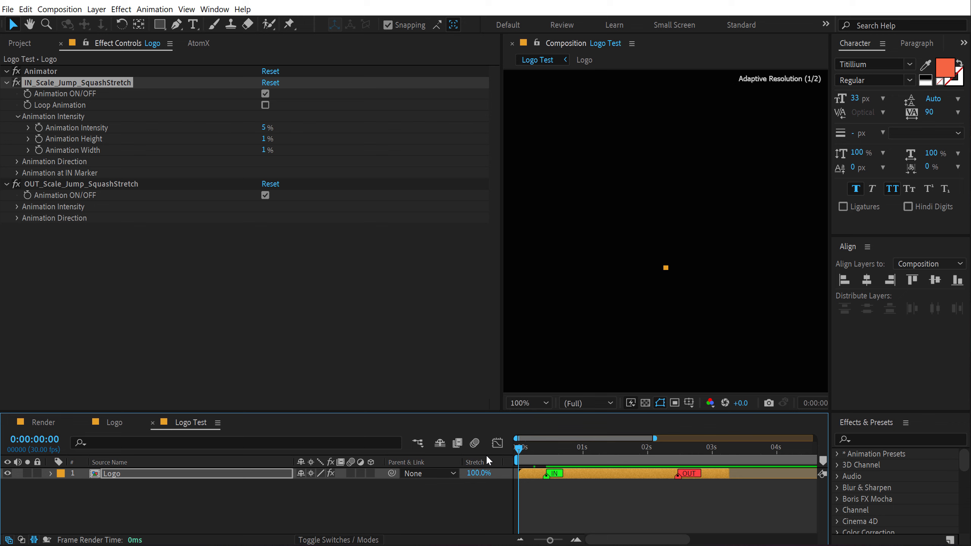
left_click(531, 449)
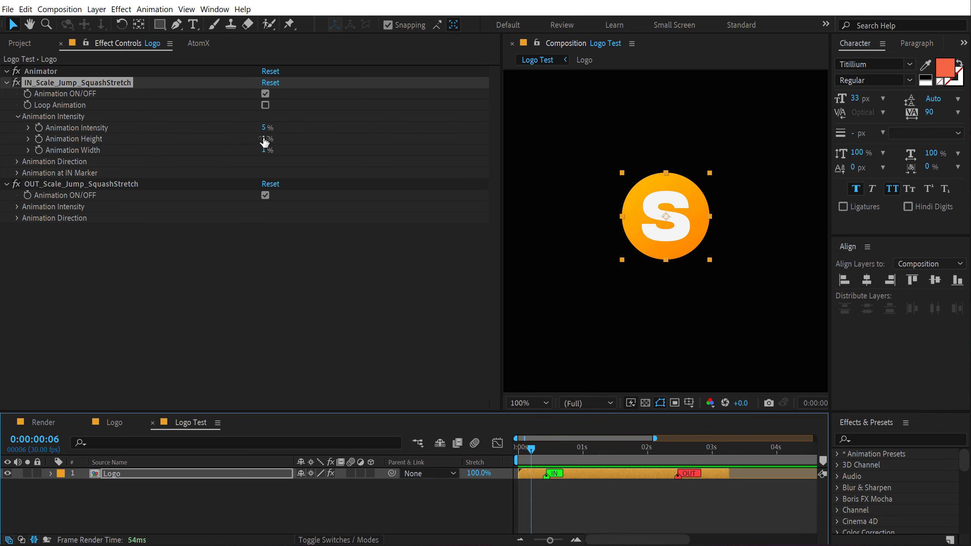
Step: Try an Animation Height of 5% on the IN animation, preview it from the start, and return the height to 1%
left_click(264, 139)
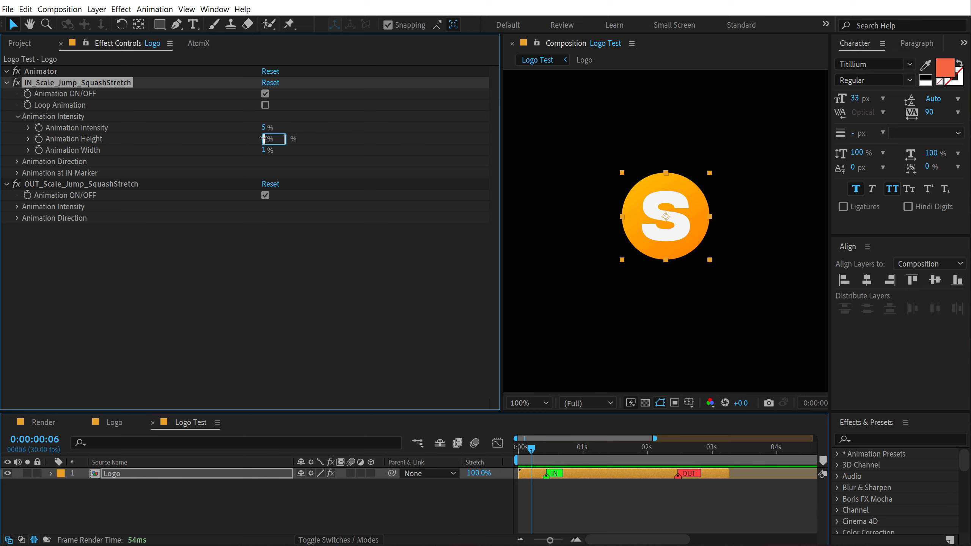
left_click(313, 144)
left_click_drag(533, 453, 473, 466)
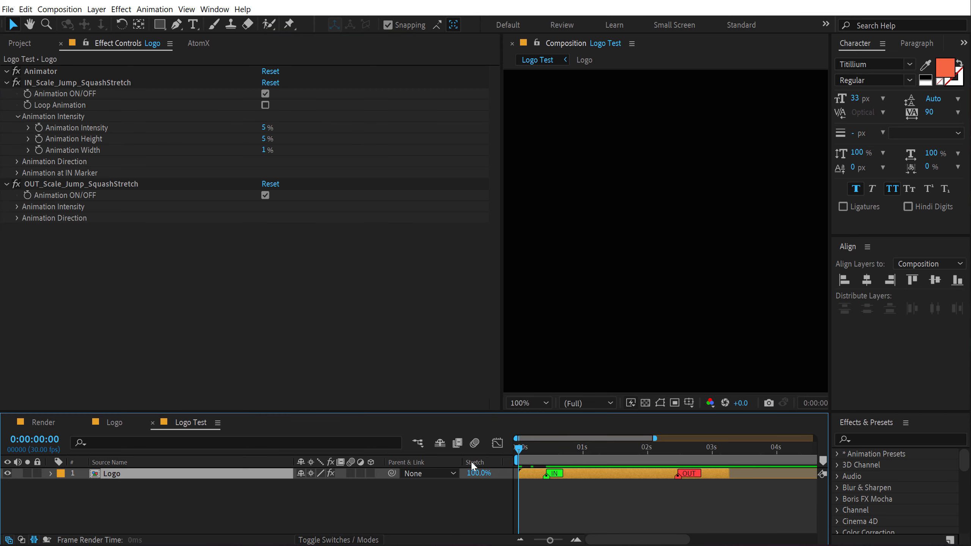
key("space")
left_click(537, 454)
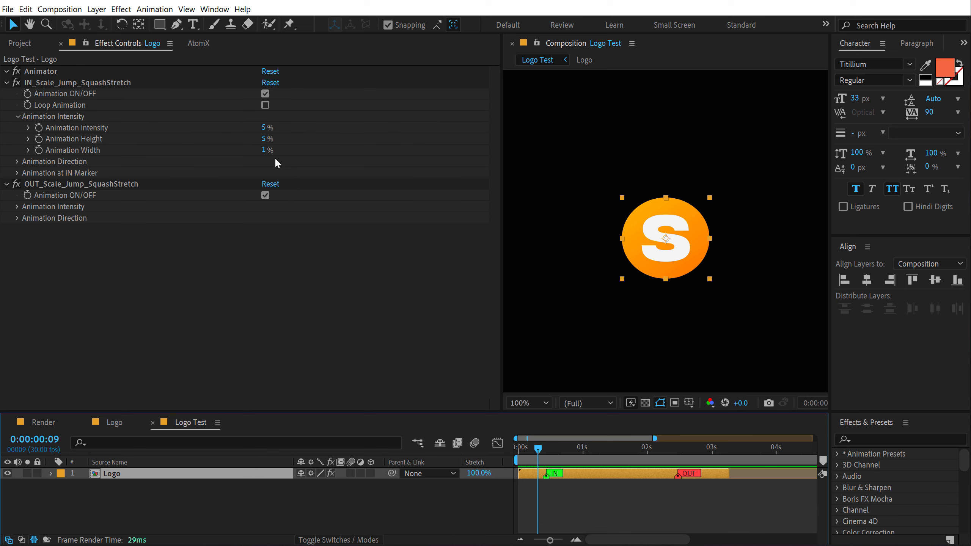
left_click(266, 139)
key("Return")
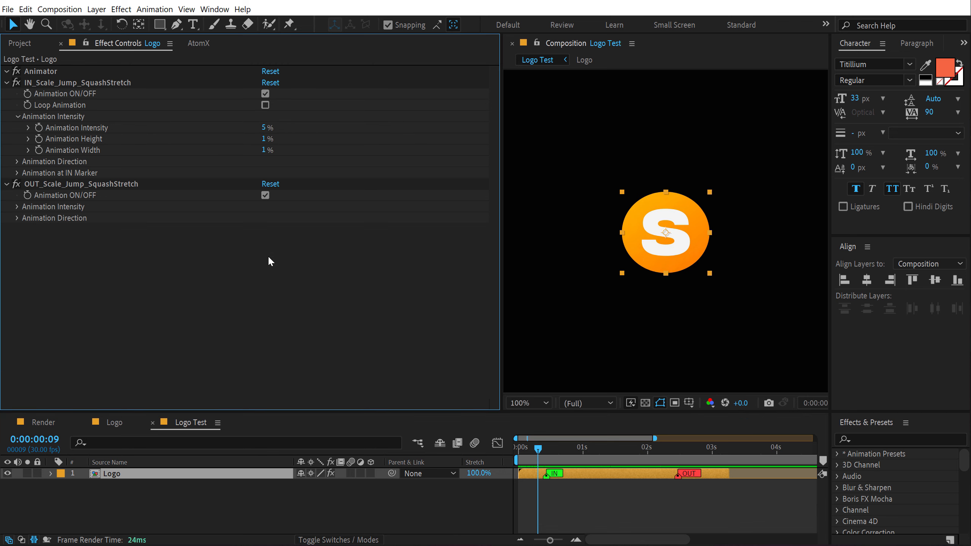
Step: Expand the IN animation's Animation Direction settings, set the Animation Angle to 92°, and scrub the logo's opening motion
left_click(18, 162)
left_click(530, 454)
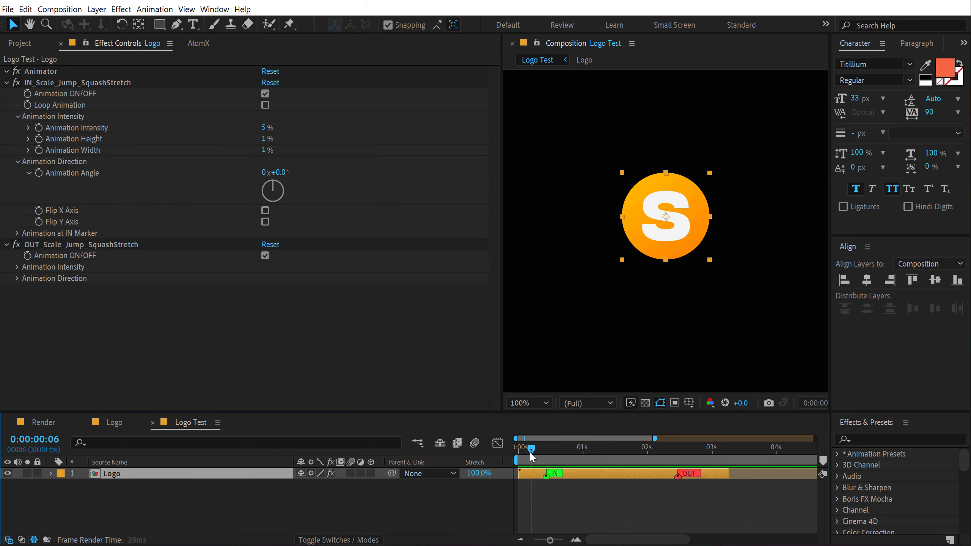
left_click_drag(534, 457, 531, 457)
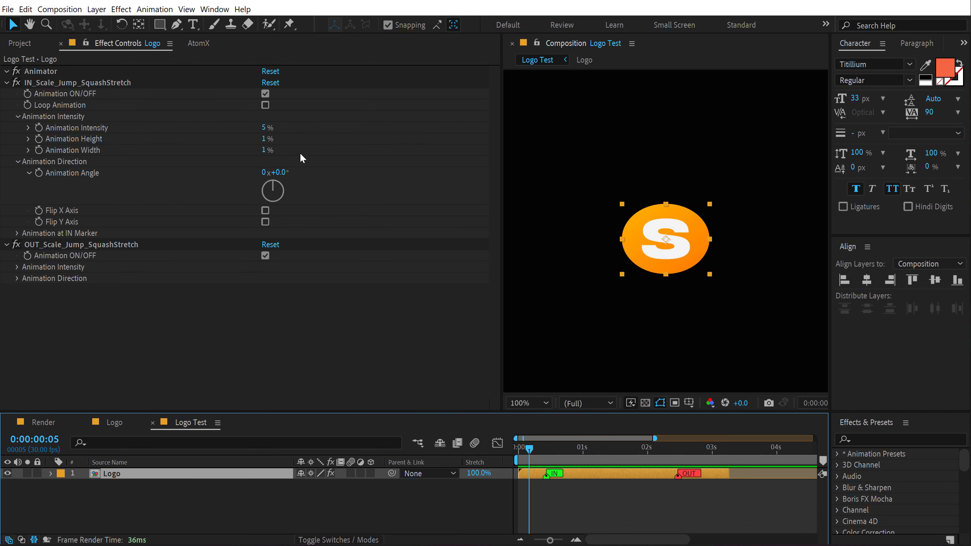
left_click_drag(280, 178, 341, 175)
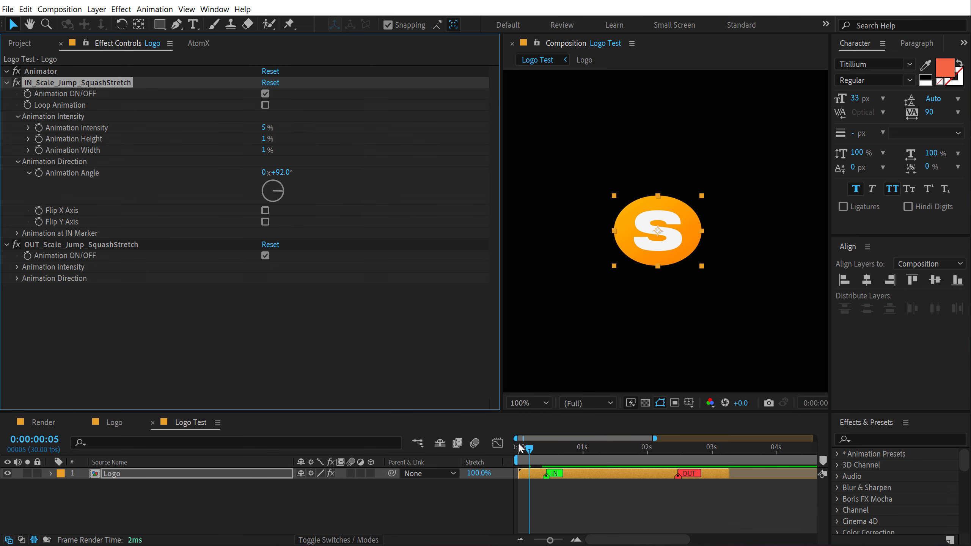
mouse_move(529, 449)
left_mouse_down()
mouse_move(550, 450)
mouse_move(505, 455)
mouse_move(534, 457)
left_mouse_up()
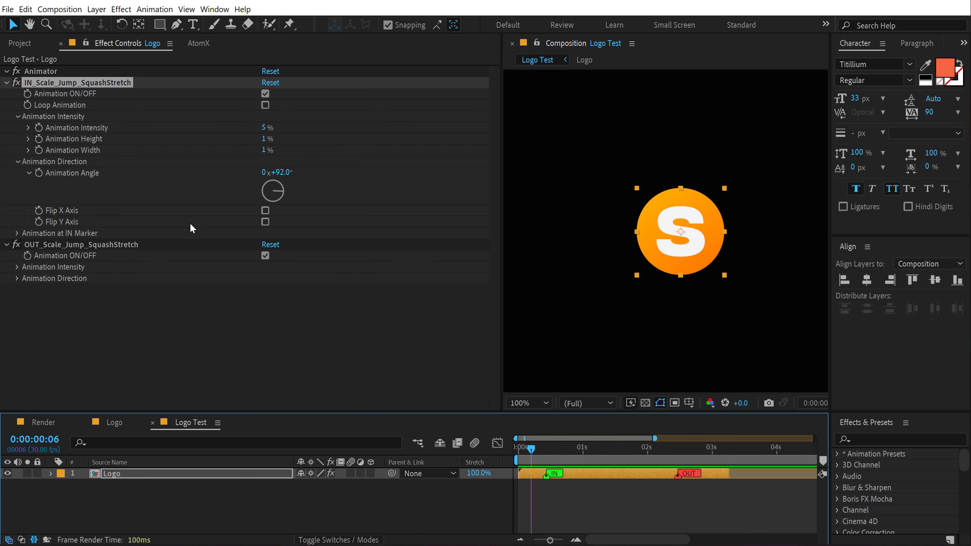
Step: Inspect the Animation at IN Marker options, and collapse them together with the Animation Direction settings
left_click(17, 233)
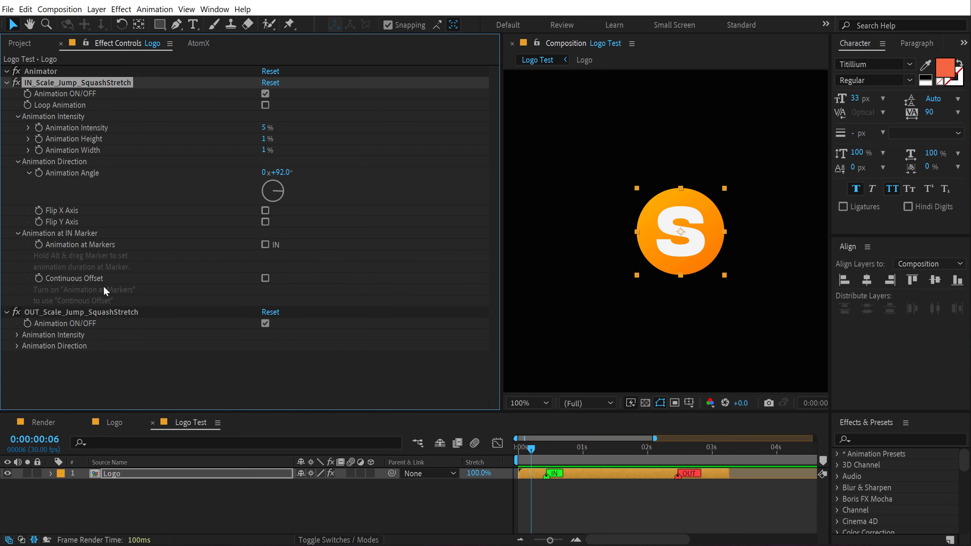
left_click(17, 233)
left_click(16, 161)
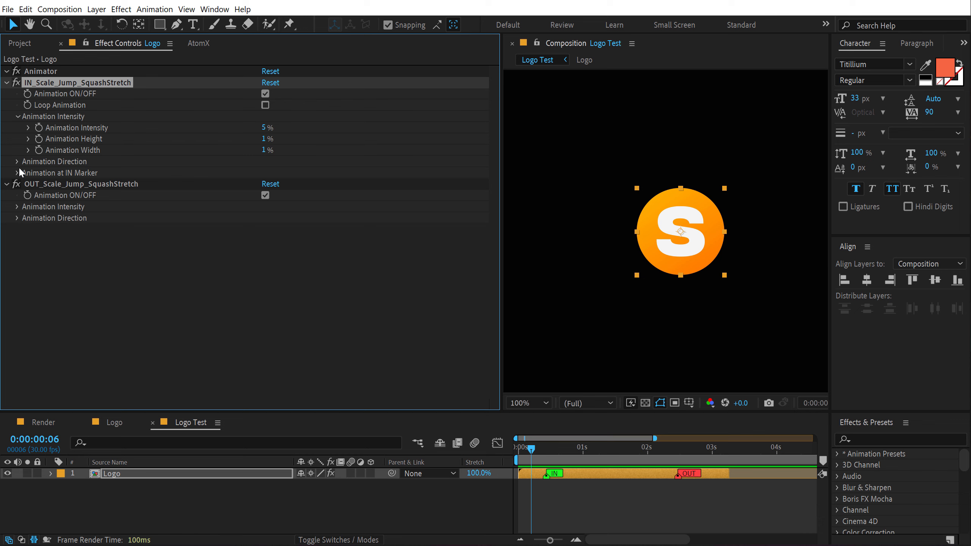
Step: Browse the AtomX In Out preset categories, including Position Scale, Opacity Scale Position and Opacity Scale Rotate
left_click(199, 44)
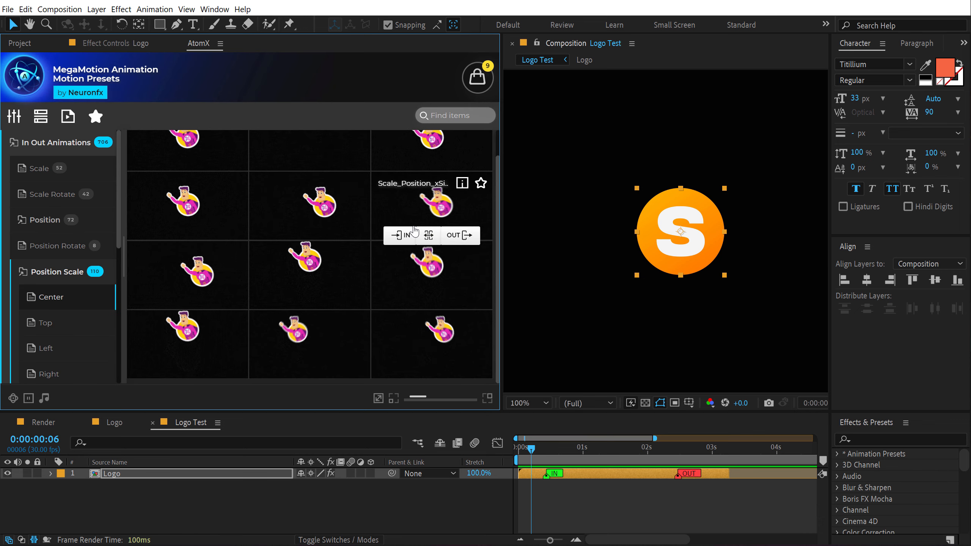
left_click(416, 232)
scroll(61, 198, "down", 3)
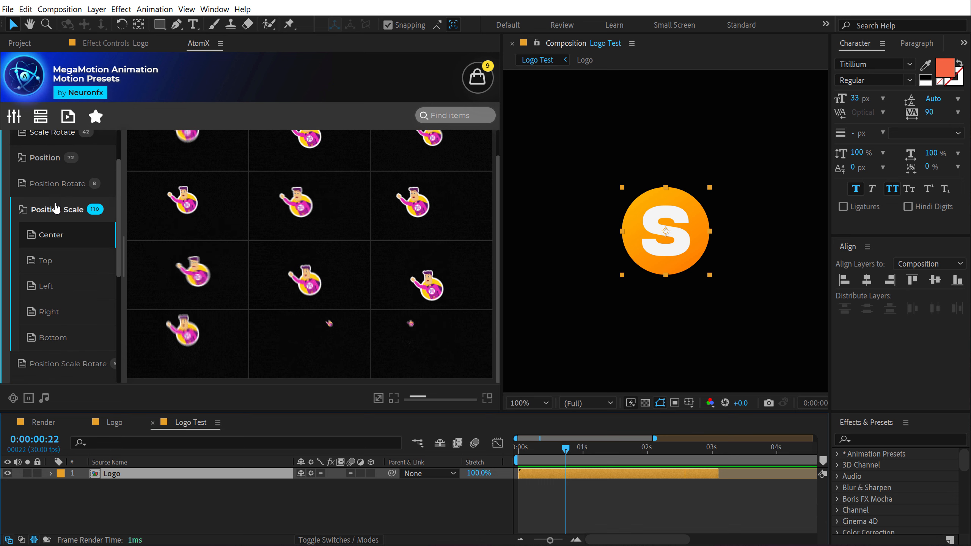
left_click(62, 165)
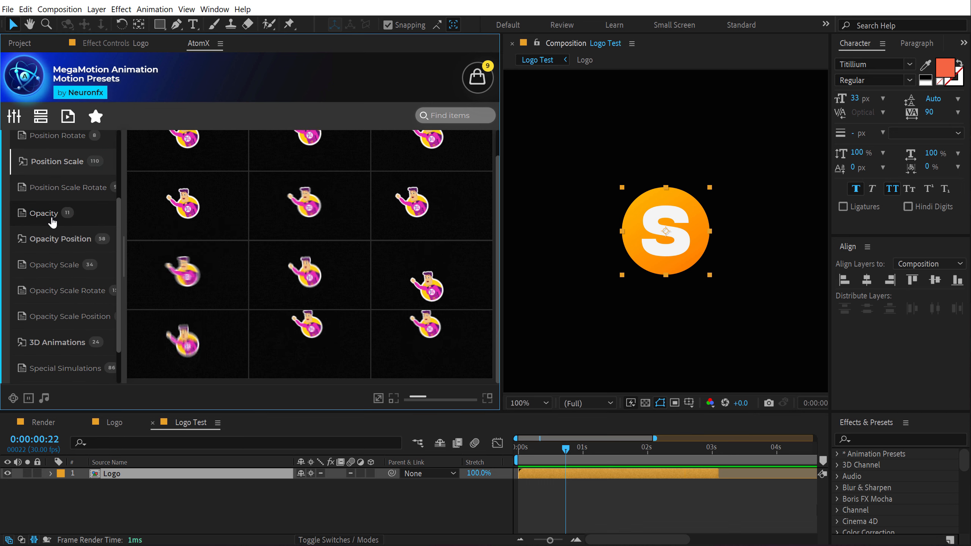
scroll(52, 222, "down", 1)
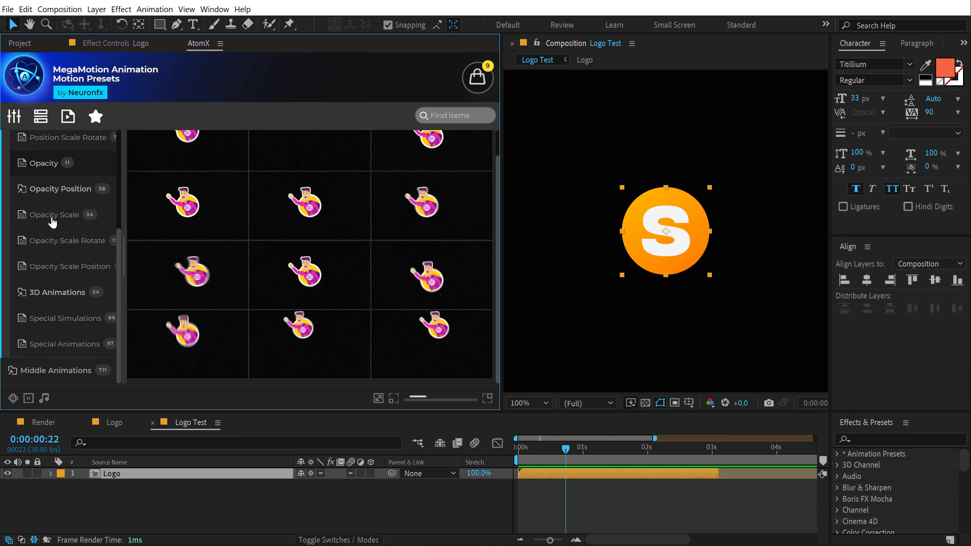
left_click(52, 268)
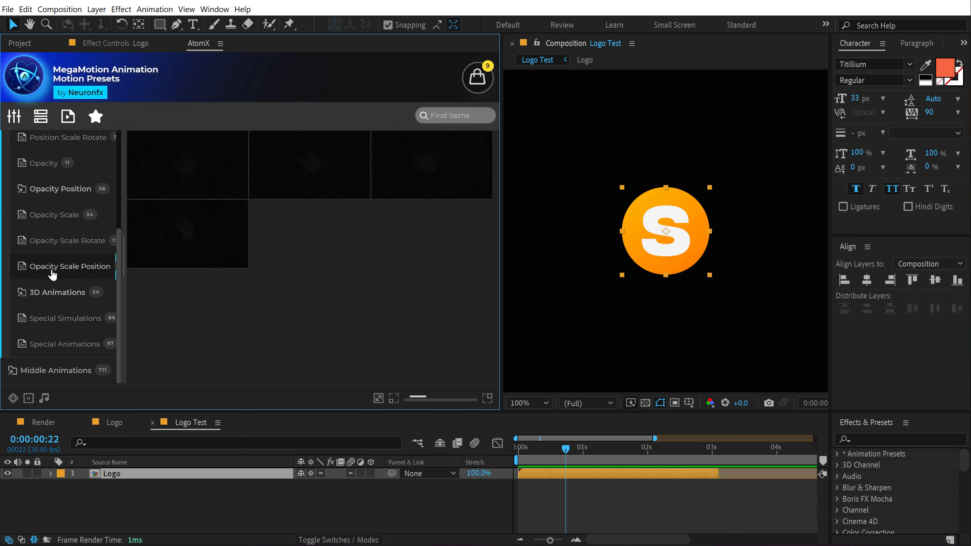
left_click(53, 254)
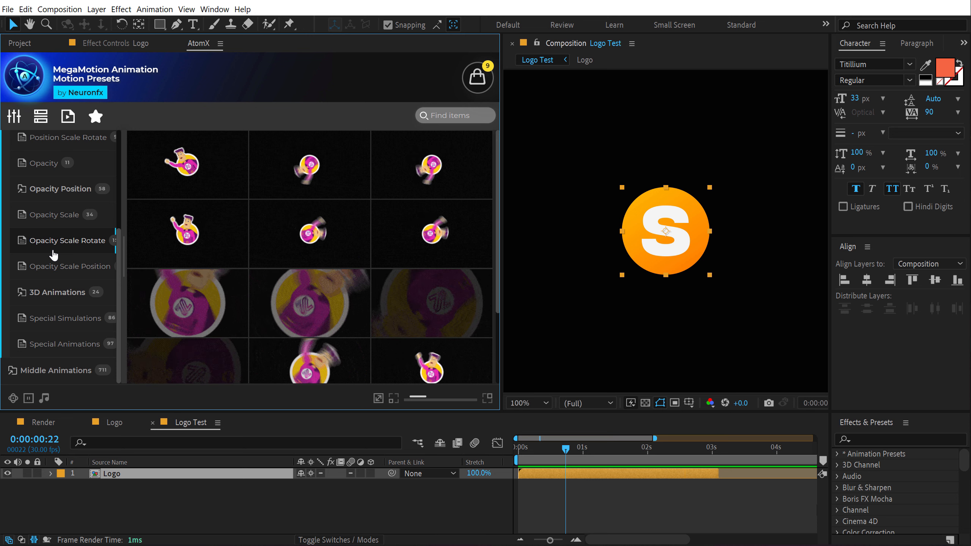
scroll(269, 251, "down", 1)
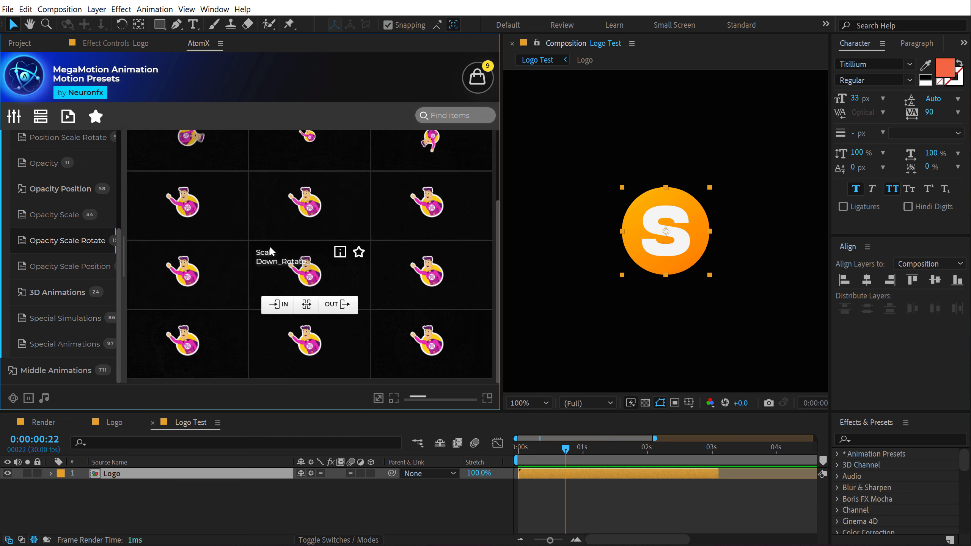
Step: View the 3D Scale Rotate and 3D Position Scale Rotate presets, and widen the category list
left_click(55, 302)
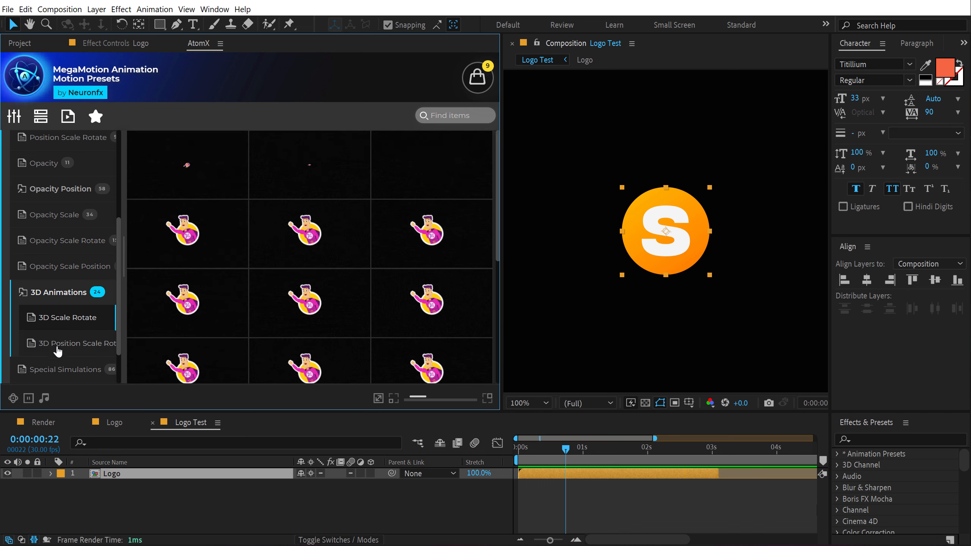
left_click(31, 345)
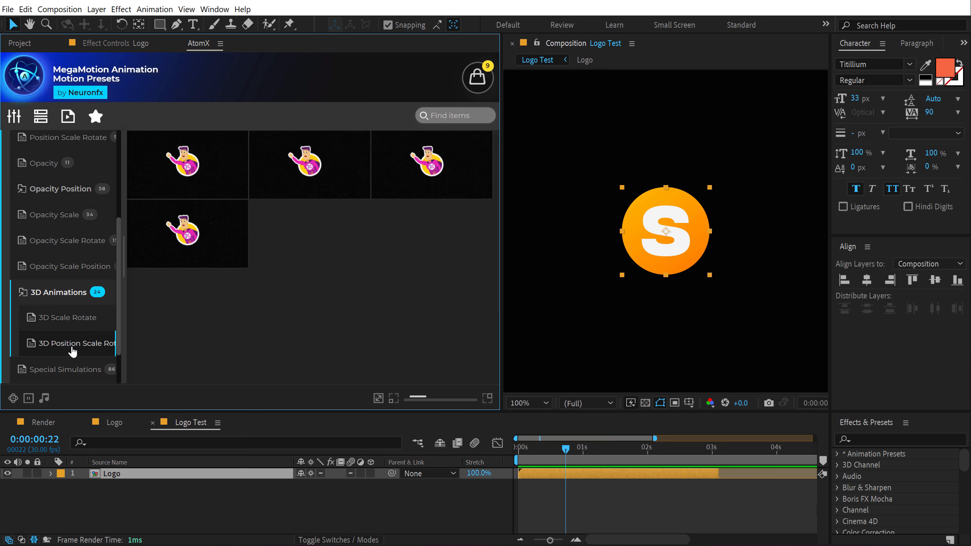
left_click_drag(124, 314, 162, 307)
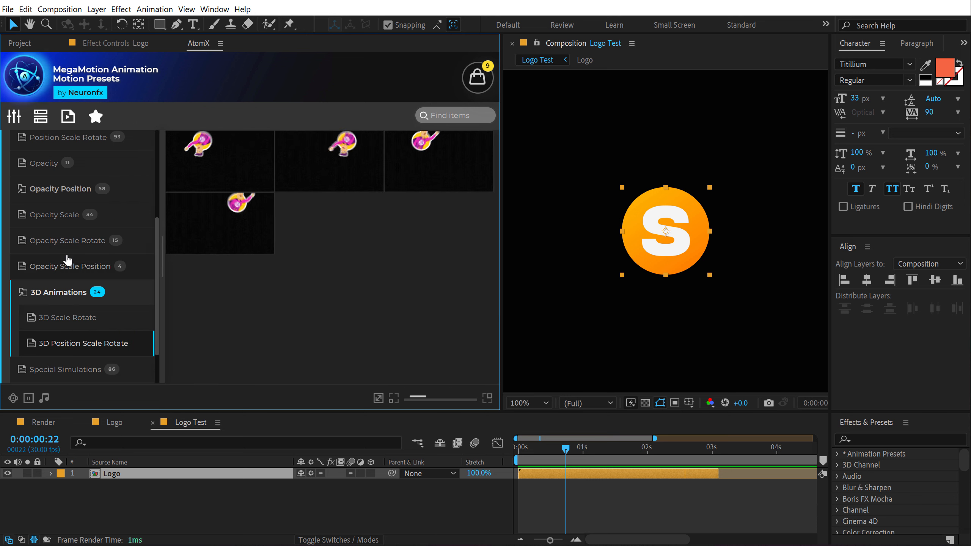
left_click(33, 298)
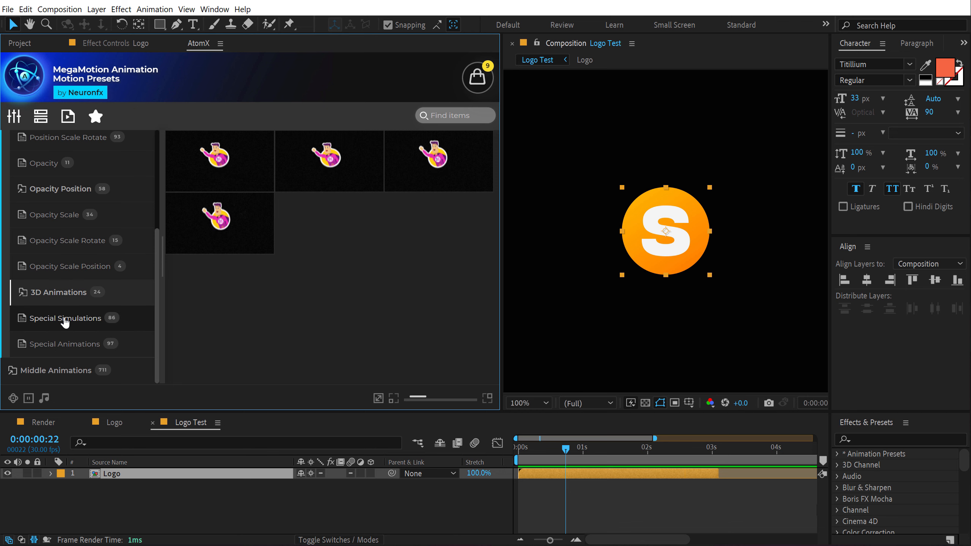
Step: Apply the Special Simulations preset Drop_Roll Back_Box_Left_3 to the Logo layer as an In animation and preview it at 50% zoom
left_click(64, 320)
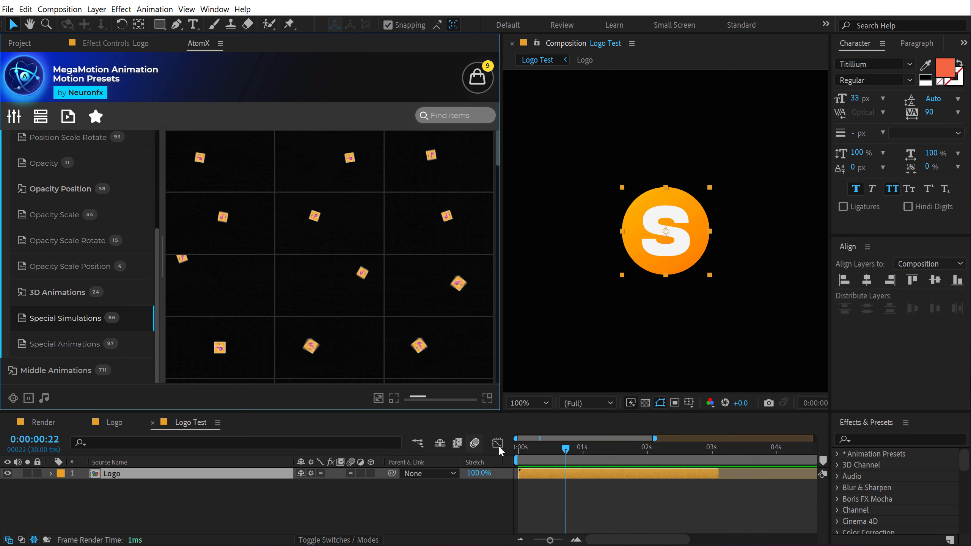
mouse_move(329, 374)
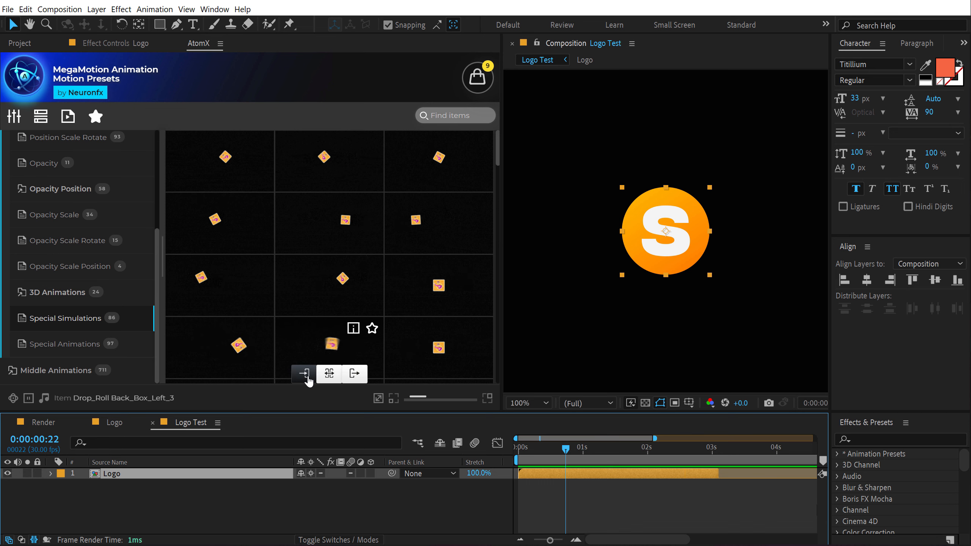
left_click(306, 375)
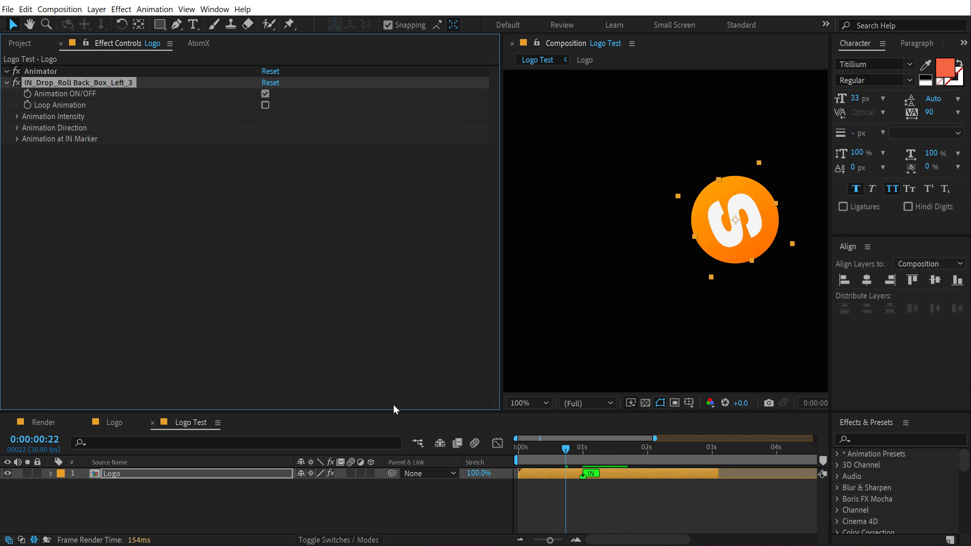
key("comma")
left_click_drag(564, 453, 462, 462)
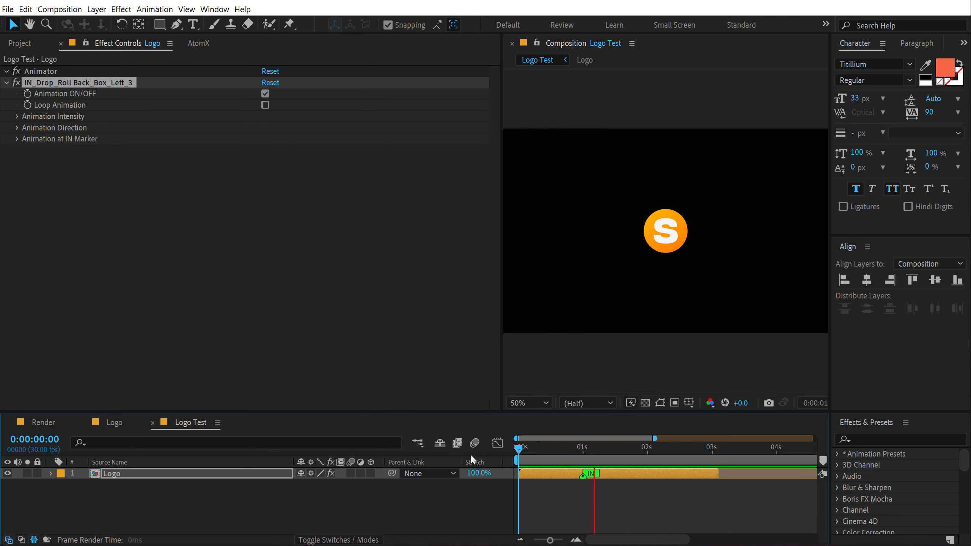
key("space")
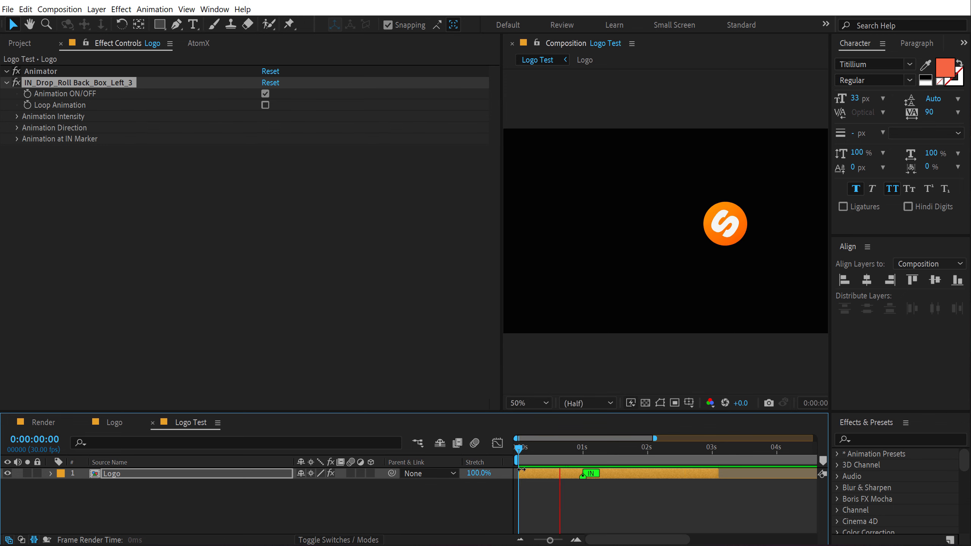
key("space")
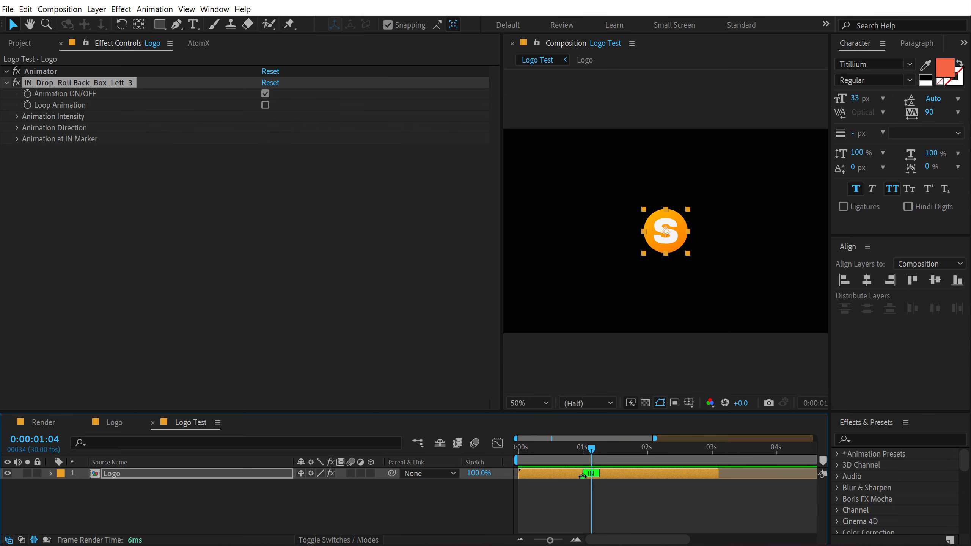
Step: Move the Logo layer's IN marker to about 0:00:01:23, replay the animation, and extend the layer's end past 4 seconds
left_click_drag(583, 476, 633, 477)
left_click_drag(591, 453, 449, 462)
key("space")
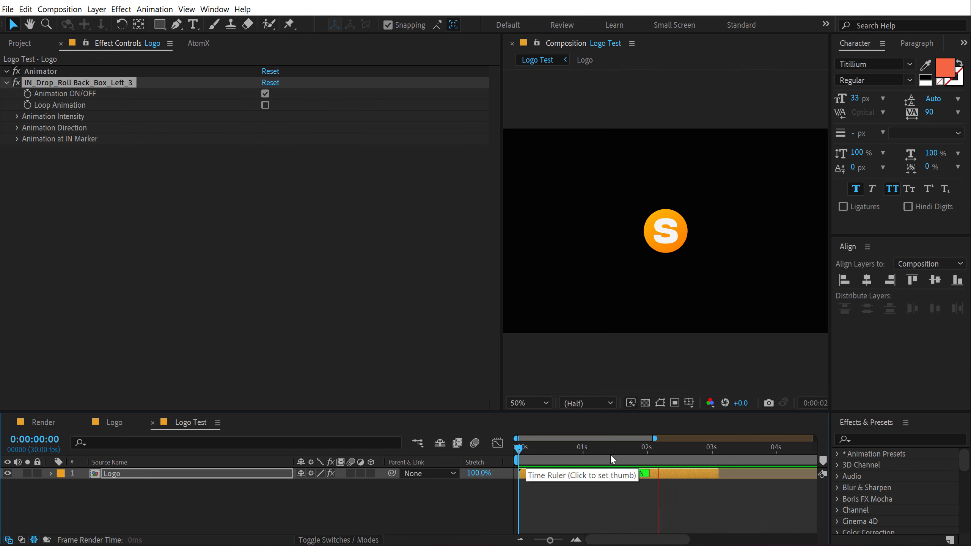
left_click_drag(610, 454, 793, 474)
left_click_drag(718, 452, 713, 466)
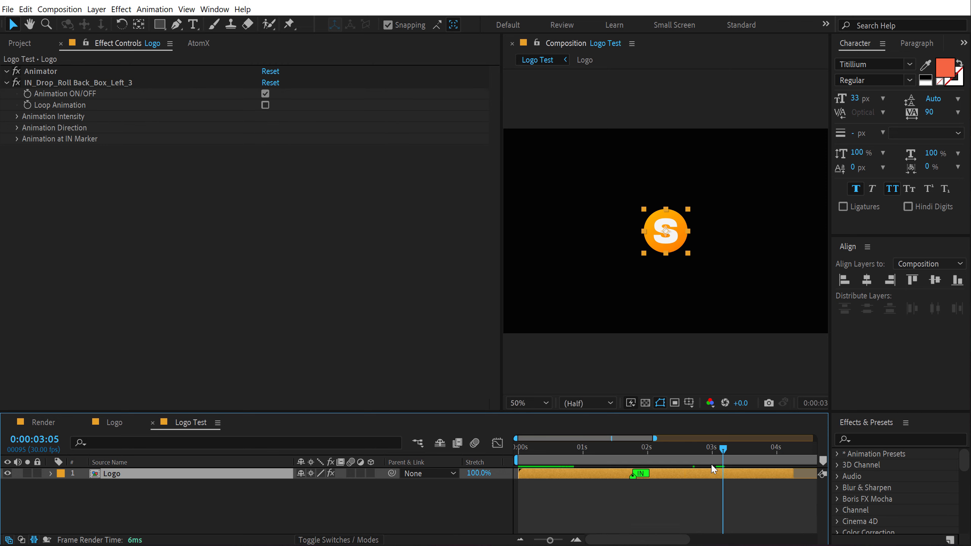
Step: Apply the Special Simulations preset High_Velocity_Crash_Box_Left_2 to the Logo layer as an Out animation, preview it, and move the time to 0:00:03:18
left_click(199, 43)
mouse_move(309, 248)
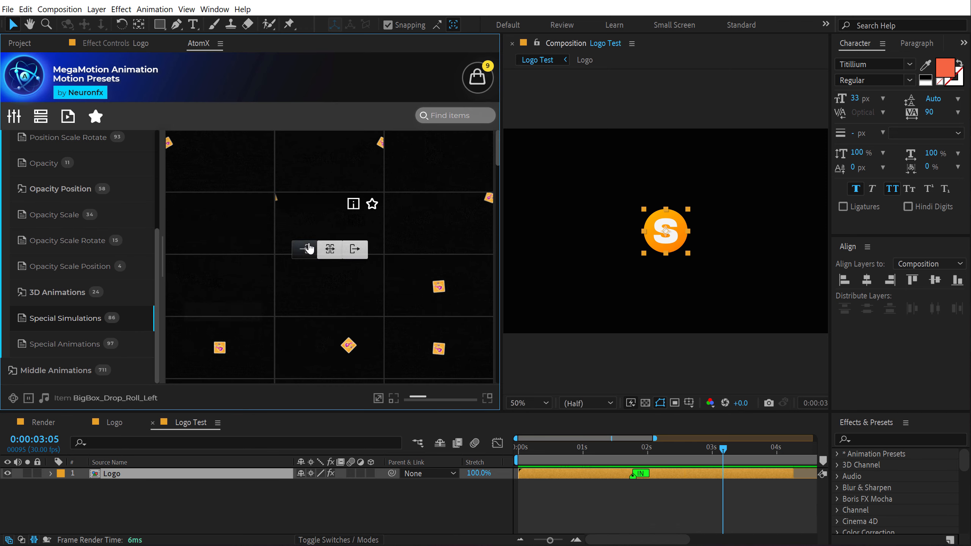
scroll(309, 248, "down", 3)
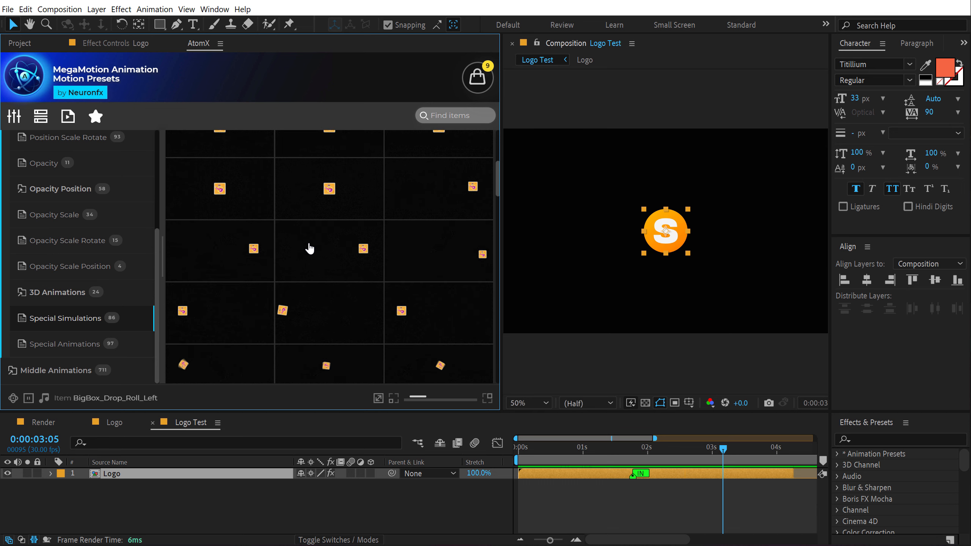
scroll(378, 268, "down", 3)
mouse_move(425, 264)
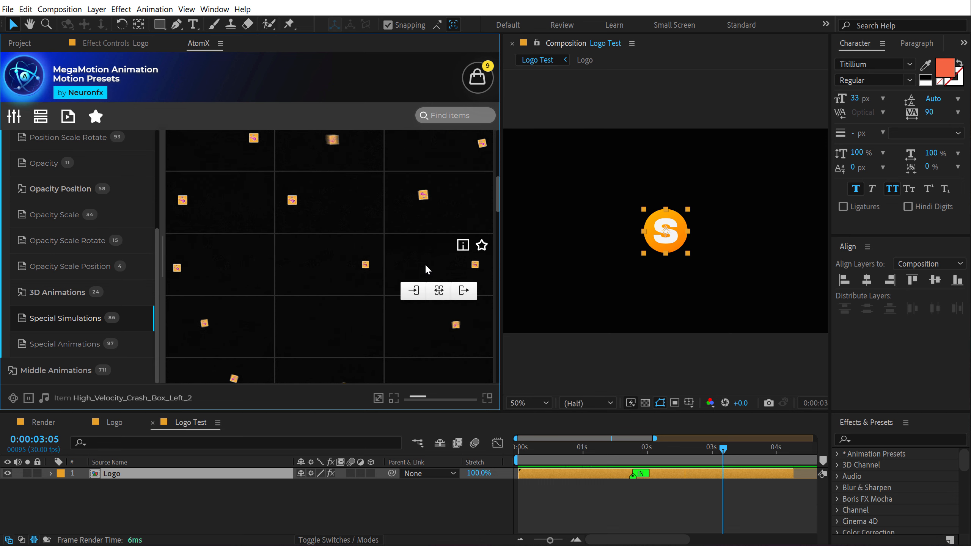
left_click(465, 290)
left_click_drag(726, 460, 566, 459)
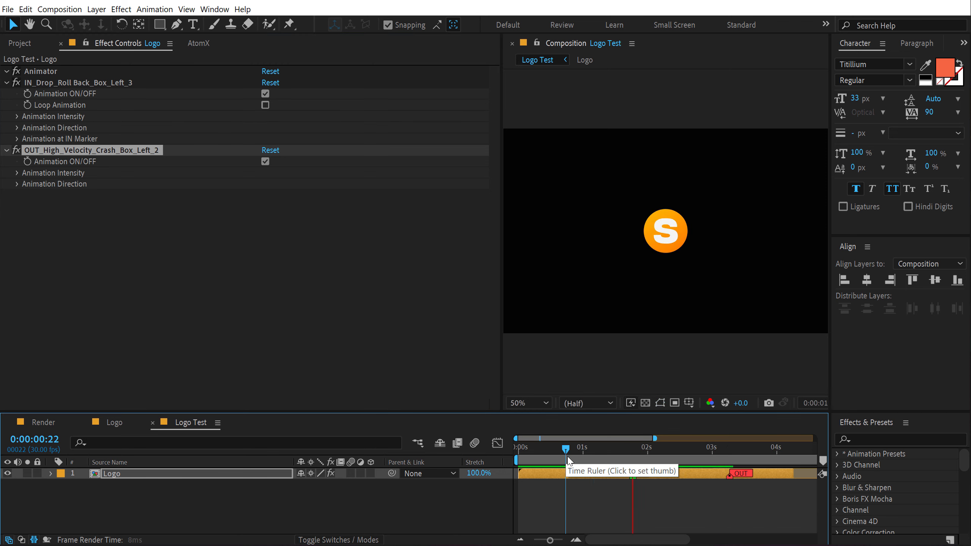
left_click(751, 458)
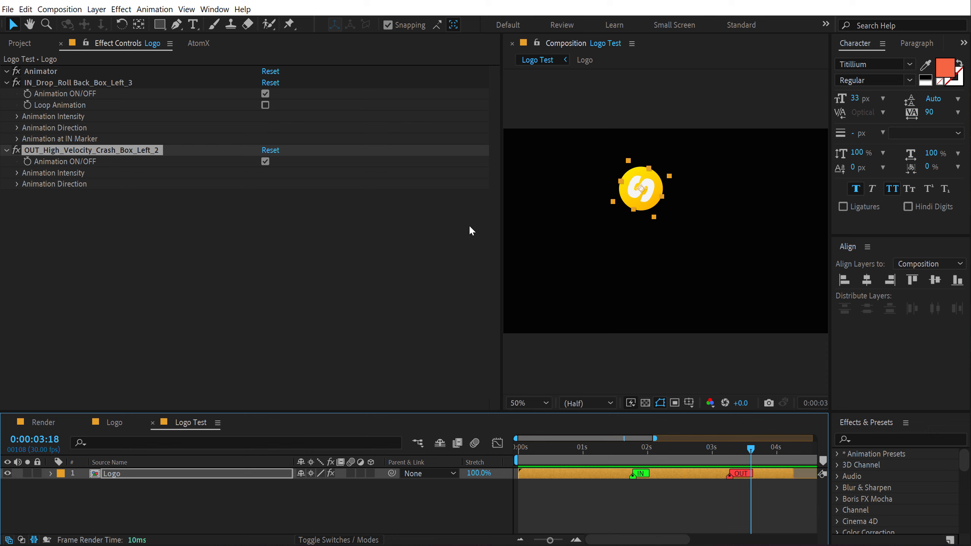
Step: Browse the AtomX Middle Animations preset categories, including Rotate, Position Scale, Scale Opacity and Move on Path
left_click(198, 43)
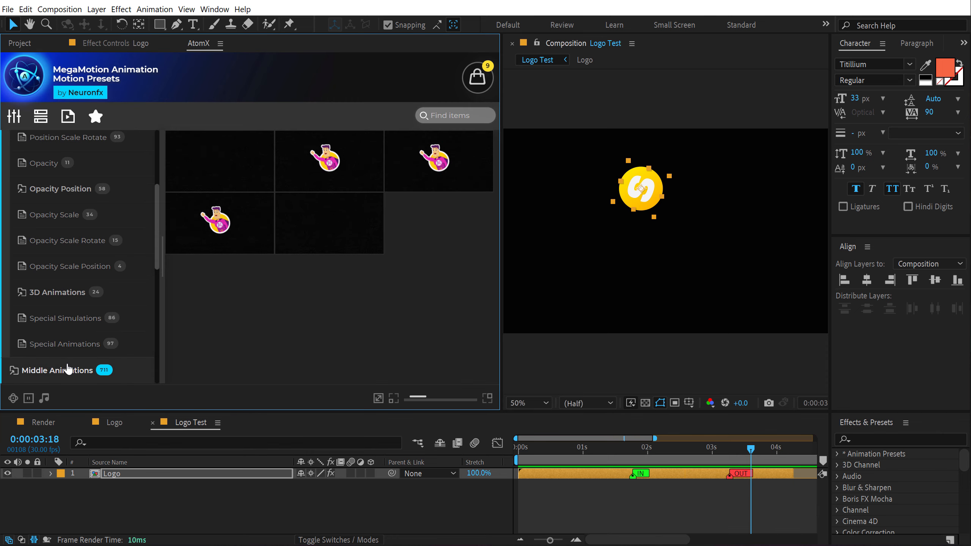
scroll(93, 271, "down", 5)
left_click(93, 202)
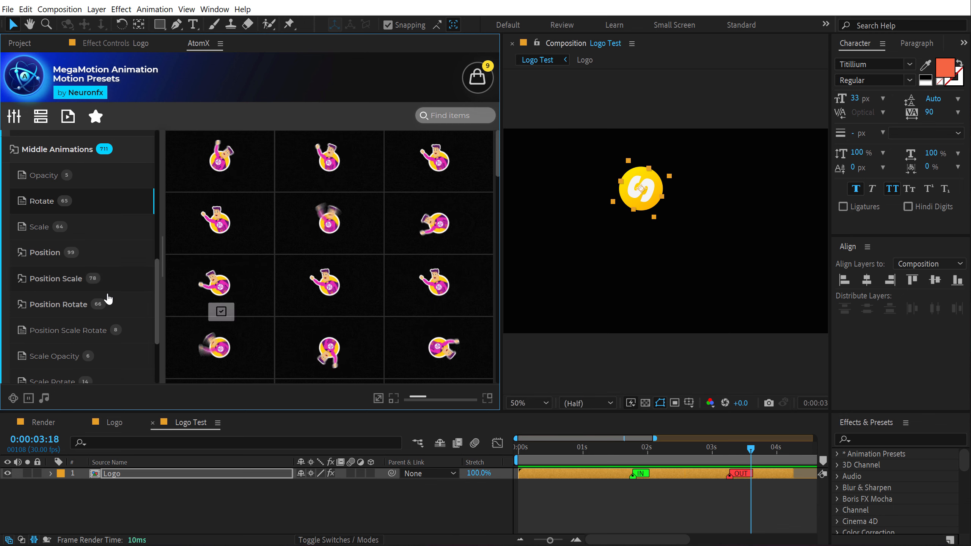
left_click(22, 280)
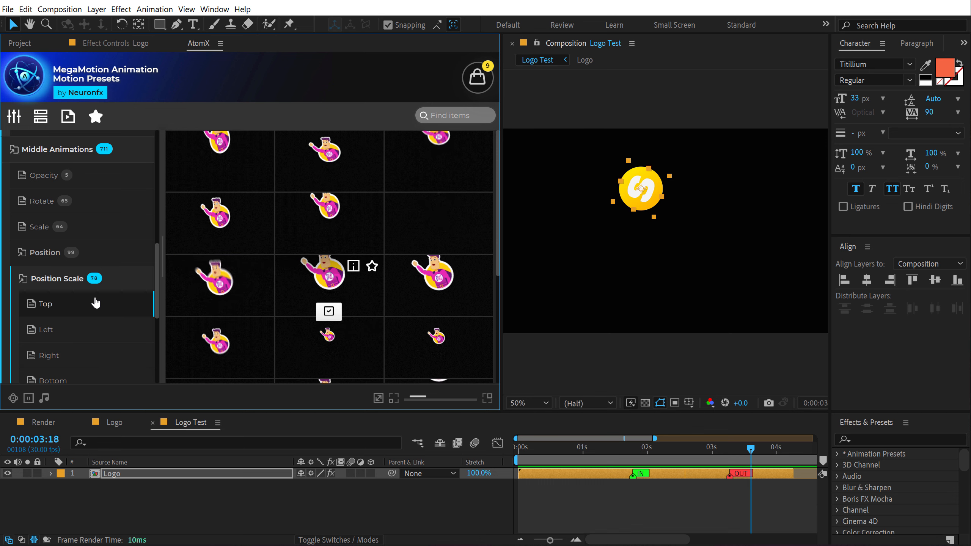
left_click(57, 279)
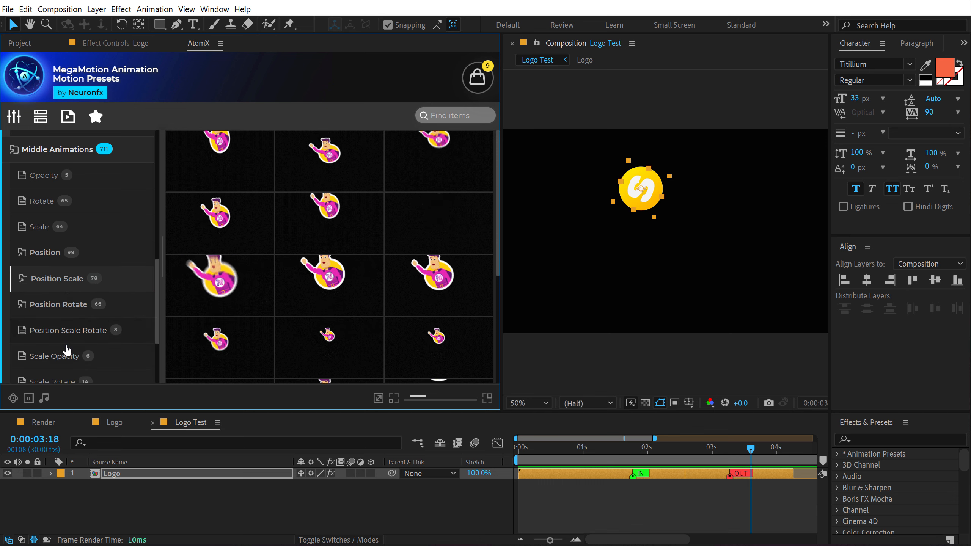
left_click(67, 351)
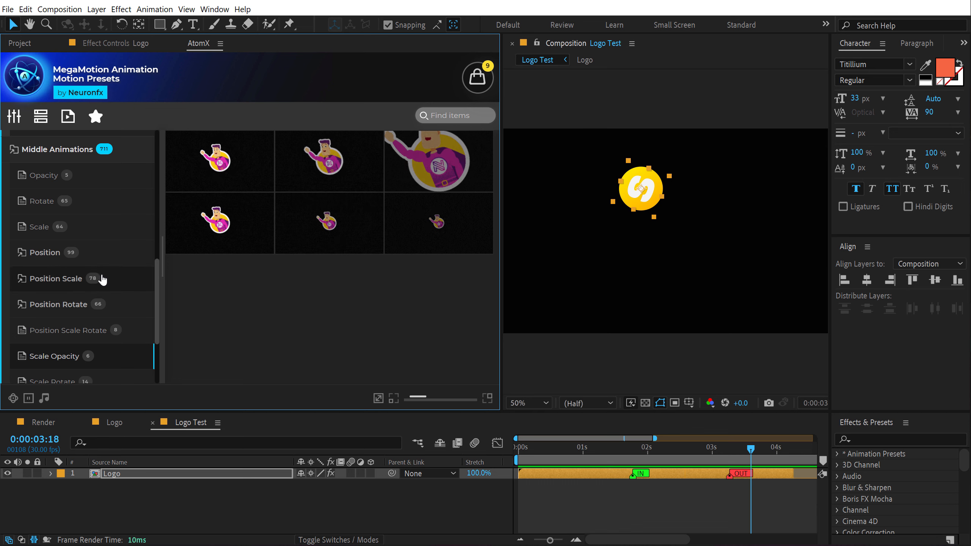
scroll(76, 313, "down", 3)
left_click(65, 343)
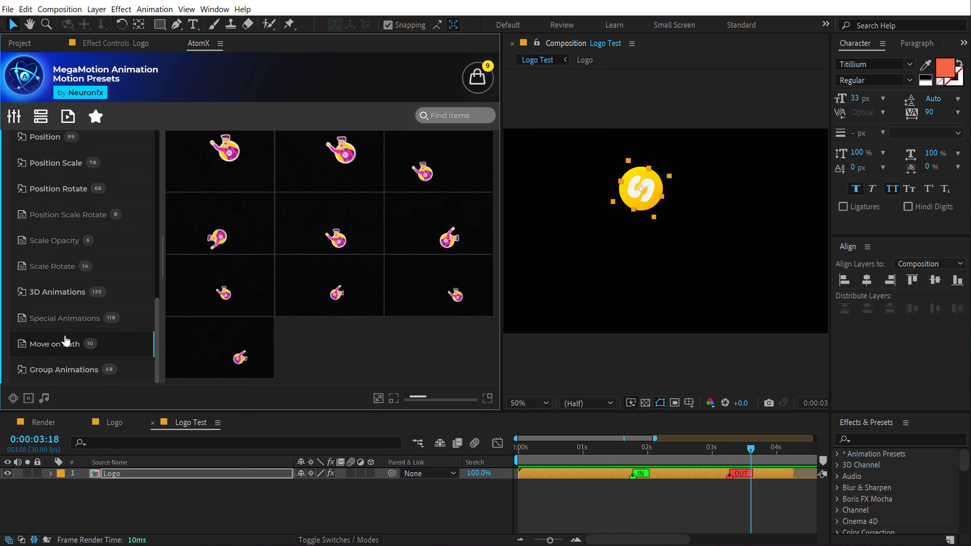
Step: View the Group Animations presets, including Walk, Run and Jumpy Walk_Stop, and return toward the start of the category list
left_click(61, 369)
scroll(67, 287, "down", 5)
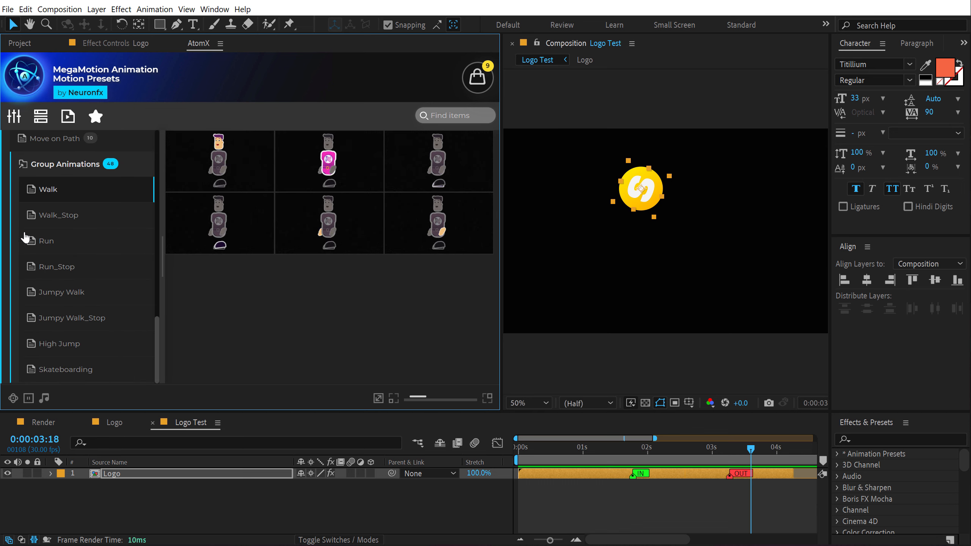
scroll(58, 191, "up", 3)
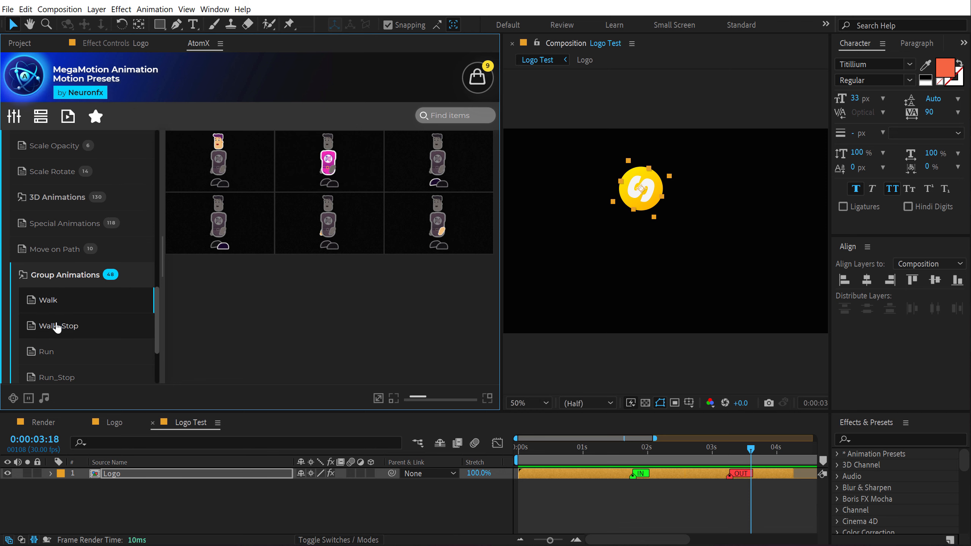
left_click(68, 345)
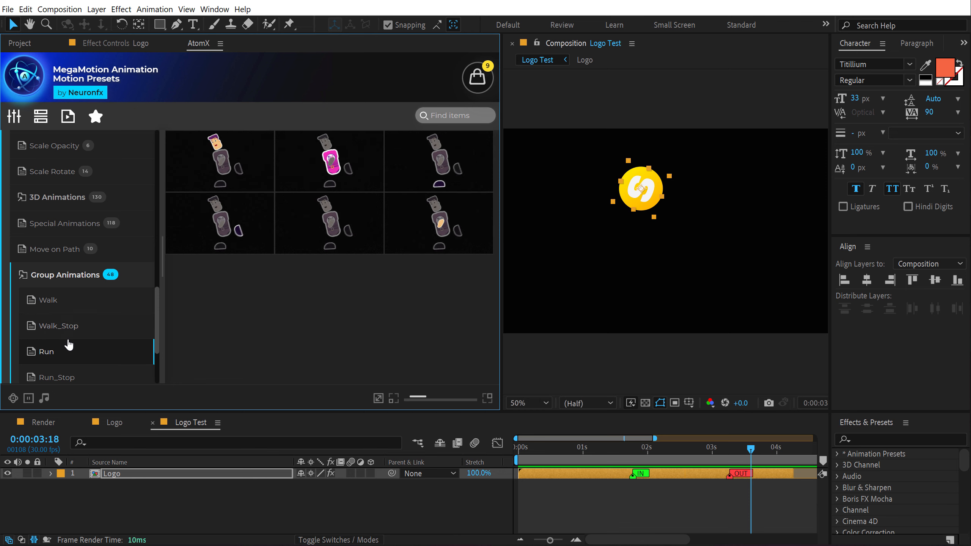
scroll(72, 341, "down", 3)
left_click(77, 327)
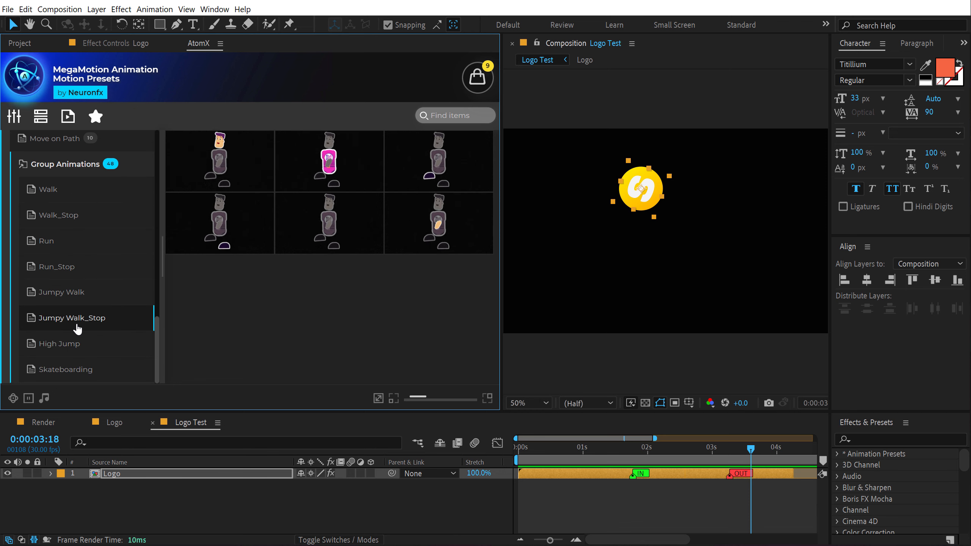
scroll(77, 283, "up", 15)
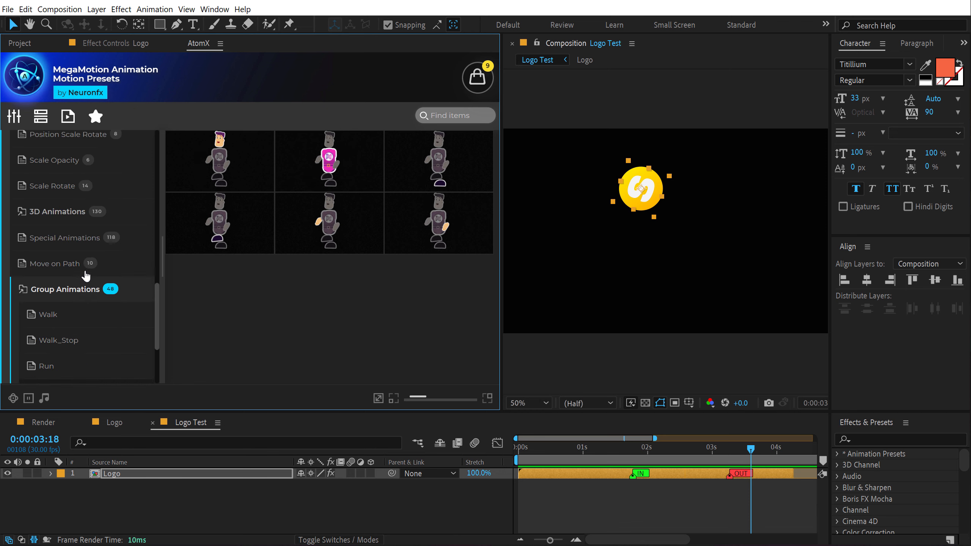